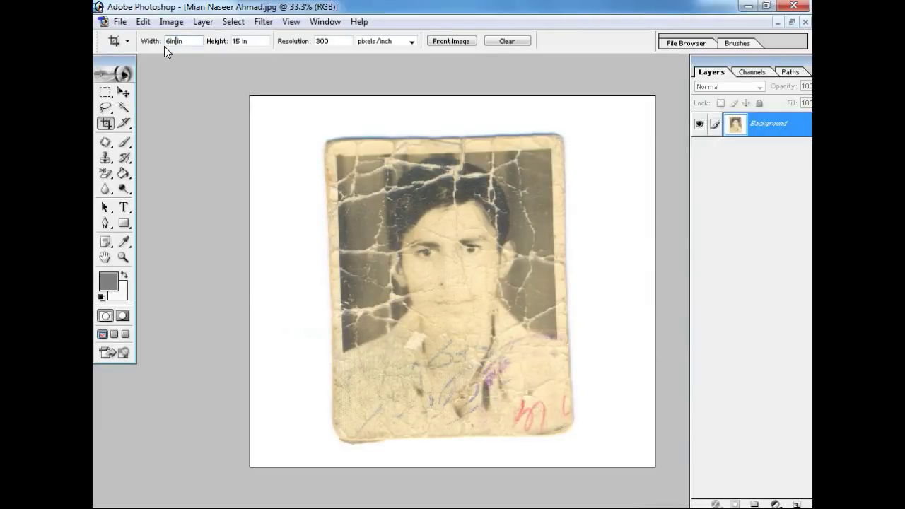
# Step: Set the Crop tool size to 6 in wide by 8 in high
pyautogui.press('Return')
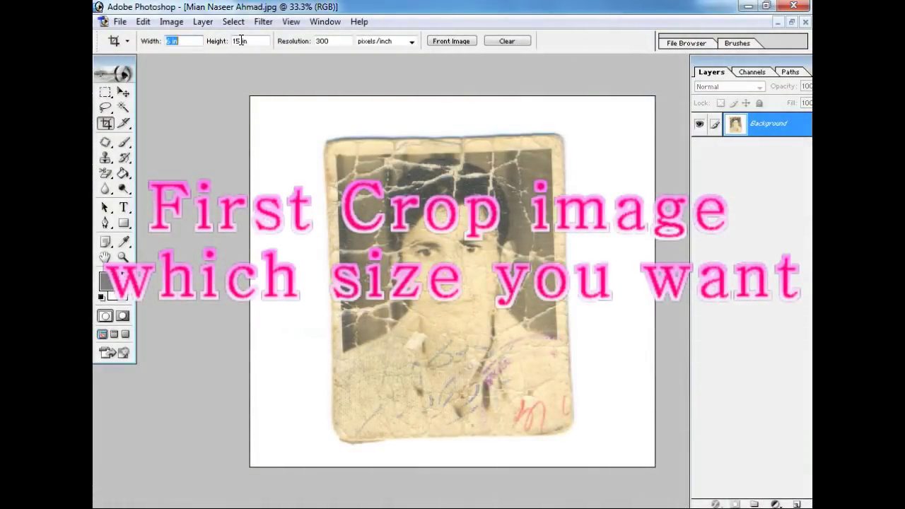
pyautogui.doubleClick(239, 41)
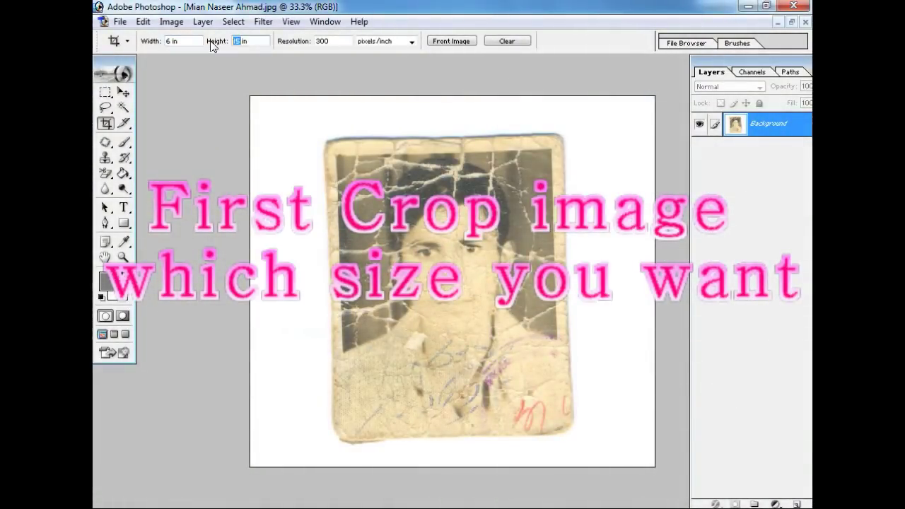
pyautogui.write('8in')
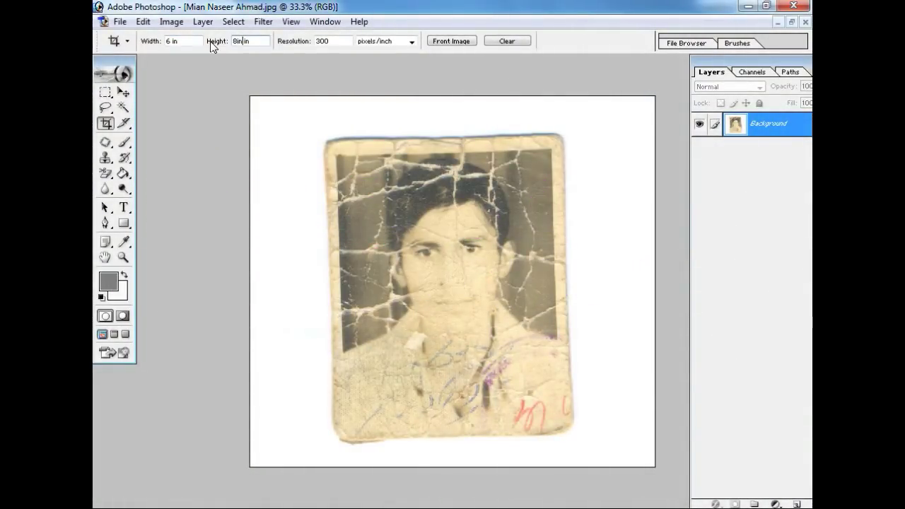
pyautogui.press('Return')
# Step: Rotate the whole photo about 1.5° with Free Transform to straighten it
pyautogui.hotkey('ctrl', 'a')
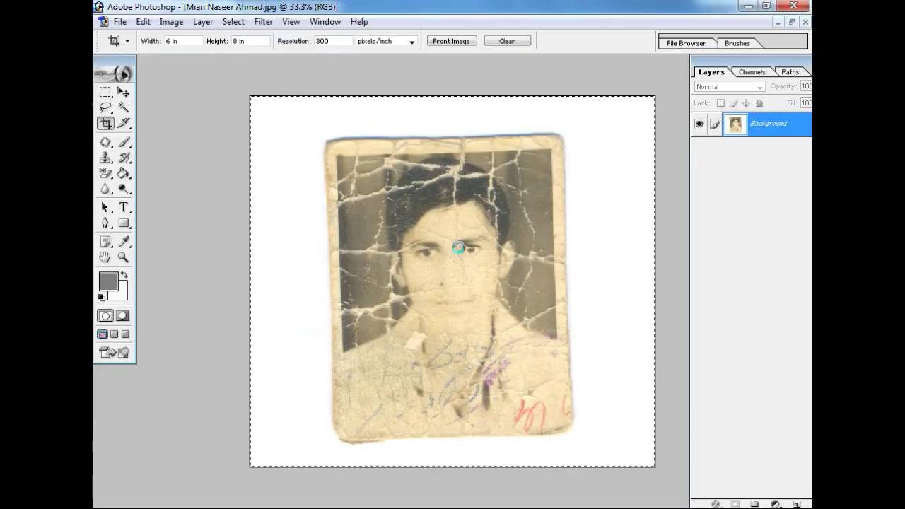
pyautogui.hotkey('ctrl', 't')
pyautogui.moveTo(616, 73); pyautogui.dragTo(631, 68)
pyautogui.press('c')
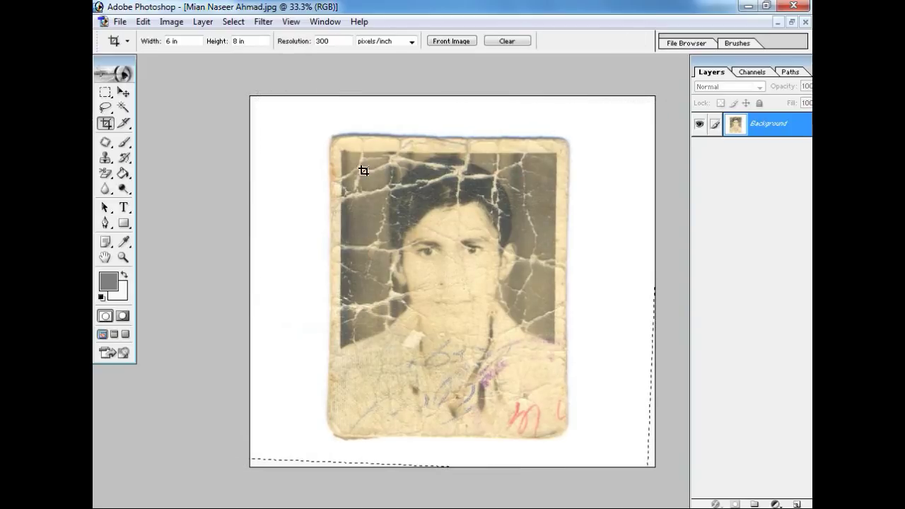
# Step: Crop to the portrait without the white border and fit the result in view
pyautogui.moveTo(551, 363); pyautogui.dragTo(602, 434)
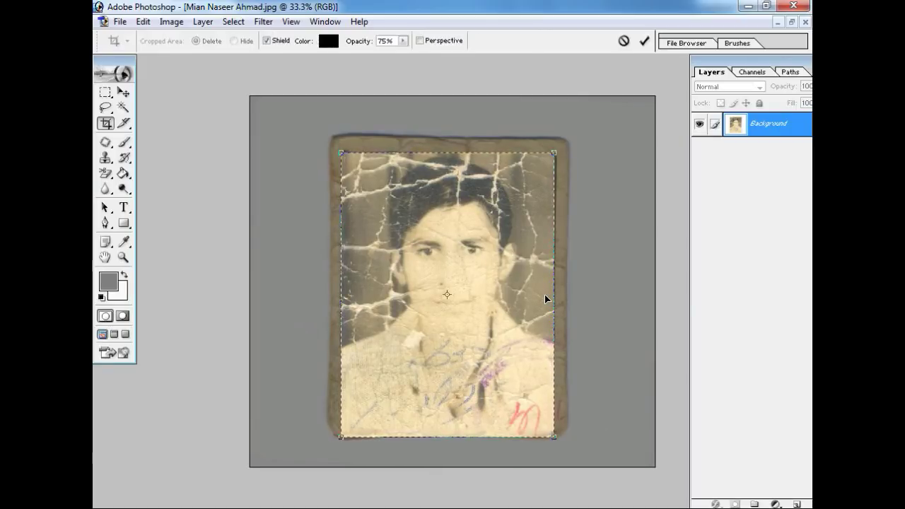
pyautogui.press('Down')
pyautogui.press('Down')
pyautogui.press('Return')
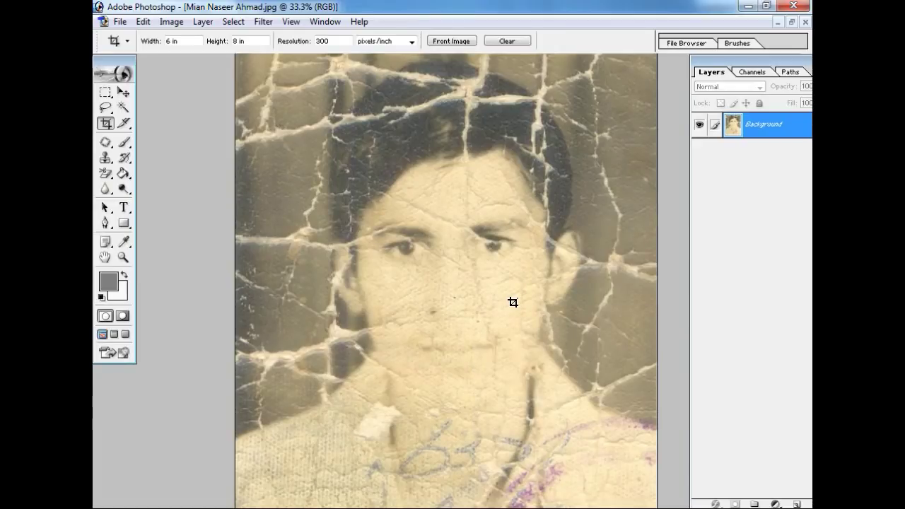
pyautogui.hotkey('ctrl', '-')
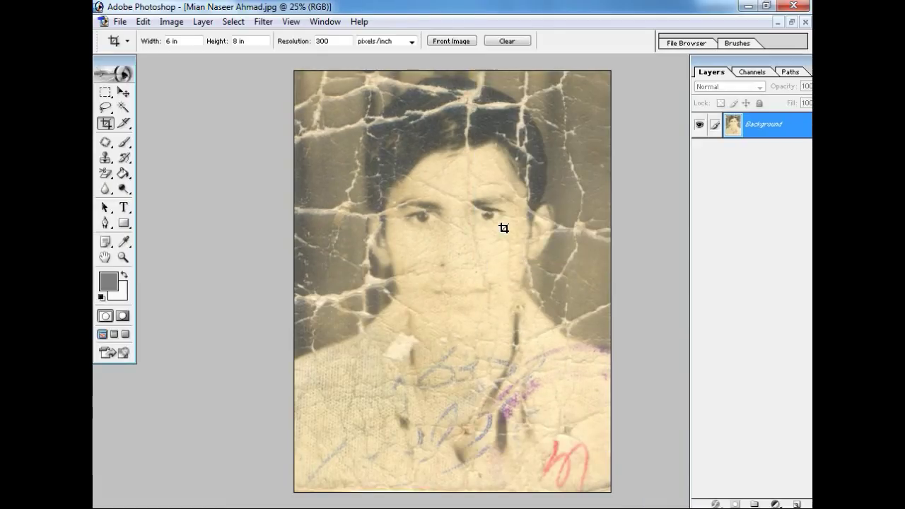
pyautogui.click(171, 21)
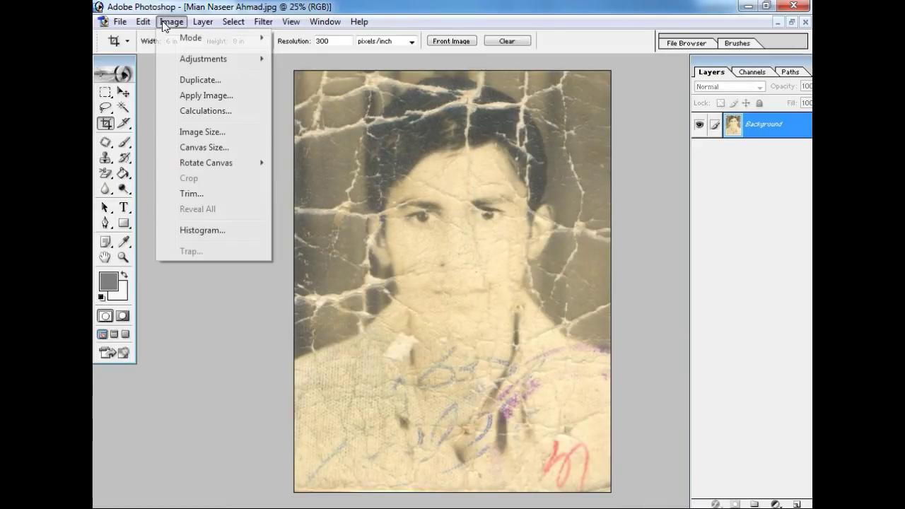
pyautogui.moveTo(204, 58)
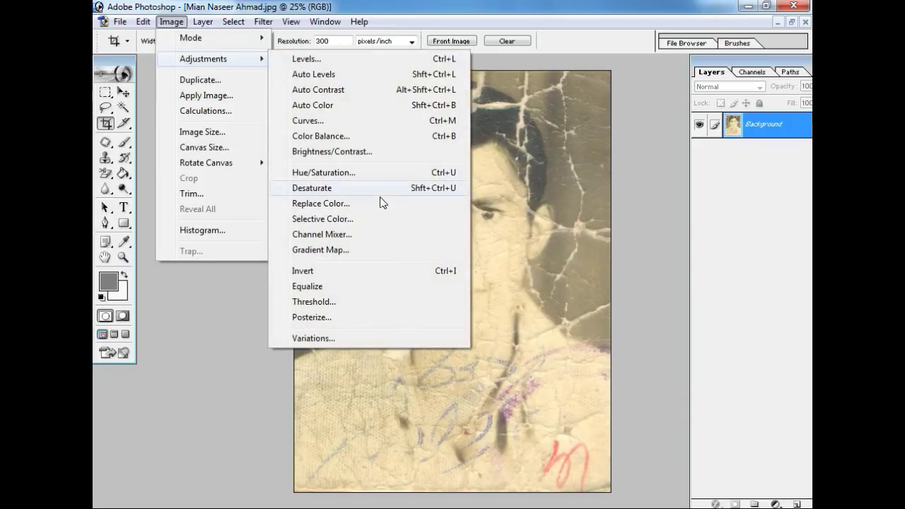
# Step: Desaturate the portrait, then apply Brightness −15 and Contrast about +26
pyautogui.click(388, 191)
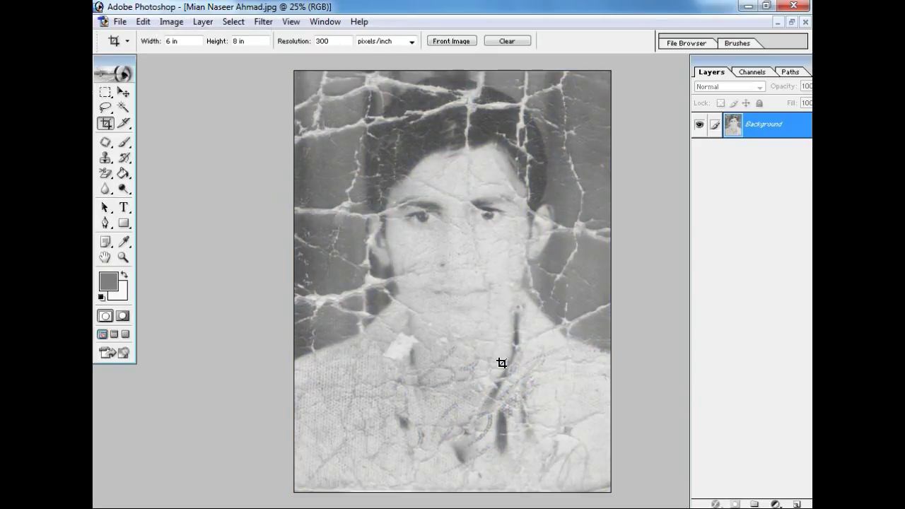
pyautogui.click(171, 22)
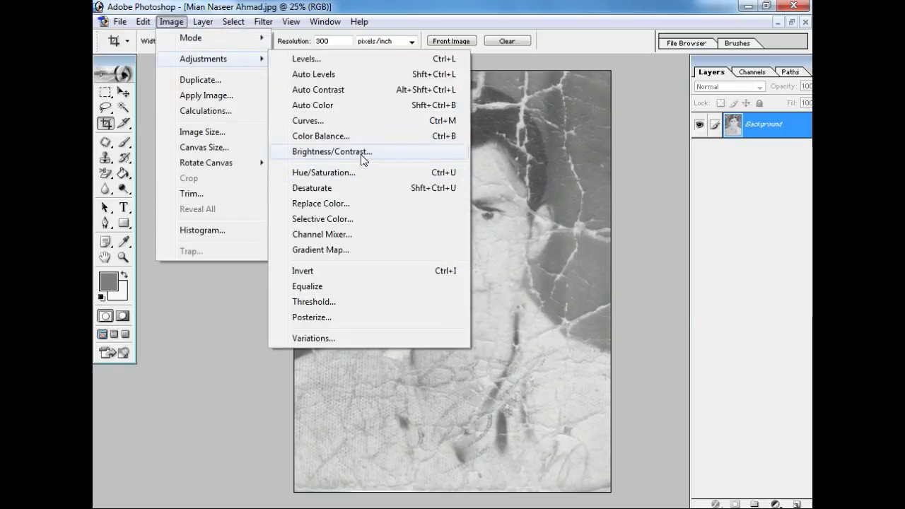
pyautogui.click(362, 158)
pyautogui.moveTo(634, 299); pyautogui.dragTo(650, 300)
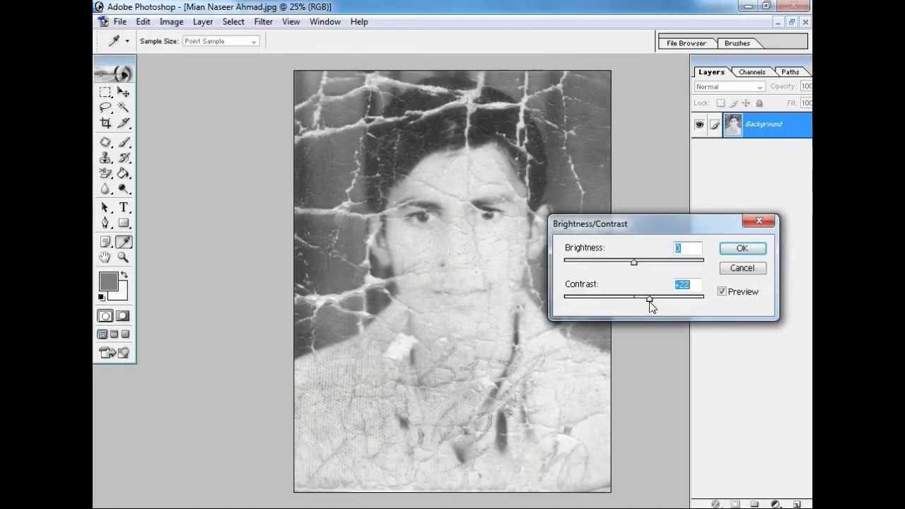
pyautogui.moveTo(651, 306); pyautogui.dragTo(649, 299)
pyautogui.moveTo(634, 262); pyautogui.dragTo(625, 262)
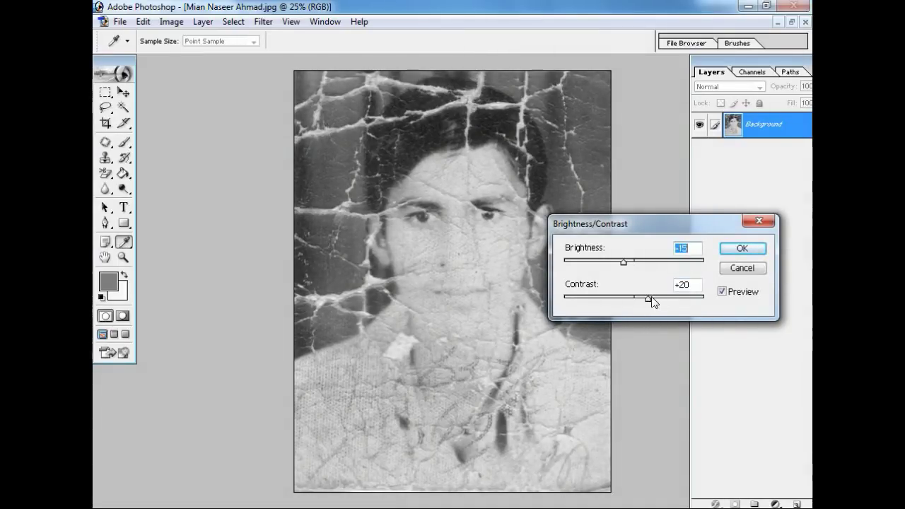
pyautogui.moveTo(651, 302); pyautogui.dragTo(655, 300)
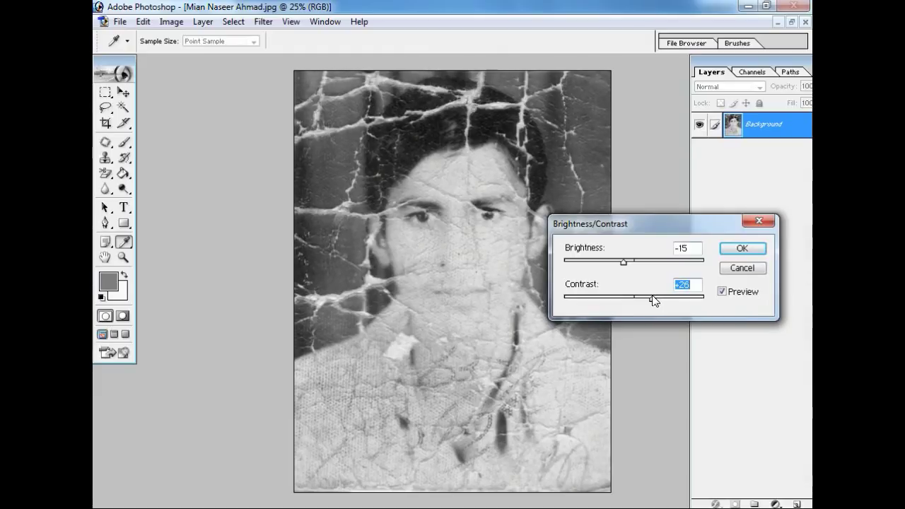
pyautogui.click(743, 255)
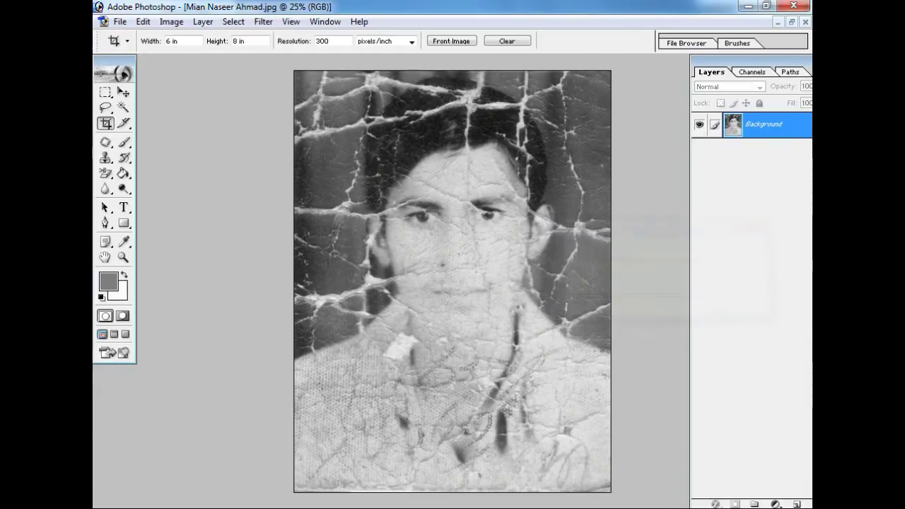
pyautogui.click(123, 190)
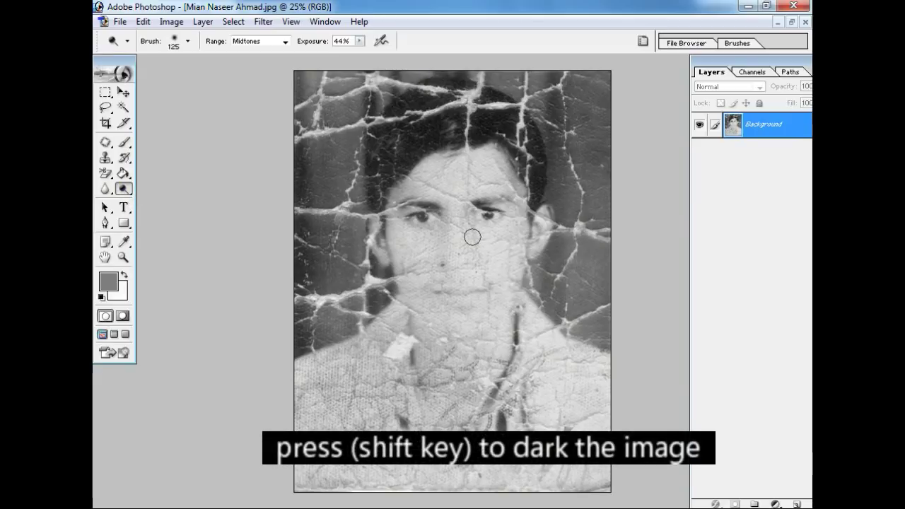
# Step: Enlarge the Dodge brush to 700 px and lighten the face and eye area
pyautogui.press(']')
pyautogui.press(']')
pyautogui.press(']')
pyautogui.press(']')
pyautogui.press(']')
pyautogui.press(']')
pyautogui.press(']')
pyautogui.press(']')
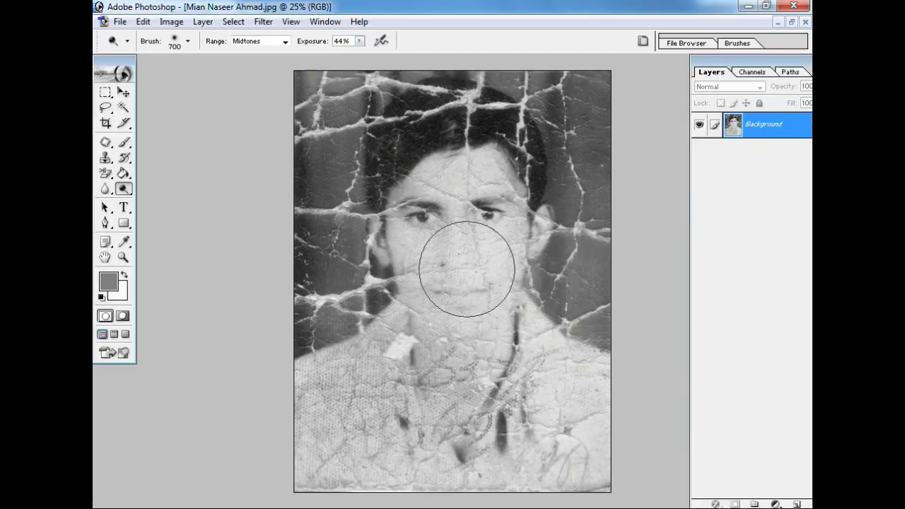
pyautogui.moveTo(466, 270)
pyautogui.mouseDown()
pyautogui.moveTo(485, 242)
pyautogui.moveTo(515, 262)
pyautogui.moveTo(490, 258)
pyautogui.moveTo(445, 323)
pyautogui.moveTo(382, 269)
pyautogui.moveTo(485, 283)
pyautogui.moveTo(501, 226)
pyautogui.moveTo(394, 303)
pyautogui.moveTo(393, 272)
pyautogui.moveTo(434, 333)
pyautogui.moveTo(495, 323)
pyautogui.moveTo(446, 226)
pyautogui.moveTo(452, 224)
pyautogui.moveTo(456, 249)
pyautogui.moveTo(486, 236)
pyautogui.moveTo(474, 169)
pyautogui.moveTo(439, 162)
pyautogui.moveTo(445, 152)
pyautogui.moveTo(475, 210)
pyautogui.moveTo(434, 264)
pyautogui.moveTo(474, 343)
pyautogui.moveTo(445, 313)
pyautogui.moveTo(430, 277)
pyautogui.moveTo(622, 262)
pyautogui.moveTo(573, 269)
pyautogui.moveTo(515, 304)
pyautogui.moveTo(535, 366)
pyautogui.moveTo(582, 344)
pyautogui.moveTo(590, 434)
pyautogui.moveTo(381, 417)
pyautogui.moveTo(323, 364)
pyautogui.moveTo(299, 394)
pyautogui.moveTo(314, 461)
pyautogui.moveTo(542, 485)
pyautogui.moveTo(586, 474)
pyautogui.moveTo(518, 283)
pyautogui.moveTo(439, 212)
pyautogui.moveTo(396, 198)
pyautogui.moveTo(368, 247)
pyautogui.moveTo(527, 229)
pyautogui.moveTo(545, 210)
pyautogui.moveTo(453, 145)
pyautogui.moveTo(460, 251)
pyautogui.moveTo(450, 296)
pyautogui.mouseUp()
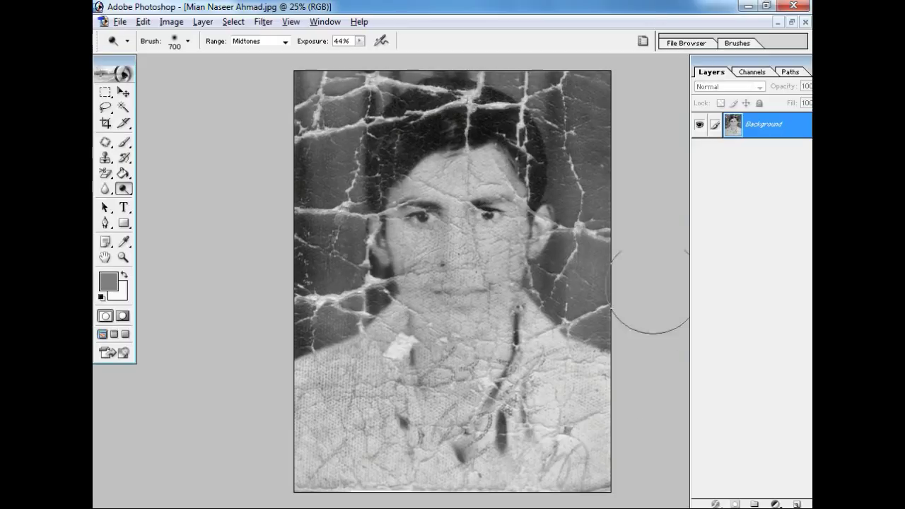
pyautogui.moveTo(464, 233)
pyautogui.mouseDown()
pyautogui.moveTo(463, 222)
pyautogui.moveTo(459, 342)
pyautogui.mouseUp()
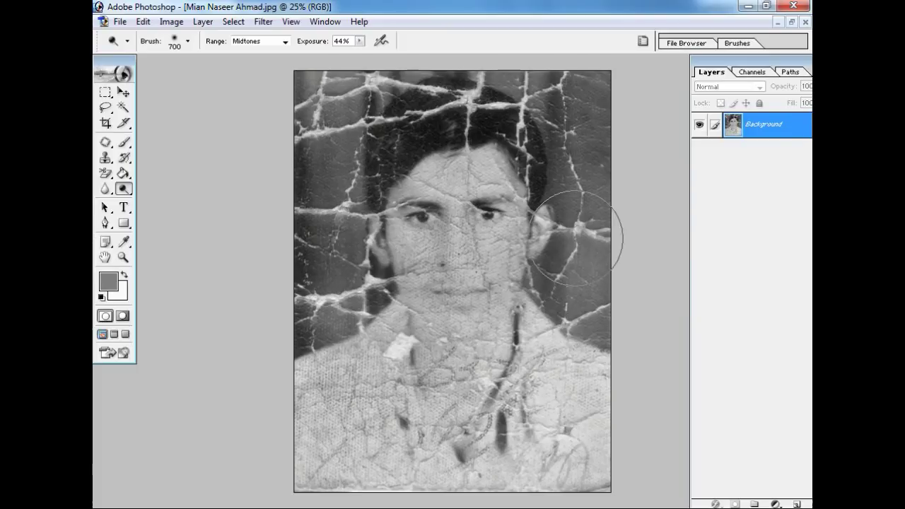
pyautogui.press('s')
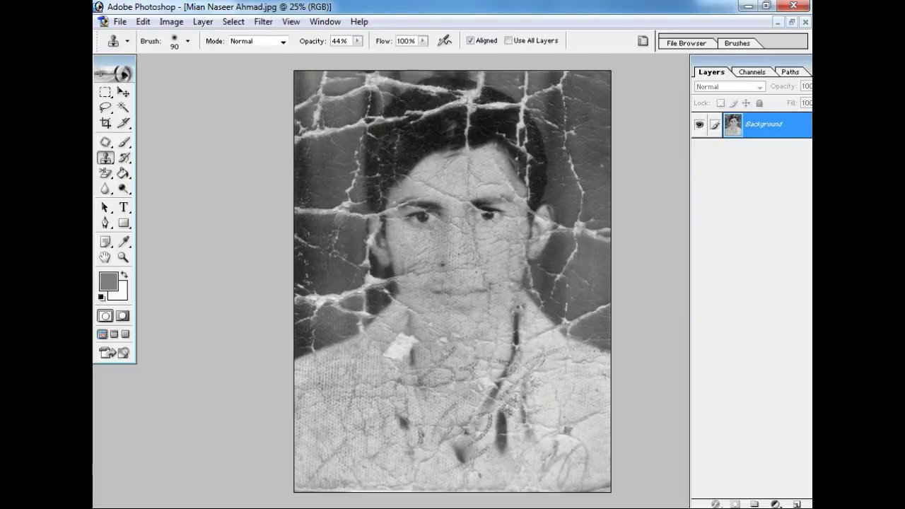
# Step: Zoom in on the hair, shrink the clone brush to 70, and stamp over a bright crack
pyautogui.hotkey('ctrl', '+')
pyautogui.hotkey('ctrl', '+')
pyautogui.moveTo(418, 185); pyautogui.dragTo(412, 230)
pyautogui.press('[')
pyautogui.press('[')
pyautogui.hotkey('ctrl', '+')
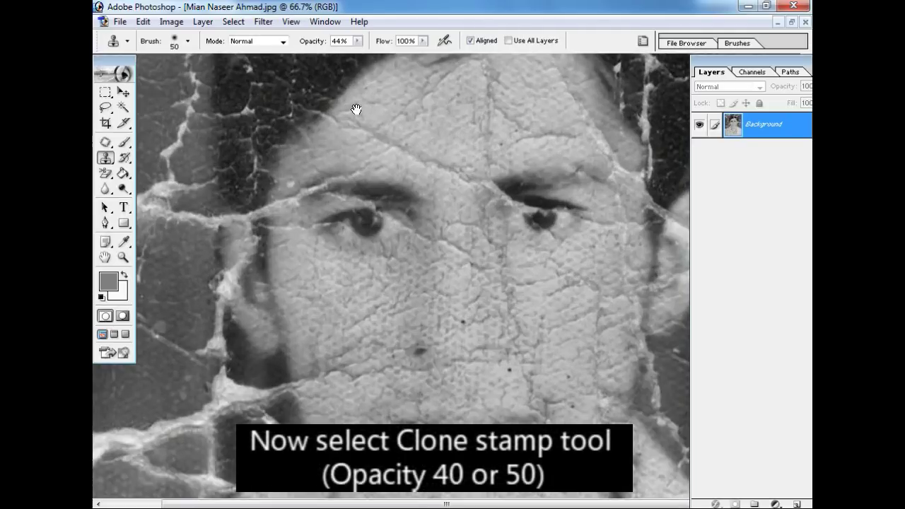
pyautogui.scroll(3, 389, 172)
pyautogui.hotkey('ctrl', '+')
pyautogui.scroll(3, 363, 333)
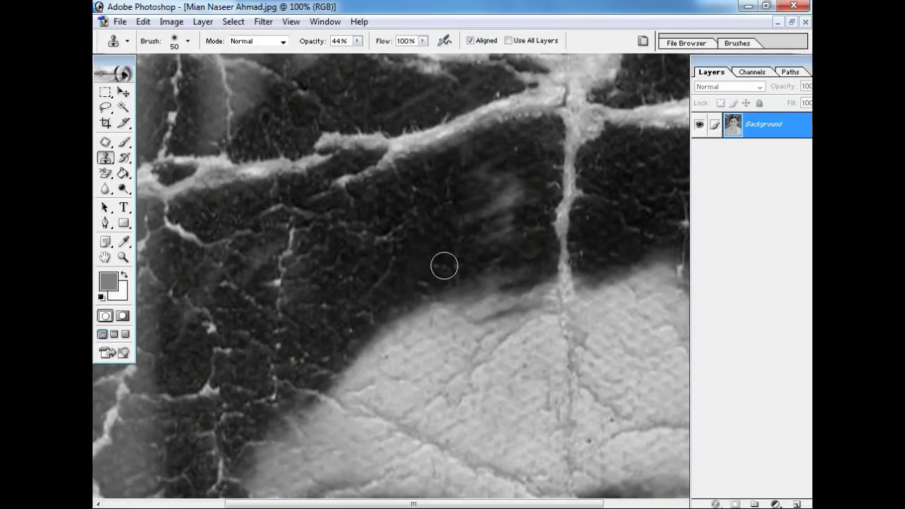
pyautogui.click(430, 279)
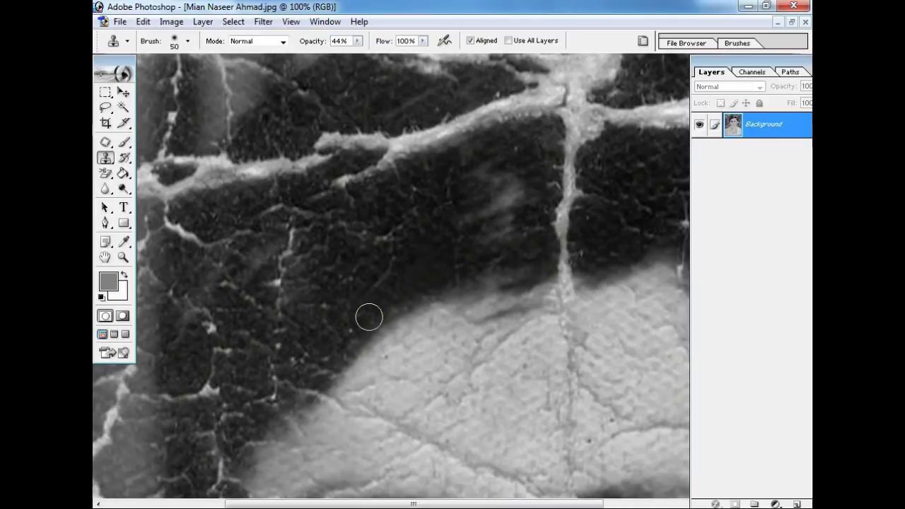
# Step: Sample dark hair and clone it over the cracks along the hairline
pyautogui.click(396, 242)
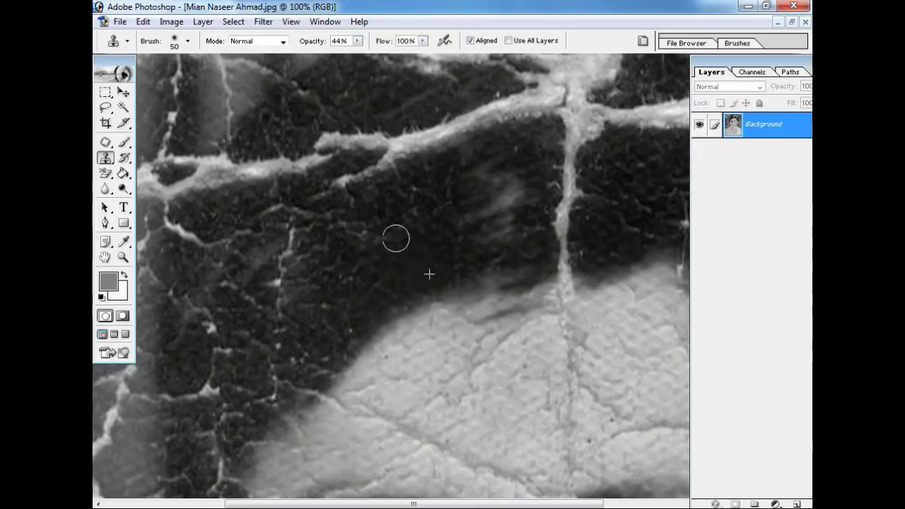
pyautogui.click(393, 225)
pyautogui.click(438, 219)
pyautogui.click(444, 262)
pyautogui.click(345, 333)
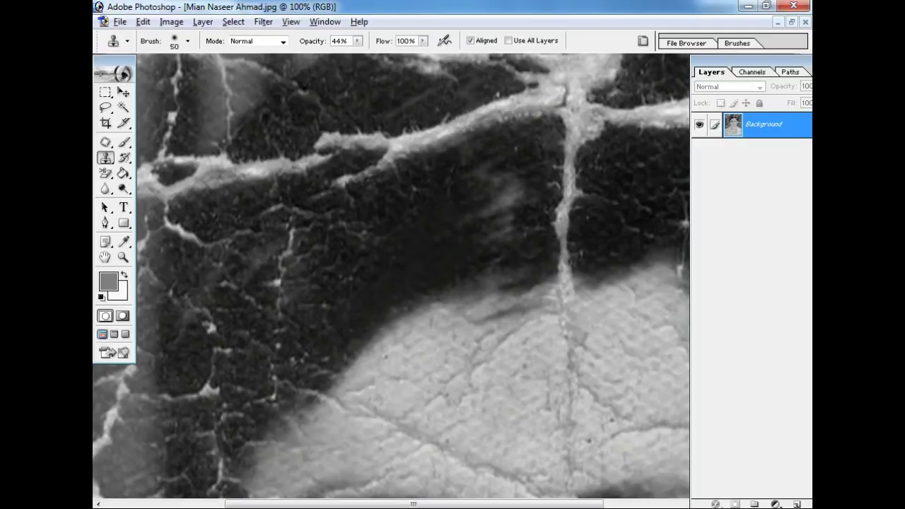
pyautogui.moveTo(317, 368); pyautogui.dragTo(321, 380)
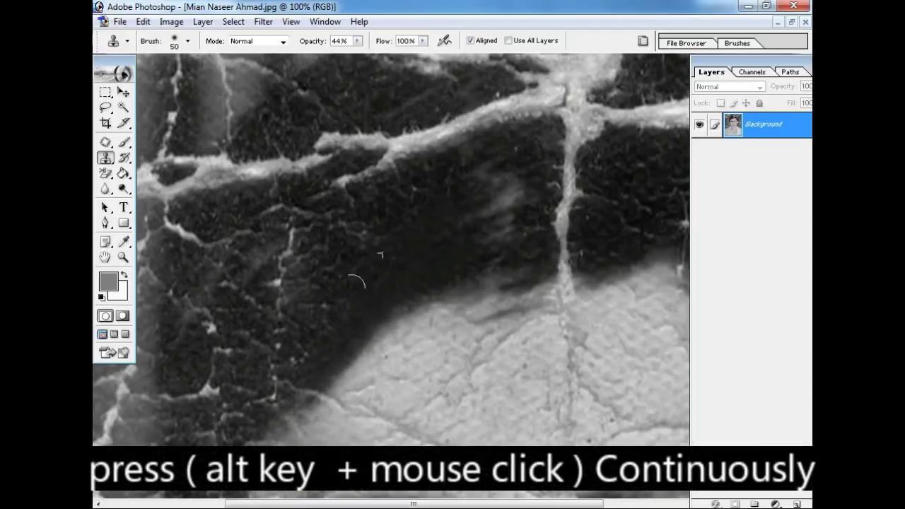
pyautogui.moveTo(328, 335); pyautogui.dragTo(301, 404)
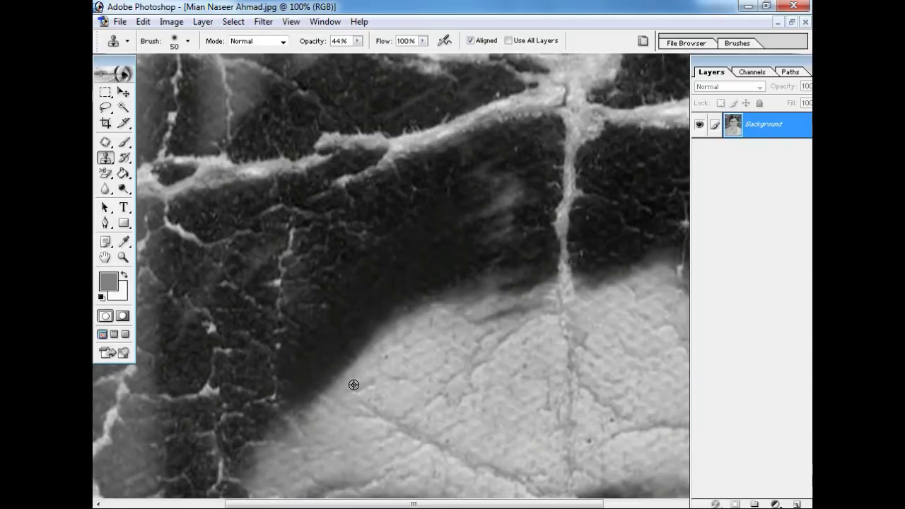
pyautogui.moveTo(316, 390); pyautogui.dragTo(300, 408)
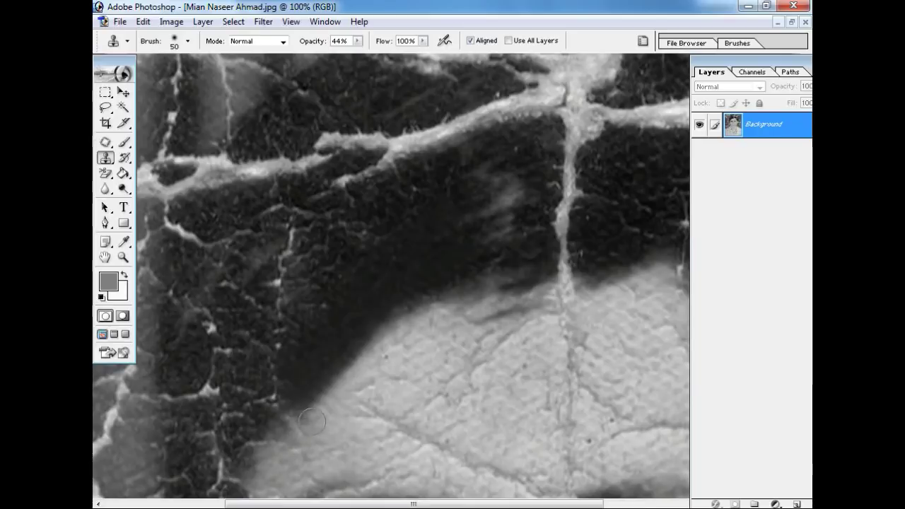
pyautogui.hotkey('ctrl', '-')
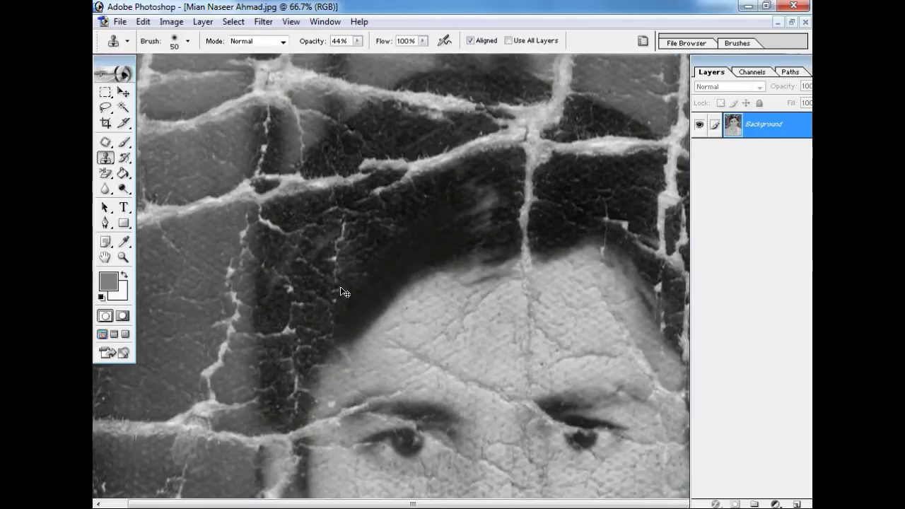
# Step: Set the clone brush to 70 at 88% opacity and cover the crack through the hair
pyautogui.press(']')
pyautogui.click(357, 40)
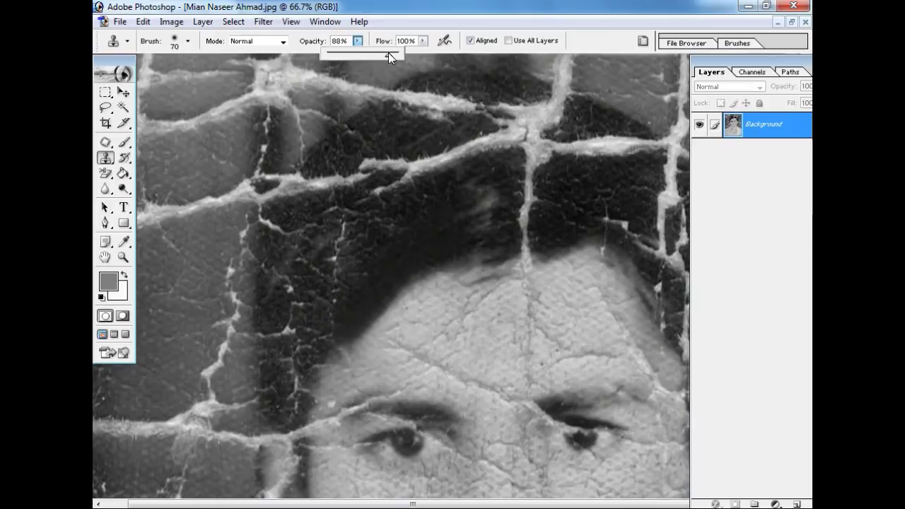
pyautogui.press('Return')
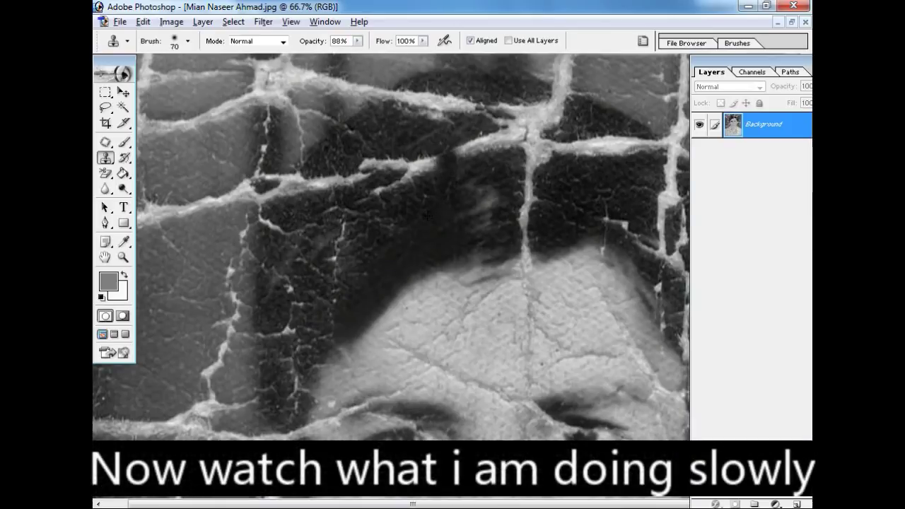
pyautogui.moveTo(433, 171)
pyautogui.mouseDown()
pyautogui.moveTo(417, 159)
pyautogui.moveTo(424, 155)
pyautogui.moveTo(428, 164)
pyautogui.mouseUp()
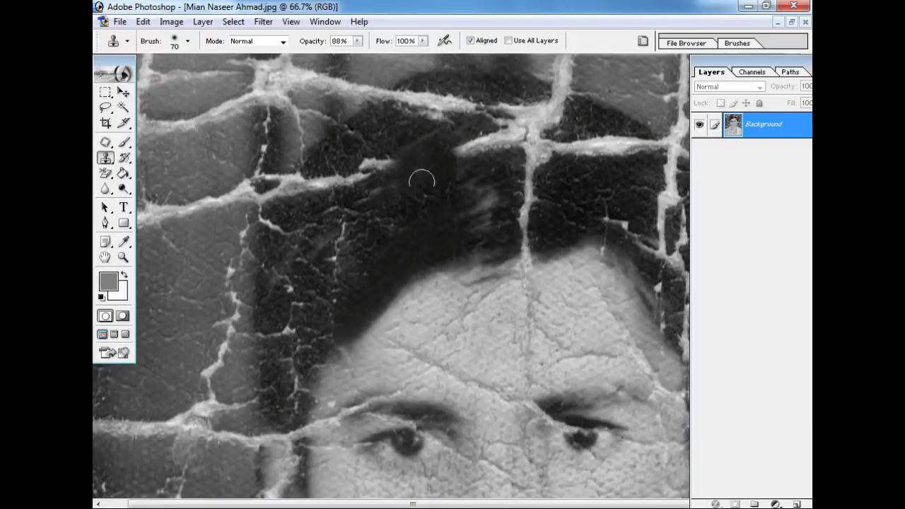
pyautogui.moveTo(422, 189)
pyautogui.mouseDown()
pyautogui.moveTo(424, 167)
pyautogui.moveTo(400, 151)
pyautogui.moveTo(359, 173)
pyautogui.mouseUp()
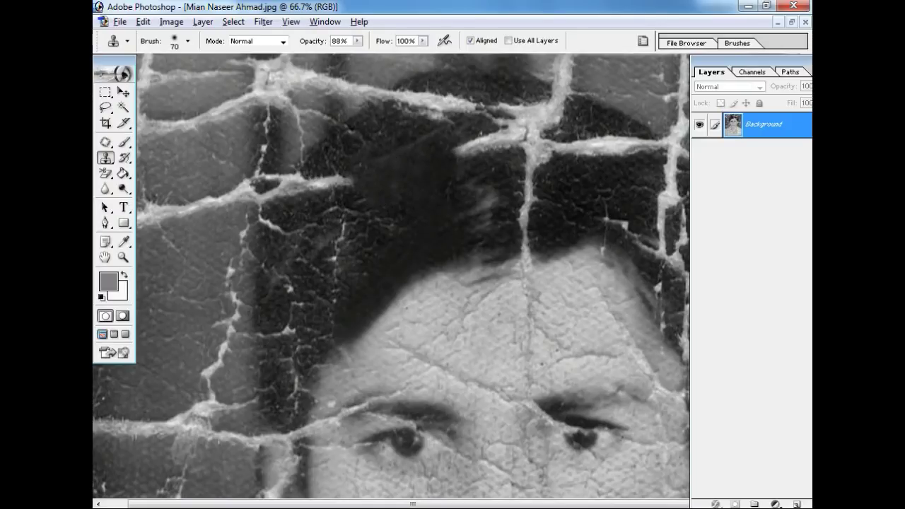
pyautogui.moveTo(359, 171)
pyautogui.mouseDown()
pyautogui.moveTo(336, 182)
pyautogui.moveTo(394, 222)
pyautogui.moveTo(351, 294)
pyautogui.moveTo(354, 235)
pyautogui.moveTo(344, 212)
pyautogui.moveTo(336, 286)
pyautogui.moveTo(322, 276)
pyautogui.moveTo(333, 328)
pyautogui.moveTo(307, 344)
pyautogui.moveTo(307, 315)
pyautogui.moveTo(267, 316)
pyautogui.moveTo(291, 279)
pyautogui.moveTo(273, 272)
pyautogui.moveTo(293, 251)
pyautogui.mouseUp()
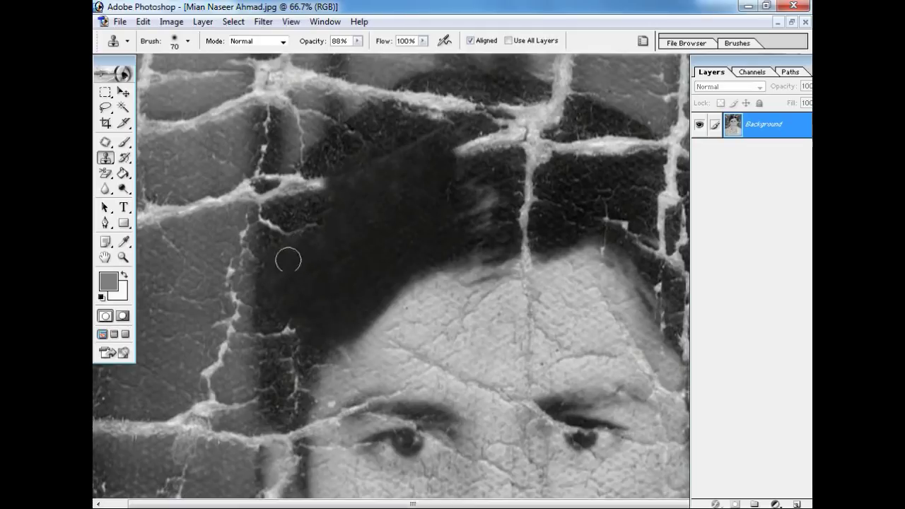
# Step: Paint dark hair texture over the cracks at the hair top and upper-left patch
pyautogui.scroll(-2, 364, 206)
pyautogui.hotkey('ctrl', '-')
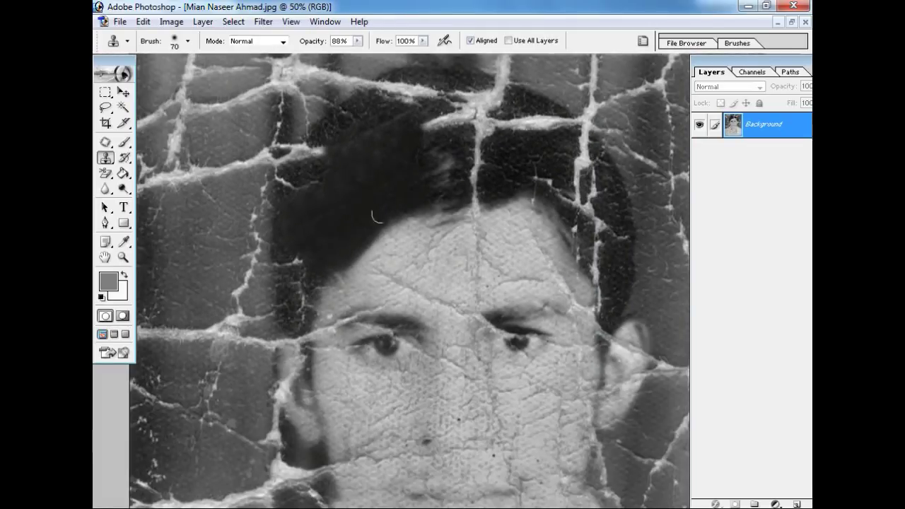
pyautogui.hotkey('ctrl', '+')
pyautogui.scroll(2, 365, 125)
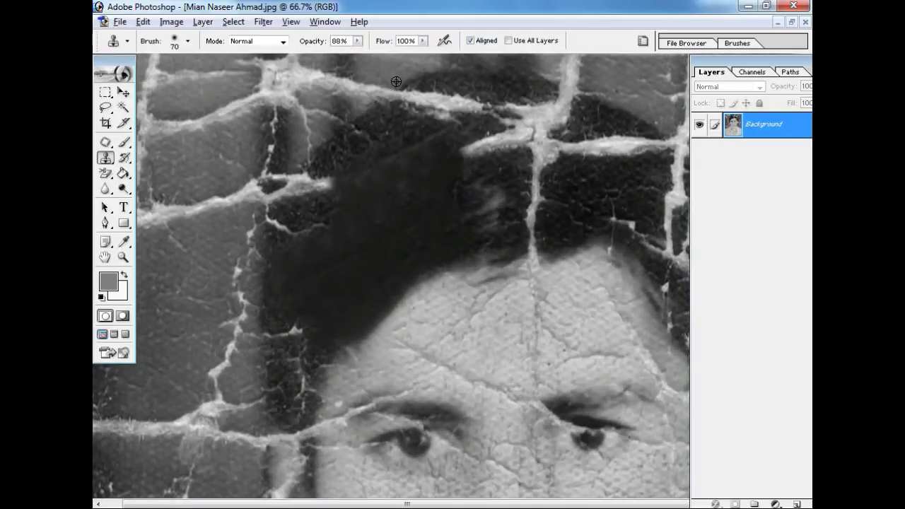
pyautogui.moveTo(392, 91); pyautogui.dragTo(410, 123)
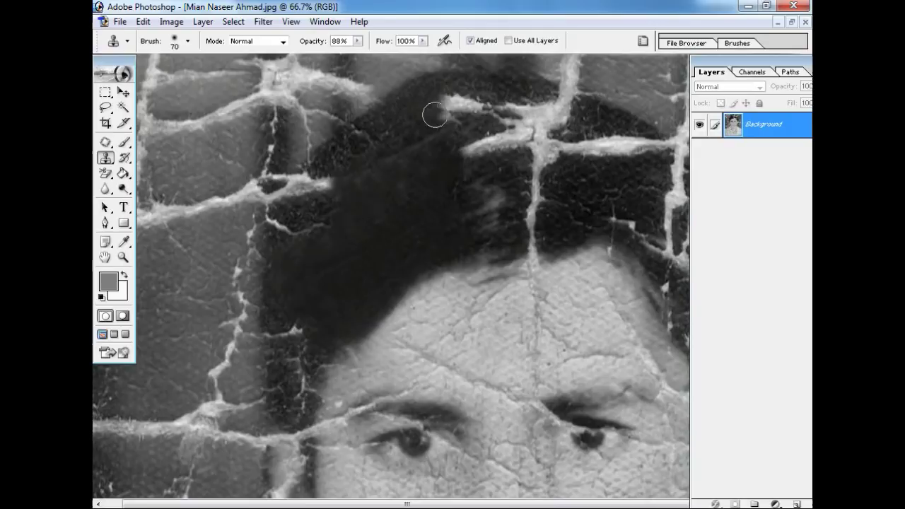
pyautogui.moveTo(411, 124)
pyautogui.mouseDown()
pyautogui.moveTo(460, 97)
pyautogui.moveTo(453, 100)
pyautogui.moveTo(482, 98)
pyautogui.moveTo(332, 152)
pyautogui.mouseUp()
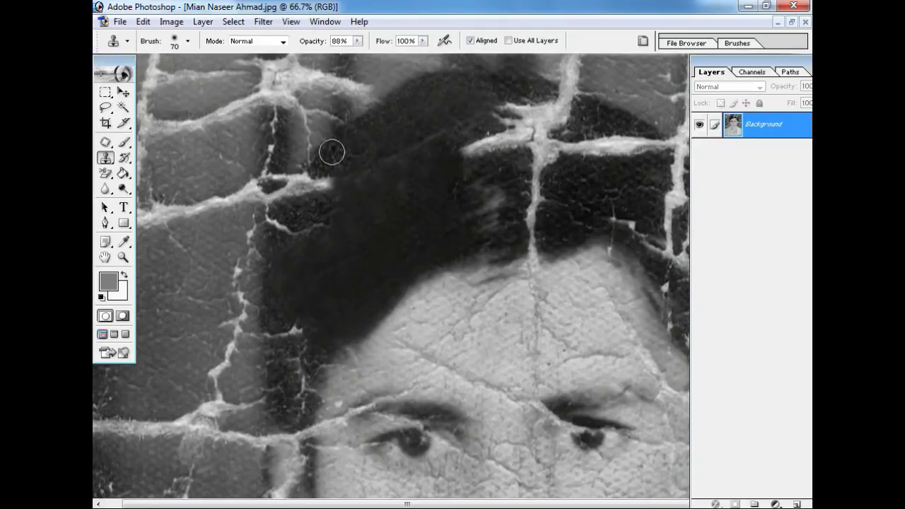
pyautogui.moveTo(380, 79)
pyautogui.mouseDown()
pyautogui.moveTo(353, 100)
pyautogui.moveTo(344, 67)
pyautogui.moveTo(342, 102)
pyautogui.moveTo(338, 68)
pyautogui.mouseUp()
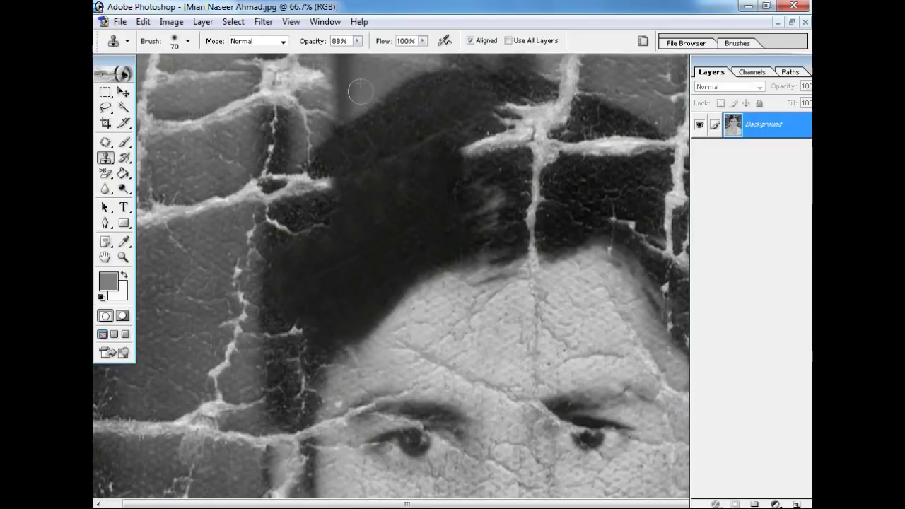
# Step: Resample near the hair edge and darken the white cracks along the hair's left side
pyautogui.keyDown('alt'); pyautogui.click(389, 110); pyautogui.keyUp('alt')
pyautogui.moveTo(333, 109); pyautogui.dragTo(313, 74)
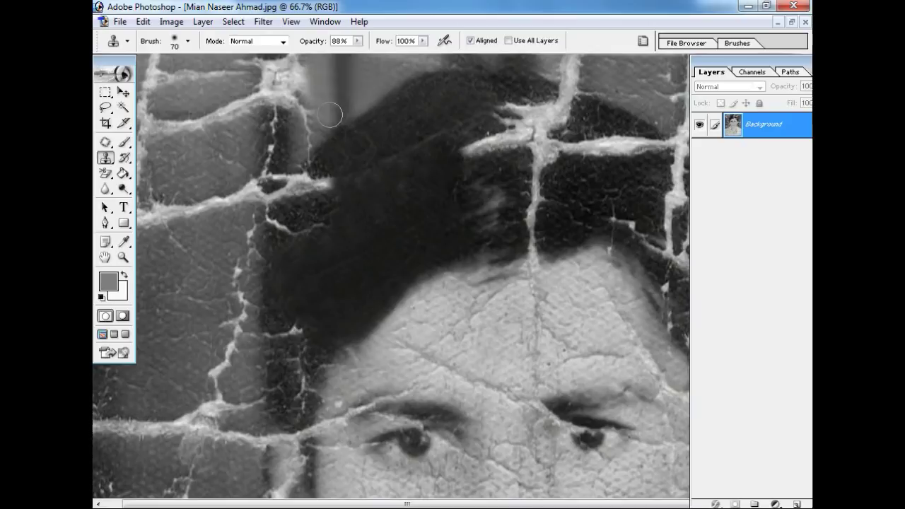
pyautogui.moveTo(323, 177)
pyautogui.mouseDown()
pyautogui.moveTo(323, 162)
pyautogui.moveTo(314, 170)
pyautogui.mouseUp()
pyautogui.moveTo(297, 102); pyautogui.dragTo(274, 138)
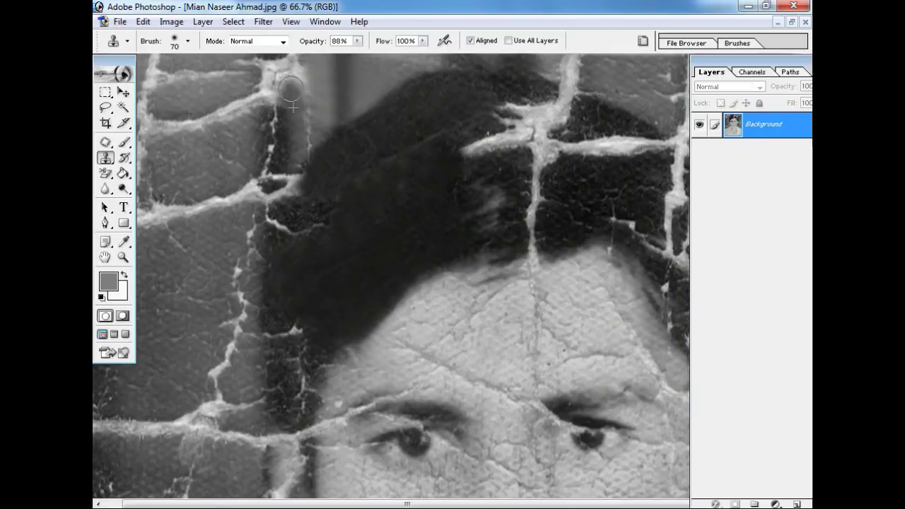
pyautogui.keyDown('alt'); pyautogui.click(274, 138); pyautogui.keyUp('alt')
pyautogui.click(272, 122)
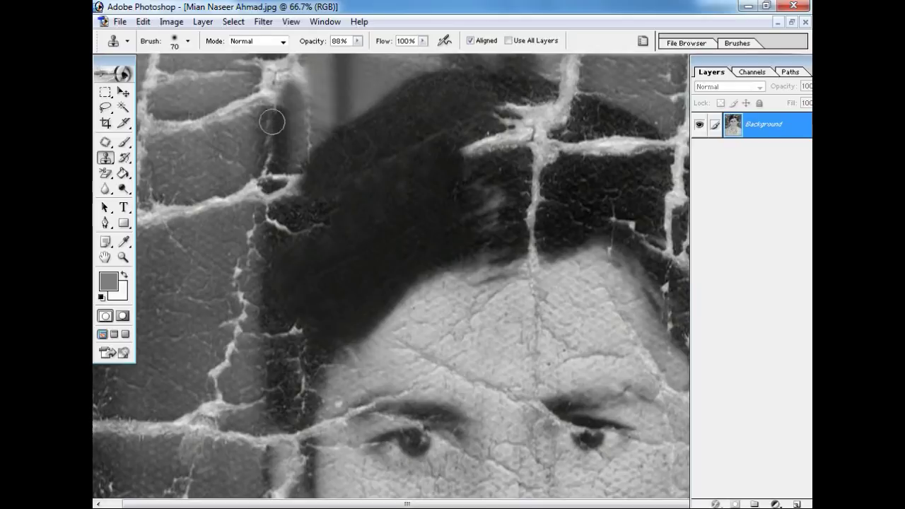
pyautogui.moveTo(276, 128)
pyautogui.mouseDown()
pyautogui.moveTo(273, 140)
pyautogui.moveTo(279, 68)
pyautogui.mouseUp()
pyautogui.moveTo(271, 149); pyautogui.dragTo(269, 185)
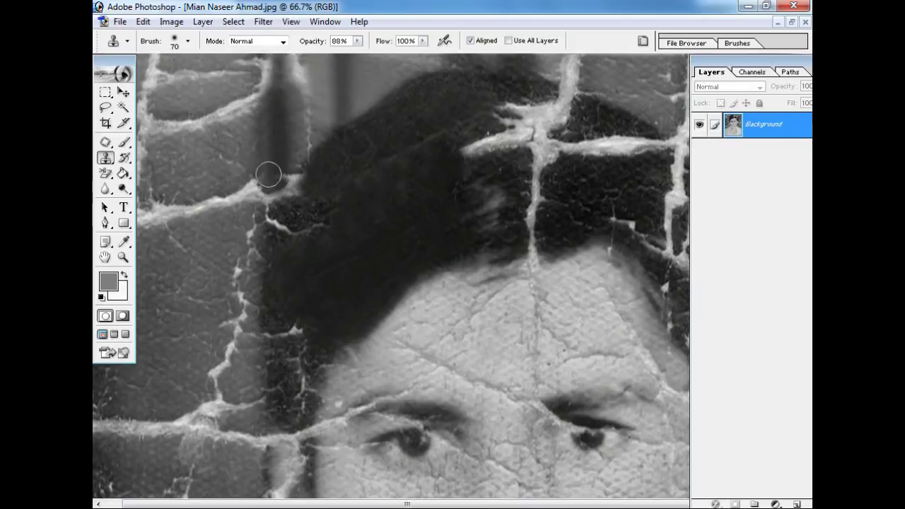
# Step: Enlarge the brush and darken the background and crack pieces at the hair's top edge
pyautogui.press(']')
pyautogui.press(']')
pyautogui.press(']')
pyautogui.keyDown('alt'); pyautogui.click(292, 122); pyautogui.keyUp('alt')
pyautogui.moveTo(266, 109); pyautogui.dragTo(273, 65)
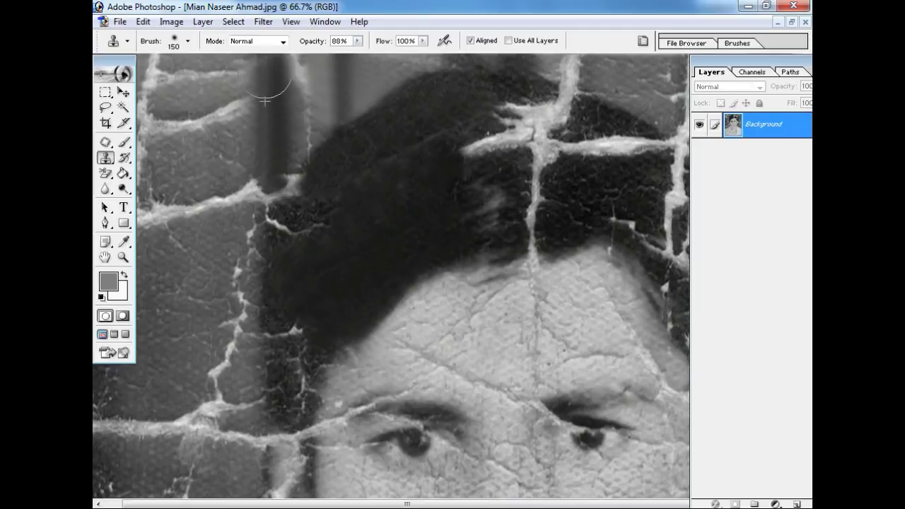
pyautogui.keyDown('alt'); pyautogui.click(306, 71); pyautogui.keyUp('alt')
pyautogui.moveTo(294, 126)
pyautogui.mouseDown()
pyautogui.moveTo(303, 135)
pyautogui.moveTo(311, 108)
pyautogui.mouseUp()
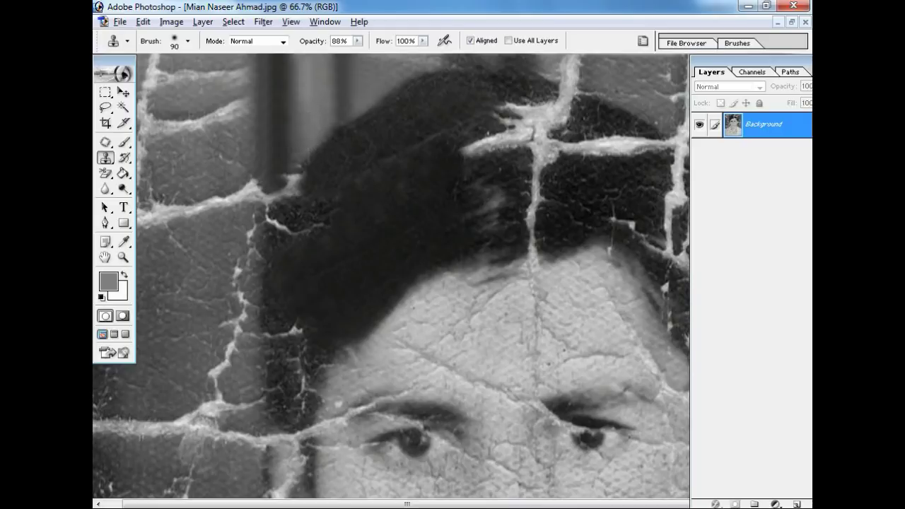
pyautogui.moveTo(281, 171); pyautogui.dragTo(307, 178)
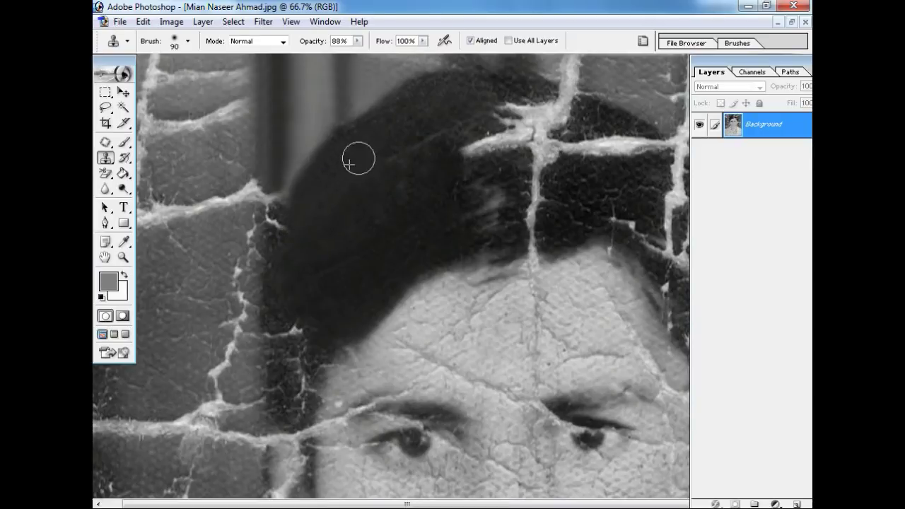
pyautogui.hotkey('ctrl', '-')
pyautogui.hotkey('ctrl', '-')
pyautogui.hotkey('ctrl', '+')
pyautogui.scroll(5, 342, 168)
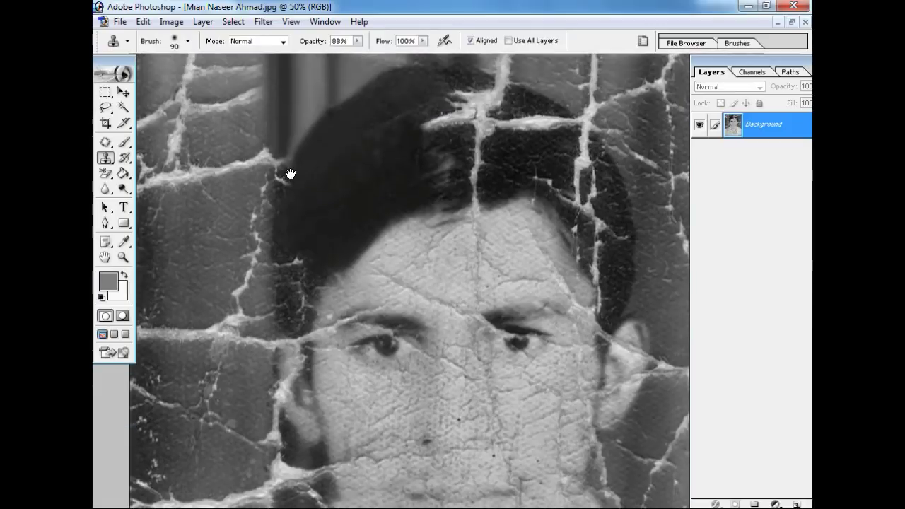
# Step: Enlarge the clone brush to 175 and smooth the background cracks left of the hair
pyautogui.press(']')
pyautogui.press(']')
pyautogui.press(']')
pyautogui.press(']')
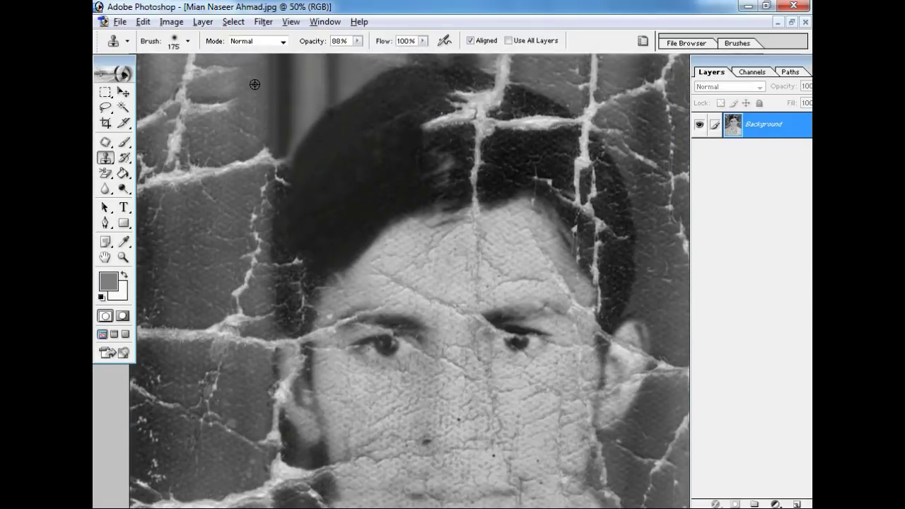
pyautogui.moveTo(259, 131); pyautogui.dragTo(262, 177)
pyautogui.keyDown('alt'); pyautogui.click(220, 217); pyautogui.keyUp('alt')
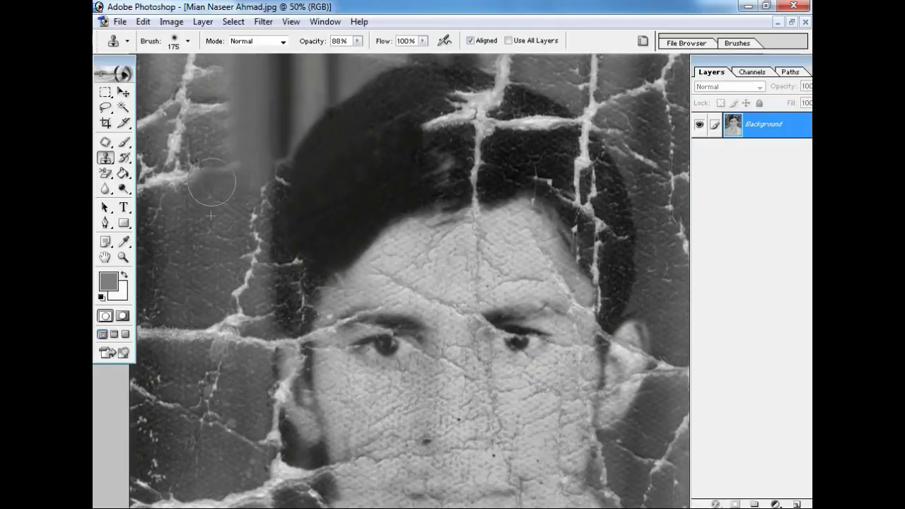
pyautogui.moveTo(223, 183)
pyautogui.mouseDown()
pyautogui.moveTo(228, 121)
pyautogui.moveTo(213, 73)
pyautogui.mouseUp()
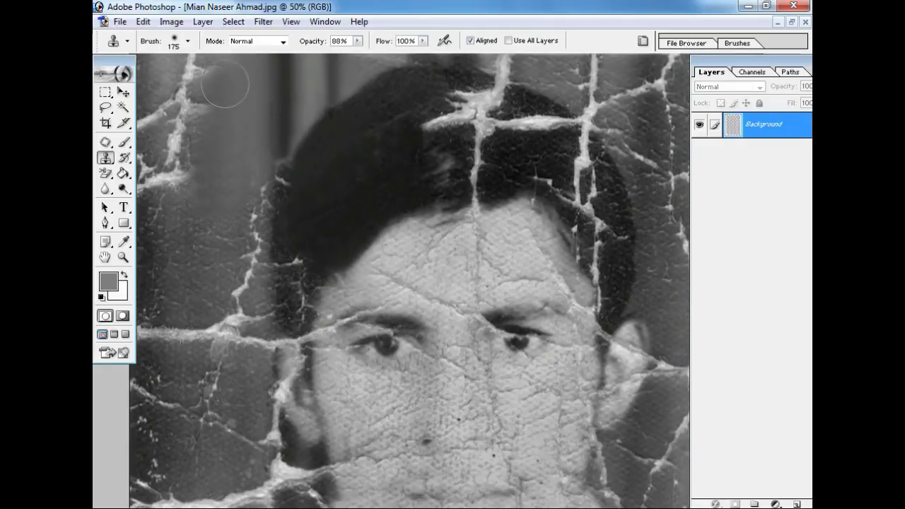
pyautogui.moveTo(186, 177)
pyautogui.mouseDown()
pyautogui.moveTo(166, 212)
pyautogui.moveTo(194, 213)
pyautogui.moveTo(157, 178)
pyautogui.mouseUp()
pyautogui.keyDown('alt'); pyautogui.click(173, 229); pyautogui.keyUp('alt')
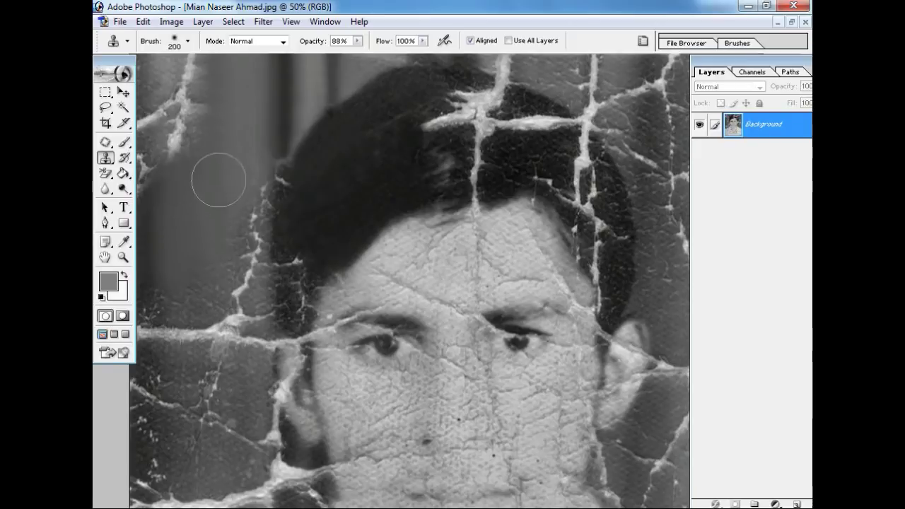
# Step: Hide the panels and cover the upper-left background cracks with smooth tone
pyautogui.press('Tab')
pyautogui.keyDown('alt'); pyautogui.click(208, 233); pyautogui.keyUp('alt')
pyautogui.moveTo(158, 173); pyautogui.dragTo(160, 70)
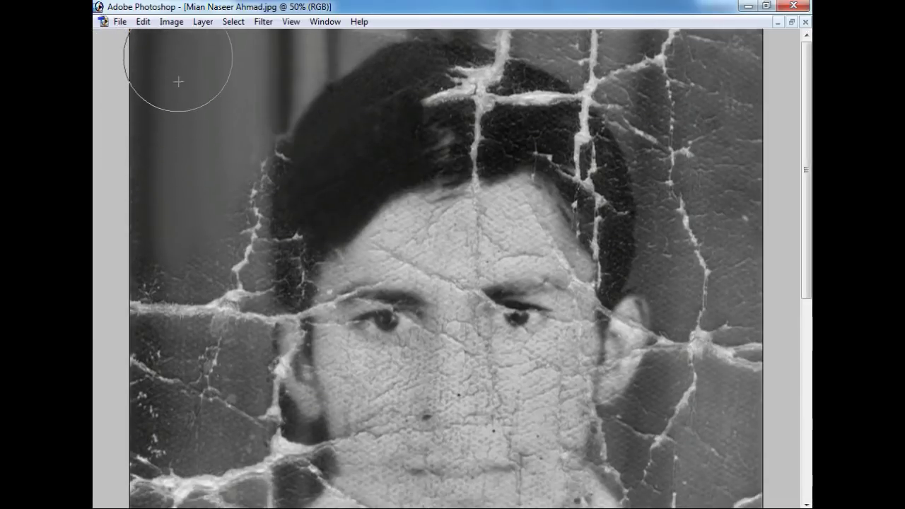
pyautogui.hotkey('ctrl', '-')
pyautogui.hotkey('ctrl', '-')
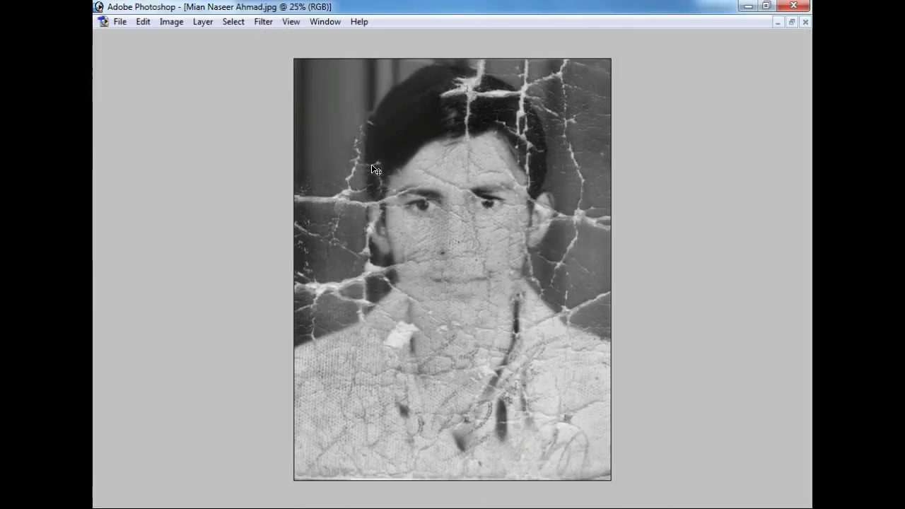
# Step: Zoom to 66.7% and clone over the white crack left of the hair
pyautogui.hotkey('ctrl', '+')
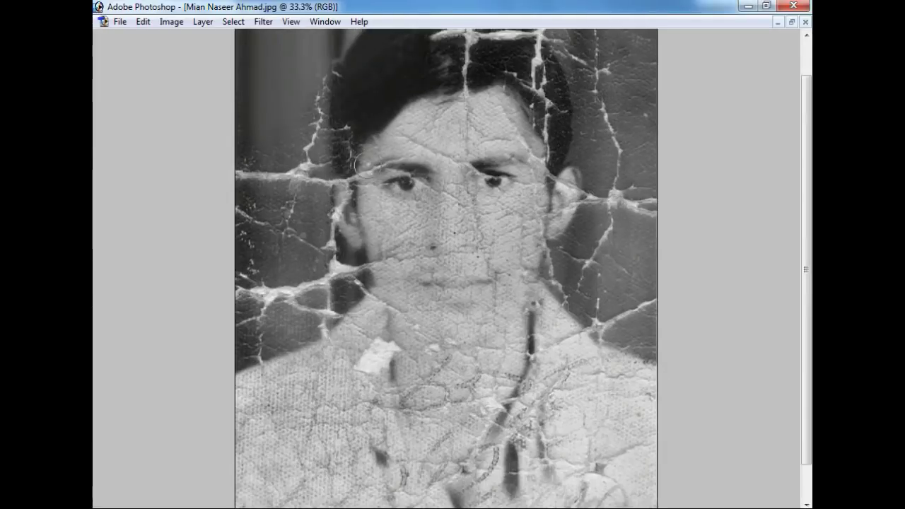
pyautogui.hotkey('ctrl', '+')
pyautogui.scroll(3, 281, 135)
pyautogui.hotkey('ctrl', '+')
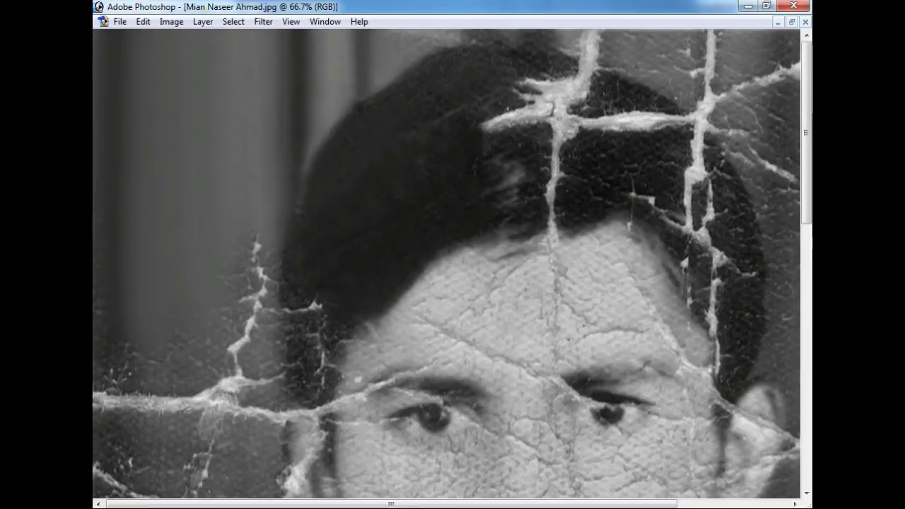
pyautogui.moveTo(257, 268)
pyautogui.mouseDown()
pyautogui.moveTo(253, 299)
pyautogui.moveTo(226, 334)
pyautogui.mouseUp()
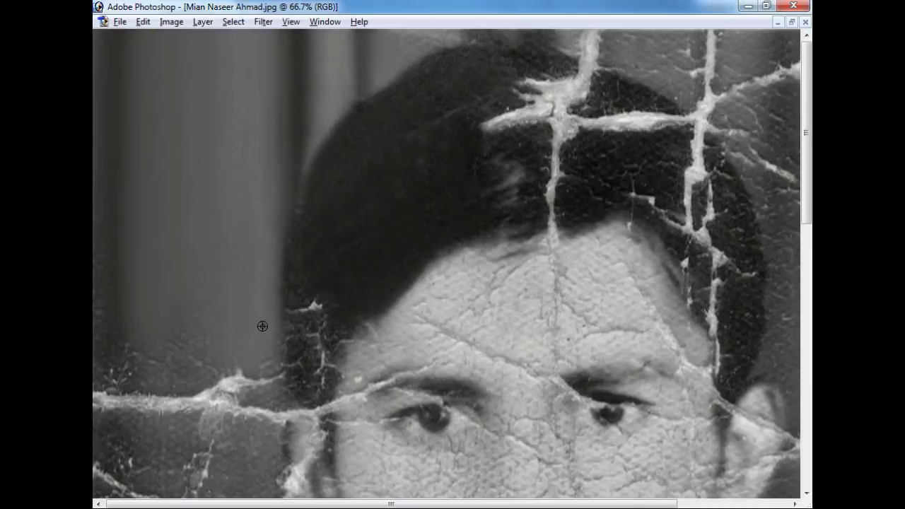
# Step: Patch the cracked background left of the face and the hair edge with grey
pyautogui.keyDown('alt'); pyautogui.click(261, 365); pyautogui.keyUp('alt')
pyautogui.click(270, 371)
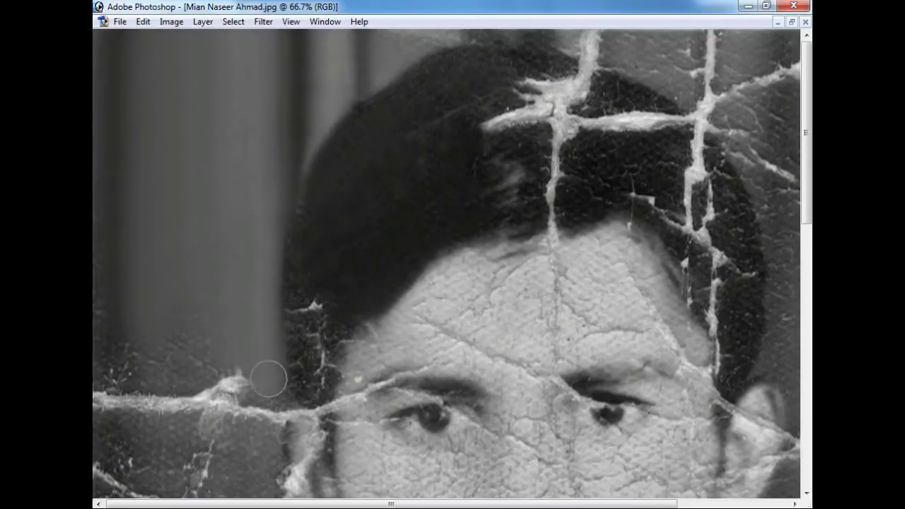
pyautogui.moveTo(256, 356); pyautogui.dragTo(236, 374)
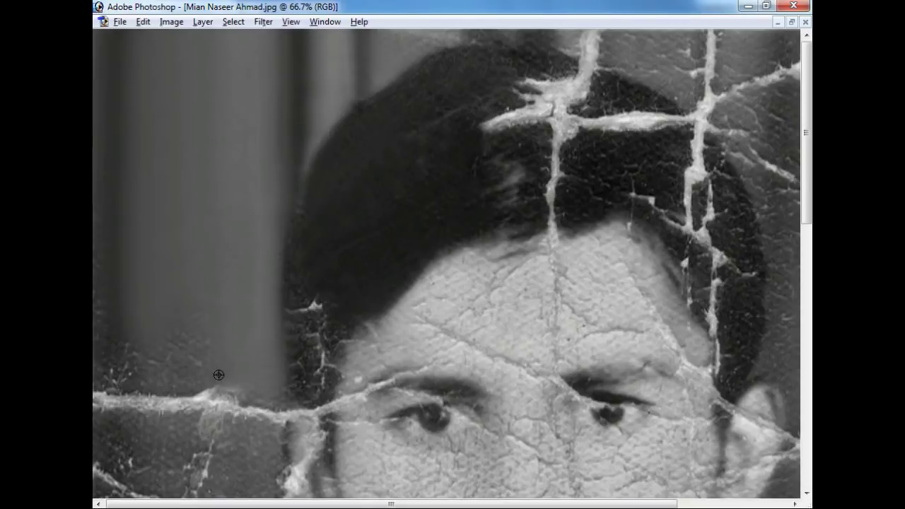
pyautogui.hotkey('ctrl', '-')
pyautogui.hotkey('ctrl', '-')
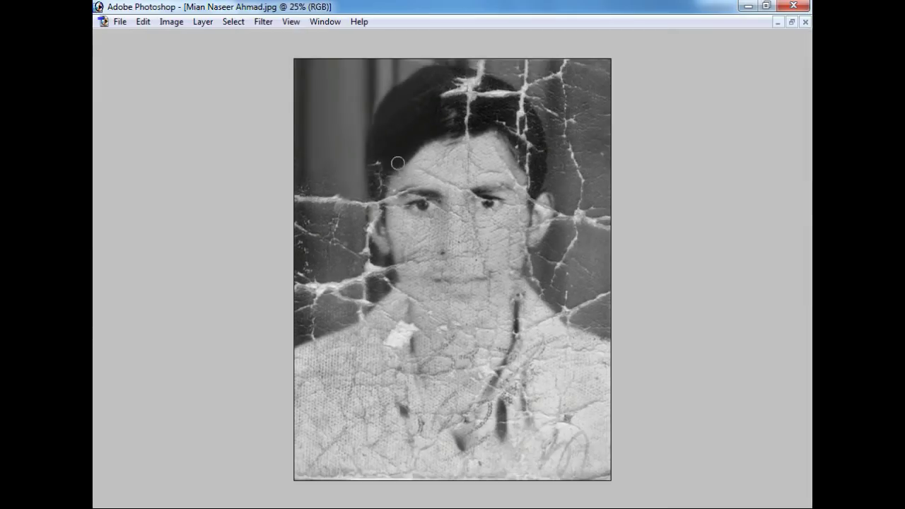
pyautogui.hotkey('ctrl', '+')
pyautogui.hotkey('ctrl', '+')
pyautogui.hotkey('ctrl', '+')
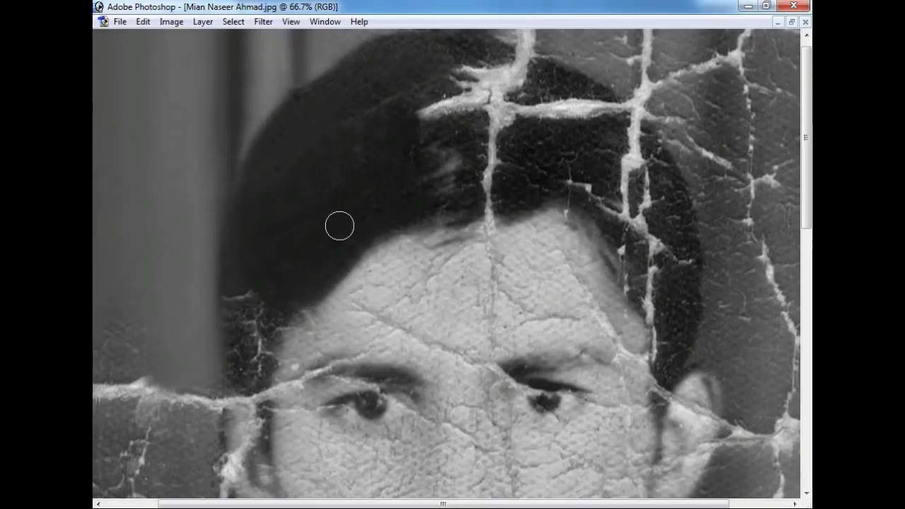
pyautogui.scroll(-2, 245, 238)
pyautogui.moveTo(320, 230)
pyautogui.mouseDown()
pyautogui.moveTo(343, 222)
pyautogui.moveTo(313, 257)
pyautogui.moveTo(303, 246)
pyautogui.moveTo(320, 282)
pyautogui.mouseUp()
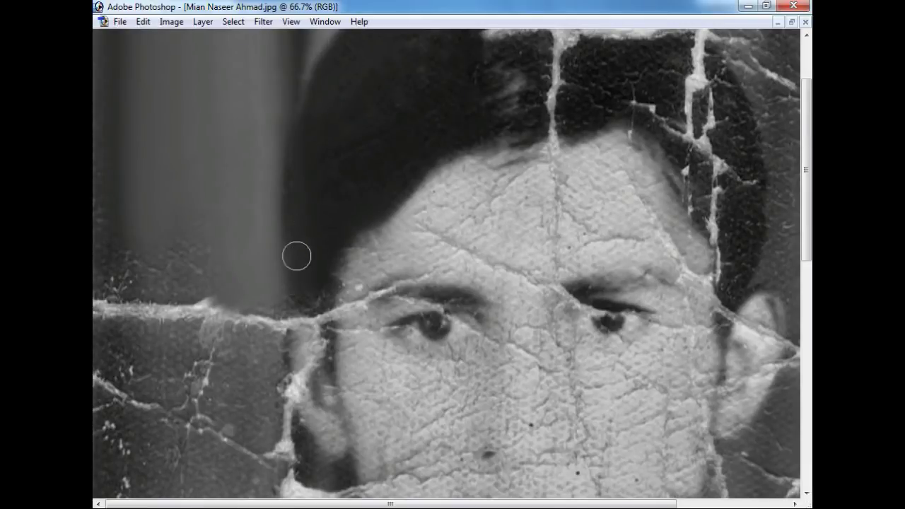
# Step: Clone clean skin over the light cracks beside, below and atop the nose
pyautogui.hotkey('ctrl', '-')
pyautogui.scroll(-3, 339, 202)
pyautogui.hotkey('ctrl', '+')
pyautogui.hotkey('ctrl', '+')
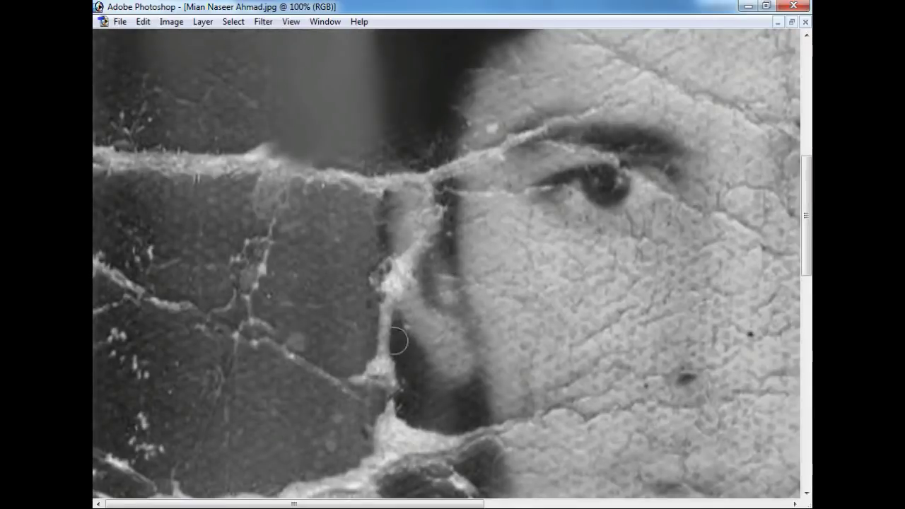
pyautogui.moveTo(366, 329)
pyautogui.mouseDown()
pyautogui.moveTo(388, 315)
pyautogui.moveTo(385, 263)
pyautogui.mouseUp()
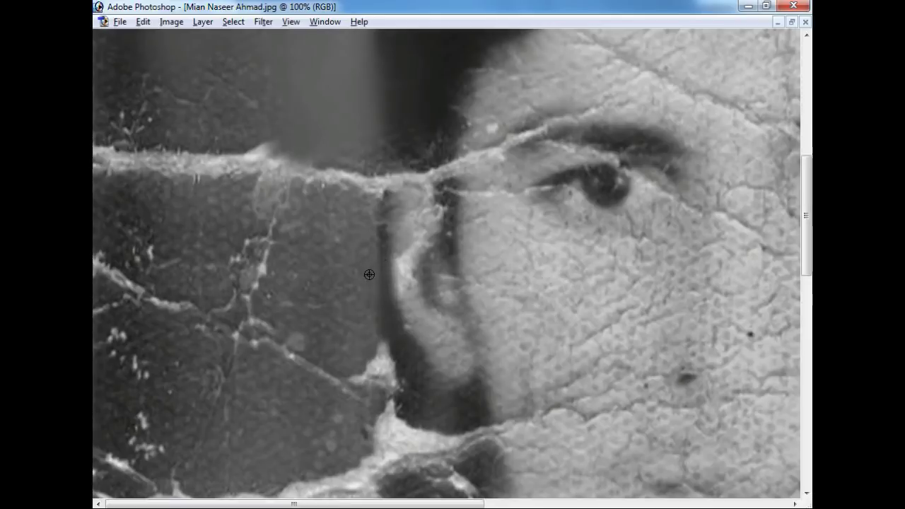
pyautogui.moveTo(381, 329)
pyautogui.mouseDown()
pyautogui.moveTo(405, 293)
pyautogui.moveTo(405, 240)
pyautogui.mouseUp()
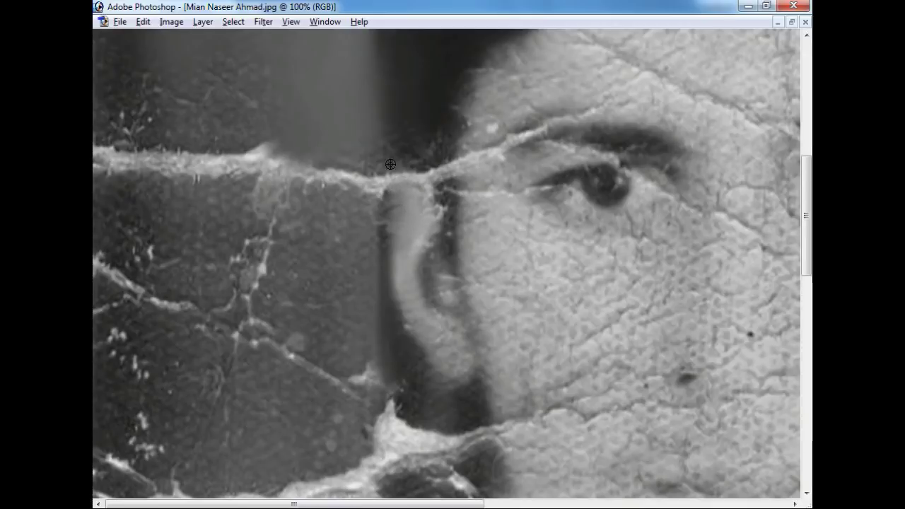
pyautogui.moveTo(376, 203)
pyautogui.mouseDown()
pyautogui.moveTo(377, 215)
pyautogui.moveTo(377, 195)
pyautogui.mouseUp()
pyautogui.keyDown('alt'); pyautogui.click(404, 200); pyautogui.keyUp('alt')
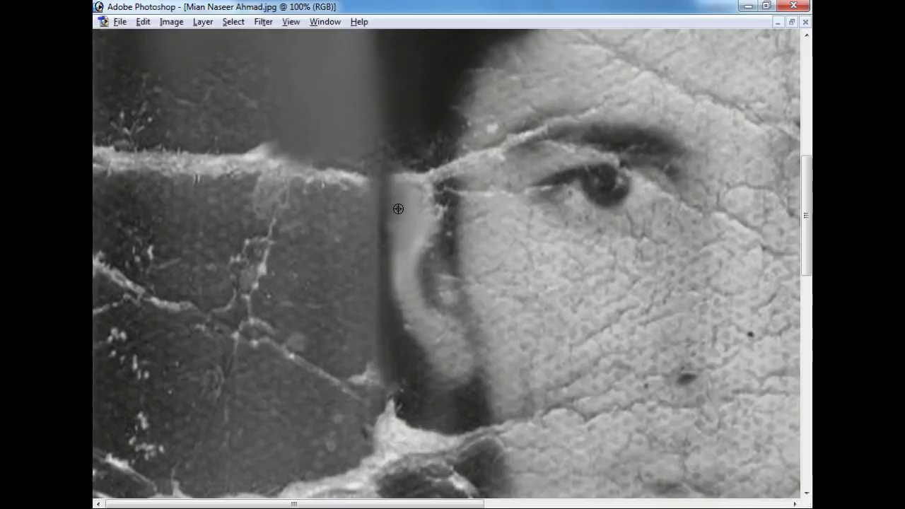
pyautogui.moveTo(393, 170); pyautogui.dragTo(404, 186)
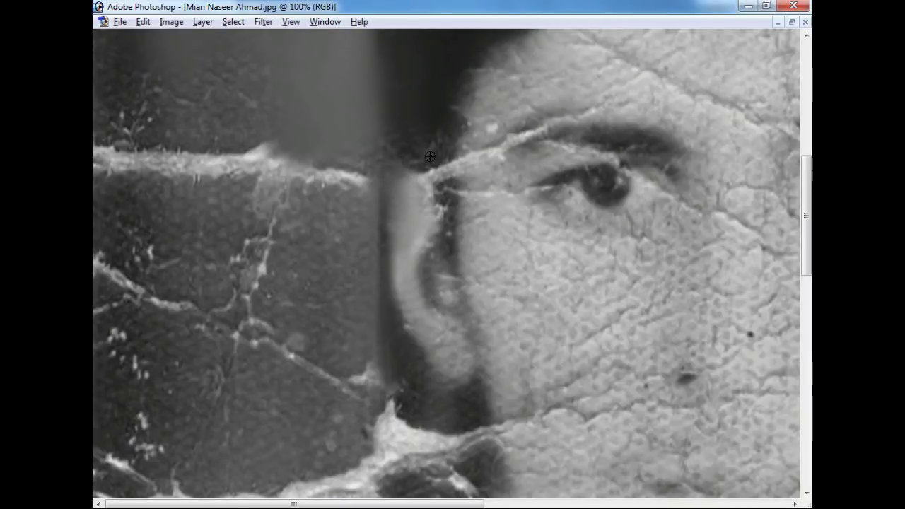
# Step: Clone over the cracks at the temple beside the eye and along the ear edge
pyautogui.hotkey('ctrl', '-')
pyautogui.hotkey('ctrl', '-')
pyautogui.hotkey('ctrl', '+')
pyautogui.hotkey('ctrl', '+')
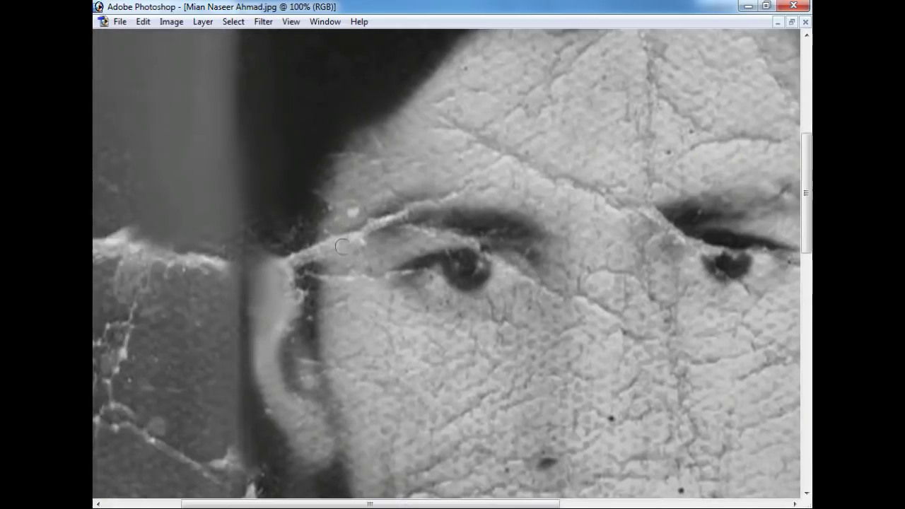
pyautogui.moveTo(310, 246)
pyautogui.mouseDown()
pyautogui.moveTo(308, 254)
pyautogui.moveTo(290, 250)
pyautogui.mouseUp()
pyautogui.moveTo(307, 268); pyautogui.dragTo(313, 302)
pyautogui.keyDown('alt'); pyautogui.click(320, 305); pyautogui.keyUp('alt')
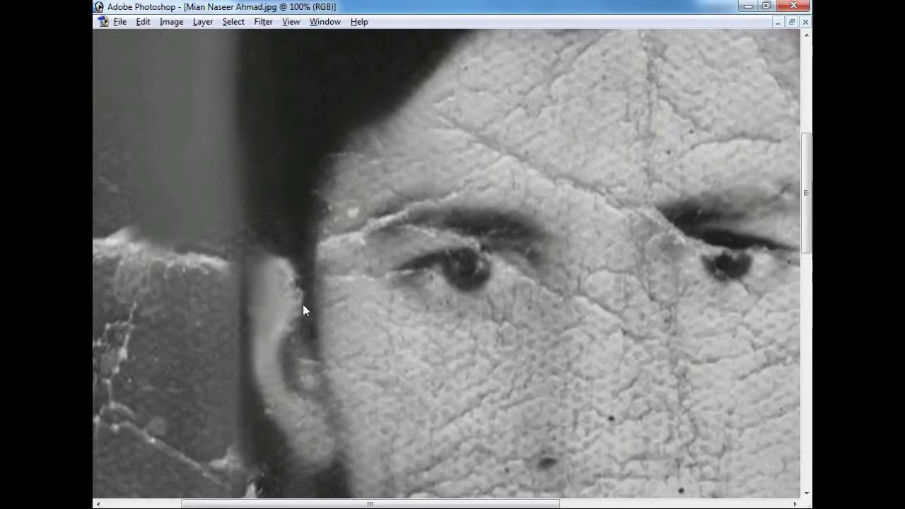
pyautogui.moveTo(297, 297); pyautogui.dragTo(297, 277)
pyautogui.keyDown('alt'); pyautogui.click(306, 264); pyautogui.keyUp('alt')
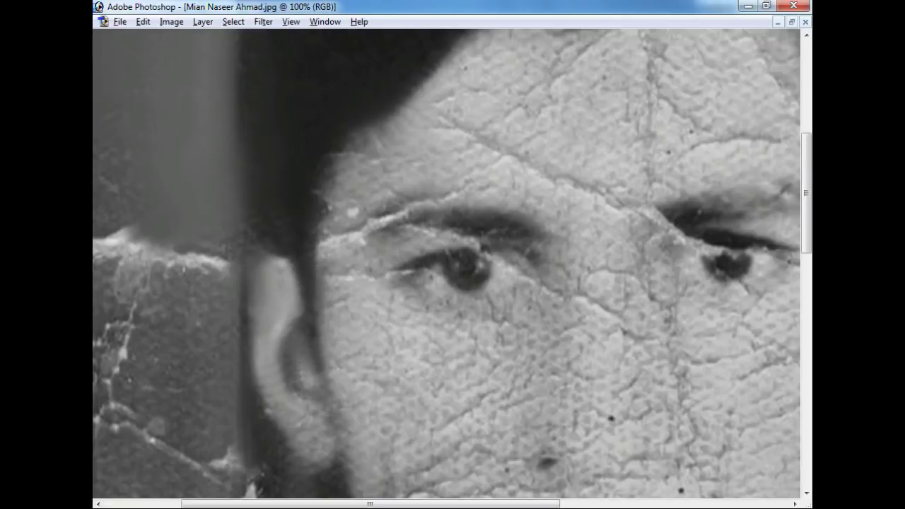
pyautogui.hotkey('ctrl', '-')
pyautogui.hotkey('ctrl', '-')
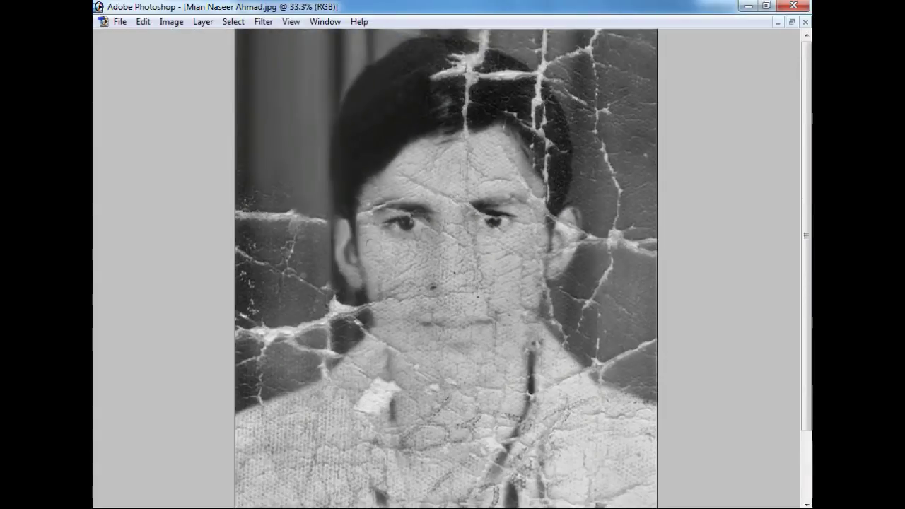
# Step: Clone over the cracked area left of the ear and the cracks near the jaw
pyautogui.hotkey('ctrl', '+')
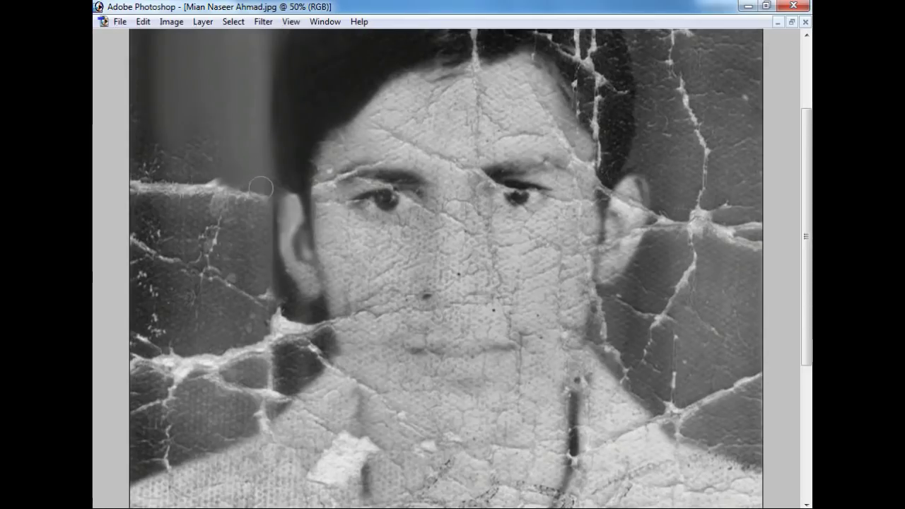
pyautogui.keyDown('alt'); pyautogui.click(258, 180); pyautogui.keyUp('alt')
pyautogui.moveTo(247, 193); pyautogui.dragTo(257, 227)
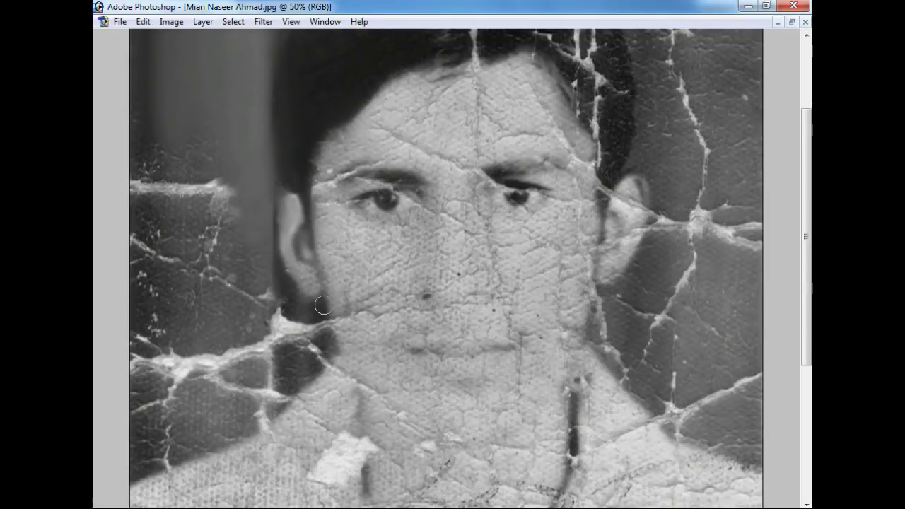
pyautogui.hotkey('ctrl', '+')
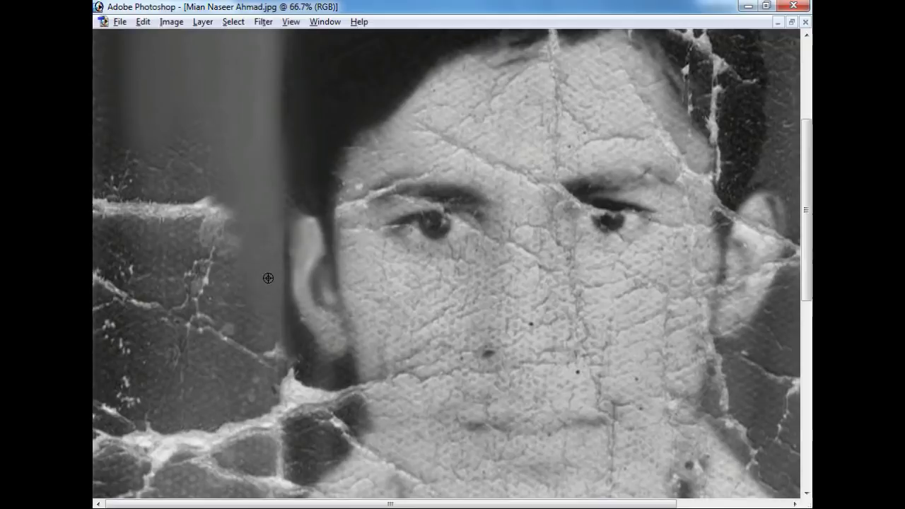
pyautogui.keyDown('alt'); pyautogui.click(270, 188); pyautogui.keyUp('alt')
pyautogui.moveTo(278, 336); pyautogui.dragTo(261, 299)
pyautogui.moveTo(281, 347); pyautogui.dragTo(308, 375)
# Step: Darken the cracks along the jaw edge and around the dark bar beside it
pyautogui.keyDown('alt'); pyautogui.click(308, 375); pyautogui.keyUp('alt')
pyautogui.moveTo(322, 434)
pyautogui.mouseDown()
pyautogui.moveTo(317, 385)
pyautogui.moveTo(307, 461)
pyautogui.mouseUp()
pyautogui.keyDown('alt'); pyautogui.click(311, 376); pyautogui.keyUp('alt')
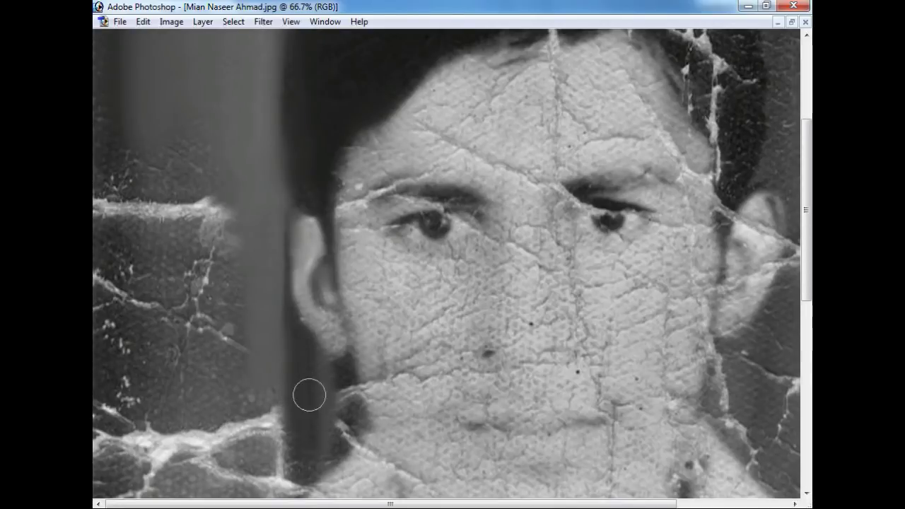
pyautogui.scroll(-5, 307, 461)
pyautogui.moveTo(272, 287); pyautogui.dragTo(273, 251)
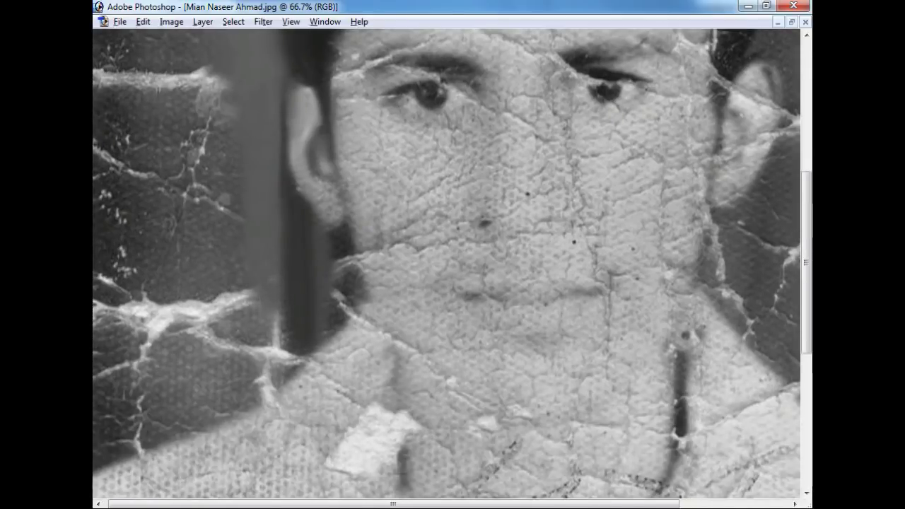
pyautogui.moveTo(273, 251)
pyautogui.mouseDown()
pyautogui.moveTo(289, 329)
pyautogui.moveTo(261, 353)
pyautogui.mouseUp()
pyautogui.keyDown('alt'); pyautogui.click(238, 257); pyautogui.keyUp('alt')
pyautogui.moveTo(238, 290); pyautogui.dragTo(245, 309)
pyautogui.keyDown('alt'); pyautogui.click(252, 324); pyautogui.keyUp('alt')
pyautogui.moveTo(252, 346)
pyautogui.mouseDown()
pyautogui.moveTo(256, 378)
pyautogui.moveTo(272, 389)
pyautogui.mouseUp()
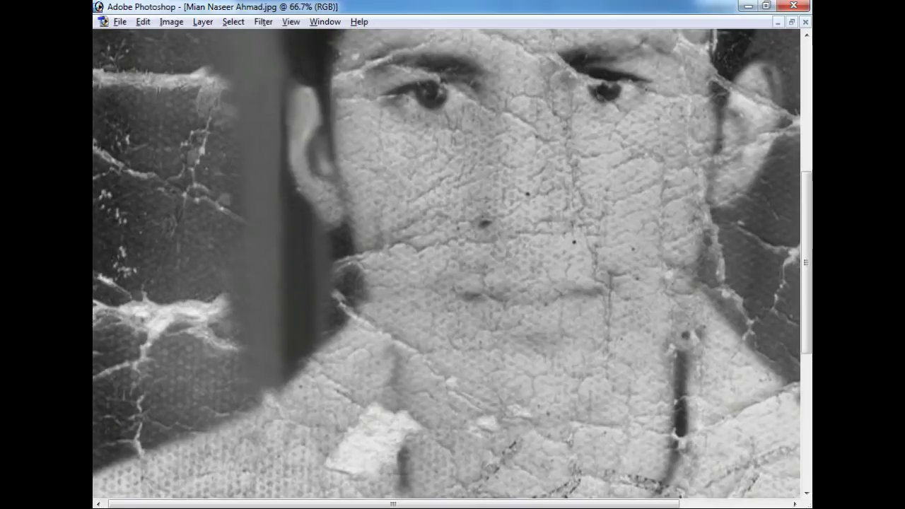
# Step: Clone out the white cracks in the left background with sampled clean background
pyautogui.hotkey('ctrl', '-')
pyautogui.hotkey('ctrl', '-')
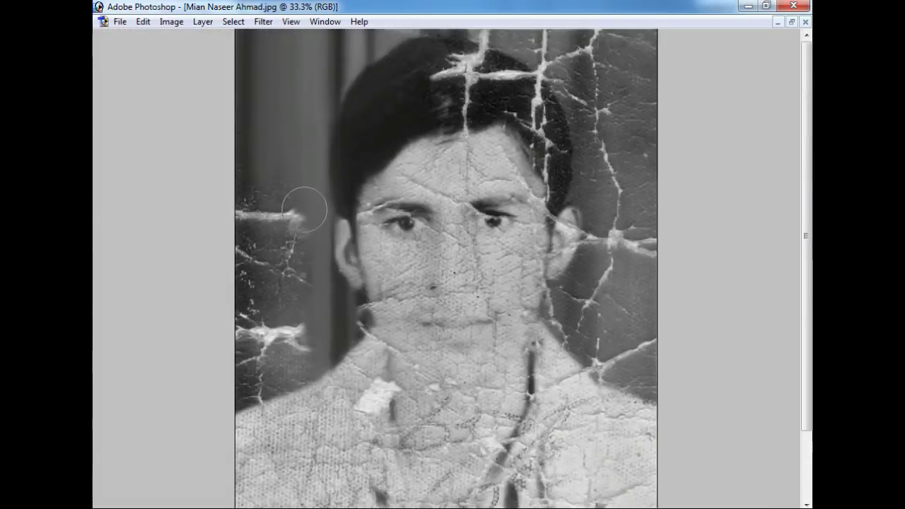
pyautogui.keyDown('alt'); pyautogui.click(263, 159); pyautogui.keyUp('alt')
pyautogui.moveTo(264, 205); pyautogui.dragTo(262, 239)
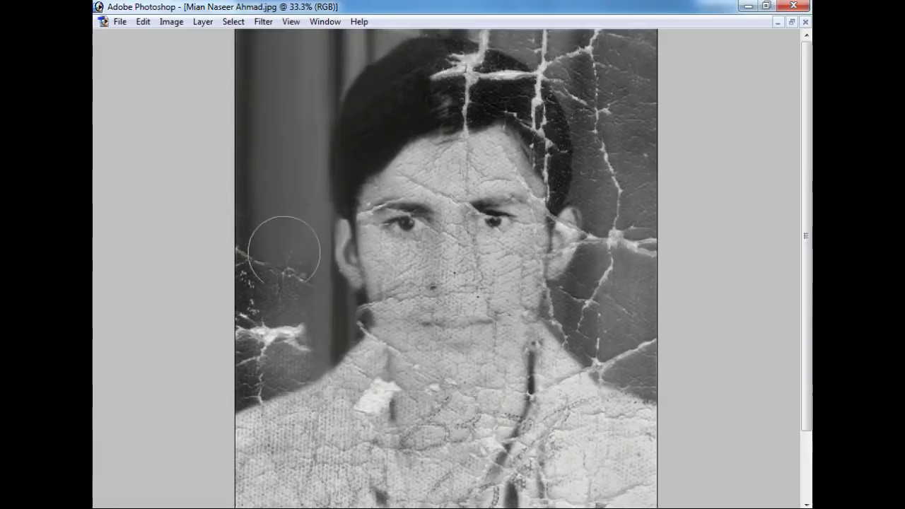
pyautogui.keyDown('alt'); pyautogui.click(258, 204); pyautogui.keyUp('alt')
pyautogui.moveTo(263, 324)
pyautogui.mouseDown()
pyautogui.moveTo(261, 305)
pyautogui.moveTo(289, 307)
pyautogui.moveTo(283, 332)
pyautogui.mouseUp()
pyautogui.moveTo(340, 242); pyautogui.dragTo(340, 184)
# Step: Start a curved path at the lower-left shoulder toward the jaw
pyautogui.hotkey('ctrl', '-')
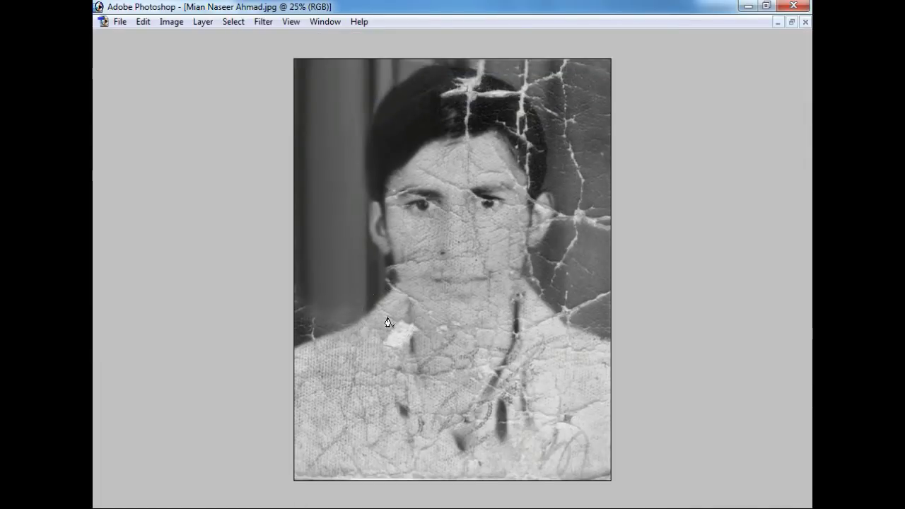
pyautogui.hotkey('ctrl', '+')
pyautogui.hotkey('ctrl', '+')
pyautogui.moveTo(117, 439); pyautogui.dragTo(131, 423)
# Step: Trace a closed Pen path along the shoulder, around the ear, over the head and down the left edge
pyautogui.moveTo(279, 355); pyautogui.dragTo(340, 299)
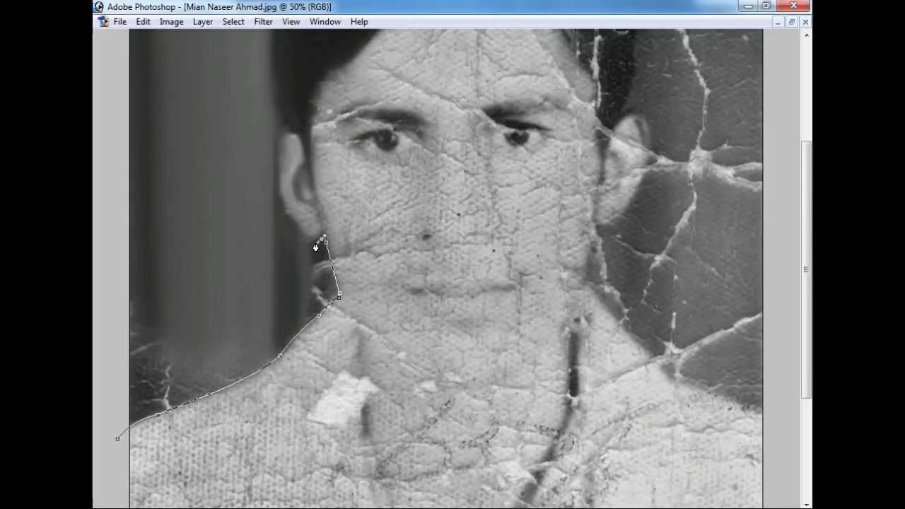
pyautogui.click(273, 180)
pyautogui.click(238, 145)
pyautogui.click(144, 122)
pyautogui.moveTo(112, 137); pyautogui.dragTo(108, 150)
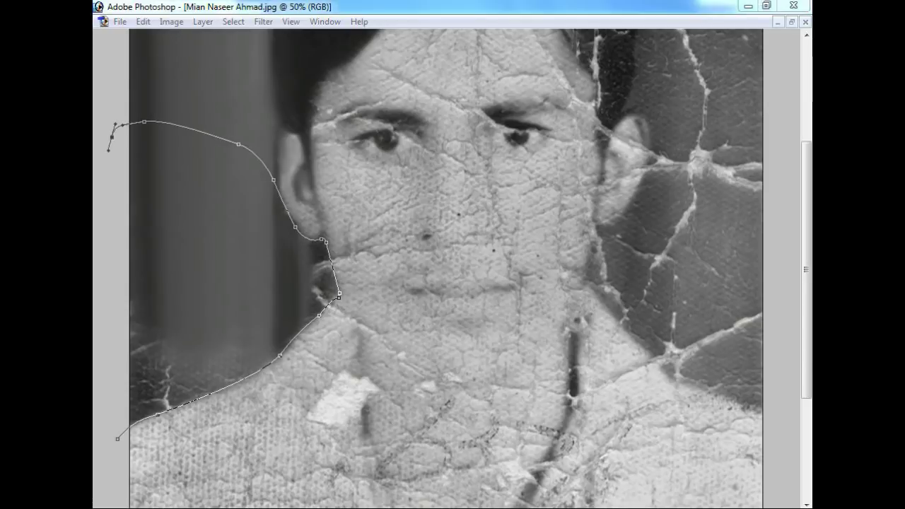
pyautogui.click(103, 376)
pyautogui.click(113, 440)
# Step: Convert the traced path into a selection and feather it
pyautogui.hotkey('ctrl', 'Return')
pyautogui.hotkey('ctrl', 'alt', 'd')
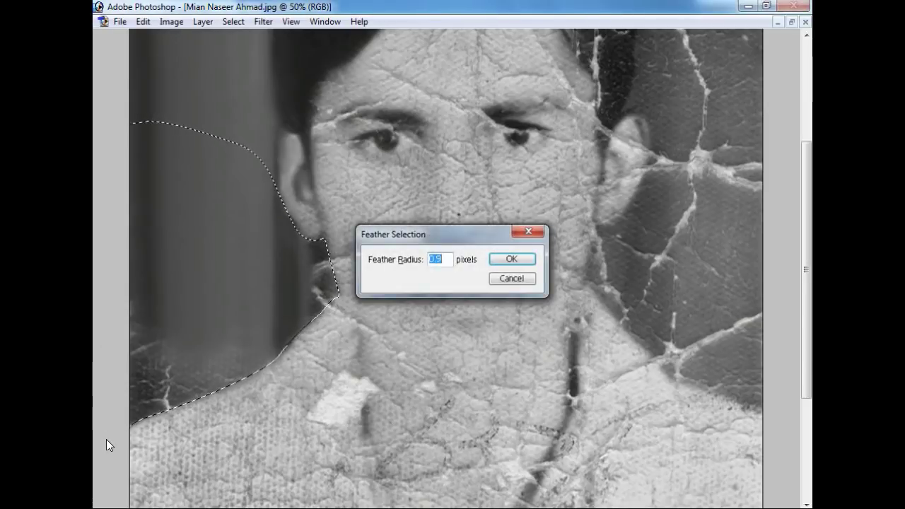
pyautogui.press('Return')
pyautogui.press('s')
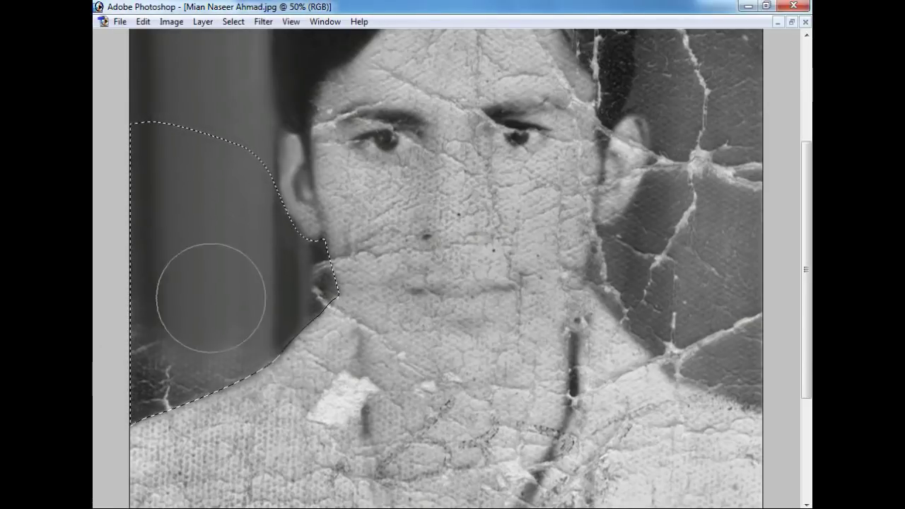
# Step: Clone-stamp the cracked background inside the selection, then sample near the jaw and smooth the jaw and neck shadow
pyautogui.moveTo(177, 311)
pyautogui.mouseDown()
pyautogui.moveTo(151, 339)
pyautogui.moveTo(146, 384)
pyautogui.moveTo(201, 333)
pyautogui.mouseUp()
pyautogui.press('Tab')
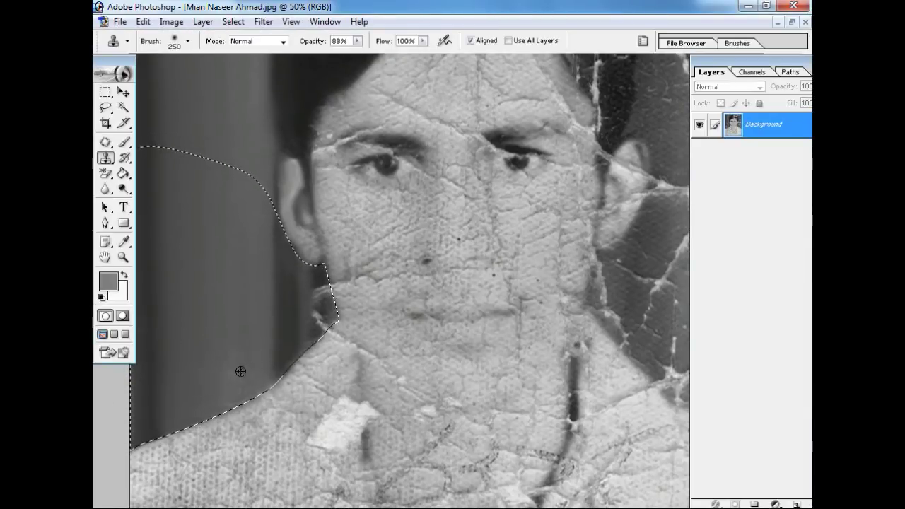
pyautogui.press('[')
pyautogui.press('[')
pyautogui.press('[')
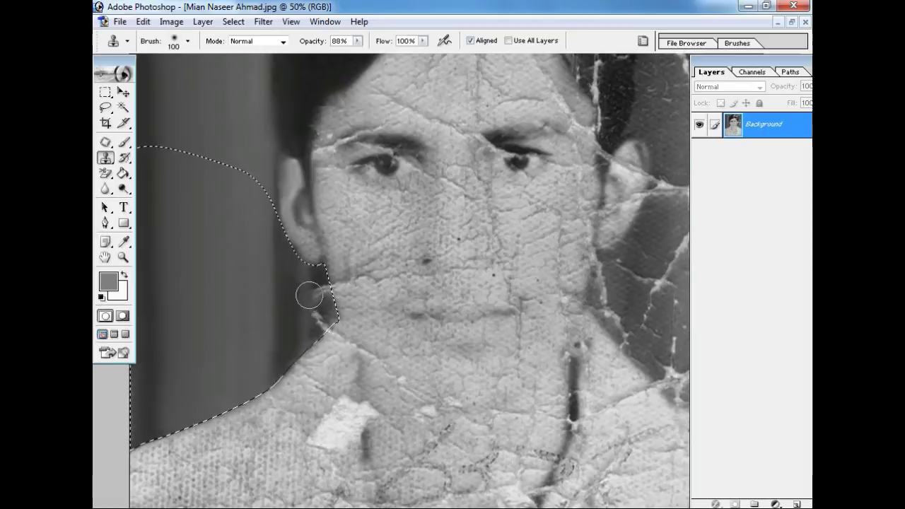
pyautogui.hotkey('ctrl', '+')
pyautogui.keyDown('alt'); pyautogui.click(253, 266); pyautogui.keyUp('alt')
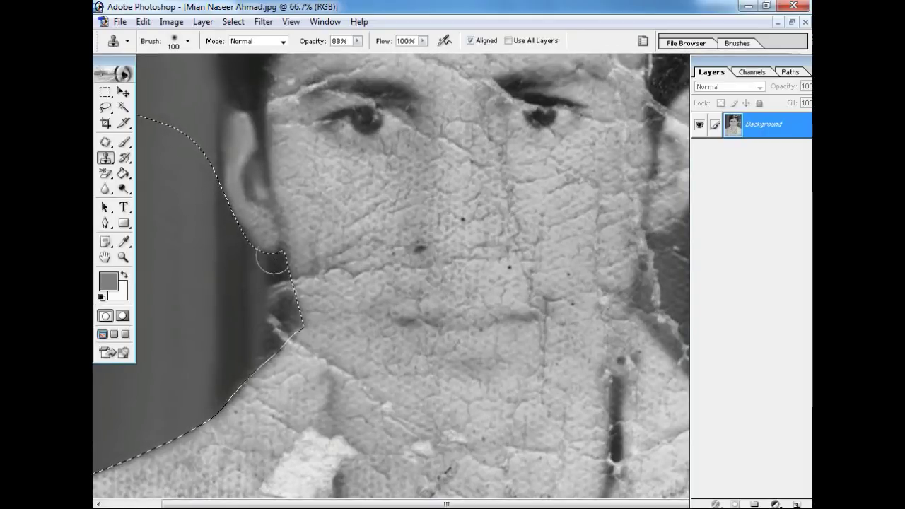
pyautogui.moveTo(279, 283); pyautogui.dragTo(254, 387)
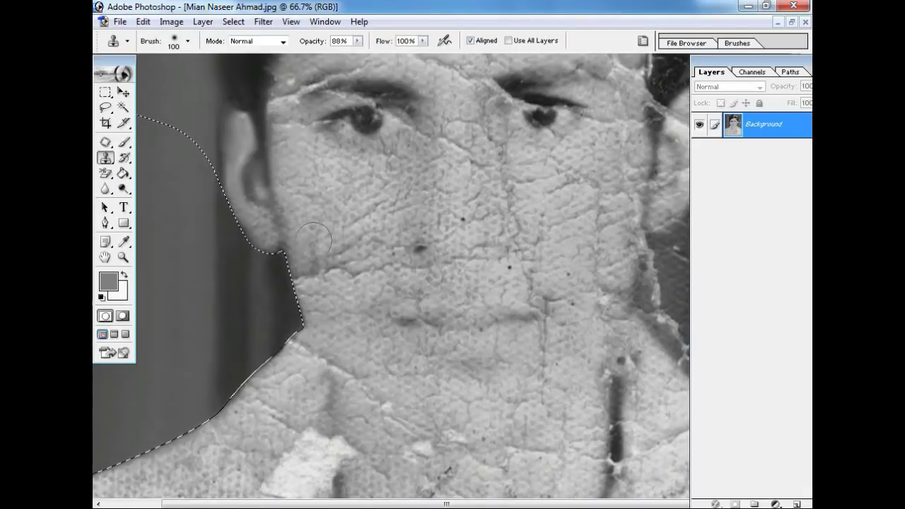
# Step: Release the selection and zoom out to review the whole face
pyautogui.hotkey('ctrl', 'd')
pyautogui.press('c')
pyautogui.hotkey('ctrl', '-')
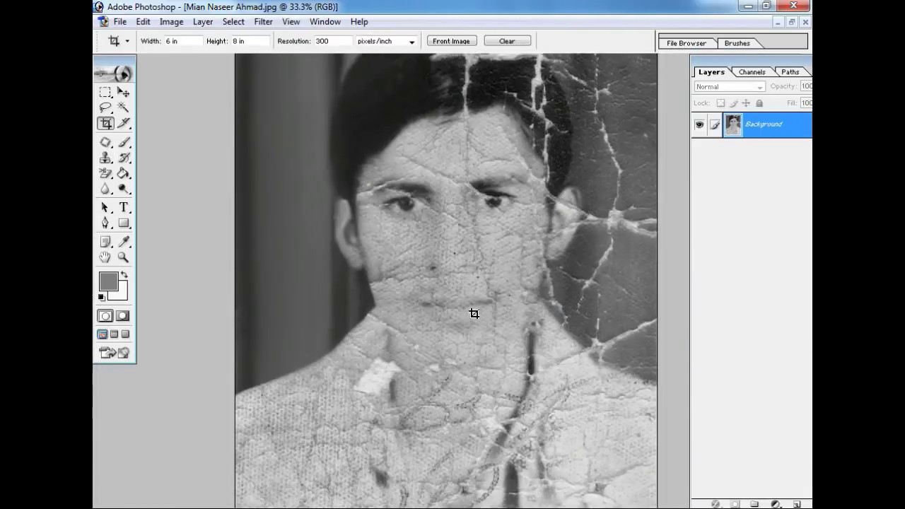
pyautogui.hotkey('ctrl', '-')
pyautogui.hotkey('ctrl', '+')
pyautogui.press('p')
pyautogui.hotkey('ctrl', '+')
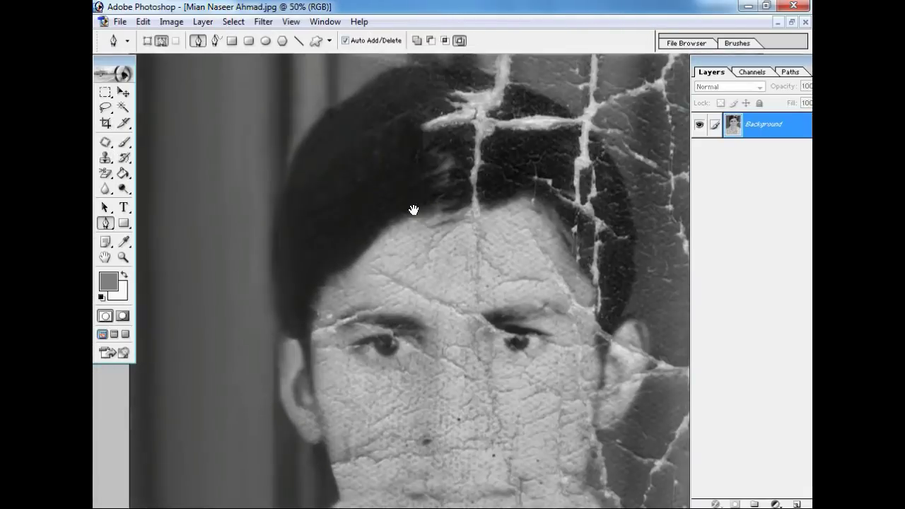
# Step: Trace a Pen path over the top of the hair and down the right side of the head
pyautogui.hotkey('ctrl', '+')
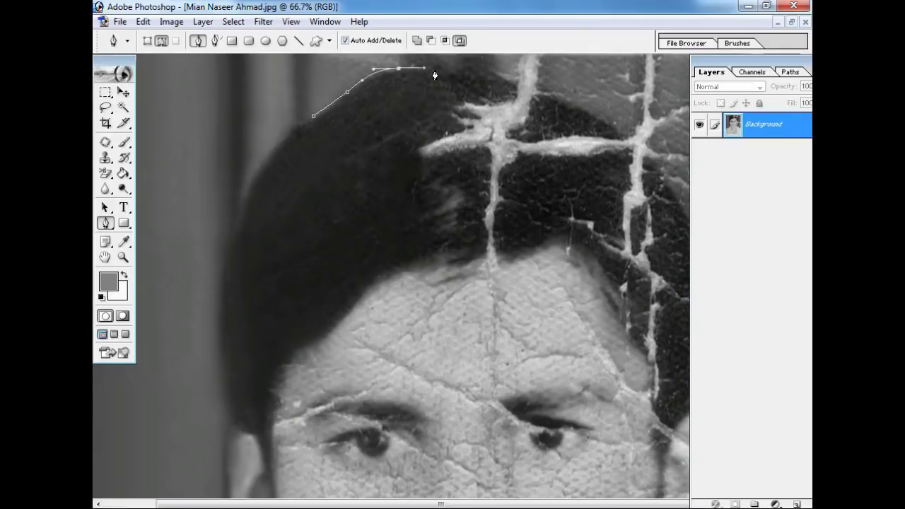
pyautogui.moveTo(620, 135); pyautogui.dragTo(546, 125)
pyautogui.click(607, 191)
pyautogui.click(621, 220)
pyautogui.click(630, 256)
pyautogui.click(635, 300)
# Step: Extend the path around the right ear and right background, then load it as a selection
pyautogui.scroll(-3, 620, 394)
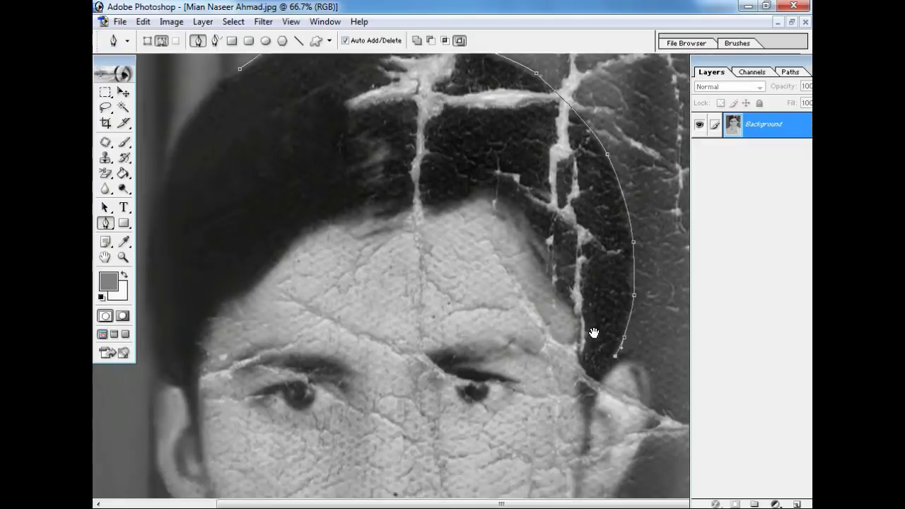
pyautogui.moveTo(652, 314); pyautogui.dragTo(652, 356)
pyautogui.moveTo(626, 404)
pyautogui.mouseDown()
pyautogui.moveTo(613, 427)
pyautogui.moveTo(574, 225)
pyautogui.mouseUp()
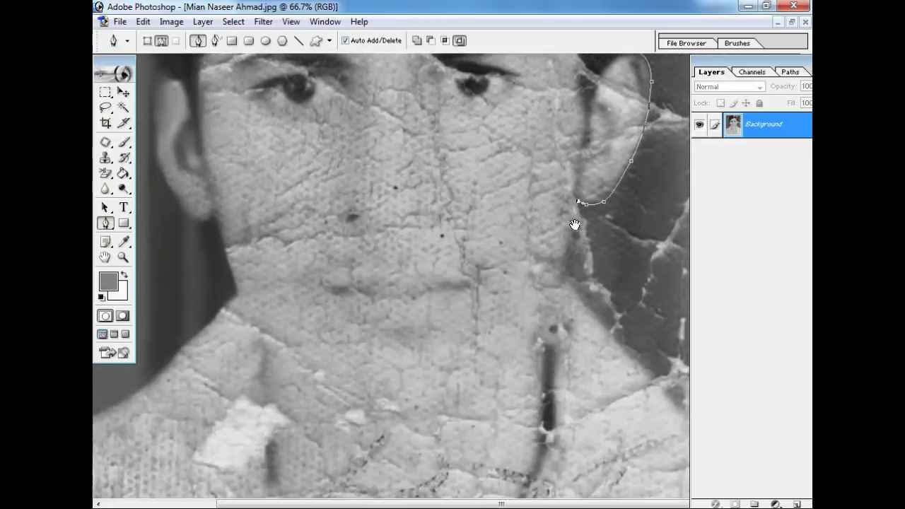
pyautogui.click(562, 277)
pyautogui.hotkey('ctrl', '-')
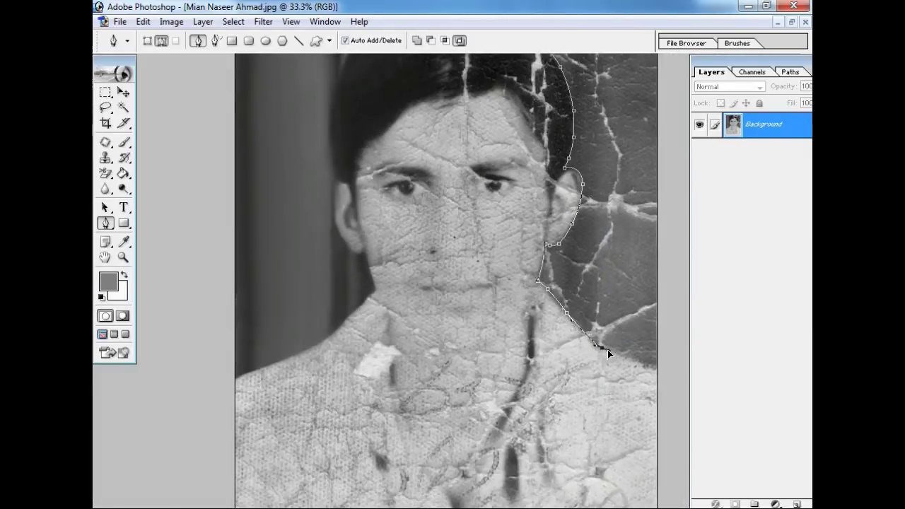
pyautogui.hotkey('ctrl', '-')
pyautogui.moveTo(678, 259); pyautogui.dragTo(654, 103)
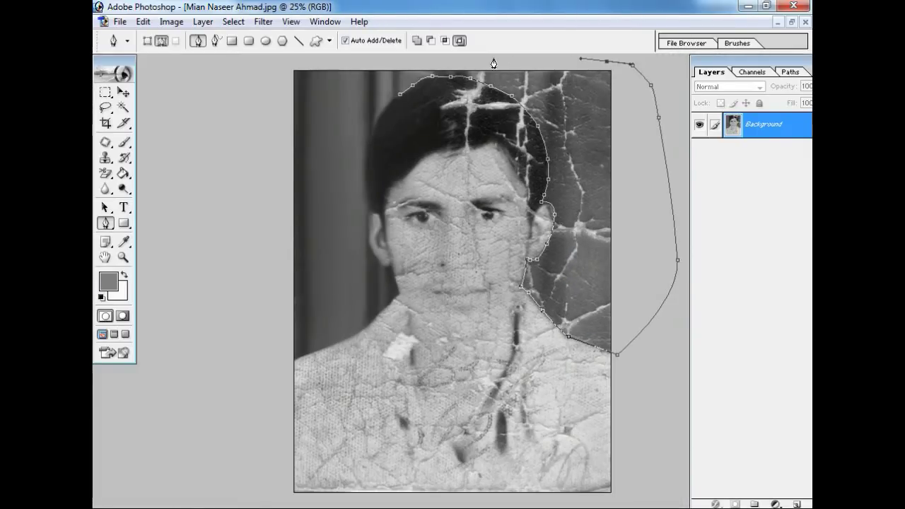
pyautogui.hotkey('ctrl', 'Return')
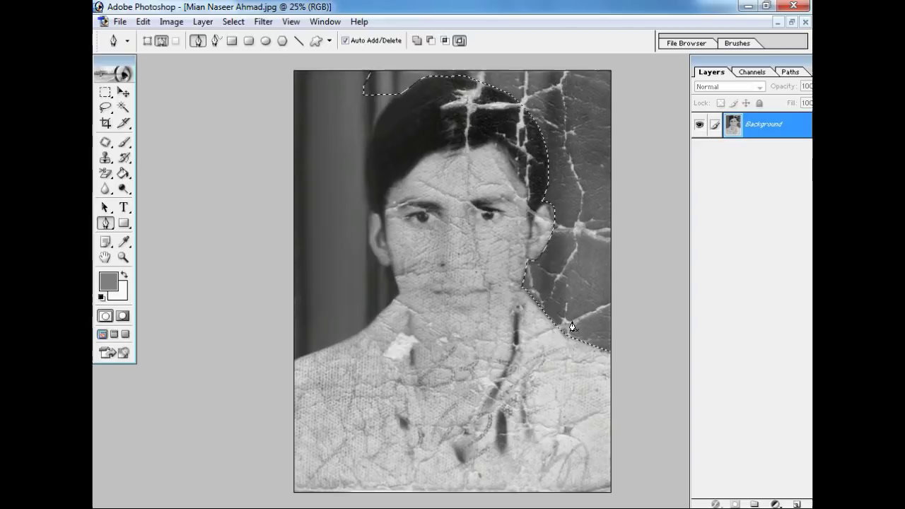
# Step: With the Clone Stamp active and zoomed on the hair, feather the selection by 8 pixels
pyautogui.press('s')
pyautogui.hotkey('ctrl', '+')
pyautogui.hotkey('ctrl', '+')
pyautogui.press(']')
pyautogui.press(']')
pyautogui.scroll(5, 384, 105)
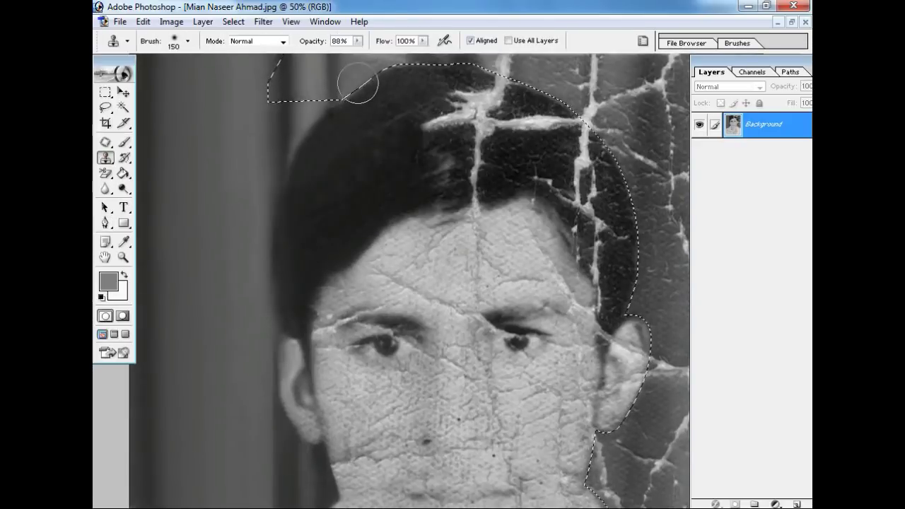
pyautogui.hotkey('ctrl', '+')
pyautogui.hotkey('ctrl', 'alt', 'd')
pyautogui.write('8')
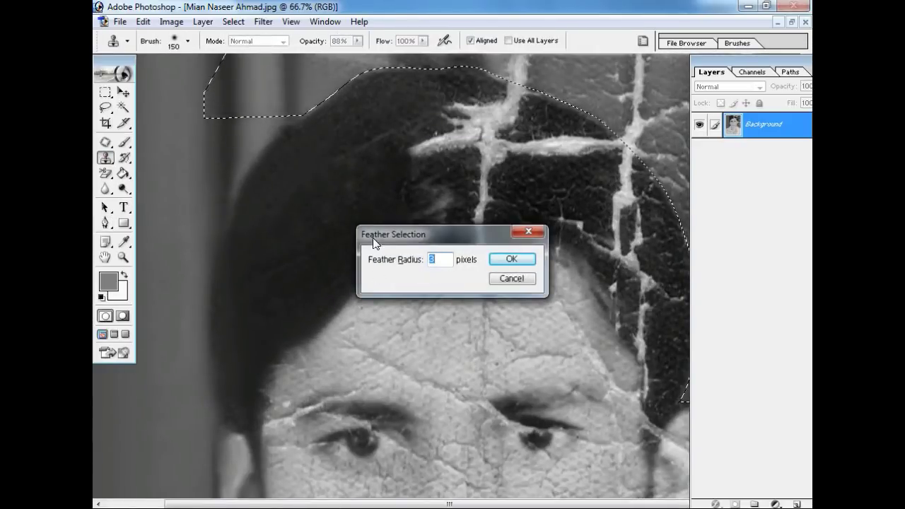
pyautogui.click(520, 257)
pyautogui.press('[')
pyautogui.press('[')
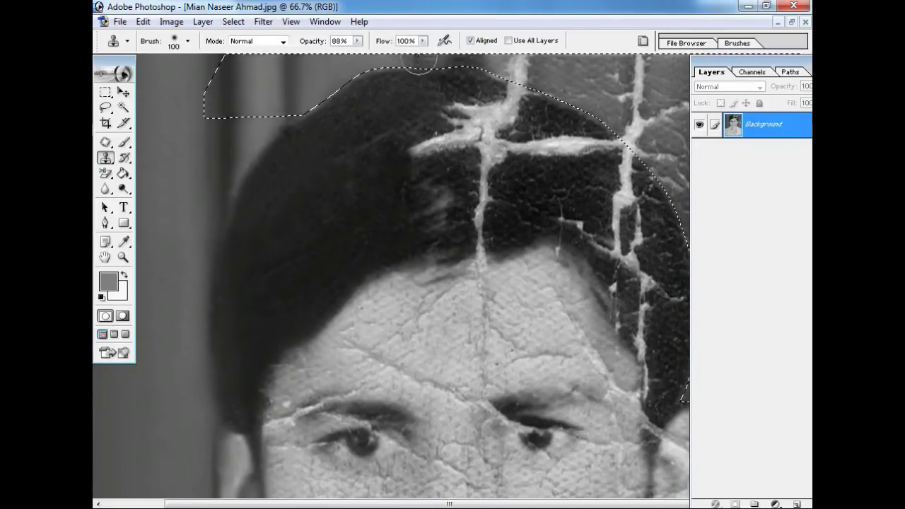
pyautogui.hotkey('ctrl', '+')
pyautogui.hotkey('ctrl', '+')
pyautogui.scroll(3, 440, 172)
# Step: Sample a clone source above the hair with a size-60 brush, then widen the view and enlarge the brush to 150
pyautogui.press('[')
pyautogui.press('[')
pyautogui.press('[')
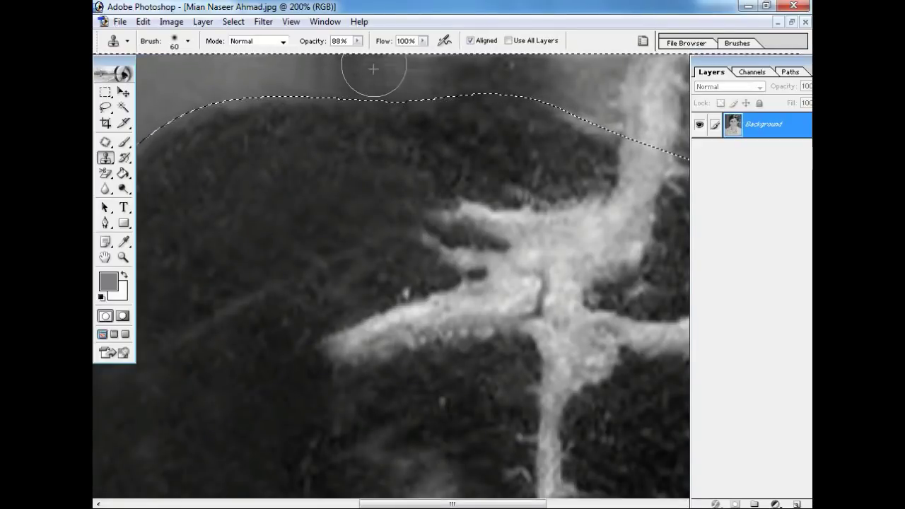
pyautogui.keyDown('alt'); pyautogui.click(381, 70); pyautogui.keyUp('alt')
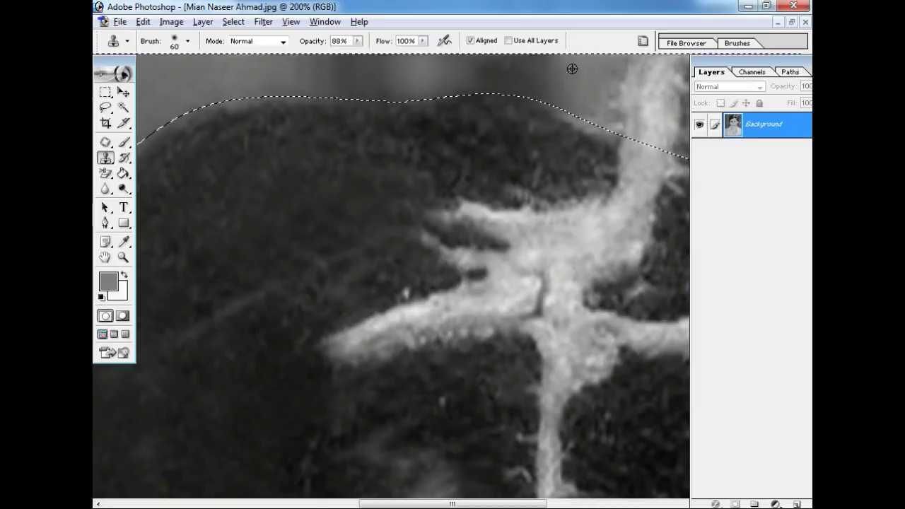
pyautogui.hscroll(5, 512, 69)
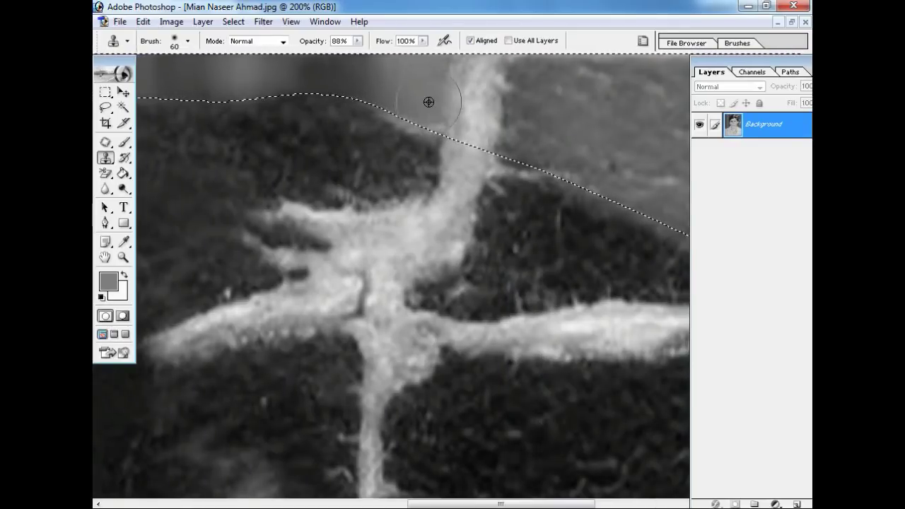
pyautogui.hotkey('ctrl', 'z')
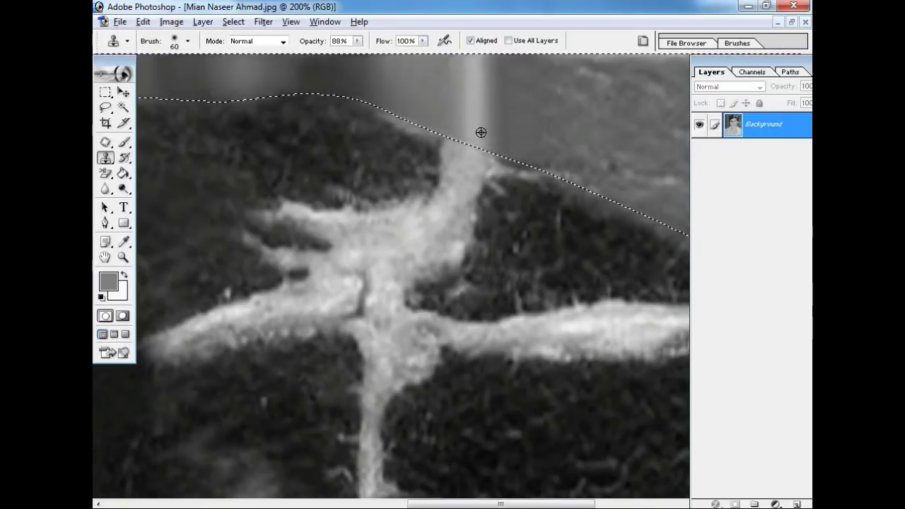
pyautogui.hscroll(5, 512, 146)
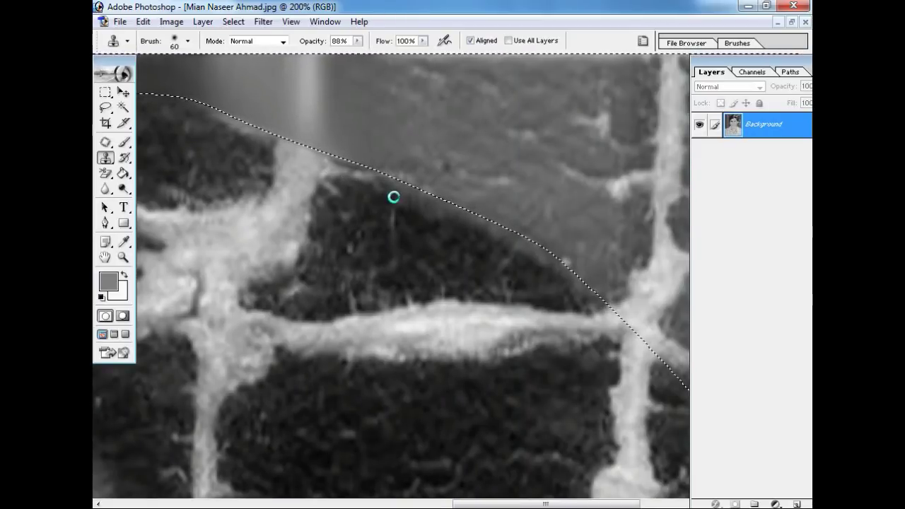
pyautogui.hotkey('ctrl', '-')
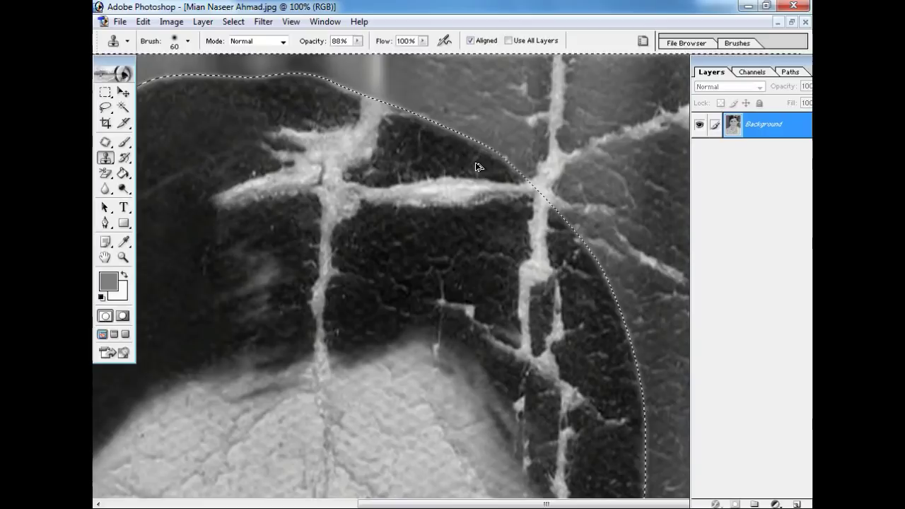
pyautogui.press(']')
pyautogui.press(']')
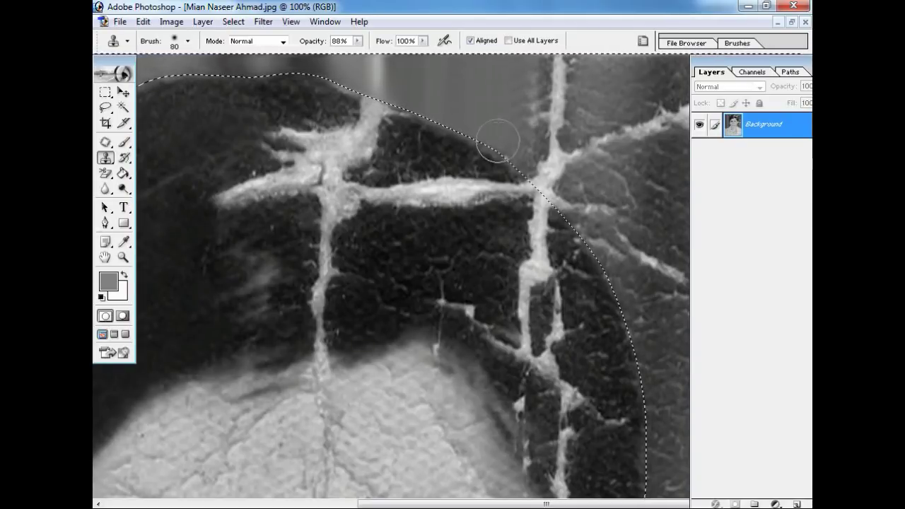
pyautogui.hotkey('ctrl', '-')
pyautogui.hotkey('ctrl', '-')
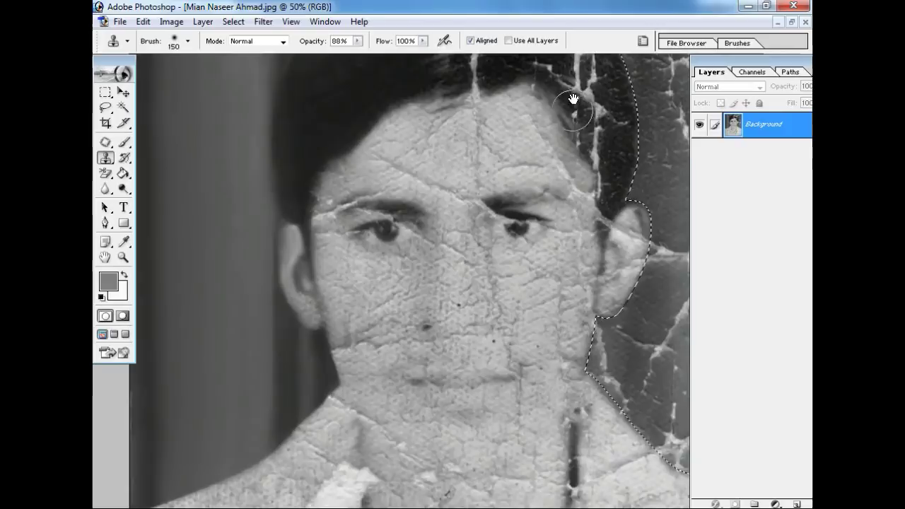
pyautogui.press(']')
pyautogui.press(']')
pyautogui.press(']')
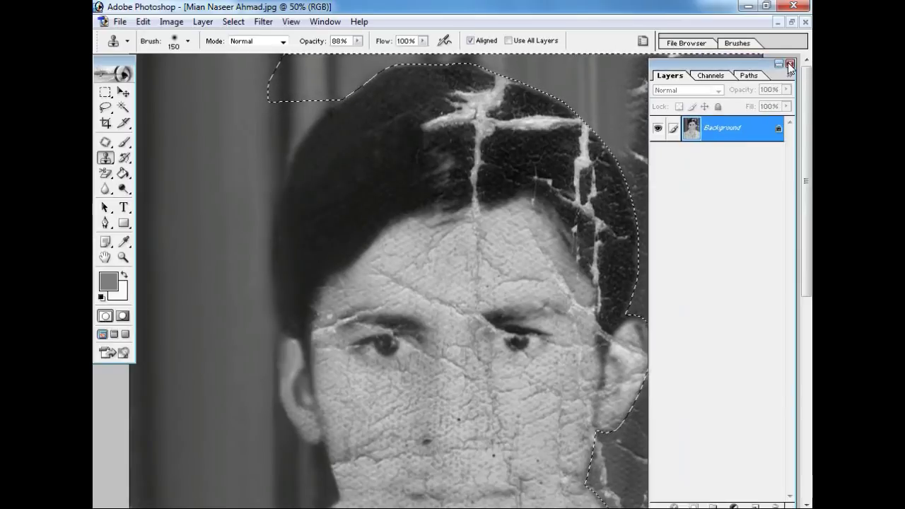
# Step: Hide the Layers panel and clone over cracks in the upper-right background with a 250 brush
pyautogui.press('F7')
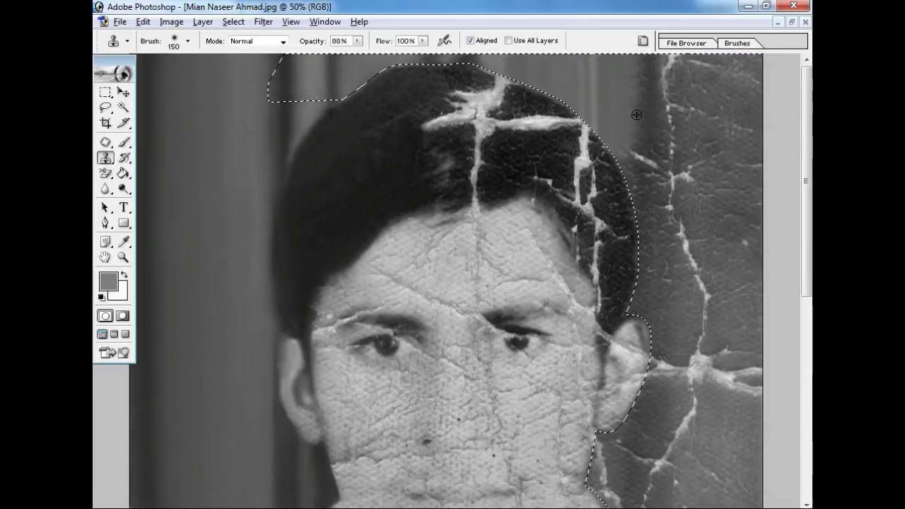
pyautogui.moveTo(631, 152); pyautogui.dragTo(647, 137)
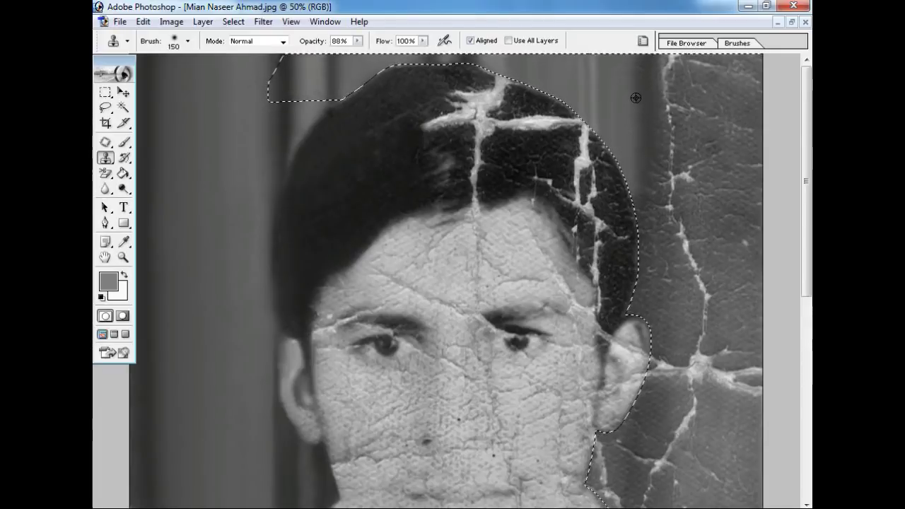
pyautogui.press(']')
pyautogui.press(']')
pyautogui.press(']')
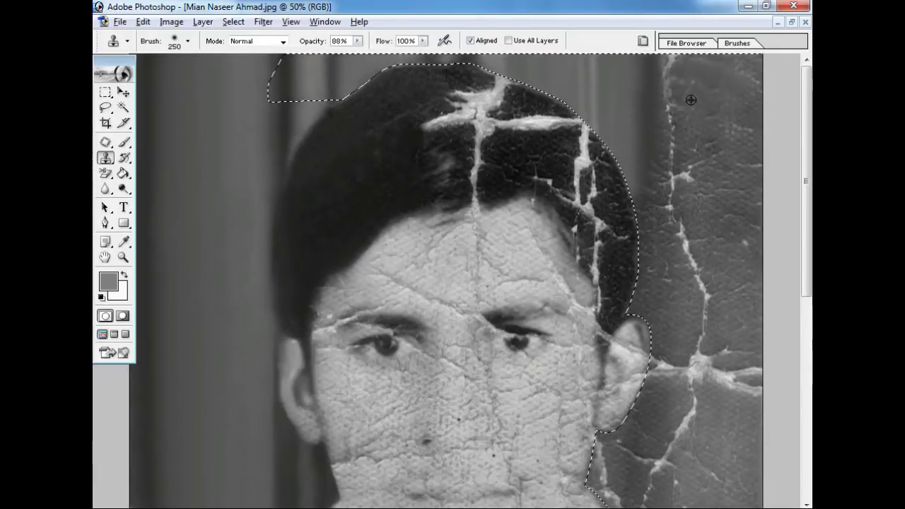
pyautogui.moveTo(693, 97); pyautogui.dragTo(675, 187)
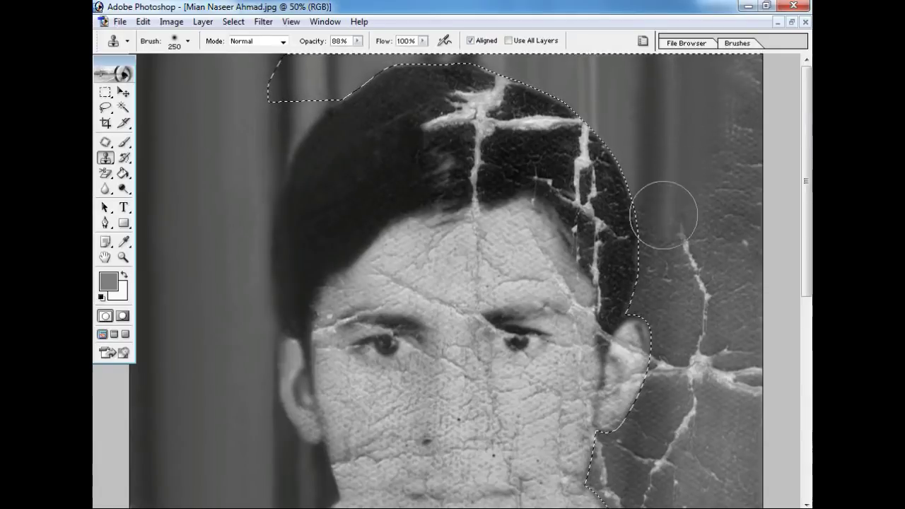
pyautogui.moveTo(731, 94); pyautogui.dragTo(739, 95)
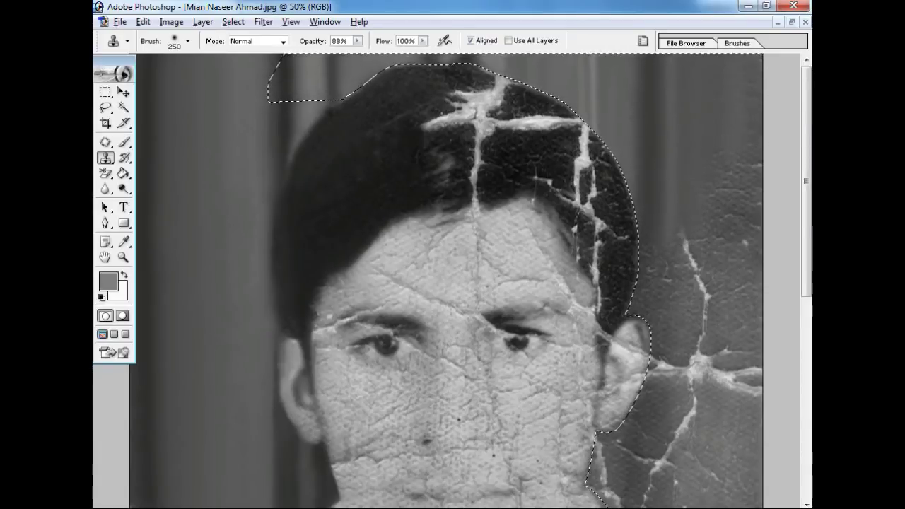
pyautogui.moveTo(738, 172); pyautogui.dragTo(737, 91)
pyautogui.moveTo(681, 253); pyautogui.dragTo(672, 279)
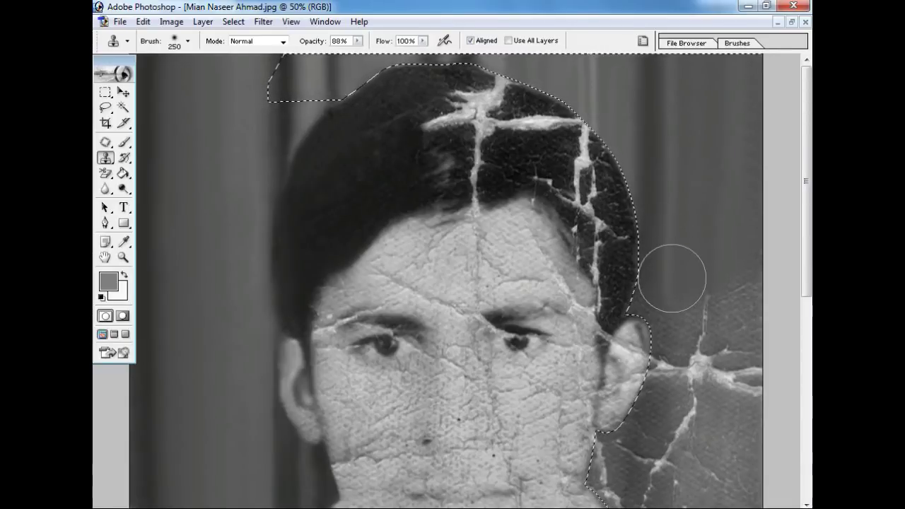
# Step: Resample clean background and clone over the cracks beside the ear and further down
pyautogui.scroll(-2, 679, 258)
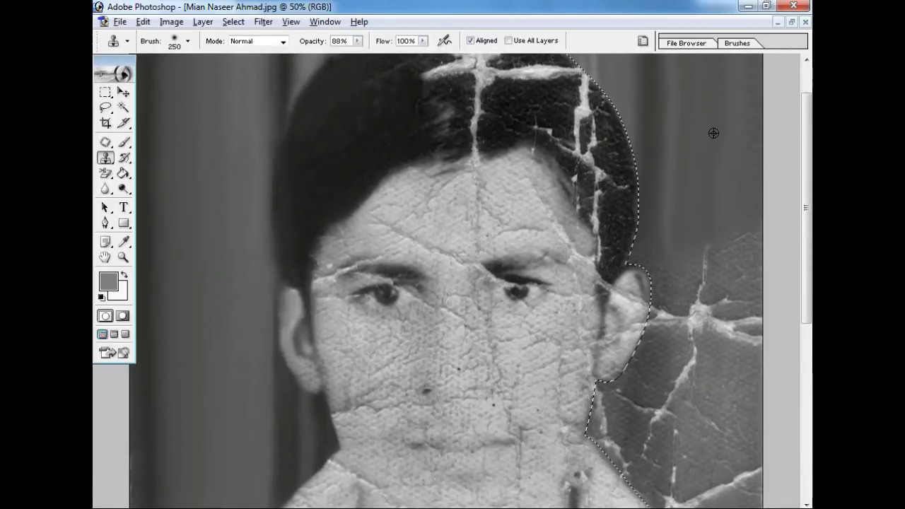
pyautogui.keyDown('alt'); pyautogui.click(734, 102); pyautogui.keyUp('alt')
pyautogui.moveTo(740, 244); pyautogui.dragTo(659, 256)
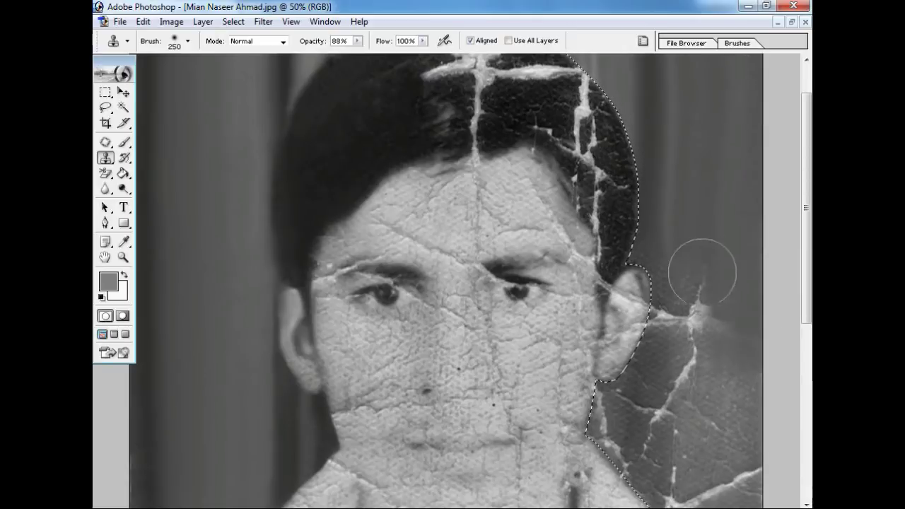
pyautogui.moveTo(667, 258); pyautogui.dragTo(707, 354)
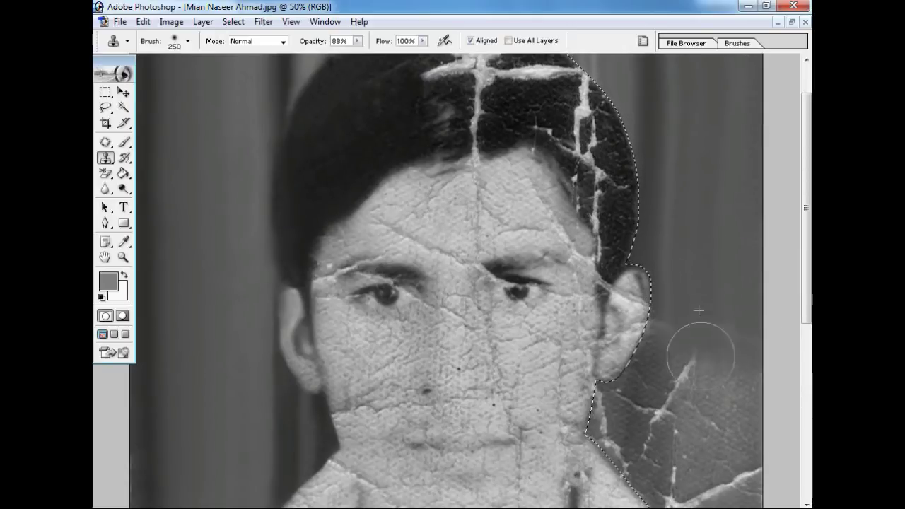
pyautogui.moveTo(721, 417); pyautogui.dragTo(721, 241)
pyautogui.moveTo(687, 151)
pyautogui.mouseDown()
pyautogui.moveTo(667, 233)
pyautogui.moveTo(683, 237)
pyautogui.moveTo(700, 333)
pyautogui.moveTo(735, 375)
pyautogui.mouseUp()
# Step: Clone over the scratches beside the neck, then sample a new source there with a 150 brush
pyautogui.press('[')
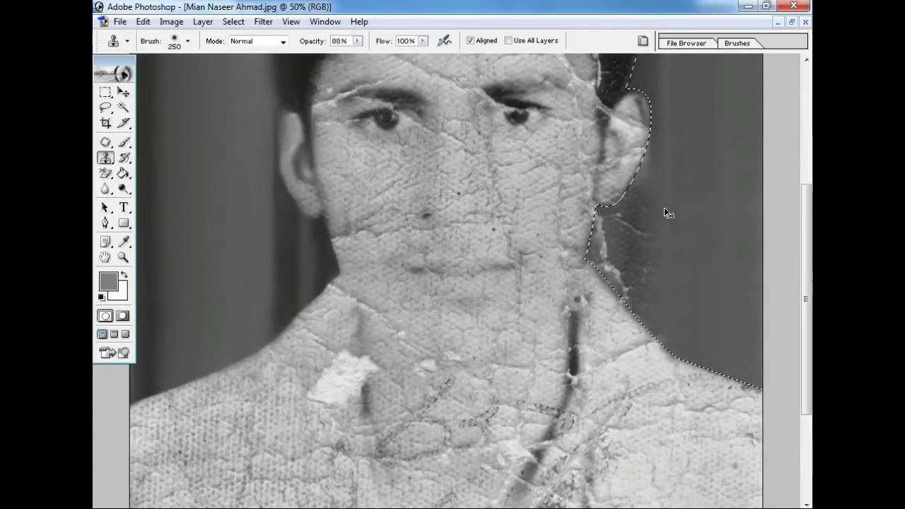
pyautogui.hotkey('ctrl', '-')
pyautogui.press('[')
pyautogui.scroll(2, 607, 131)
pyautogui.press(']')
pyautogui.press(']')
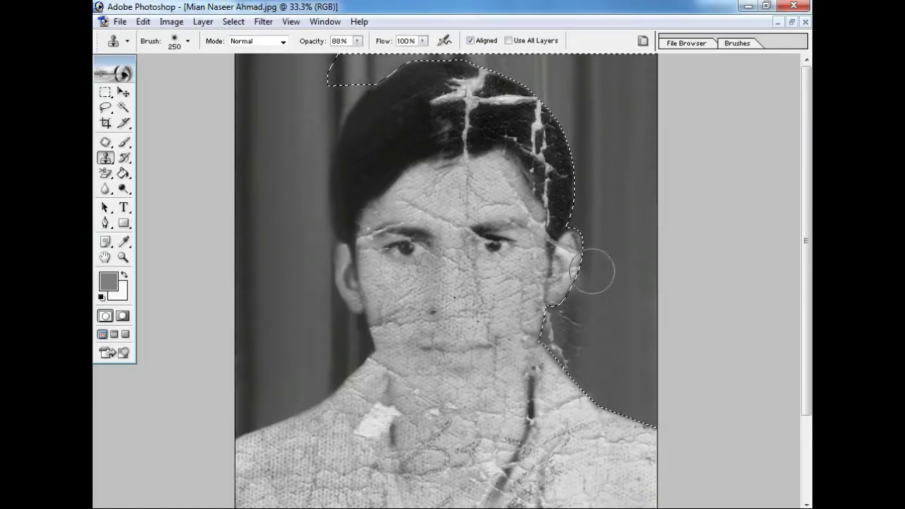
pyautogui.moveTo(590, 296); pyautogui.dragTo(592, 377)
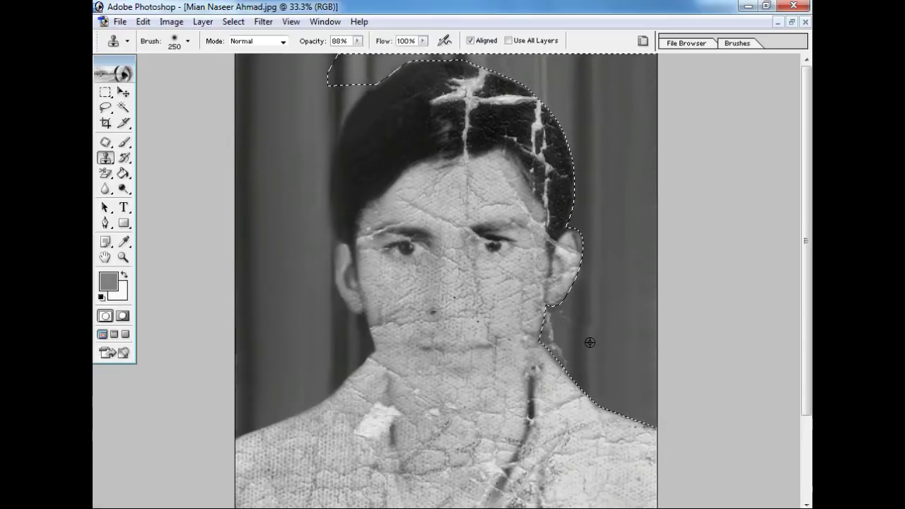
pyautogui.press('[')
pyautogui.press('[')
pyautogui.press('[')
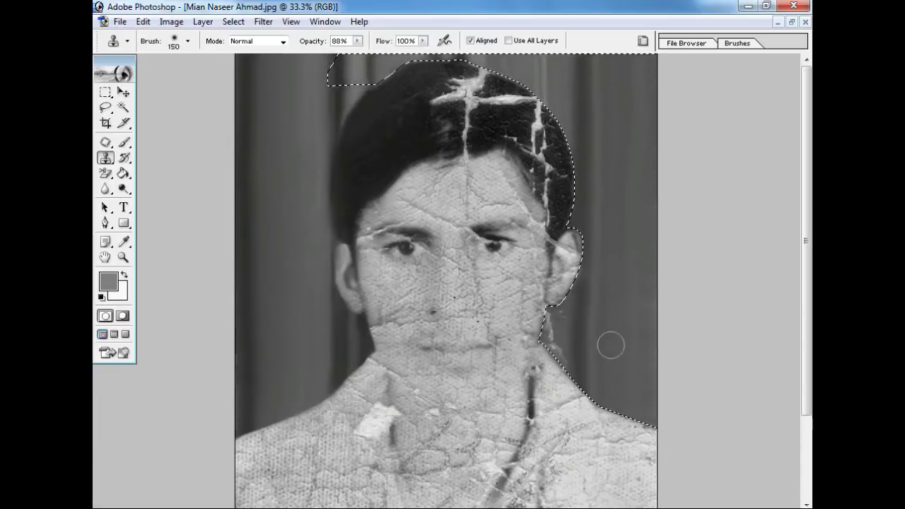
pyautogui.keyDown('alt'); pyautogui.click(559, 334); pyautogui.keyUp('alt')
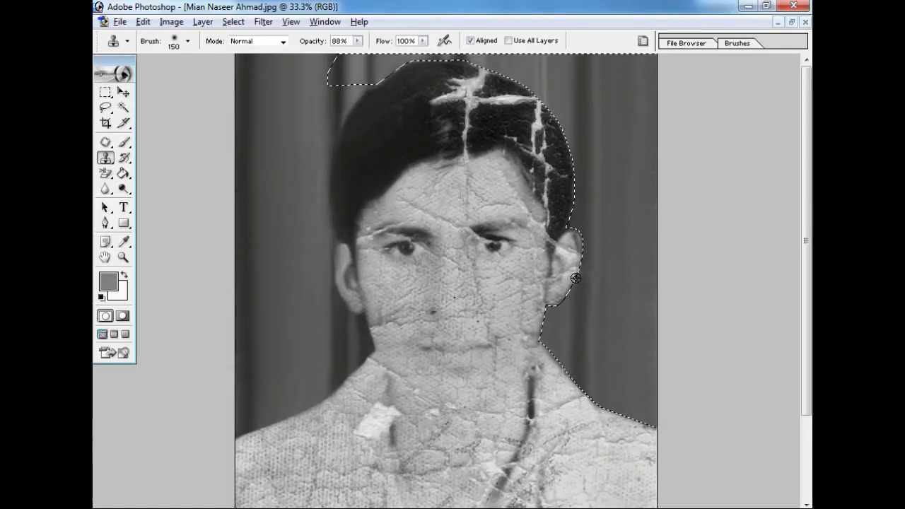
pyautogui.press('c')
pyautogui.hotkey('ctrl', '-')
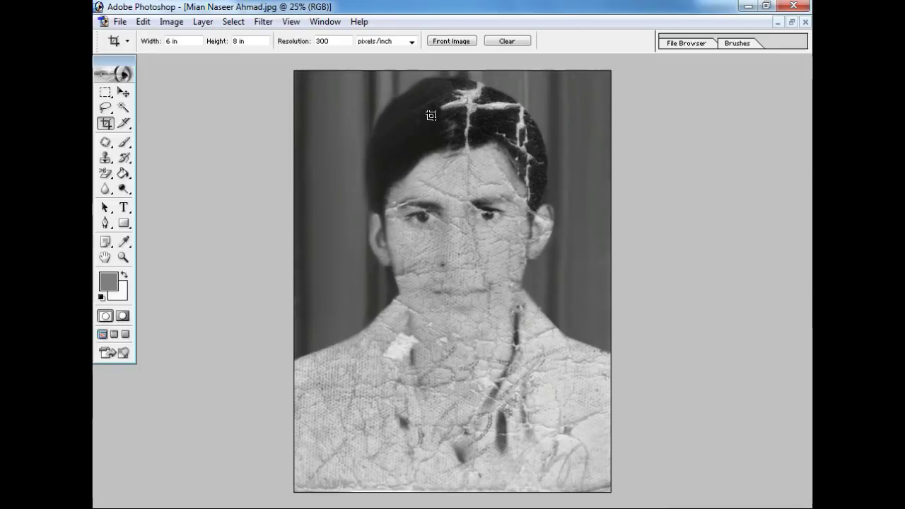
# Step: Reselect the background area, choose Select Inverse, and return to the Clone Stamp zoomed on the head
pyautogui.hotkey('ctrl', 'shift', 'd')
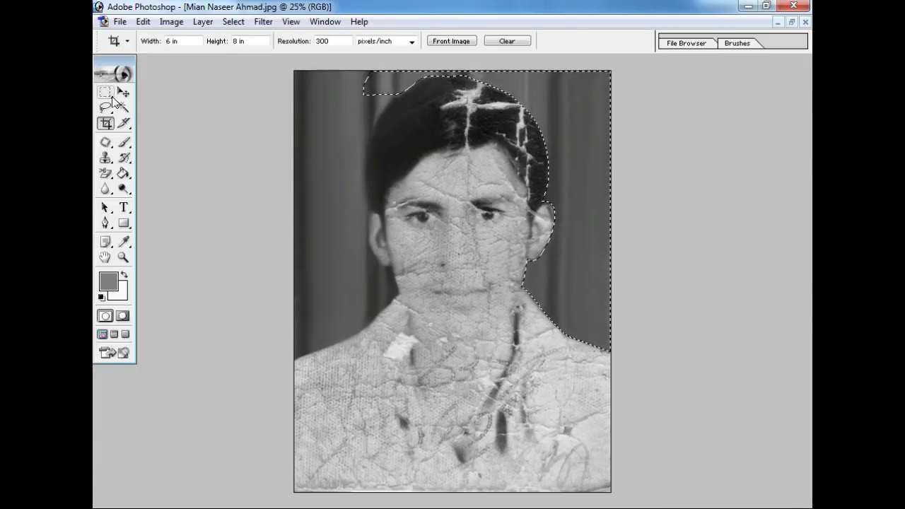
pyautogui.click(105, 92)
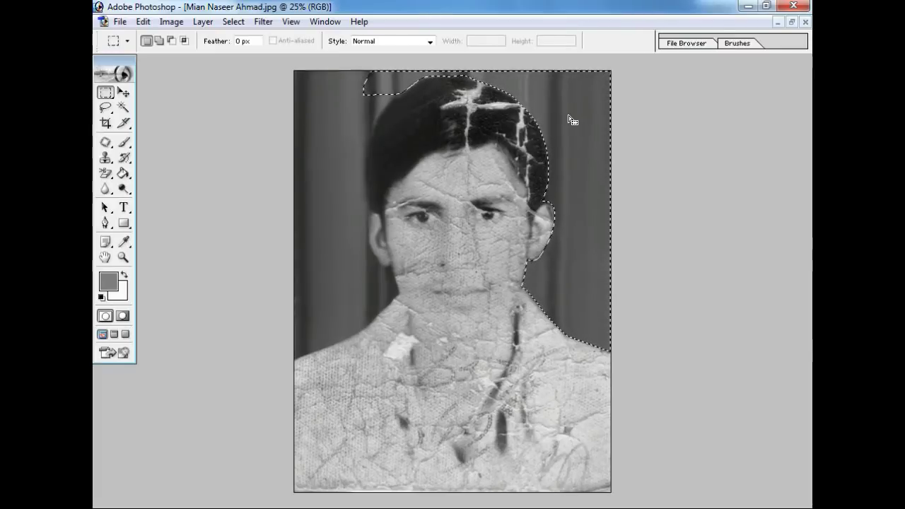
pyautogui.hotkey('ctrl', '0')
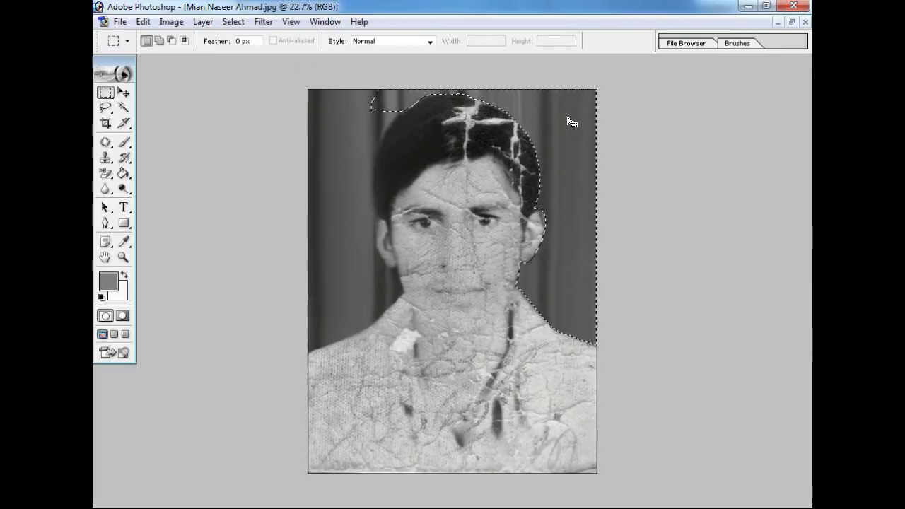
pyautogui.rightClick(568, 120)
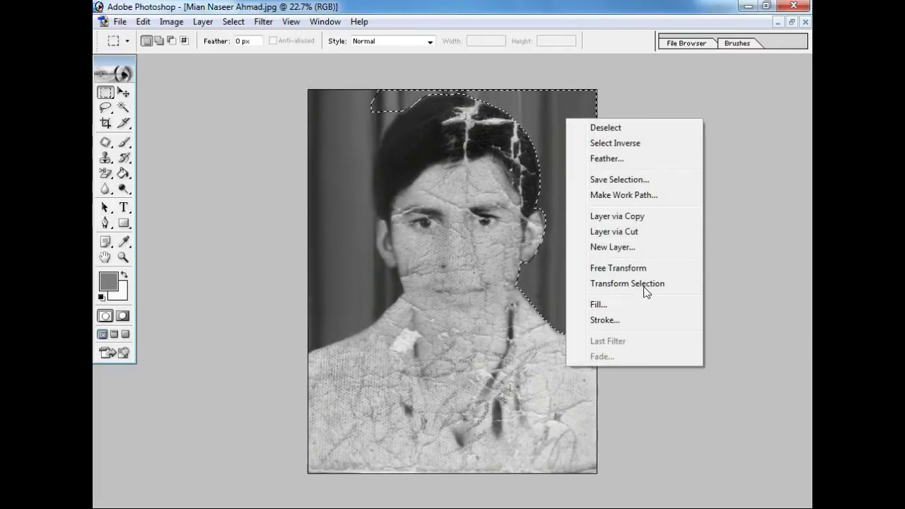
pyautogui.click(615, 143)
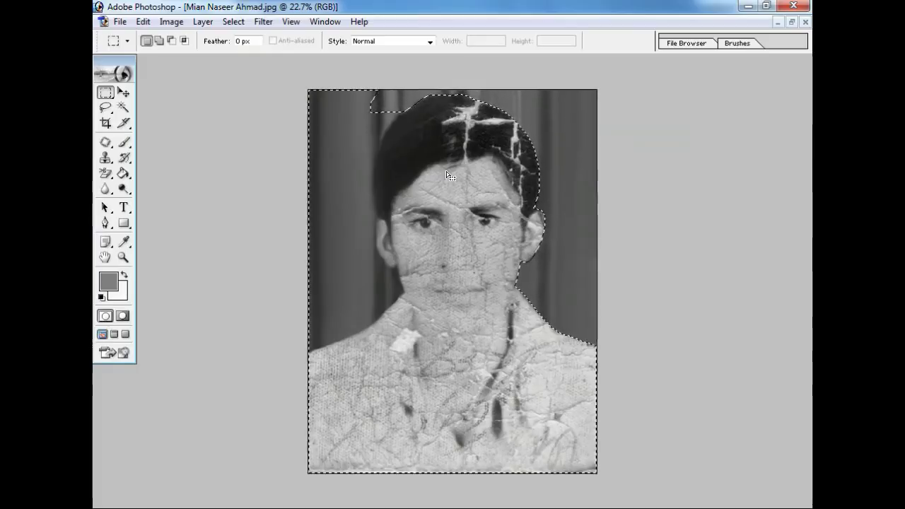
pyautogui.click(105, 157)
pyautogui.hotkey('ctrl', '+')
pyautogui.hotkey('ctrl', '+')
pyautogui.scroll(3, 434, 129)
# Step: With a size-90 Clone Stamp, paint dark hair over the white cracks at the top and parting
pyautogui.press('[')
pyautogui.press('[')
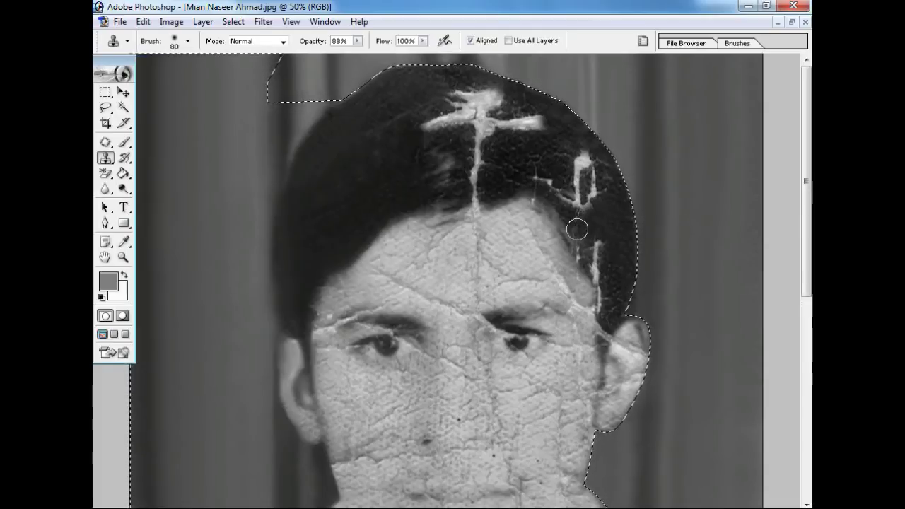
pyautogui.moveTo(596, 185); pyautogui.dragTo(585, 161)
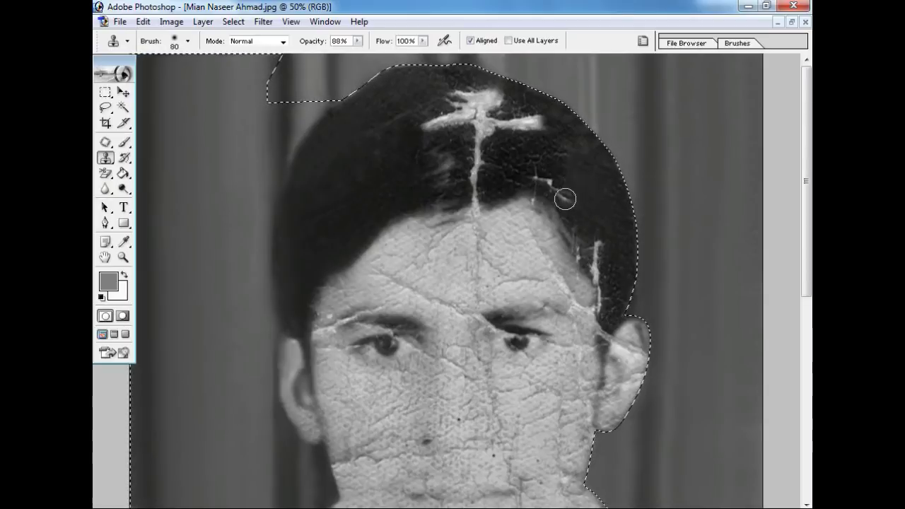
pyautogui.moveTo(545, 145); pyautogui.dragTo(503, 105)
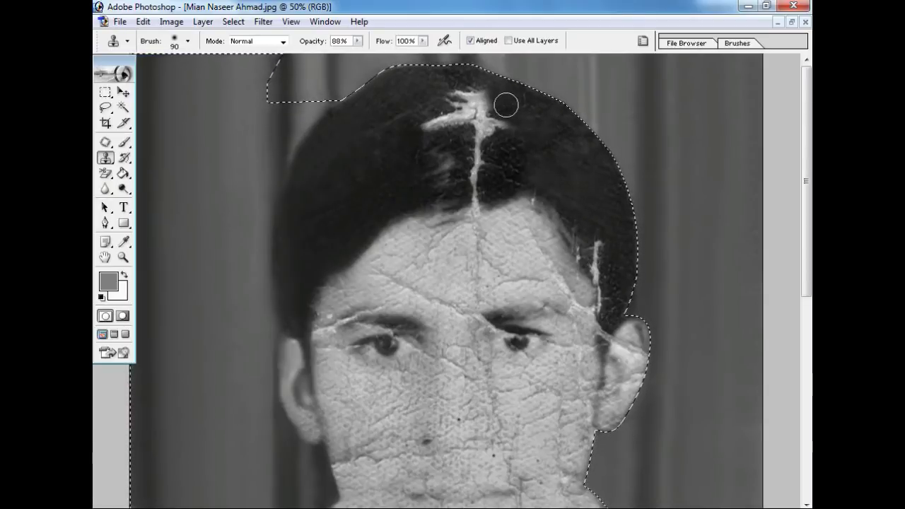
pyautogui.moveTo(516, 138)
pyautogui.mouseDown()
pyautogui.moveTo(486, 96)
pyautogui.moveTo(474, 97)
pyautogui.moveTo(496, 108)
pyautogui.moveTo(445, 125)
pyautogui.moveTo(426, 120)
pyautogui.mouseUp()
pyautogui.moveTo(493, 153)
pyautogui.mouseDown()
pyautogui.moveTo(481, 138)
pyautogui.moveTo(482, 175)
pyautogui.mouseUp()
pyautogui.moveTo(503, 143); pyautogui.dragTo(522, 140)
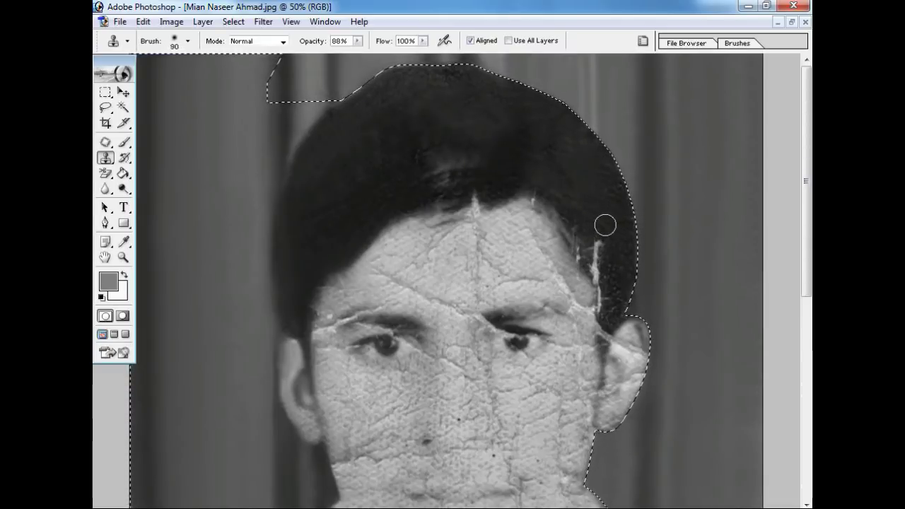
# Step: Cover the white crack running down the hair, then deselect
pyautogui.hotkey('ctrl', '+')
pyautogui.moveTo(583, 231); pyautogui.dragTo(583, 281)
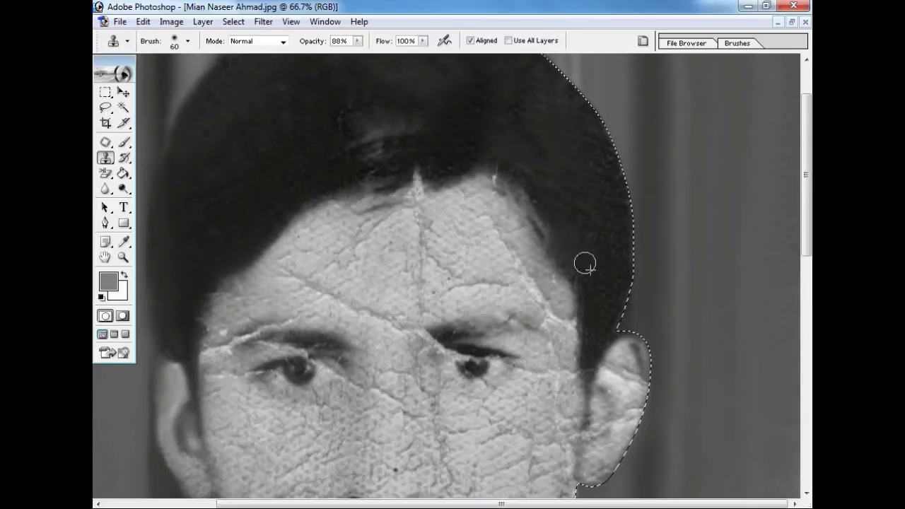
pyautogui.moveTo(558, 183); pyautogui.dragTo(558, 247)
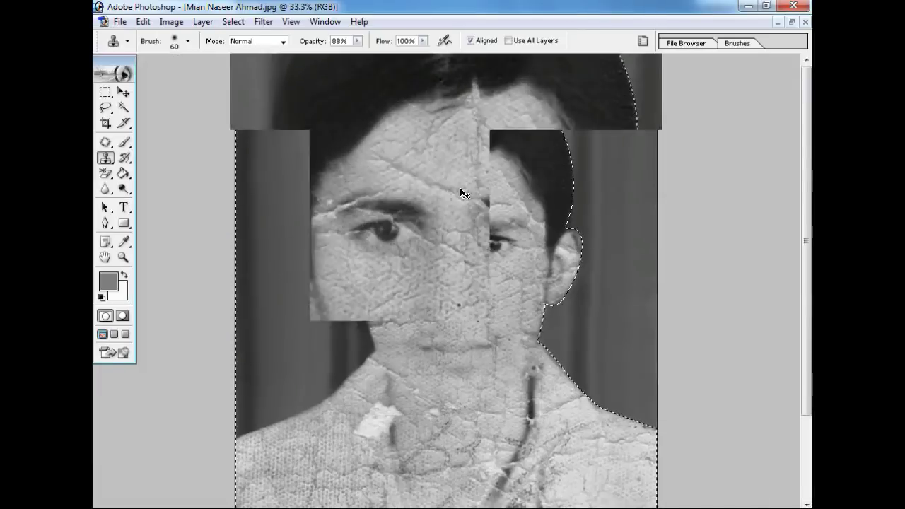
pyautogui.moveTo(458, 219); pyautogui.dragTo(452, 195)
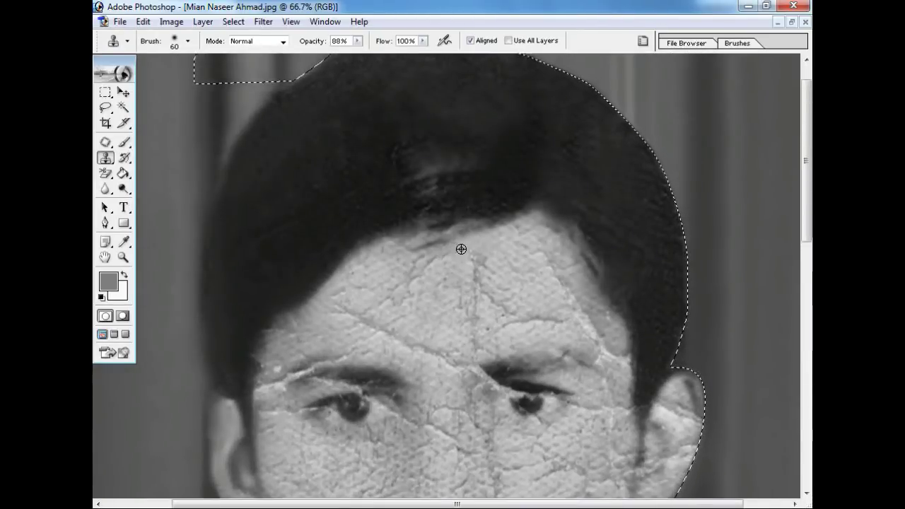
pyautogui.hotkey('ctrl', '-')
pyautogui.hotkey('ctrl', '-')
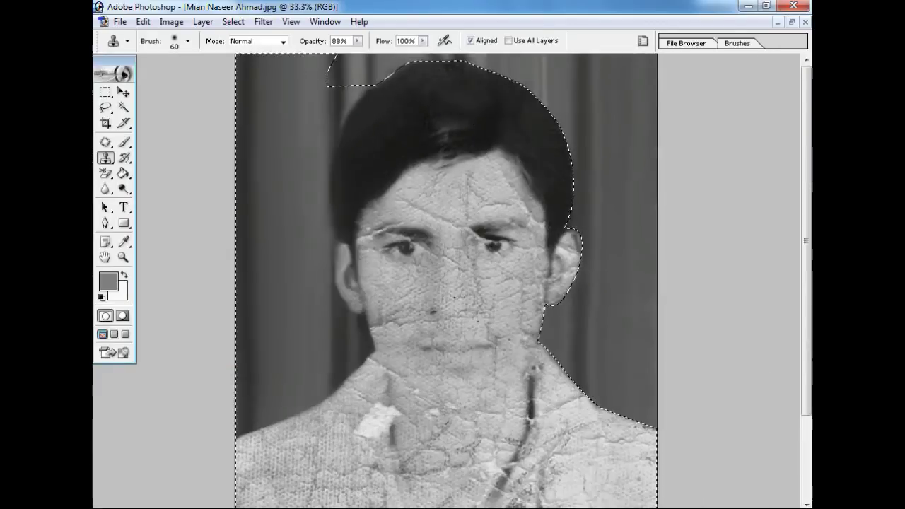
pyautogui.hotkey('ctrl', '-')
pyautogui.press('m')
pyautogui.hotkey('ctrl', 'd')
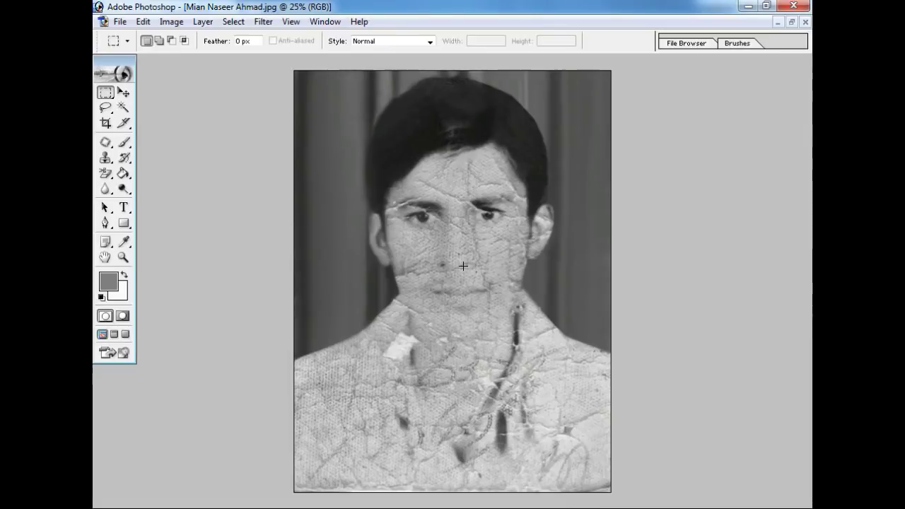
# Step: Zoom in on the left cheek and set the Clone Stamp opacity to 52%
pyautogui.press('s')
pyautogui.hotkey('ctrl', '+')
pyautogui.scroll(5, 475, 238)
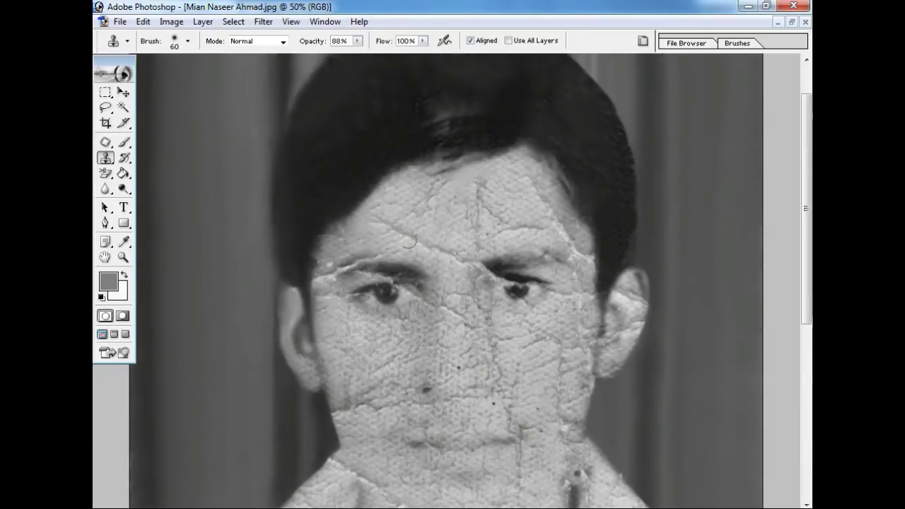
pyautogui.scroll(-2, 326, 286)
pyautogui.hotkey('ctrl', '+')
pyautogui.moveTo(325, 287); pyautogui.dragTo(355, 292)
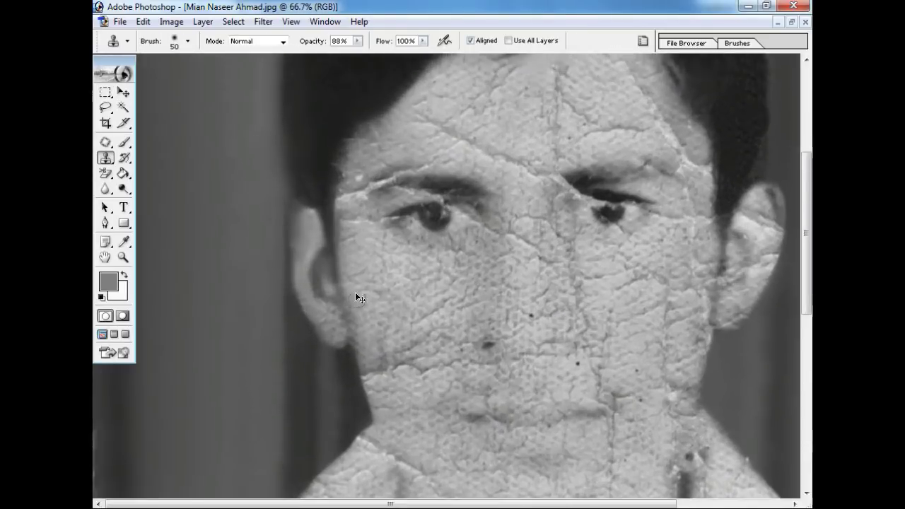
pyautogui.hotkey('ctrl', '+')
pyautogui.click(334, 54)
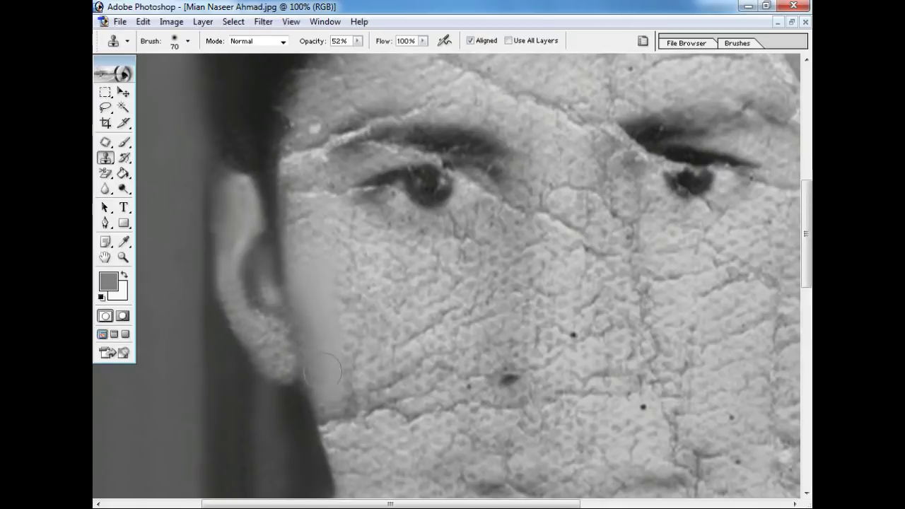
# Step: Adjust the brush down to size 80 while reviewing the cheek and neck
pyautogui.hotkey('ctrl', '-')
pyautogui.hotkey('ctrl', '-')
pyautogui.hotkey('ctrl', '-')
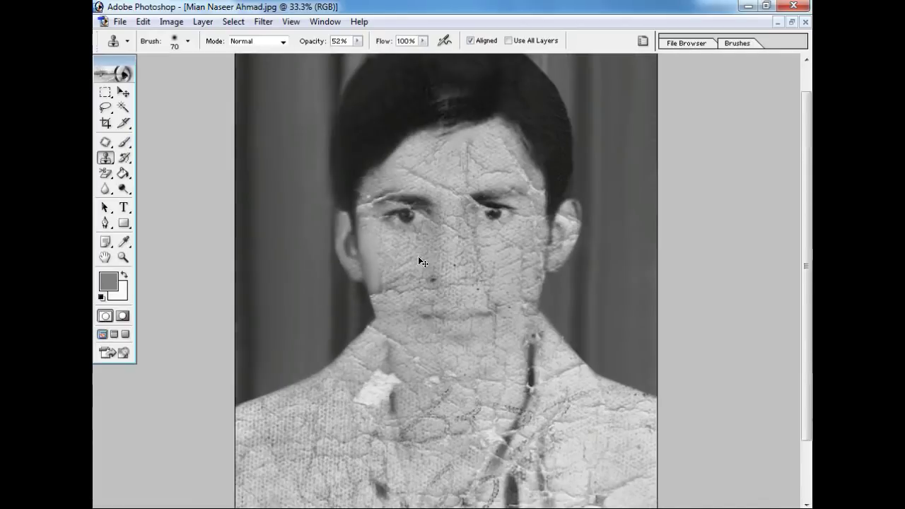
pyautogui.hotkey('ctrl', '+')
pyautogui.hotkey('ctrl', '+')
pyautogui.press(']')
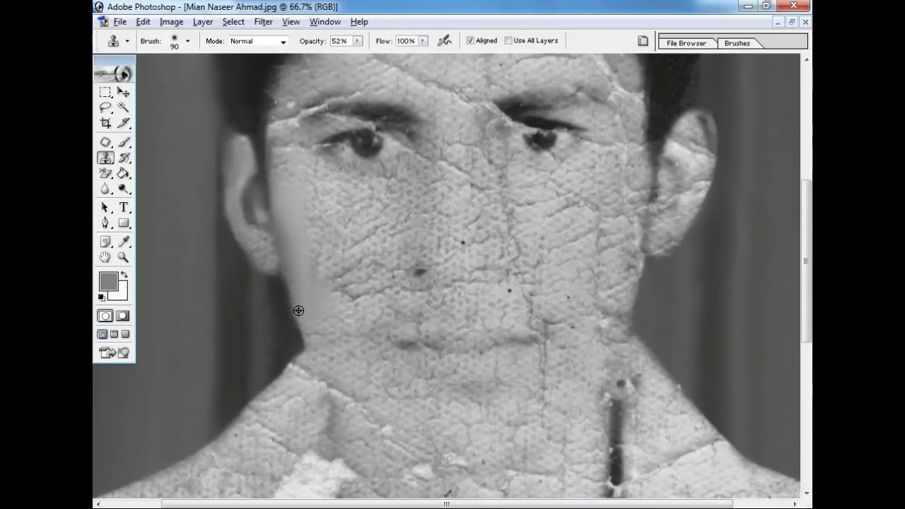
pyautogui.hotkey('ctrl', '-')
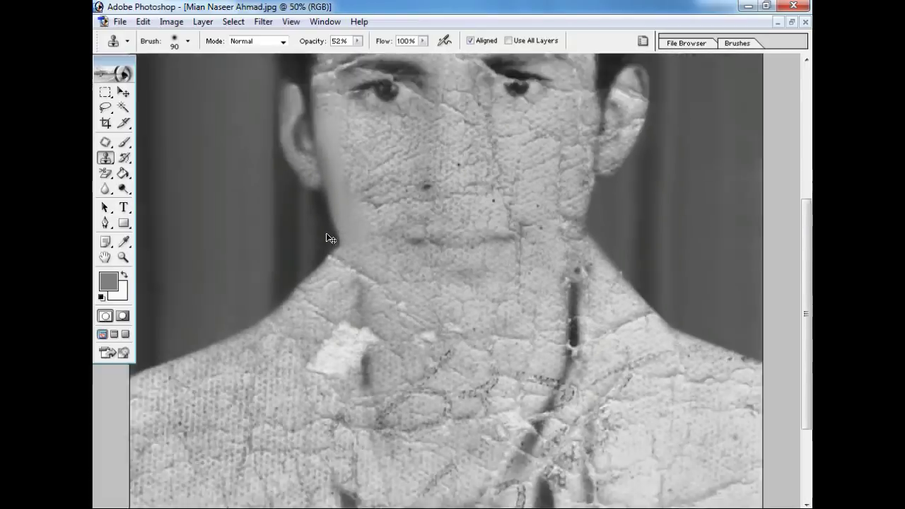
pyautogui.hotkey('ctrl', '-')
pyautogui.hotkey('ctrl', '+')
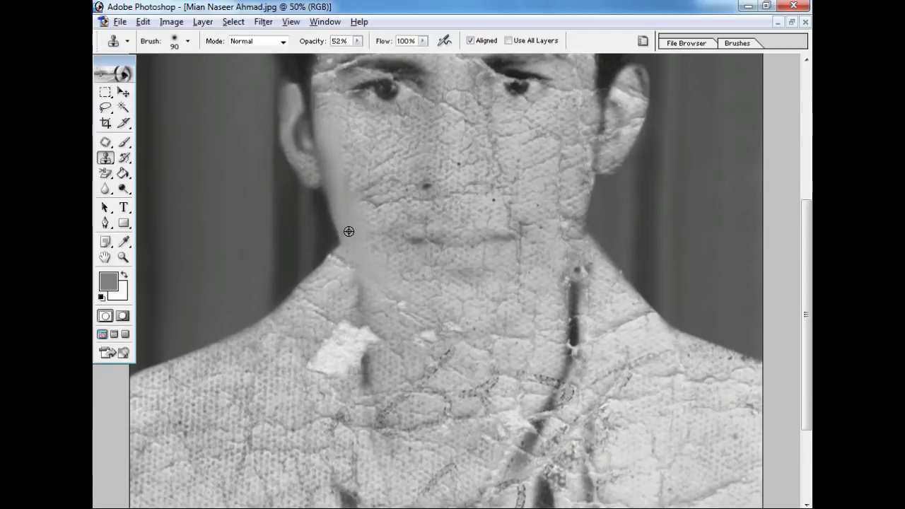
pyautogui.hotkey('ctrl', '-')
pyautogui.hotkey('ctrl', '-')
pyautogui.hotkey('ctrl', '+')
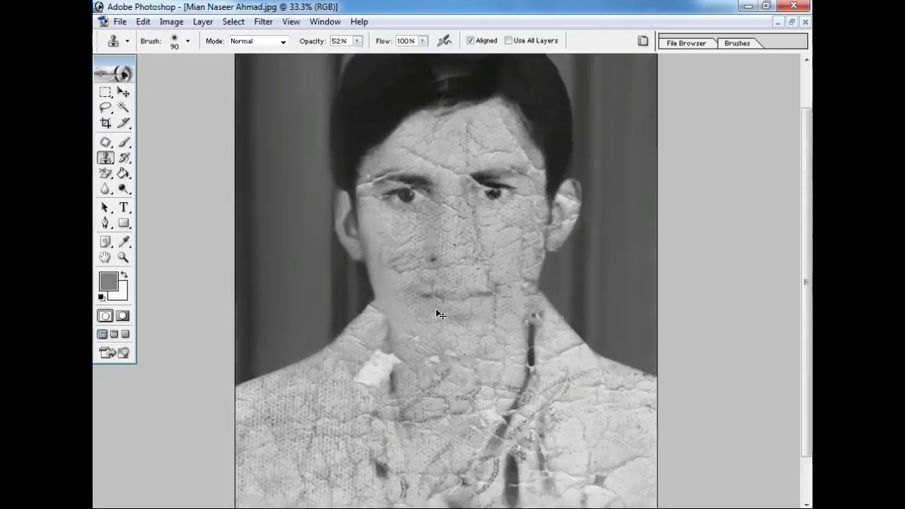
pyautogui.hotkey('ctrl', '+')
pyautogui.press('[')
pyautogui.hotkey('ctrl', '+')
pyautogui.scroll(-3, 365, 354)
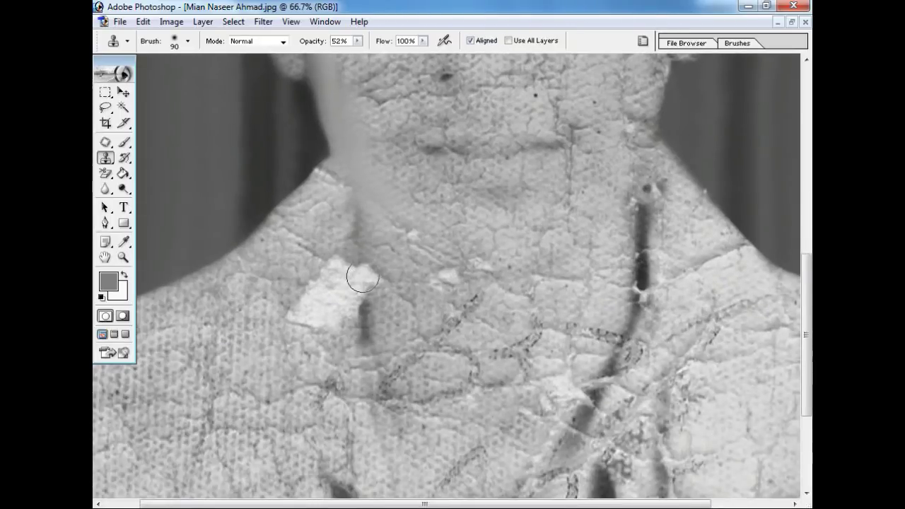
# Step: Raise Clone Stamp opacity to 96% and clone smooth grey along the left neck line and shoulder edge
pyautogui.press(']')
pyautogui.click(358, 41)
pyautogui.click(350, 304)
pyautogui.moveTo(361, 318); pyautogui.dragTo(350, 234)
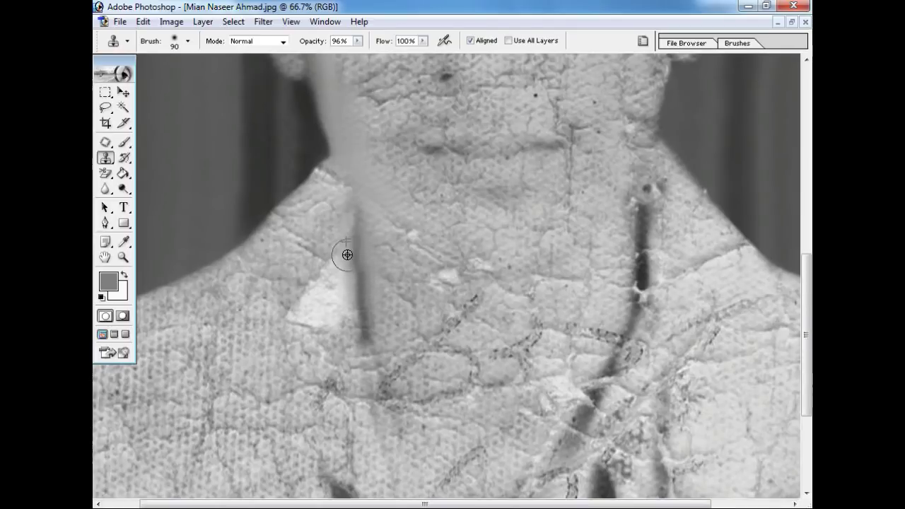
pyautogui.moveTo(347, 252); pyautogui.dragTo(330, 193)
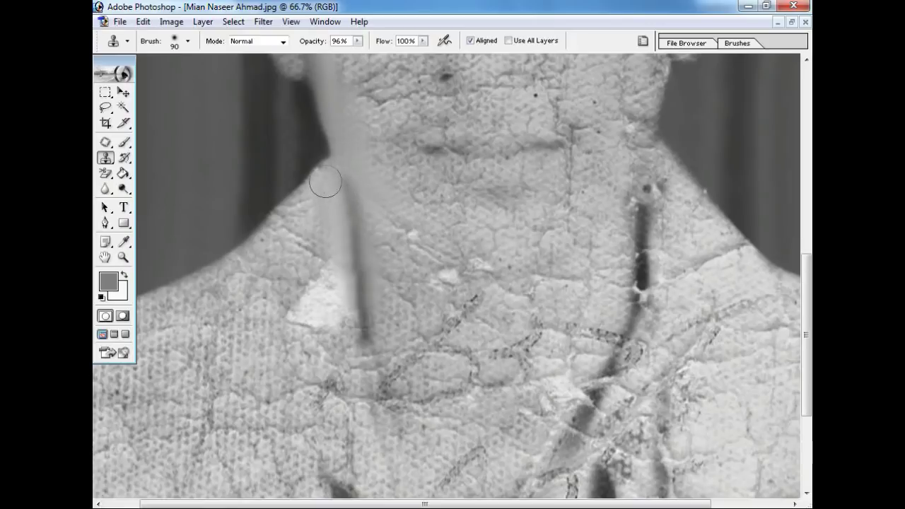
pyautogui.moveTo(330, 193); pyautogui.dragTo(347, 365)
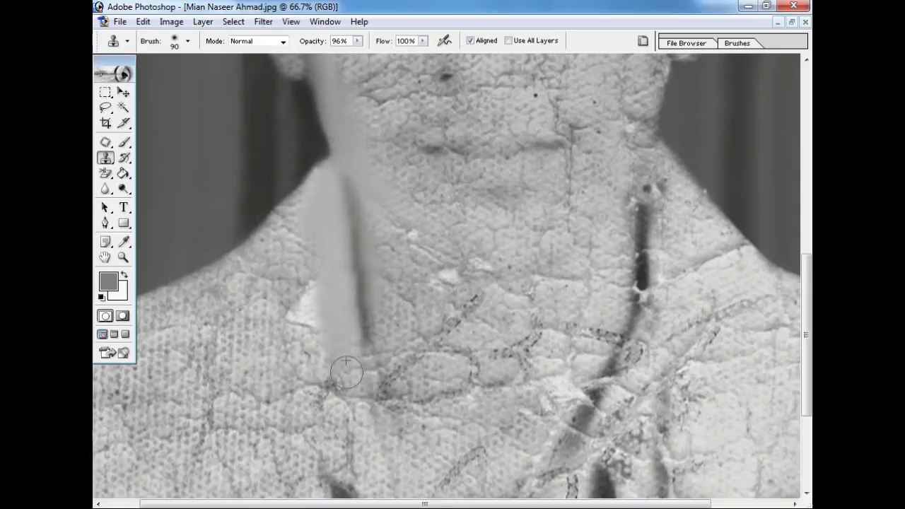
pyautogui.moveTo(347, 365); pyautogui.dragTo(364, 420)
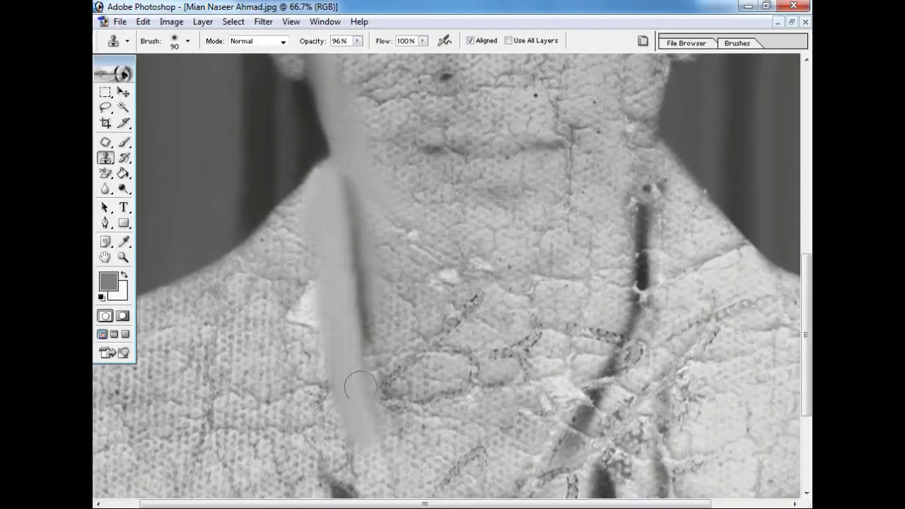
# Step: Enlarge the brush to 125 and paint a smooth grey collar band up along the neck
pyautogui.scroll(-3, 347, 375)
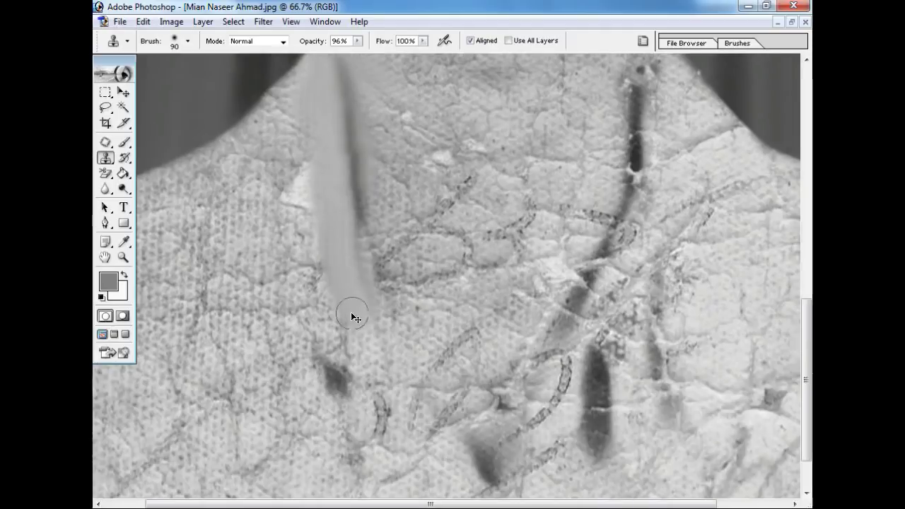
pyautogui.hotkey('ctrl', '-')
pyautogui.hotkey('ctrl', '-')
pyautogui.press(']')
pyautogui.press(']')
pyautogui.hotkey('ctrl', '+')
pyautogui.moveTo(326, 349)
pyautogui.mouseDown()
pyautogui.moveTo(318, 302)
pyautogui.moveTo(287, 319)
pyautogui.mouseUp()
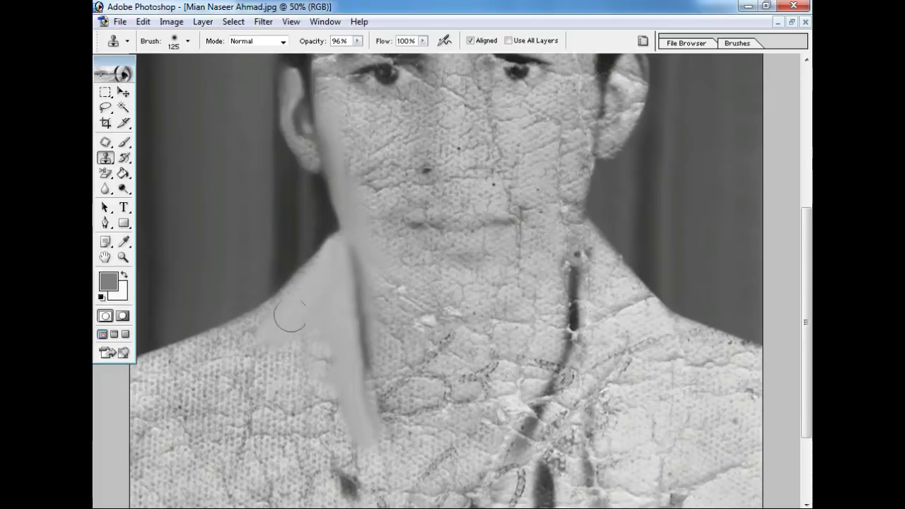
pyautogui.moveTo(275, 372); pyautogui.dragTo(302, 361)
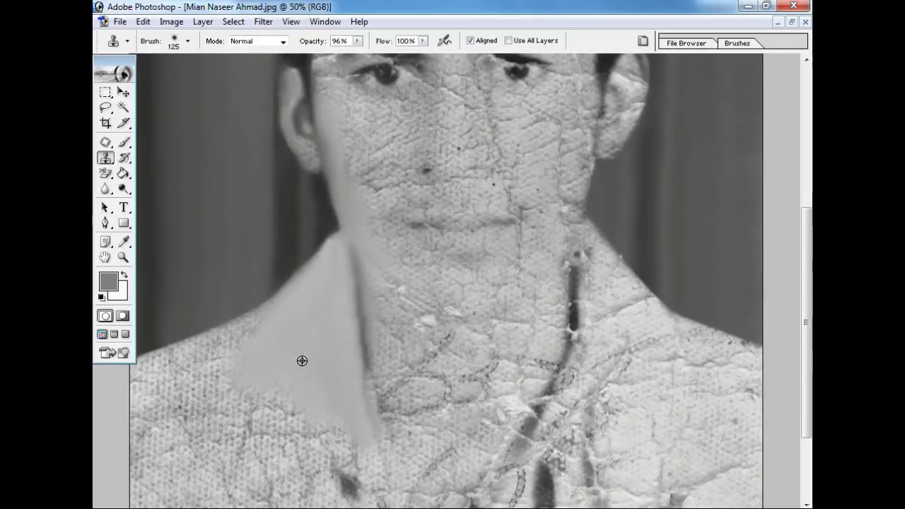
# Step: With the brush at 100, cover the dark mark on the shirt and view the whole portrait
pyautogui.scroll(-3, 366, 441)
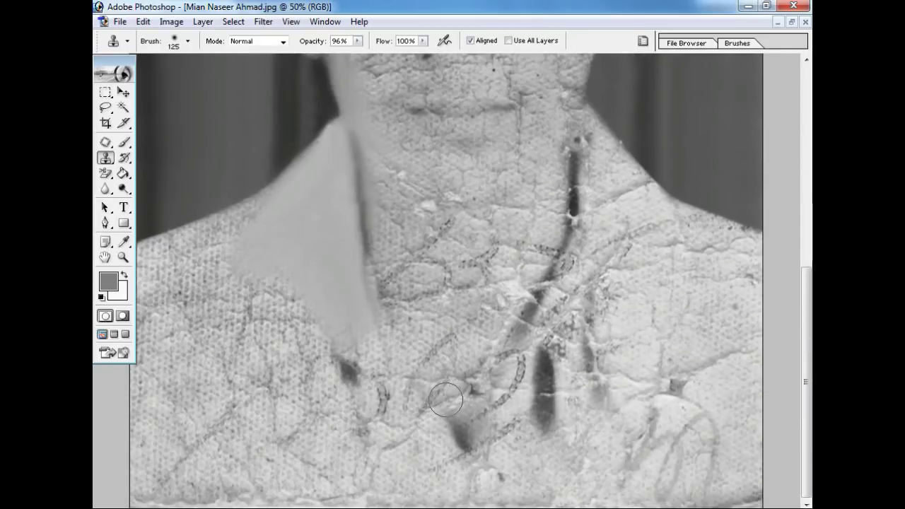
pyautogui.press('[')
pyautogui.moveTo(462, 417)
pyautogui.mouseDown()
pyautogui.moveTo(414, 360)
pyautogui.moveTo(431, 360)
pyautogui.moveTo(439, 374)
pyautogui.moveTo(430, 350)
pyautogui.moveTo(448, 388)
pyautogui.moveTo(409, 344)
pyautogui.moveTo(382, 265)
pyautogui.moveTo(384, 304)
pyautogui.moveTo(386, 295)
pyautogui.moveTo(418, 330)
pyautogui.moveTo(393, 267)
pyautogui.moveTo(427, 328)
pyautogui.moveTo(411, 314)
pyautogui.mouseUp()
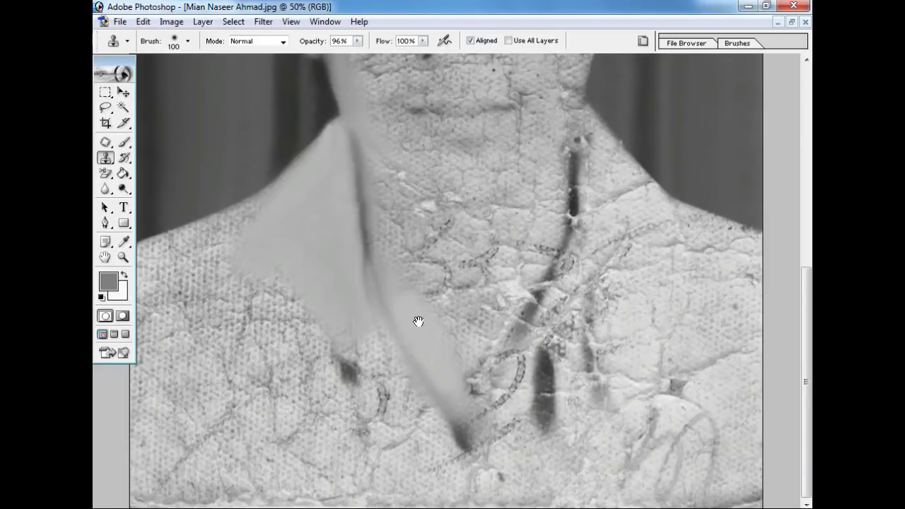
pyautogui.hotkey('ctrl', '-')
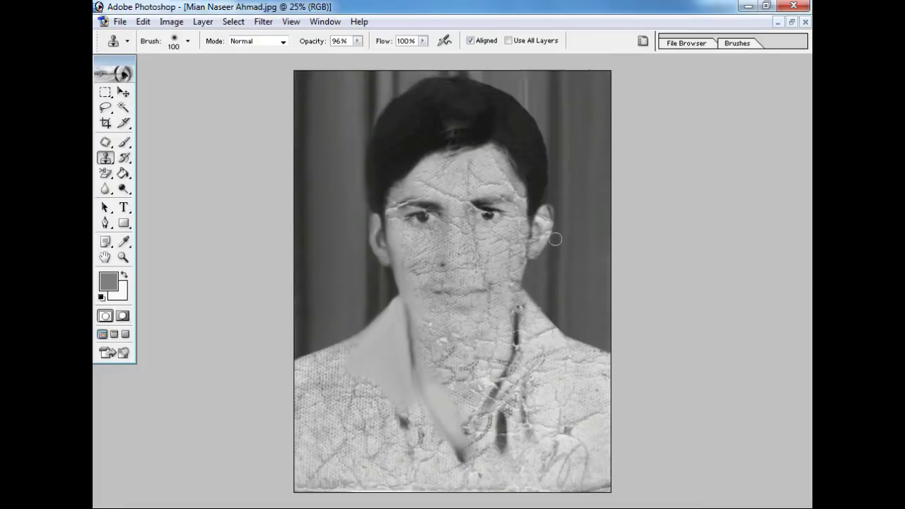
pyautogui.press('F7')
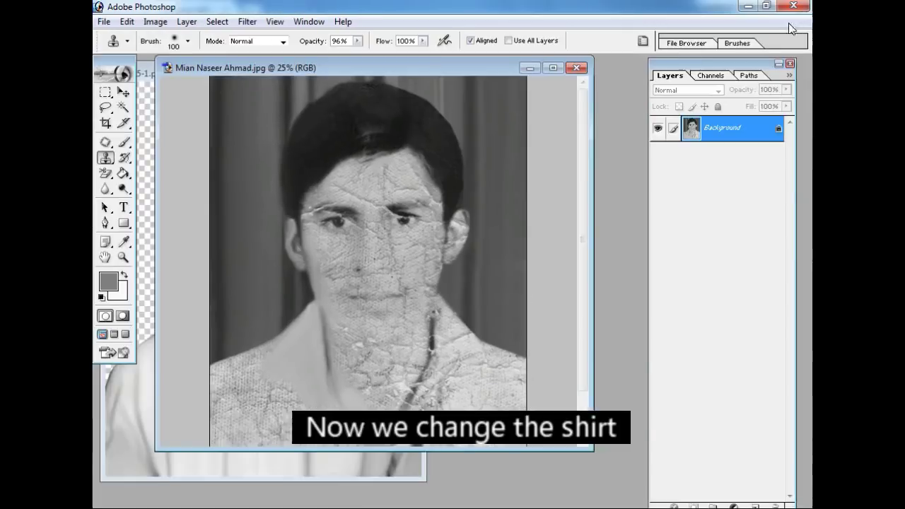
# Step: Copy the shirt layer from the shirt document into the portrait with the Move tool
pyautogui.click(792, 22)
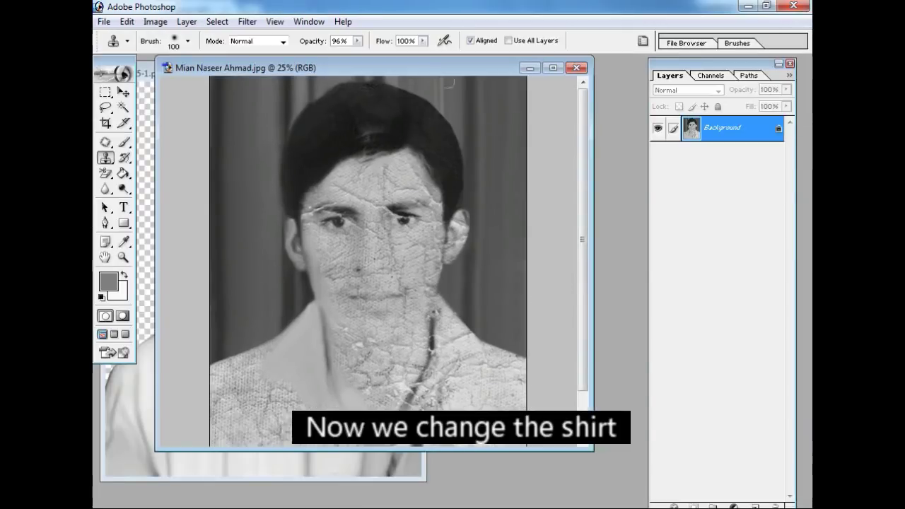
pyautogui.moveTo(353, 67); pyautogui.dragTo(439, 67)
pyautogui.click(212, 341)
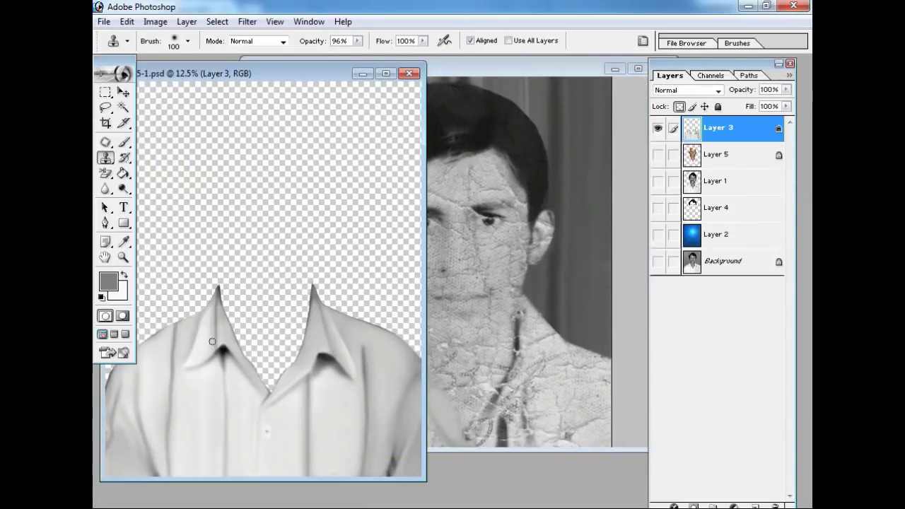
pyautogui.press('v')
pyautogui.moveTo(218, 373); pyautogui.dragTo(485, 339)
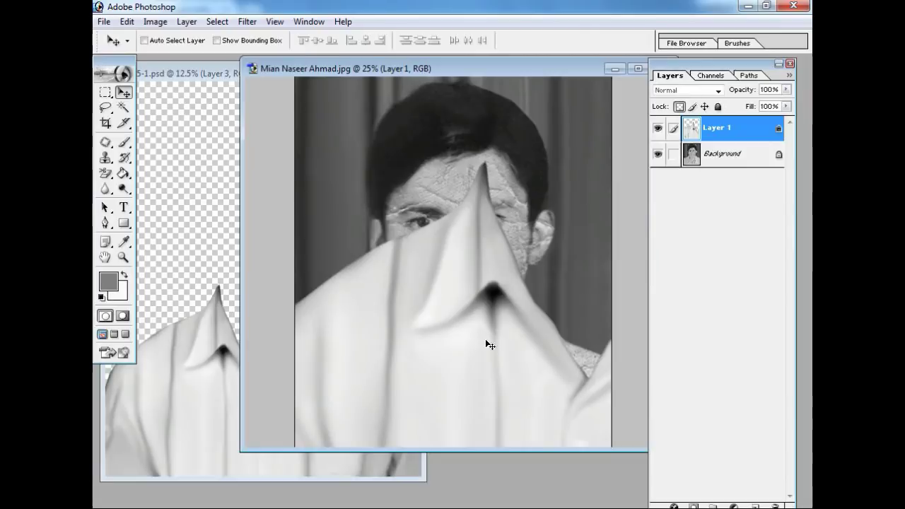
pyautogui.doubleClick(483, 74)
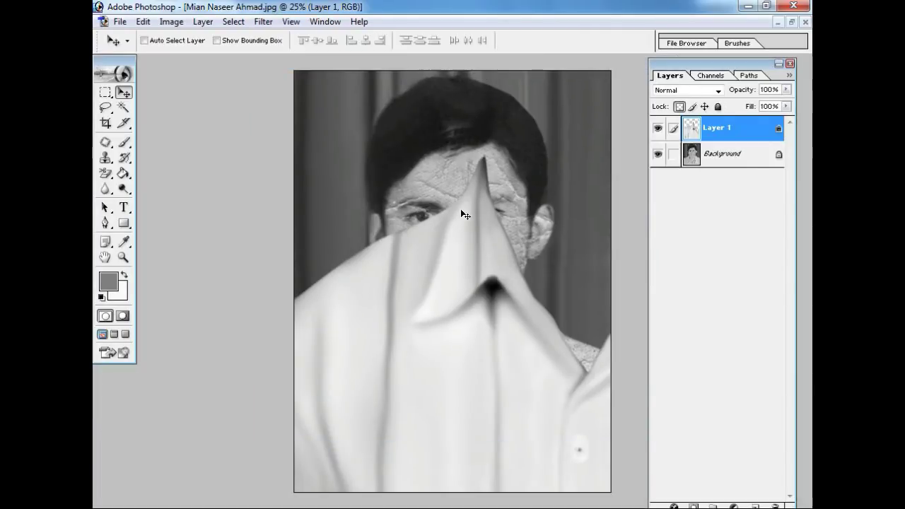
# Step: Free-transform the shirt to about 63.9% and position it over the neck and chest
pyautogui.hotkey('ctrl', 't')
pyautogui.moveTo(263, 152); pyautogui.dragTo(380, 223)
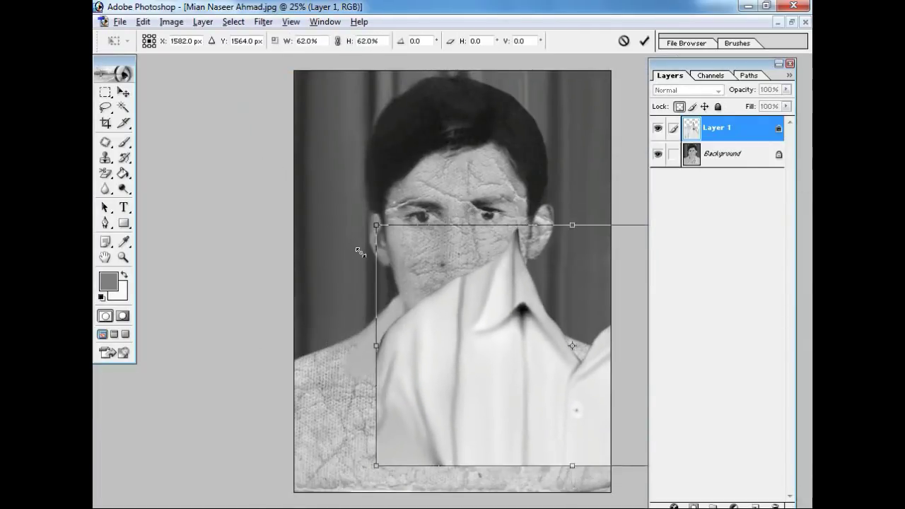
pyautogui.moveTo(582, 297)
pyautogui.mouseDown()
pyautogui.moveTo(468, 344)
pyautogui.moveTo(474, 365)
pyautogui.mouseUp()
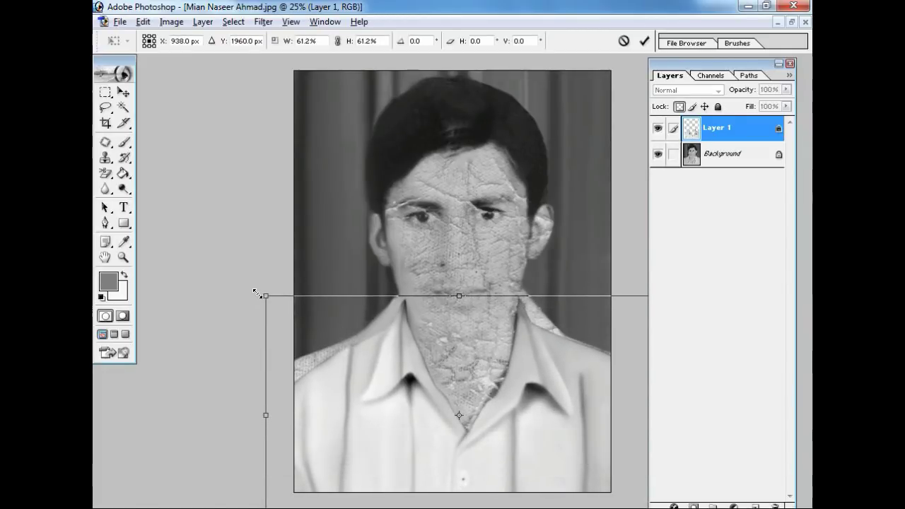
pyautogui.moveTo(261, 297); pyautogui.dragTo(251, 292)
pyautogui.moveTo(489, 379)
pyautogui.mouseDown()
pyautogui.moveTo(506, 434)
pyautogui.moveTo(508, 410)
pyautogui.mouseUp()
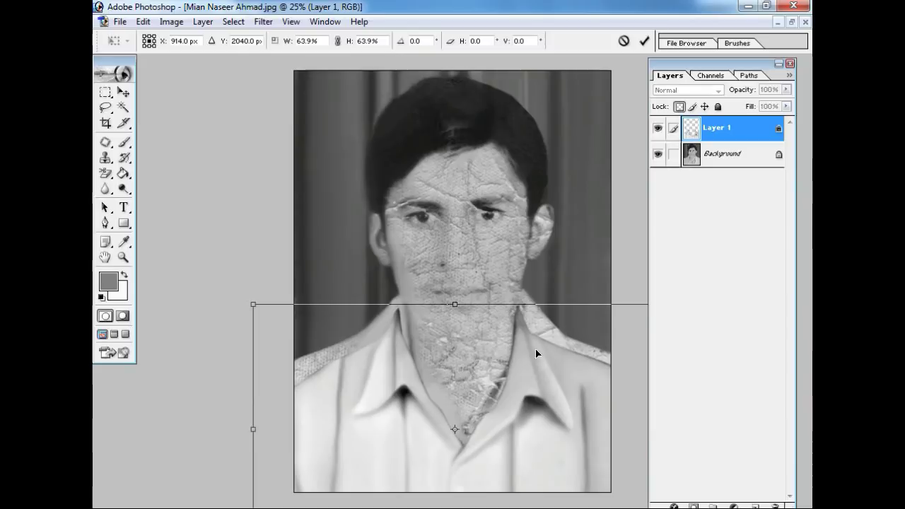
# Step: Rotate, skew and stretch the shirt to fit the shoulders, then commit the transform
pyautogui.moveTo(571, 263); pyautogui.dragTo(573, 259)
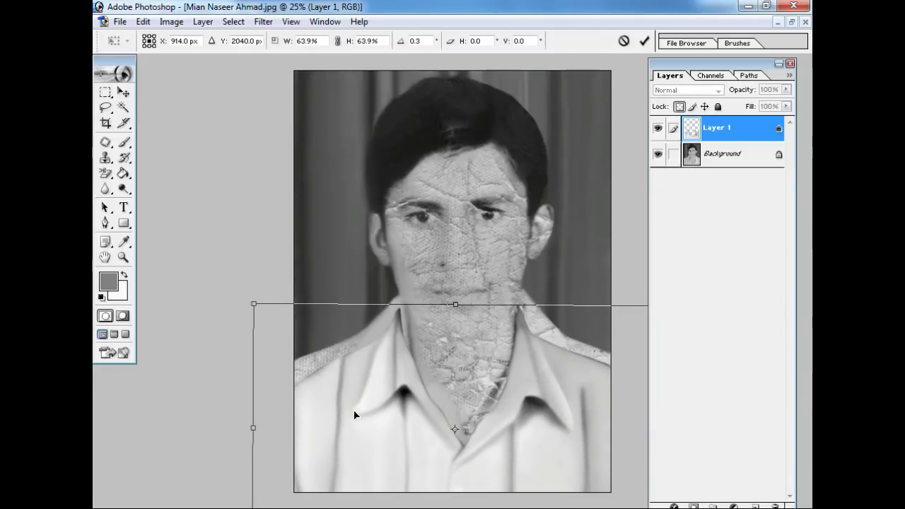
pyautogui.moveTo(251, 431); pyautogui.dragTo(237, 415)
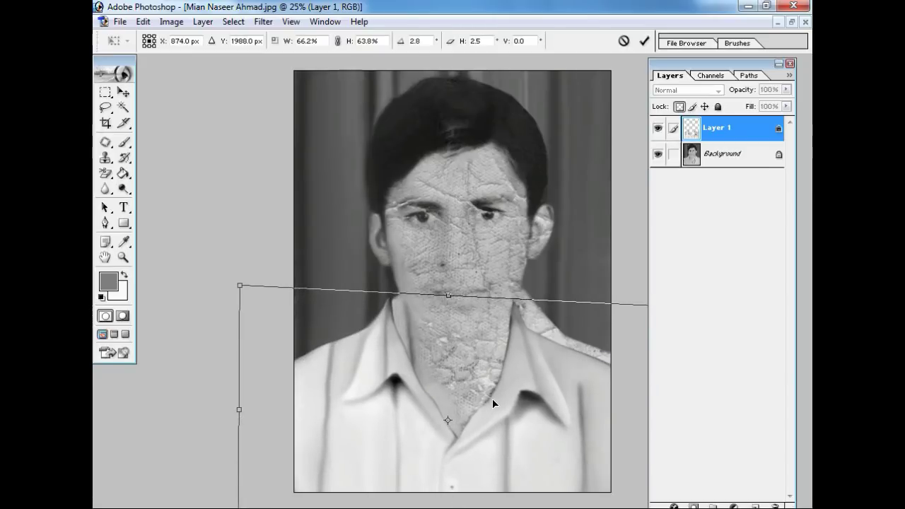
pyautogui.hotkey('ctrl', '-')
pyautogui.moveTo(450, 462); pyautogui.dragTo(454, 484)
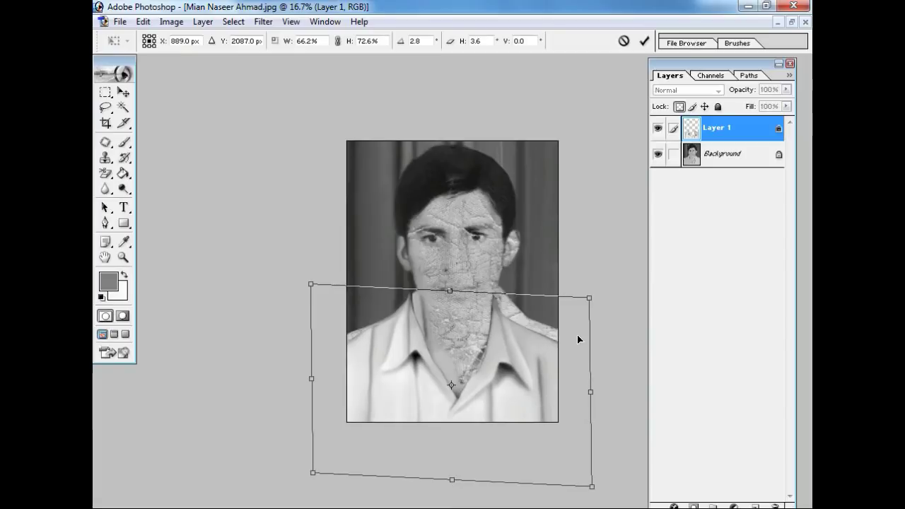
pyautogui.moveTo(590, 302); pyautogui.dragTo(606, 287)
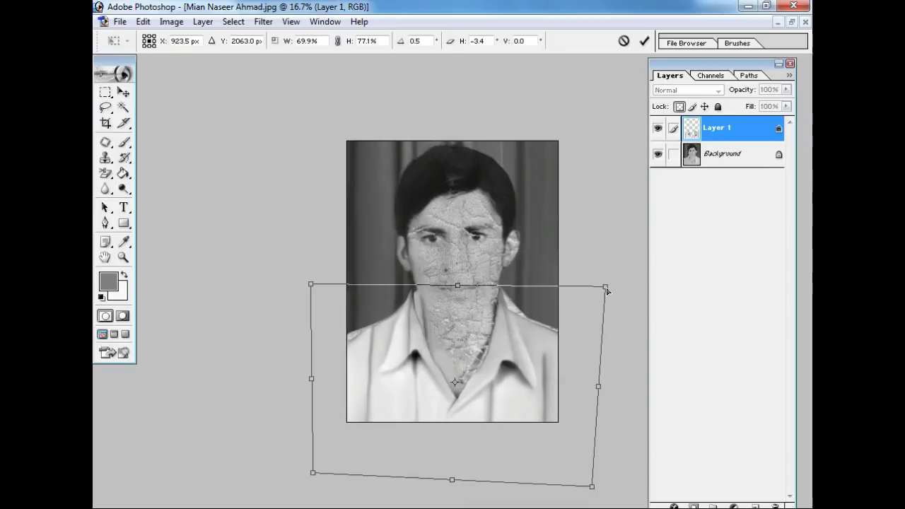
pyautogui.moveTo(454, 486); pyautogui.dragTo(457, 493)
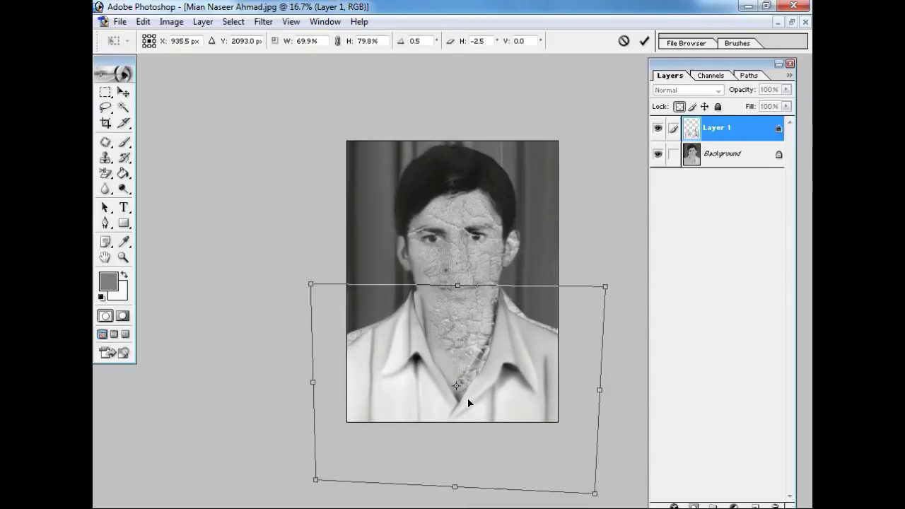
pyautogui.press('Return')
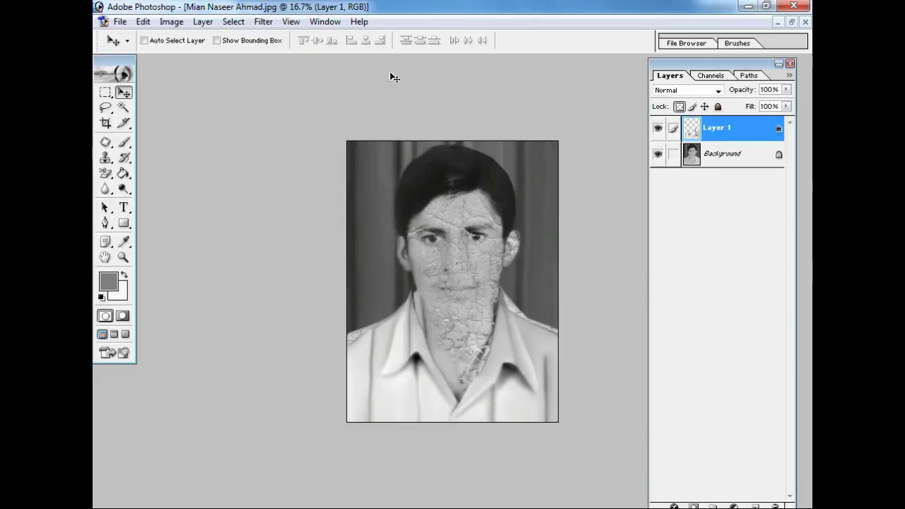
# Step: Toggle the shirt layer on and off to compare with the portrait, then zoom in on the collar
pyautogui.click(657, 131)
pyautogui.click(657, 131)
pyautogui.click(657, 131)
pyautogui.click(657, 131)
pyautogui.click(657, 130)
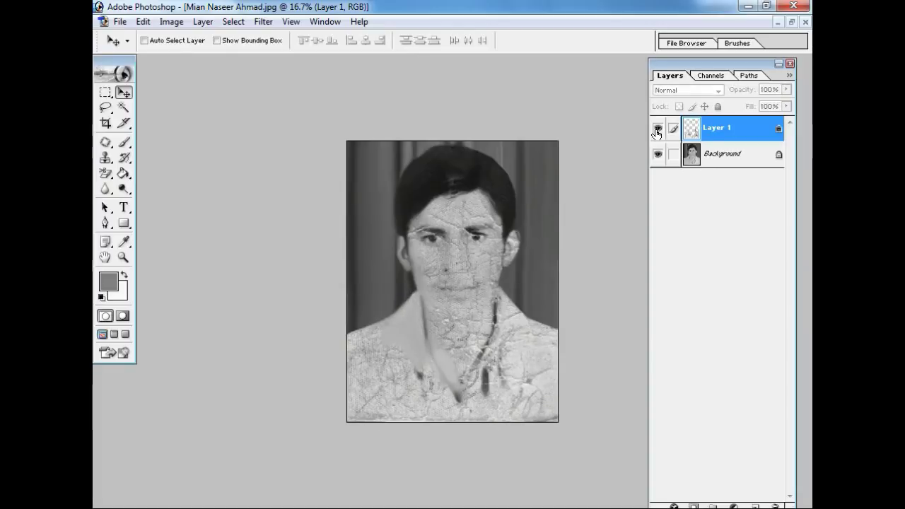
pyautogui.click(657, 130)
pyautogui.click(657, 131)
pyautogui.click(657, 131)
pyautogui.keyDown('ctrl'); pyautogui.click(454, 239); pyautogui.keyUp('ctrl')
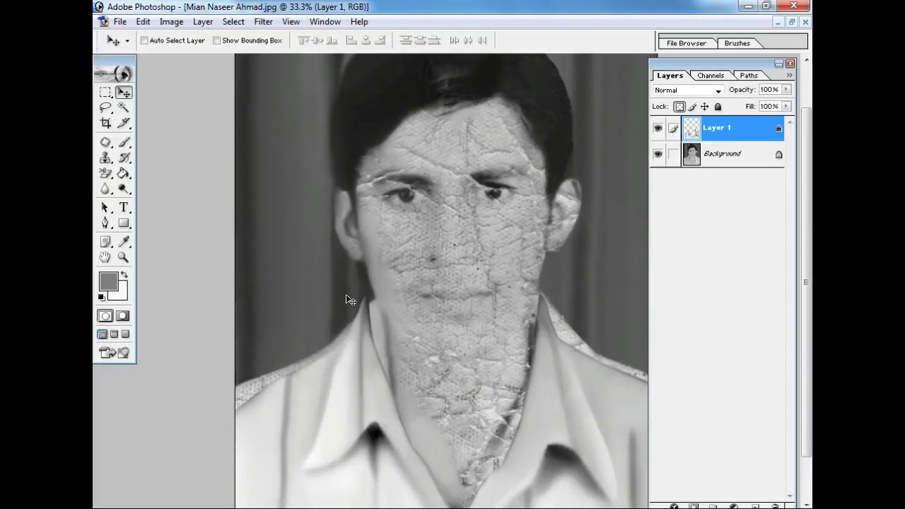
# Step: With the Eraser and transparent pixels unlocked, erase shirt texture over the neck beside the collar
pyautogui.click(106, 179)
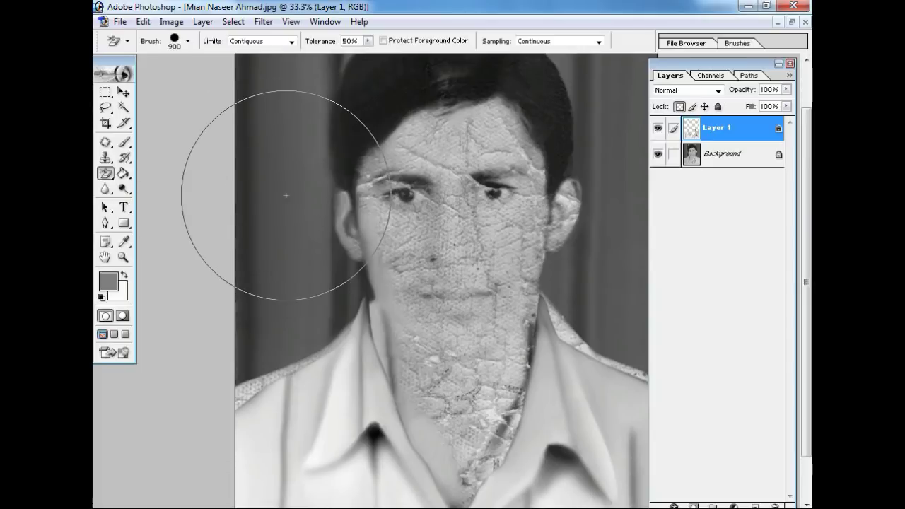
pyautogui.hotkey('shift', 'e')
pyautogui.hotkey('shift', 'e')
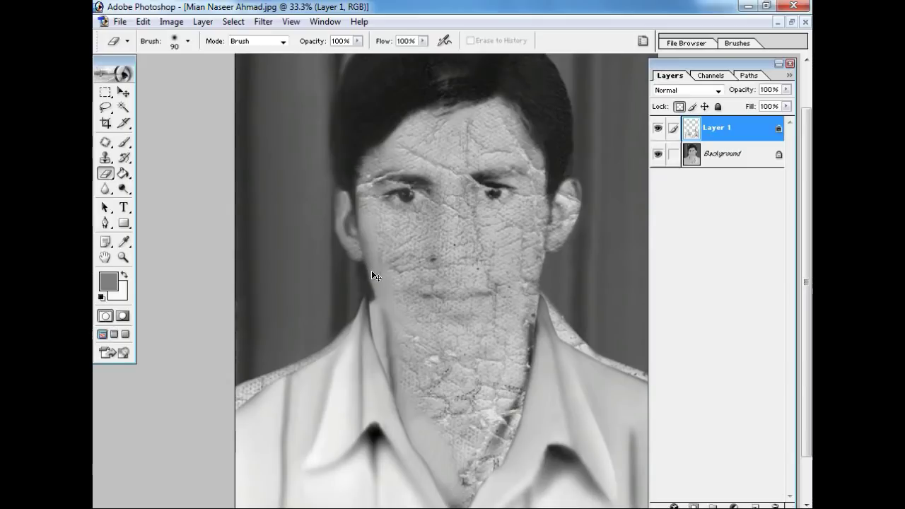
pyautogui.hotkey('ctrl', '+')
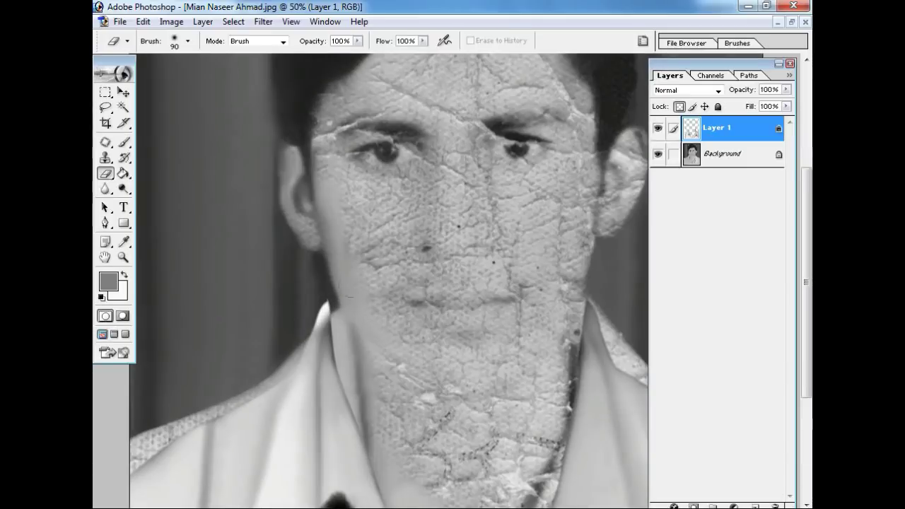
pyautogui.click(680, 107)
pyautogui.moveTo(324, 293)
pyautogui.mouseDown()
pyautogui.moveTo(314, 305)
pyautogui.moveTo(327, 299)
pyautogui.mouseUp()
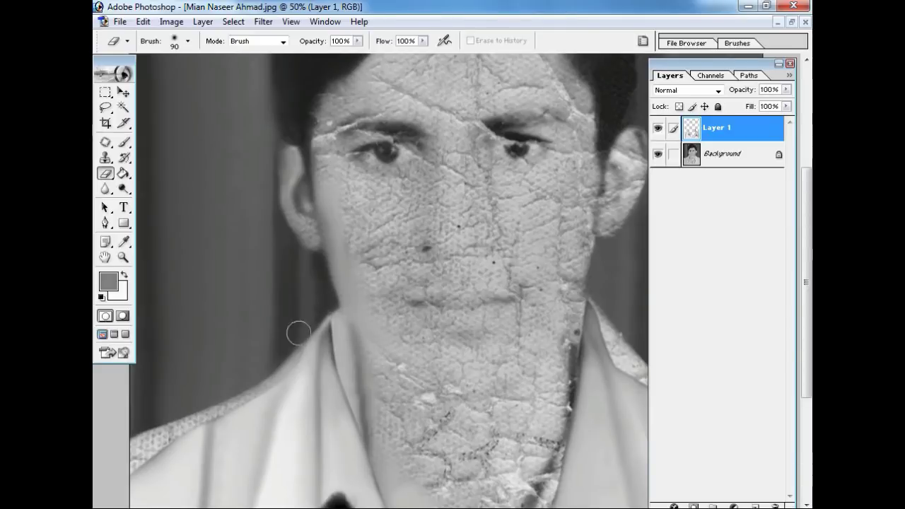
# Step: Enlarge the eraser to 125 and erase the shirt excess along the right neck edge
pyautogui.moveTo(270, 380); pyautogui.dragTo(361, 286)
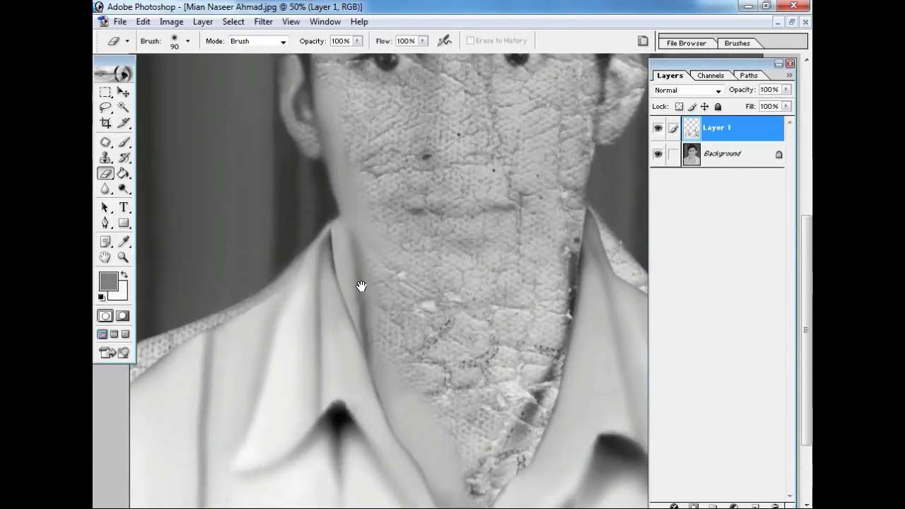
pyautogui.press(']')
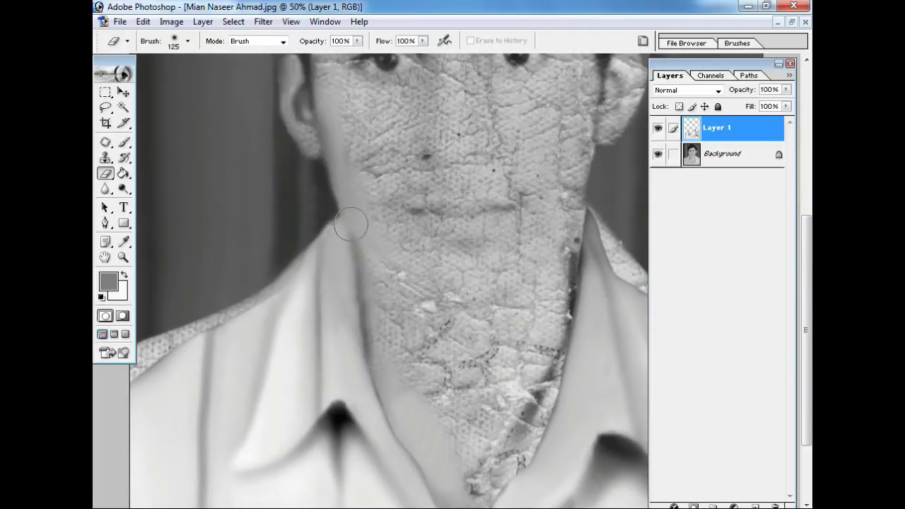
pyautogui.moveTo(434, 293); pyautogui.dragTo(398, 208)
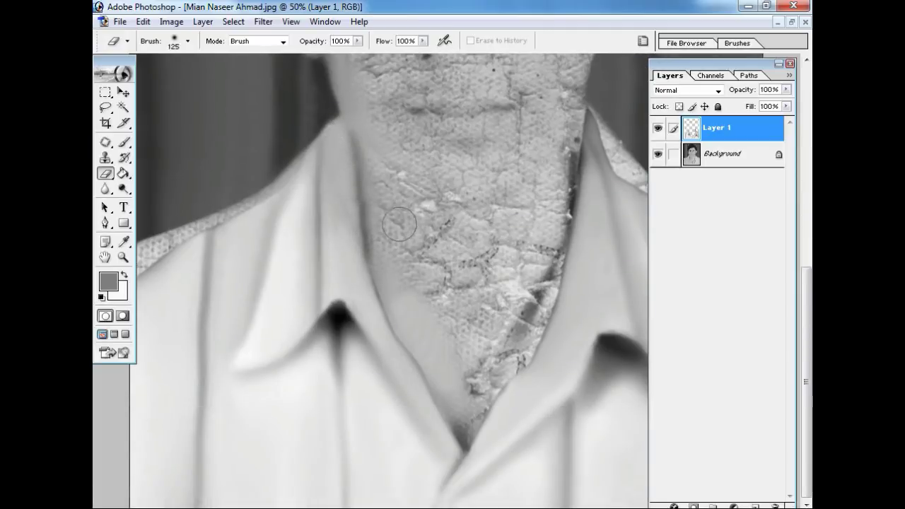
pyautogui.moveTo(514, 131); pyautogui.dragTo(513, 258)
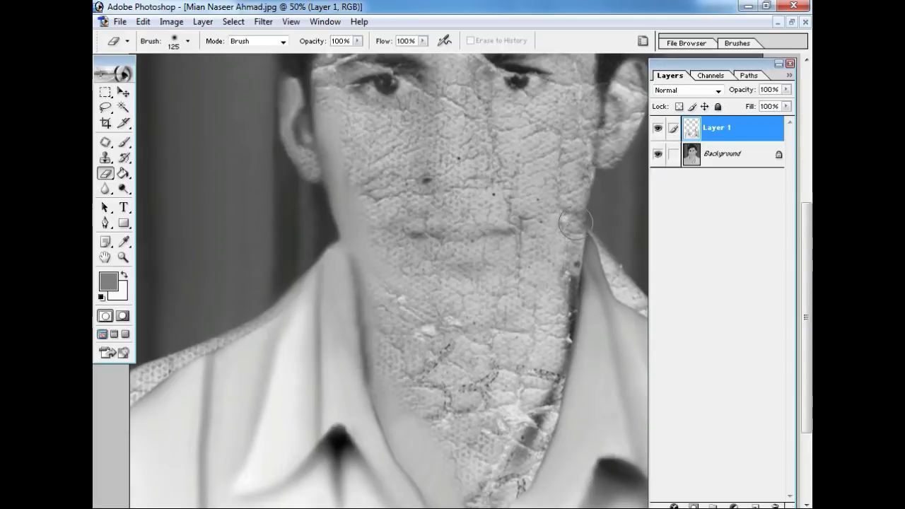
pyautogui.moveTo(555, 313); pyautogui.dragTo(634, 280)
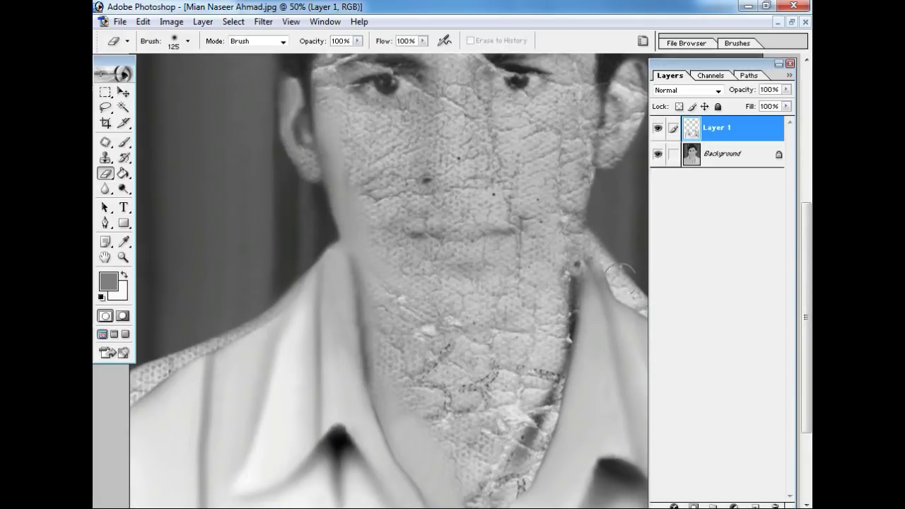
# Step: Zoom out, set the eraser to 200, check the shirt alone, and select the Background layer
pyautogui.hotkey('ctrl', '-')
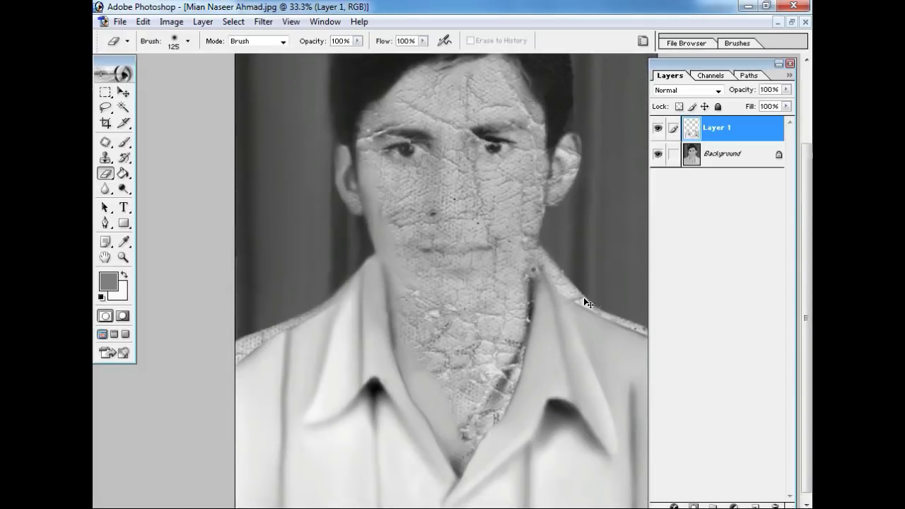
pyautogui.hotkey('ctrl', '-')
pyautogui.press(']')
pyautogui.press(']')
pyautogui.press(']')
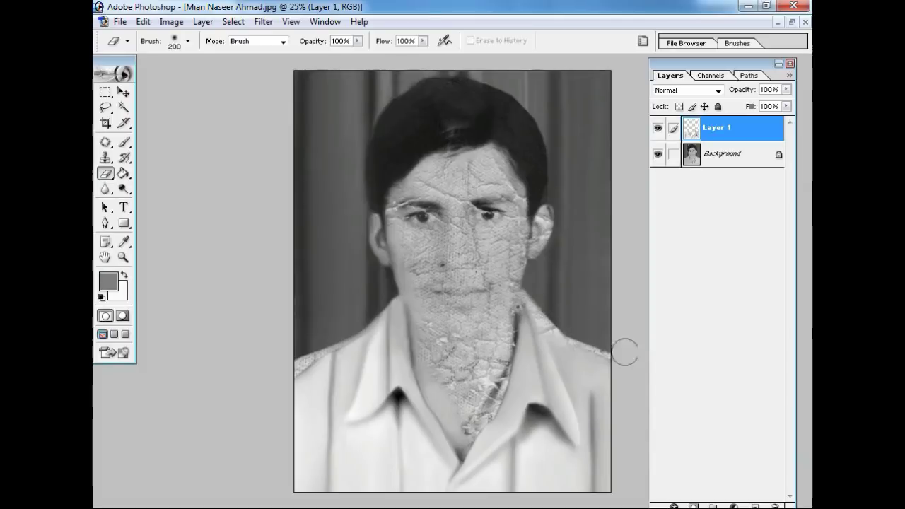
pyautogui.click(657, 155)
pyautogui.click(658, 154)
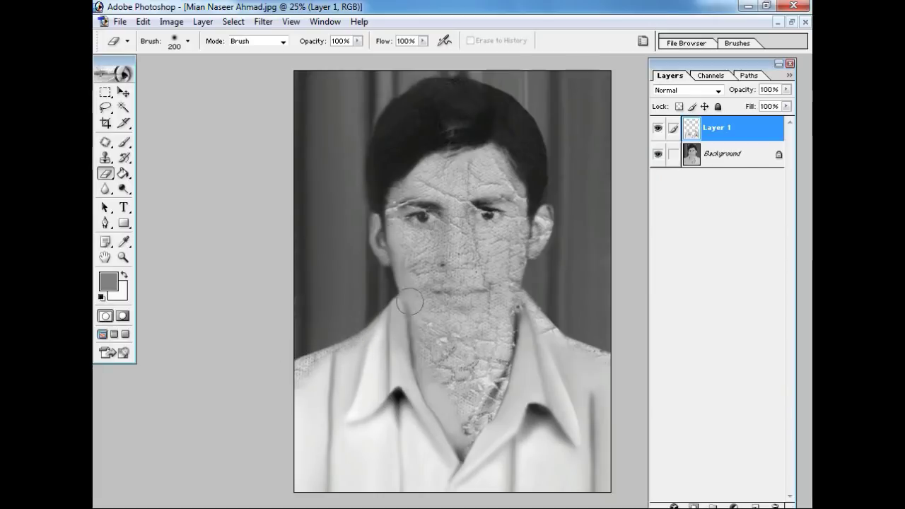
pyautogui.click(703, 153)
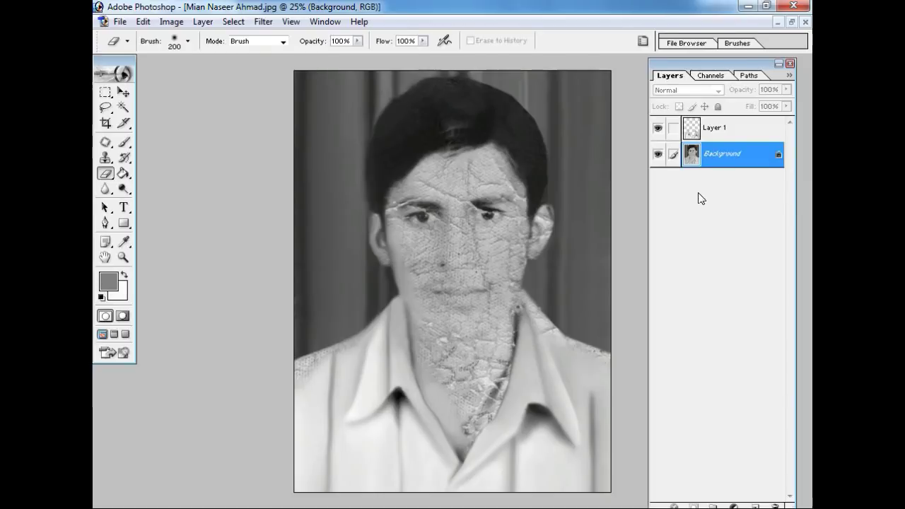
# Step: At 50% zoom, trace the Pen path along the left shoulder edge
pyautogui.press('p')
pyautogui.hotkey('ctrl', '+')
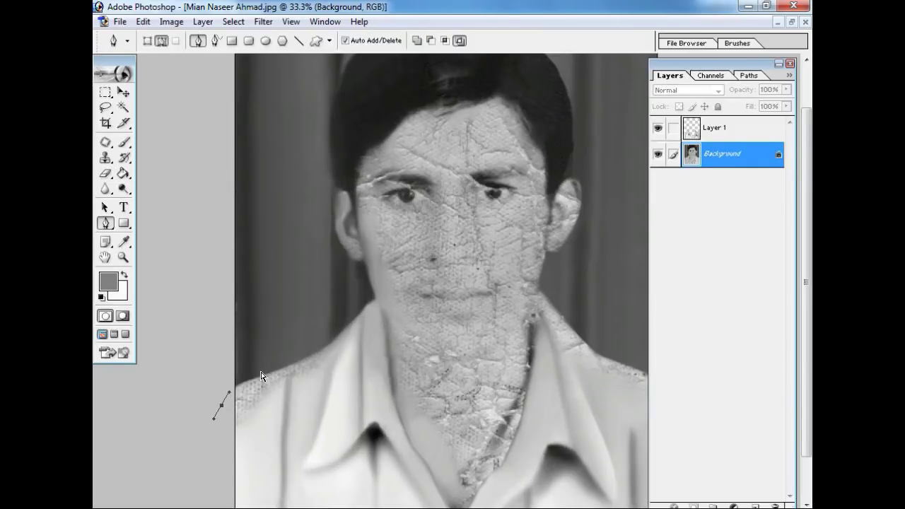
pyautogui.hotkey('ctrl', '+')
pyautogui.moveTo(219, 375)
pyautogui.mouseDown()
pyautogui.moveTo(226, 293)
pyautogui.moveTo(218, 379)
pyautogui.moveTo(205, 364)
pyautogui.mouseUp()
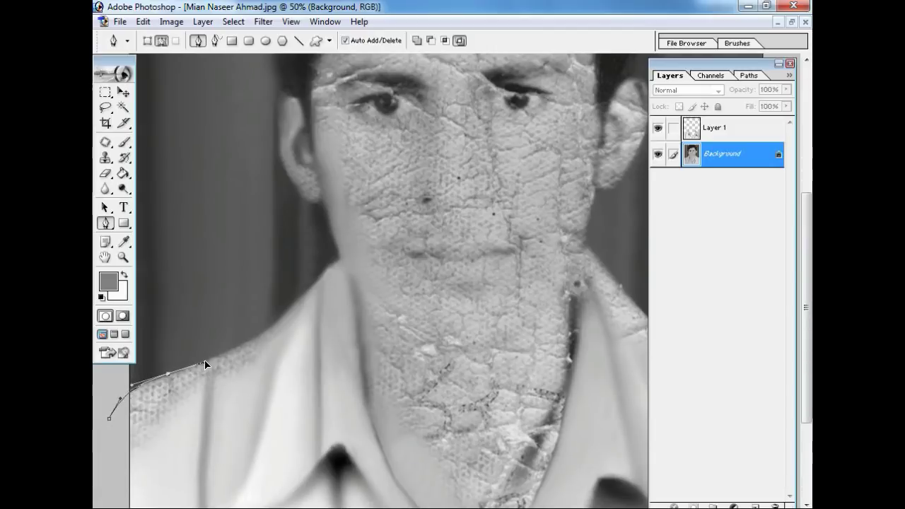
pyautogui.keyDown('alt'); pyautogui.click(167, 374); pyautogui.keyUp('alt')
pyautogui.moveTo(286, 311); pyautogui.dragTo(312, 280)
pyautogui.keyDown('alt'); pyautogui.click(285, 312); pyautogui.keyUp('alt')
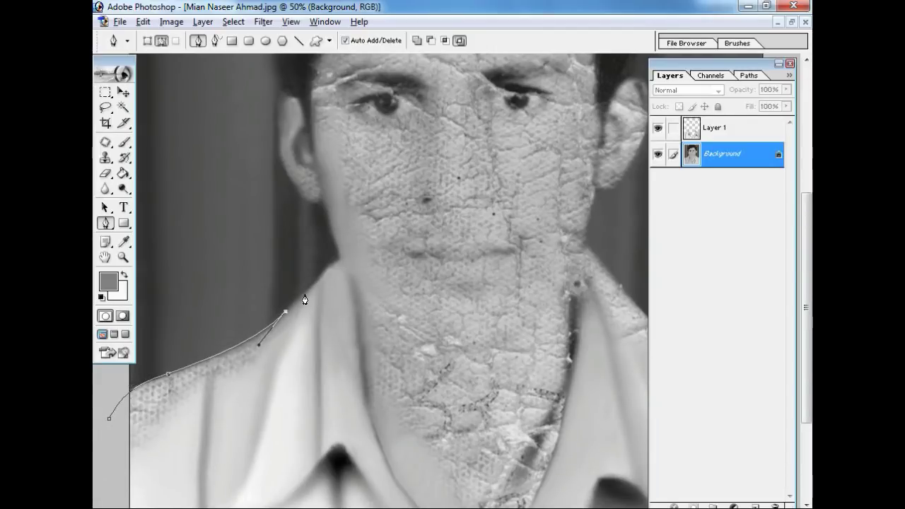
pyautogui.moveTo(324, 270); pyautogui.dragTo(335, 266)
# Step: Continue the path down the left side of the neck to the bottom of the V-neck
pyautogui.moveTo(360, 377); pyautogui.dragTo(360, 235)
pyautogui.moveTo(369, 267); pyautogui.dragTo(374, 290)
pyautogui.moveTo(409, 361); pyautogui.dragTo(420, 384)
pyautogui.hotkey('ctrl', 'z')
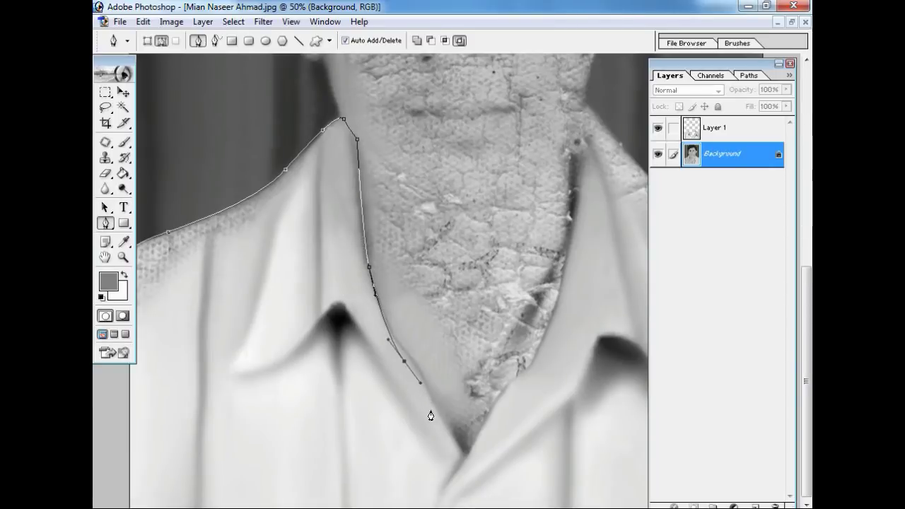
pyautogui.moveTo(445, 425); pyautogui.dragTo(468, 457)
# Step: Trace the path up the right collar edge and neck, out to the right shoulder
pyautogui.click(500, 400)
pyautogui.click(539, 355)
pyautogui.moveTo(568, 274); pyautogui.dragTo(570, 263)
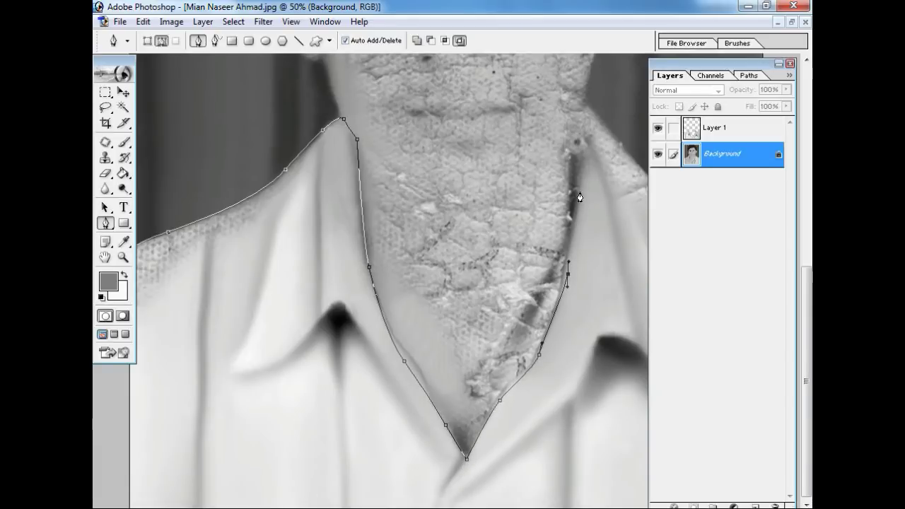
pyautogui.moveTo(576, 175); pyautogui.dragTo(576, 163)
pyautogui.scroll(2, 576, 152)
pyautogui.scroll(1, 578, 184)
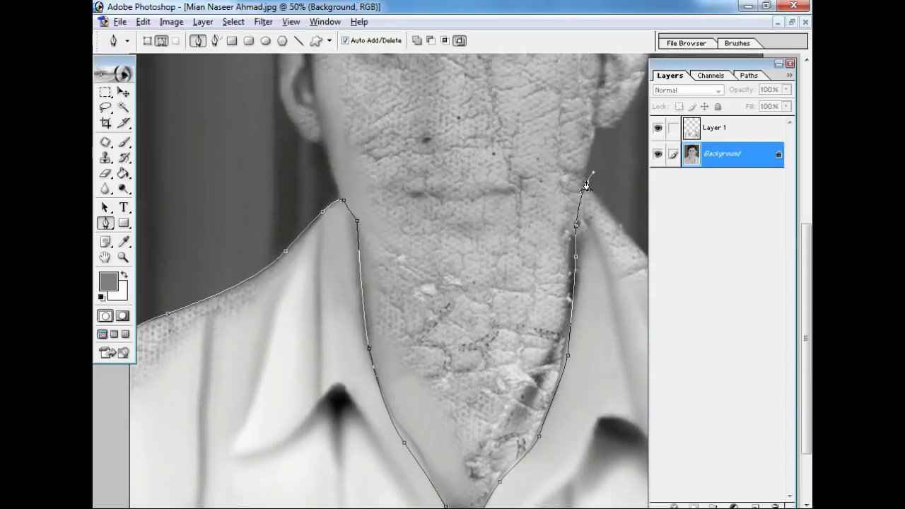
pyautogui.moveTo(625, 229); pyautogui.dragTo(639, 249)
# Step: Close the path along the right and bottom edges, make it a selection, and open Feather
pyautogui.hotkey('ctrl', '-')
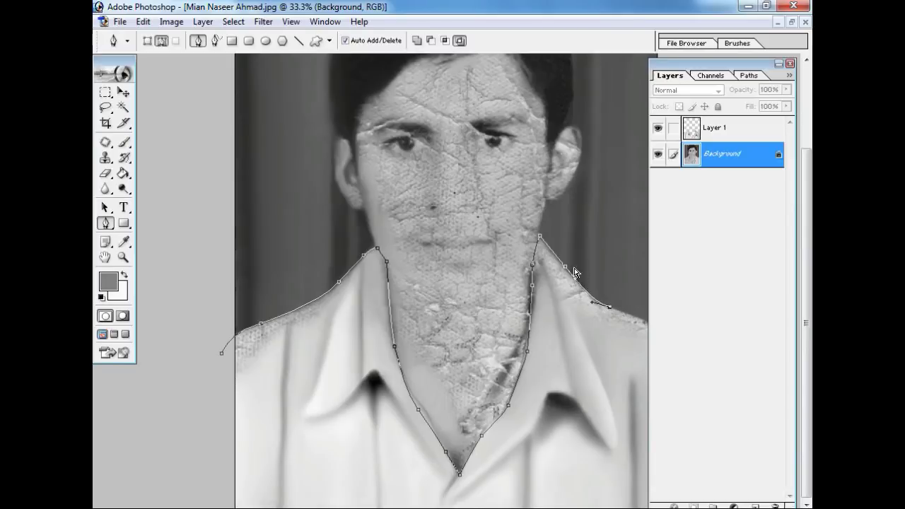
pyautogui.hotkey('ctrl', '-')
pyautogui.click(617, 356)
pyautogui.click(629, 428)
pyautogui.click(627, 497)
pyautogui.click(594, 503)
pyautogui.click(302, 502)
pyautogui.hotkey('ctrl', 'Return')
pyautogui.hotkey('ctrl', 'alt', 'd')
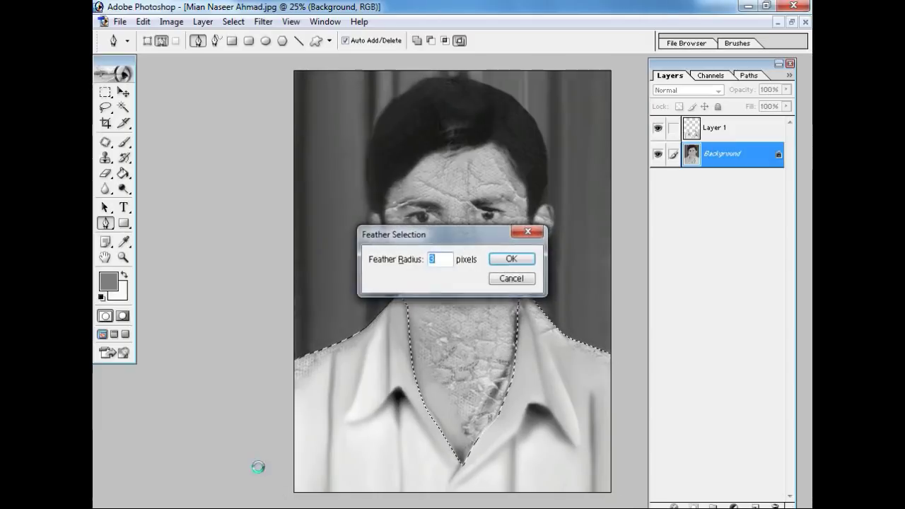
# Step: Apply the 3-pixel feather, copy the selected shirt to Layer 2, and hide the original photo
pyautogui.press('Return')
pyautogui.click(657, 154)
pyautogui.click(658, 155)
pyautogui.hotkey('ctrl', 'j')
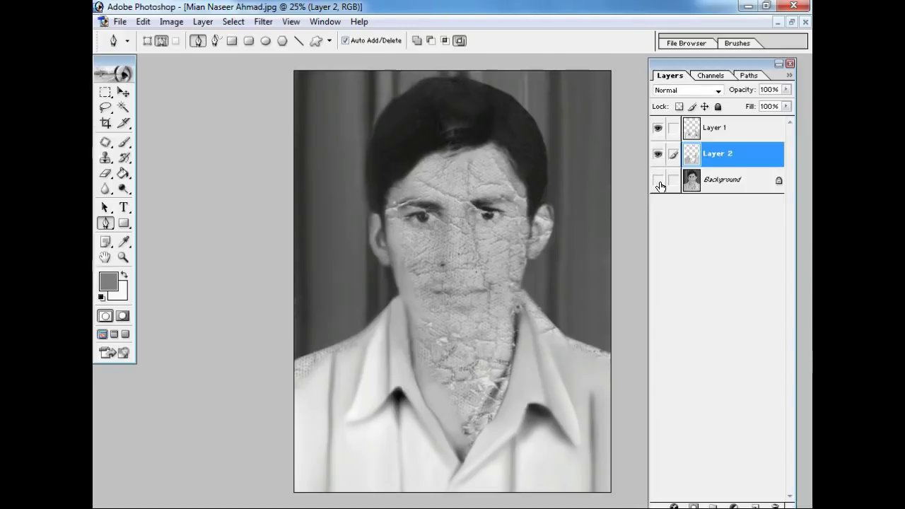
pyautogui.click(658, 181)
pyautogui.click(658, 129)
pyautogui.click(658, 129)
pyautogui.click(658, 128)
pyautogui.click(658, 129)
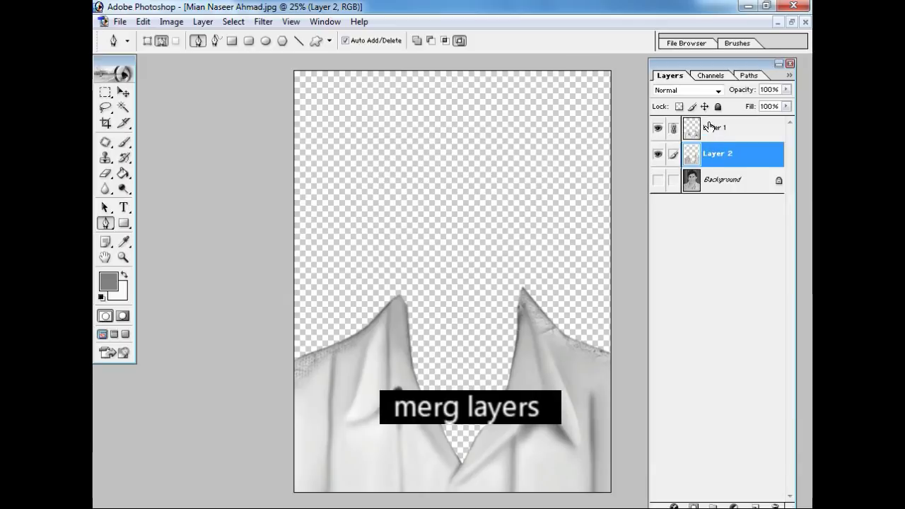
# Step: Try a merge and undo it, keep Layer 1 active, remove Layer 2, and zoom to 50%
pyautogui.hotkey('ctrl', 'e')
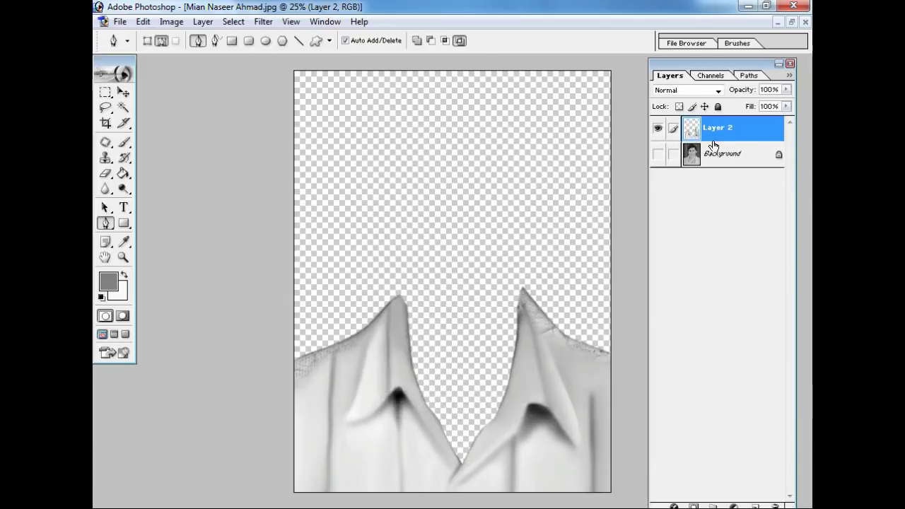
pyautogui.hotkey('ctrl', 'z')
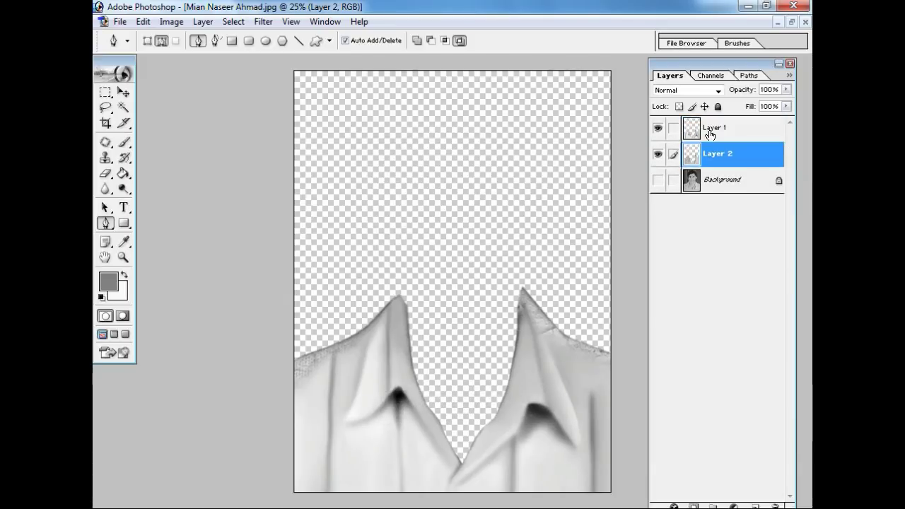
pyautogui.click(749, 136)
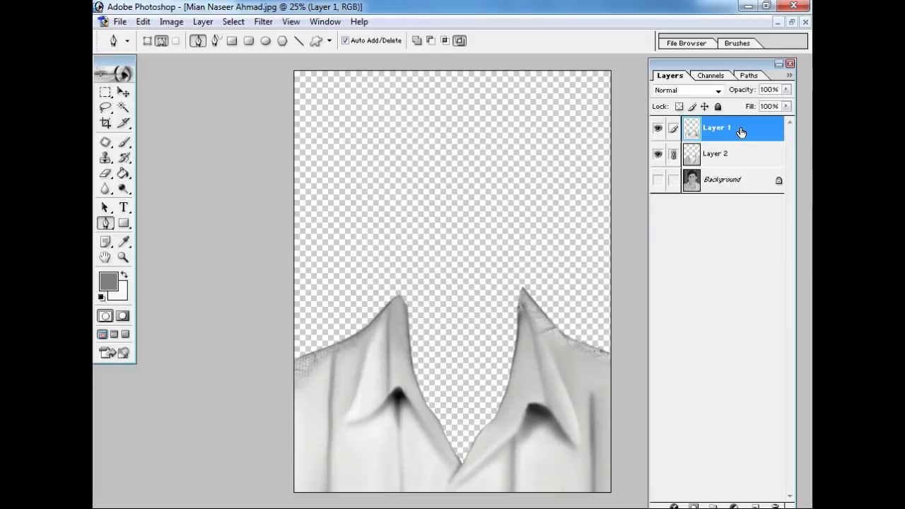
pyautogui.doubleClick(740, 132)
pyautogui.click(624, 160)
pyautogui.doubleClick(712, 139)
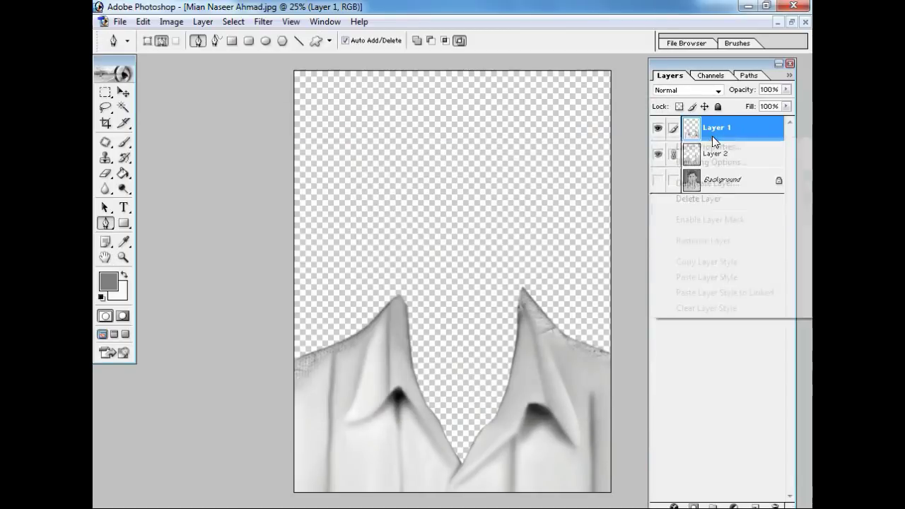
pyautogui.press('Return')
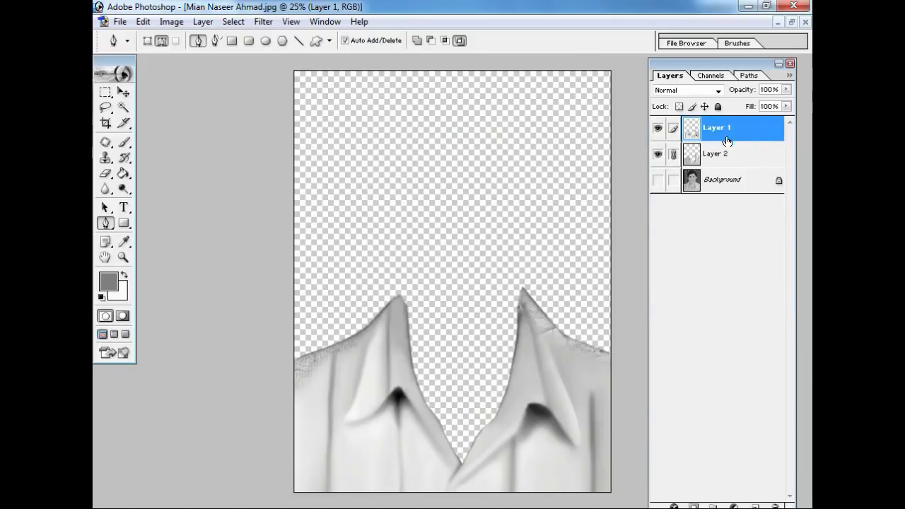
pyautogui.hotkey('ctrl', 'z')
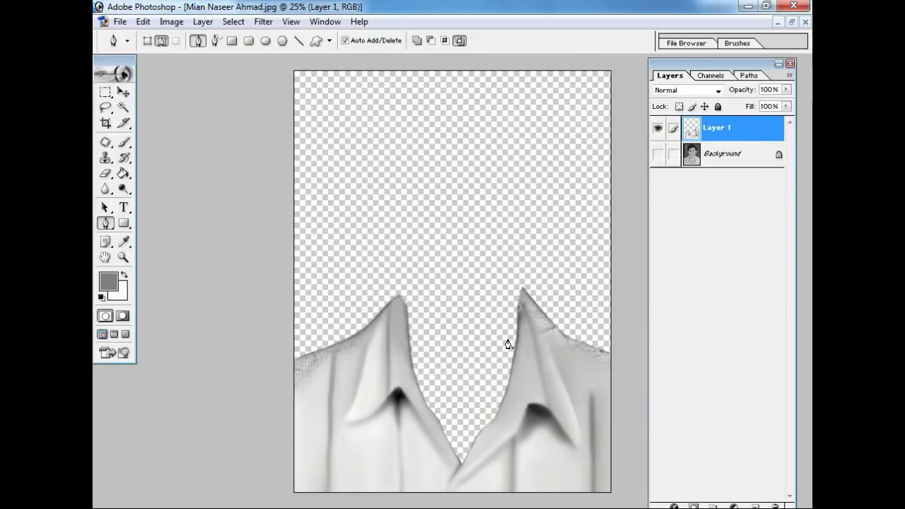
pyautogui.hotkey('ctrl', '+')
pyautogui.hotkey('ctrl', '+')
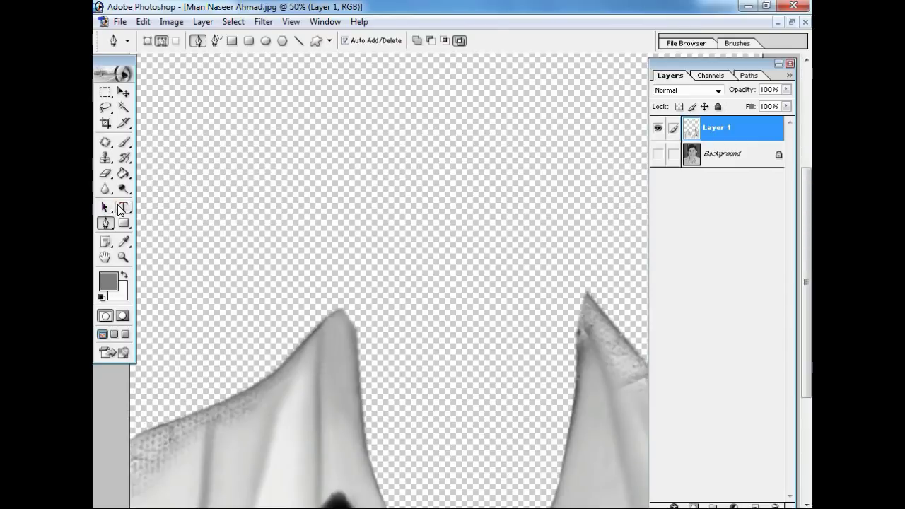
# Step: Choose the Clone Stamp at 150 px, show the original photo, and lock Layer 1's transparent pixels
pyautogui.click(106, 159)
pyautogui.scroll(-2, 340, 307)
pyautogui.scroll(-2, 287, 303)
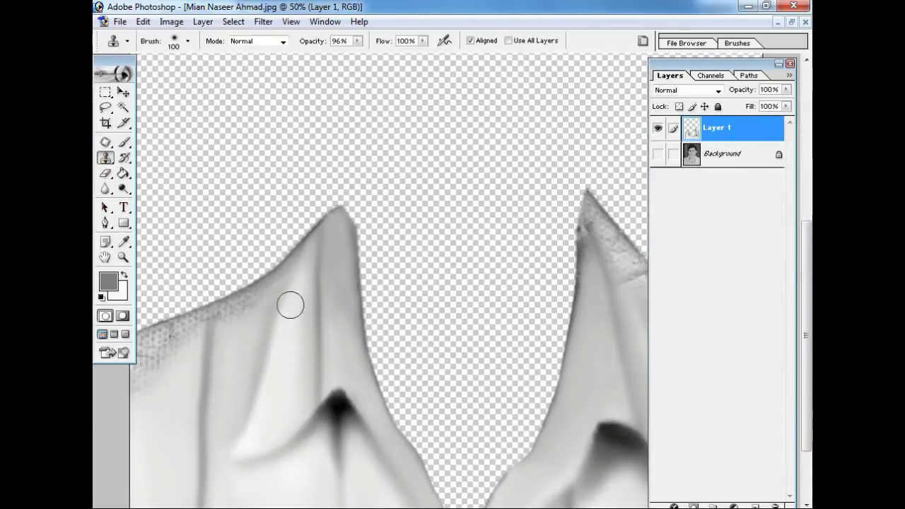
pyautogui.press(']')
pyautogui.press(']')
pyautogui.click(658, 155)
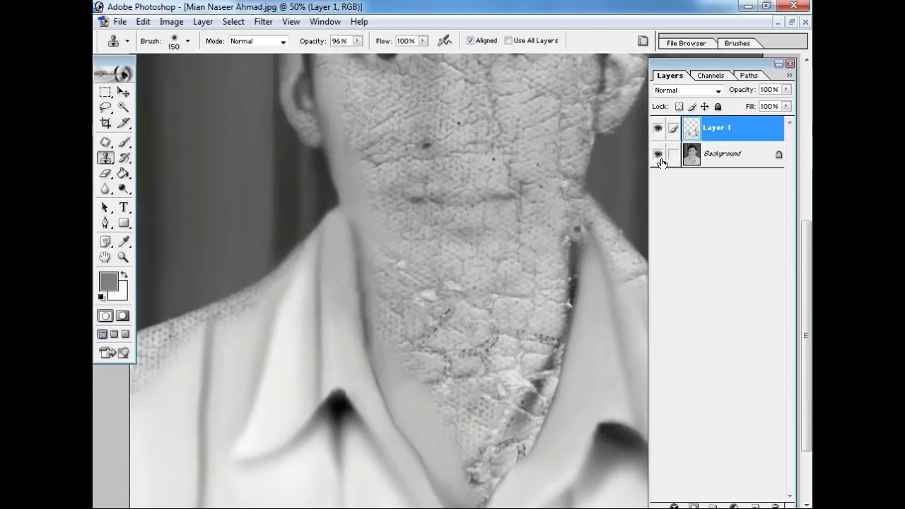
pyautogui.click(659, 154)
pyautogui.click(659, 155)
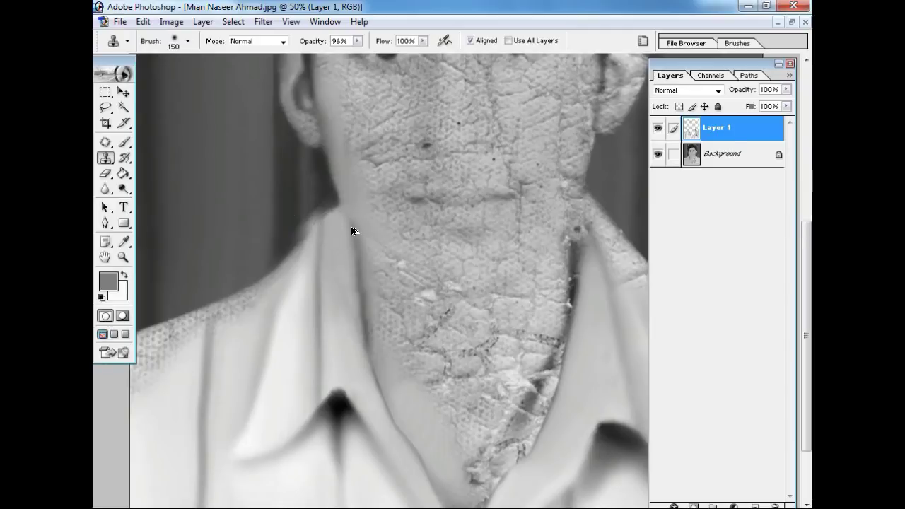
pyautogui.click(679, 107)
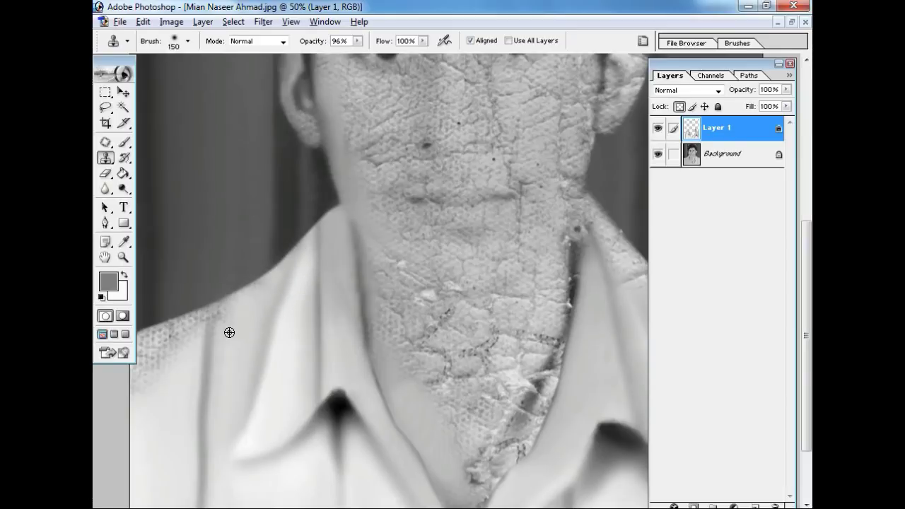
# Step: Clone away the dotted texture and specks along the shirt's left collar edge
pyautogui.moveTo(215, 338)
pyautogui.mouseDown()
pyautogui.moveTo(222, 314)
pyautogui.moveTo(215, 346)
pyautogui.moveTo(172, 347)
pyautogui.moveTo(181, 318)
pyautogui.mouseUp()
pyautogui.moveTo(145, 396); pyautogui.dragTo(154, 354)
pyautogui.keyDown('alt'); pyautogui.click(137, 416); pyautogui.keyUp('alt')
pyautogui.moveTo(137, 397); pyautogui.dragTo(137, 368)
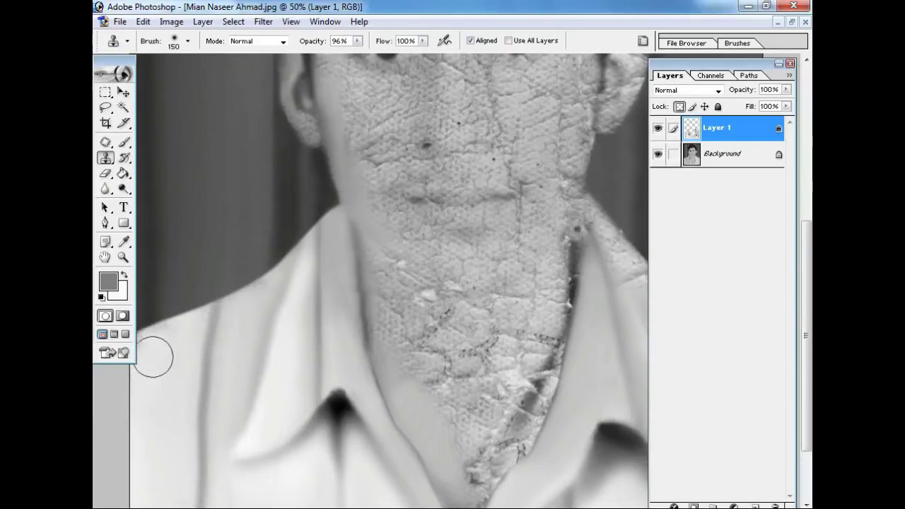
pyautogui.press('Tab')
pyautogui.keyDown('alt'); pyautogui.click(149, 340); pyautogui.keyUp('alt')
pyautogui.moveTo(135, 326); pyautogui.dragTo(136, 322)
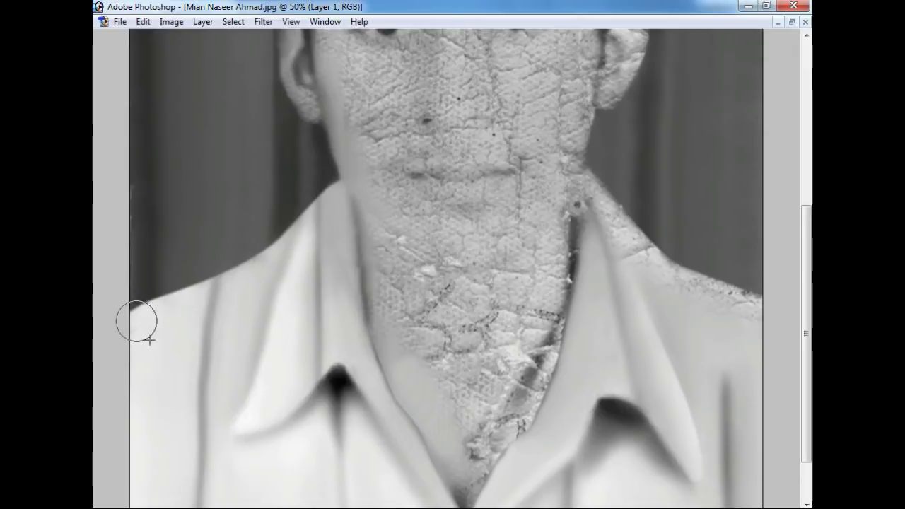
pyautogui.scroll(3, 283, 283)
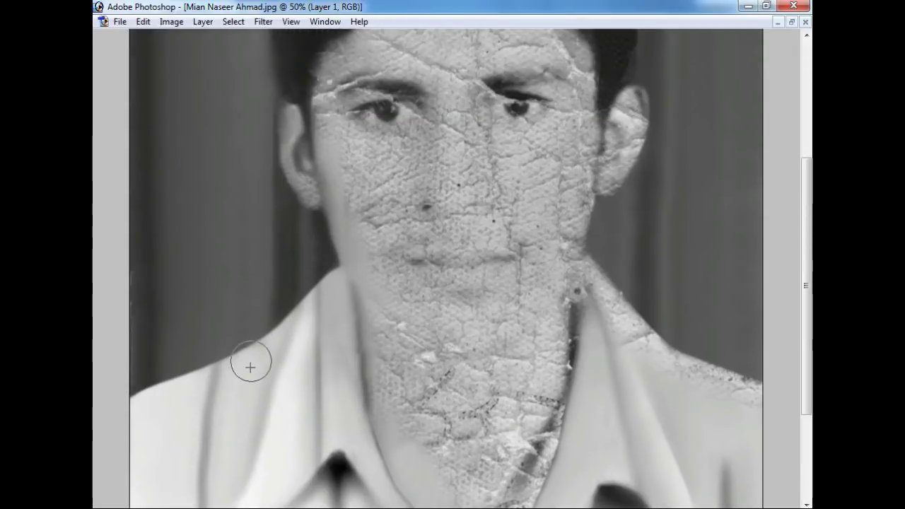
pyautogui.scroll(-3, 637, 272)
# Step: Smooth the right shoulder with clean fabric and extend the dark crease up the shirt
pyautogui.keyDown('alt'); pyautogui.click(609, 254); pyautogui.keyUp('alt')
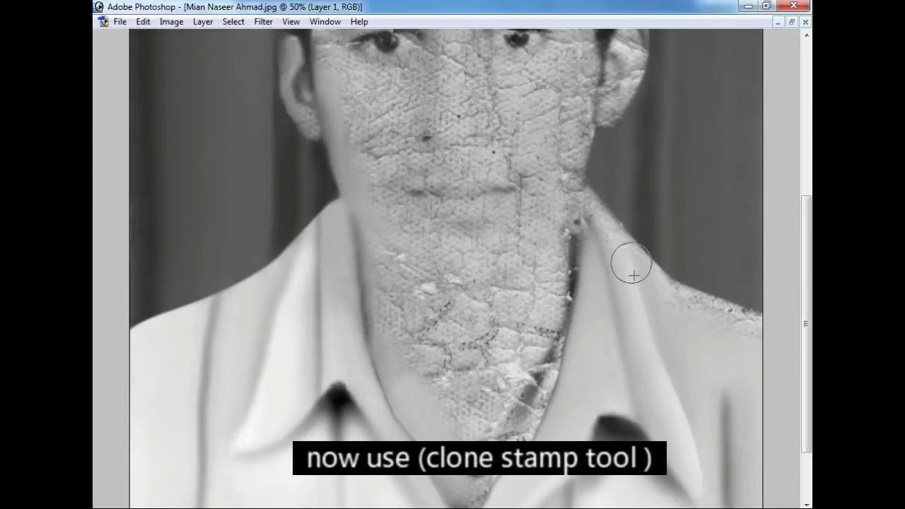
pyautogui.keyDown('alt'); pyautogui.click(669, 298); pyautogui.keyUp('alt')
pyautogui.moveTo(683, 305); pyautogui.dragTo(679, 285)
pyautogui.keyDown('alt'); pyautogui.click(730, 411); pyautogui.keyUp('alt')
pyautogui.moveTo(722, 376); pyautogui.dragTo(697, 304)
pyautogui.keyDown('alt'); pyautogui.click(735, 360); pyautogui.keyUp('alt')
pyautogui.moveTo(739, 350); pyautogui.dragTo(745, 311)
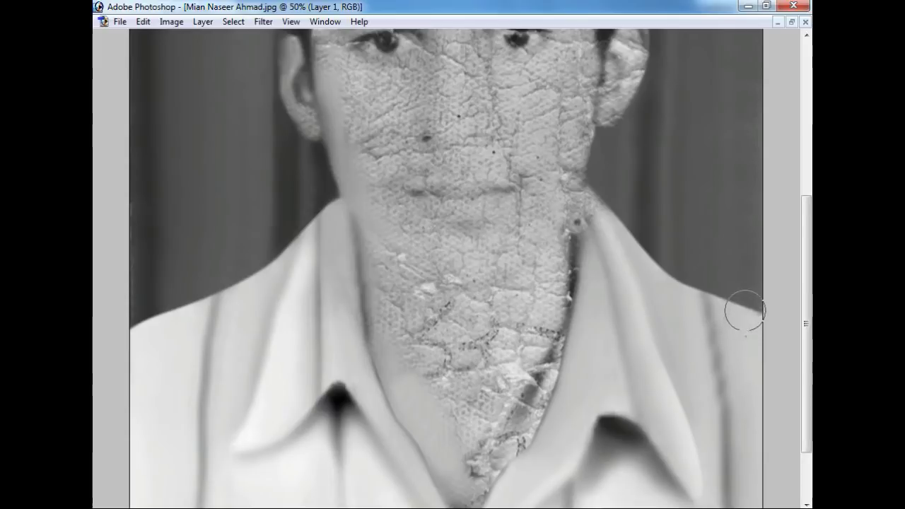
pyautogui.keyDown('alt'); pyautogui.click(723, 403); pyautogui.keyUp('alt')
pyautogui.moveTo(719, 376); pyautogui.dragTo(706, 306)
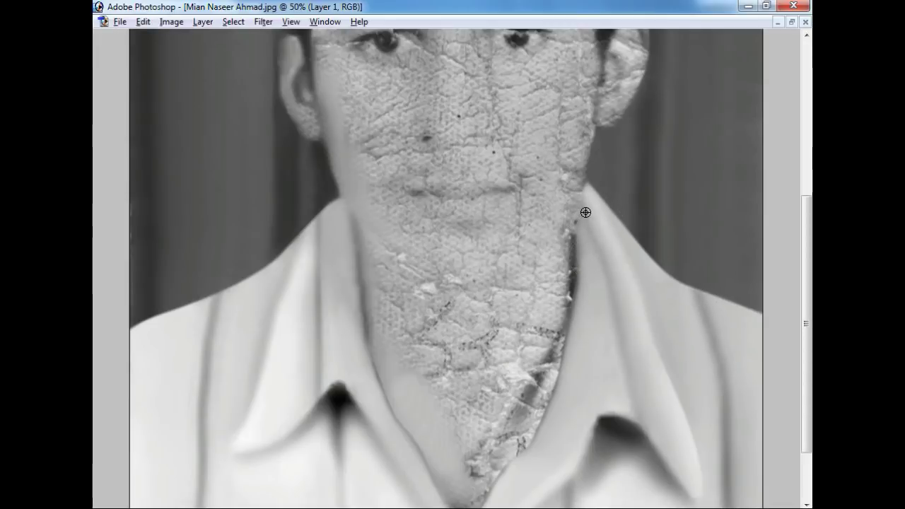
pyautogui.hotkey('ctrl', '-')
pyautogui.hotkey('ctrl', '-')
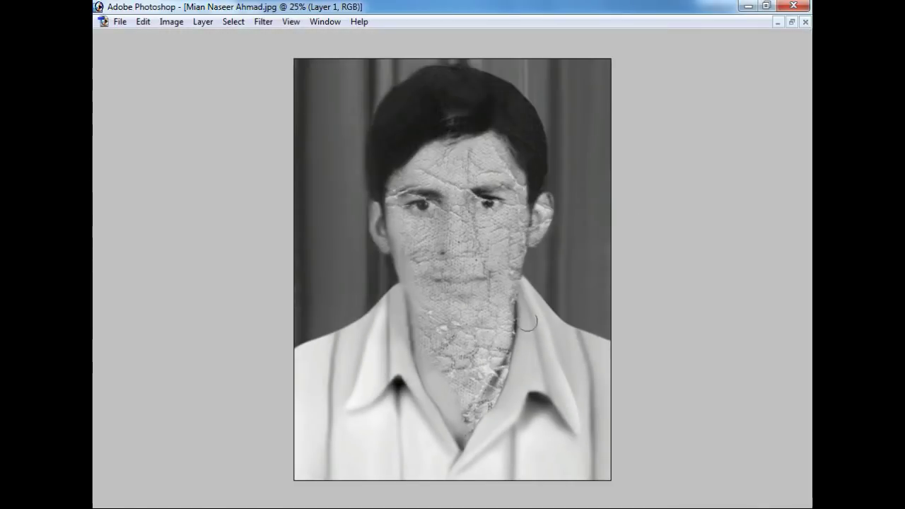
pyautogui.hotkey('ctrl', '-')
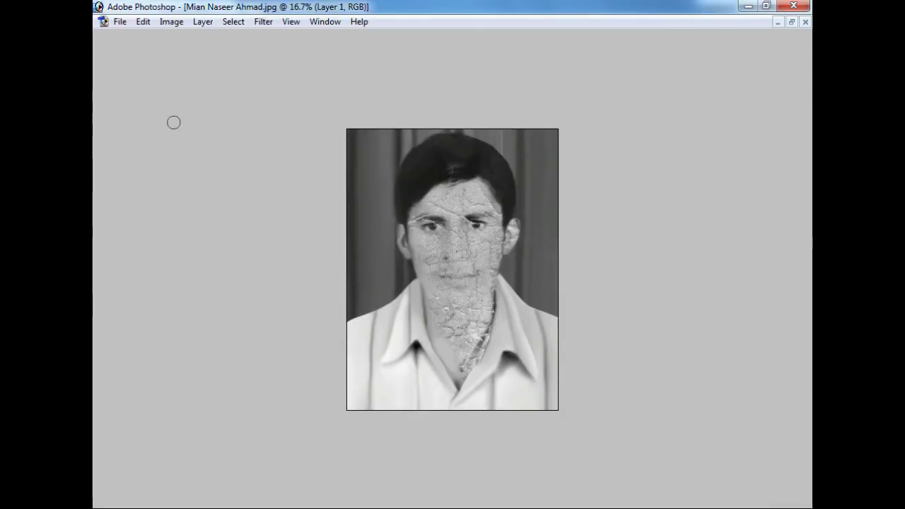
# Step: Show the panels, choose the Dodge tool, and shrink the brush from 700 to 250
pyautogui.press('Tab')
pyautogui.click(123, 189)
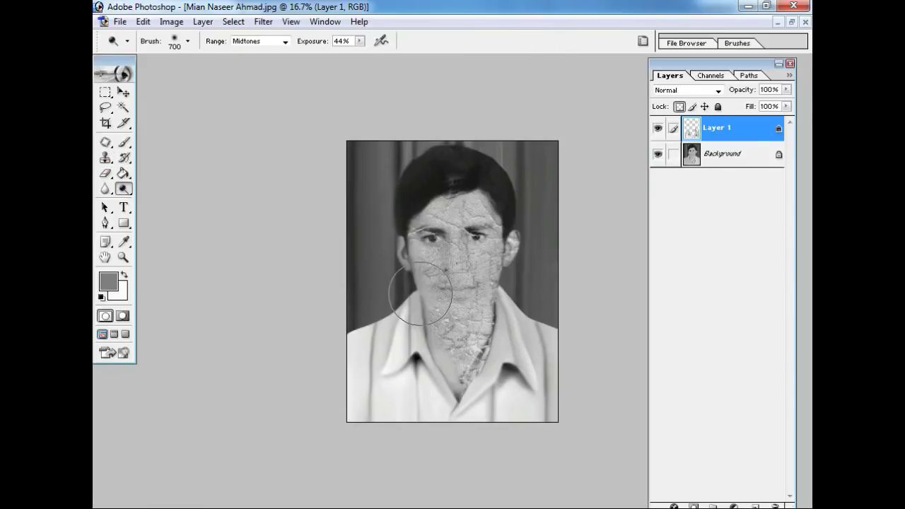
pyautogui.press('[')
pyautogui.press('[')
pyautogui.press('[')
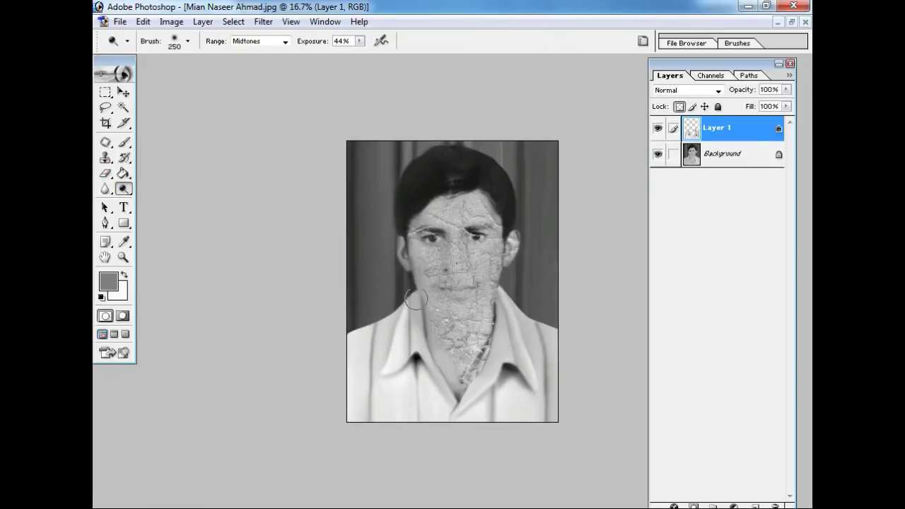
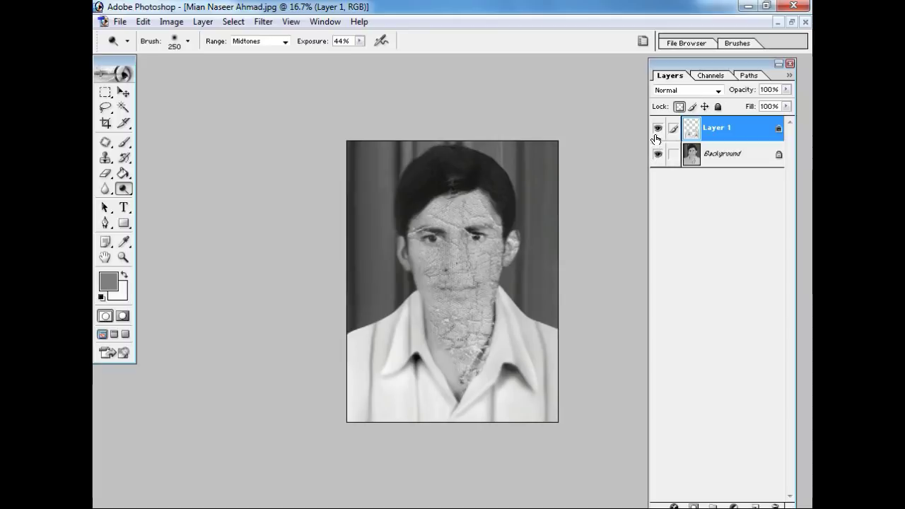
# Step: Target the Background layer with the Clone Stamp and zoom to 50% on the face
pyautogui.click(723, 163)
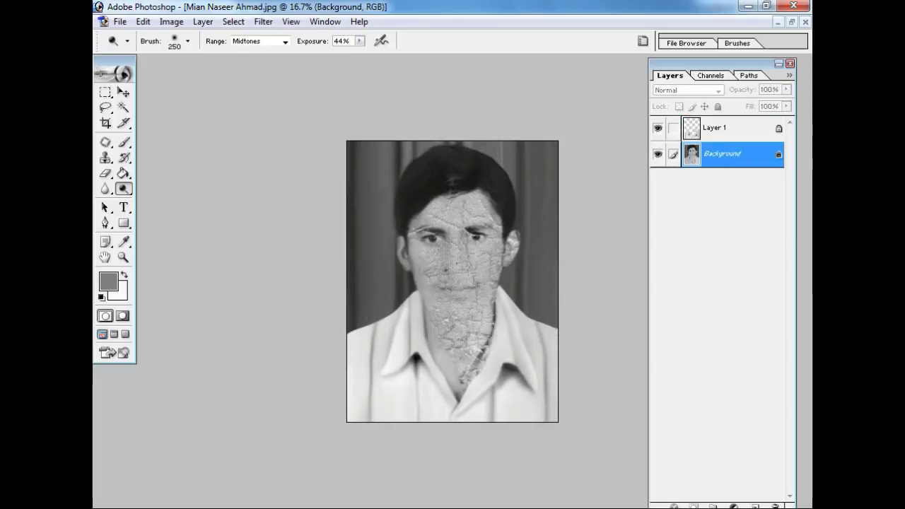
pyautogui.click(106, 158)
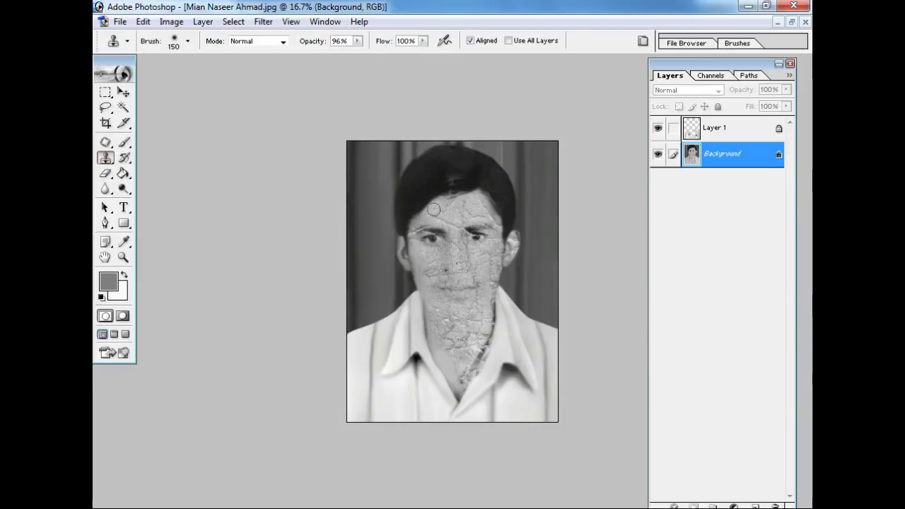
pyautogui.hotkey('ctrl', '+')
pyautogui.hotkey('ctrl', '+')
pyautogui.press('[')
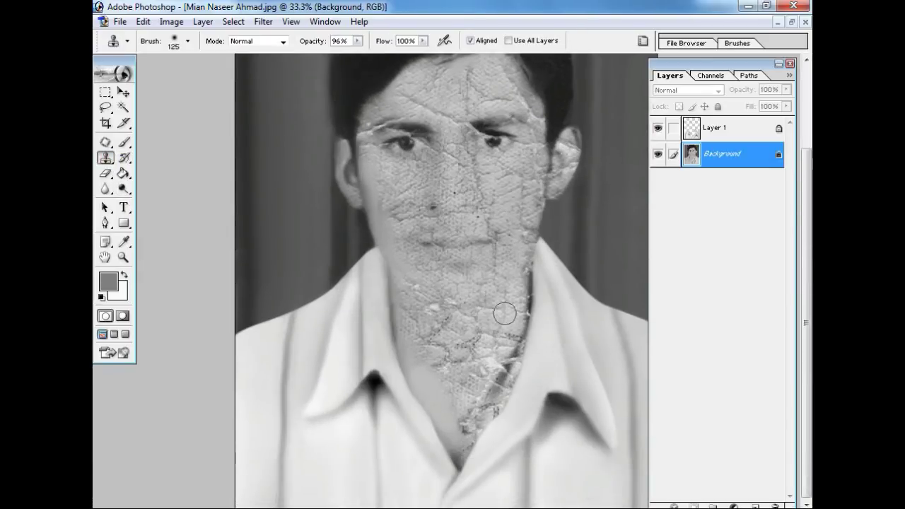
pyautogui.hotkey('ctrl', '+')
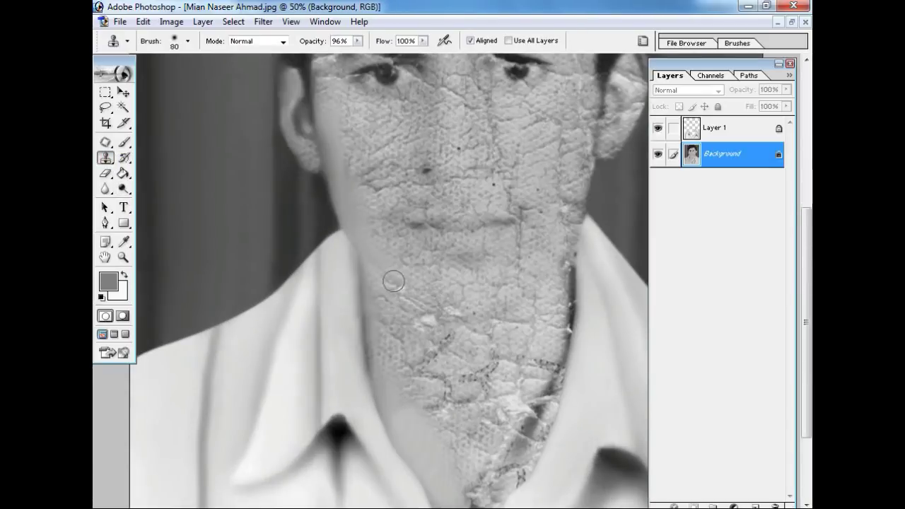
# Step: Trace a Pen path around the chin, jaw and cheeks below the eyes, then make it a selection
pyautogui.press('p')
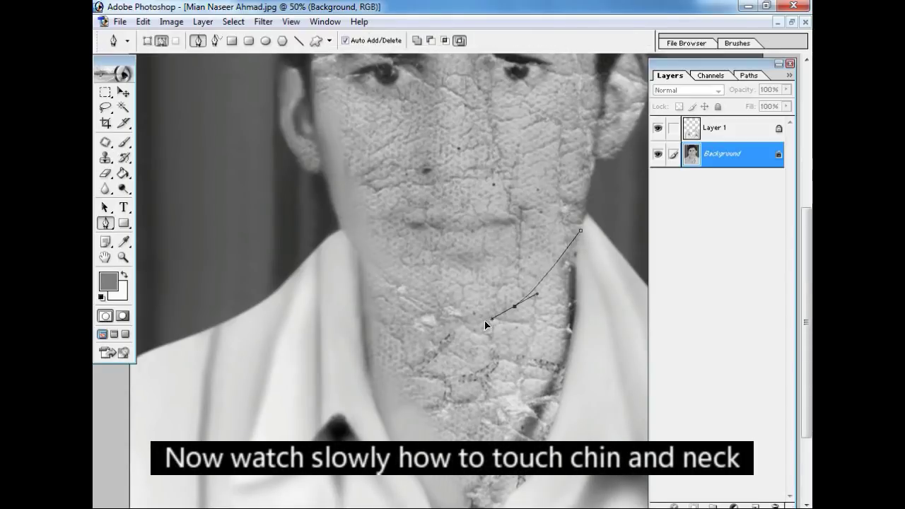
pyautogui.moveTo(486, 323); pyautogui.dragTo(433, 314)
pyautogui.moveTo(354, 246); pyautogui.dragTo(336, 216)
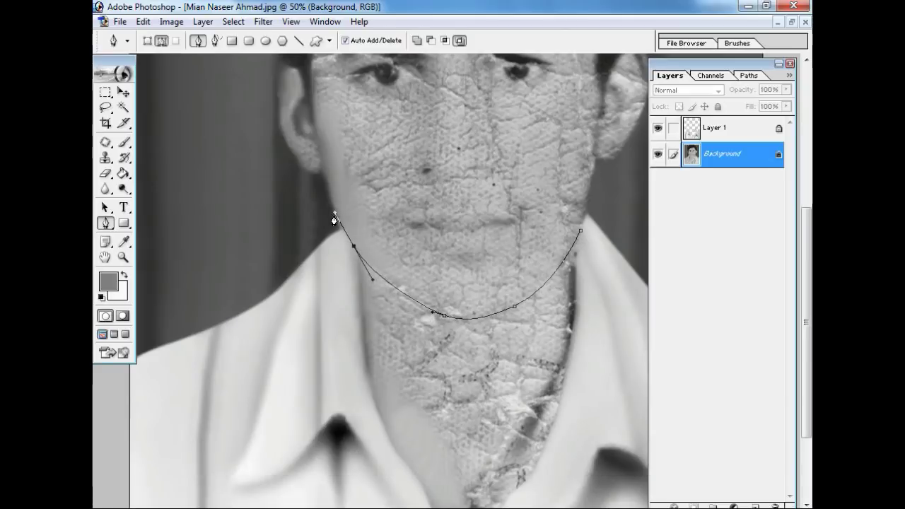
pyautogui.keyDown('alt'); pyautogui.click(354, 247); pyautogui.keyUp('alt')
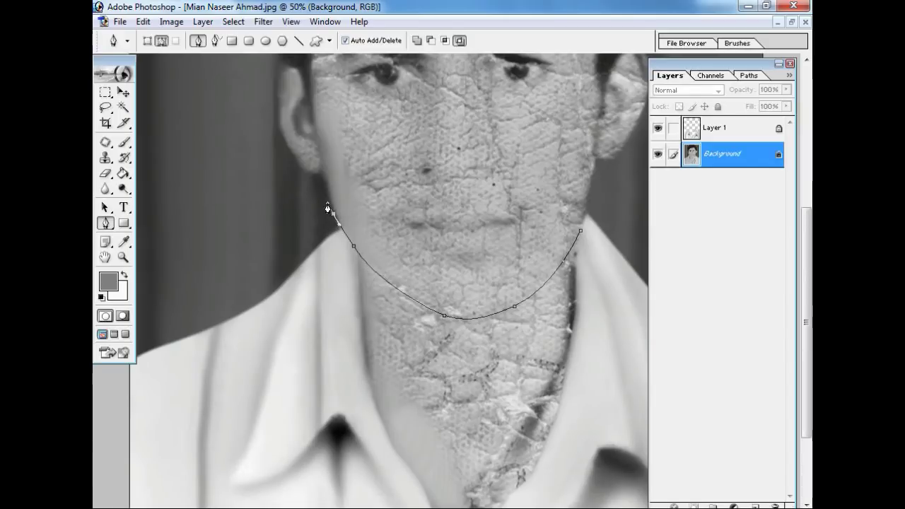
pyautogui.scroll(3, 368, 244)
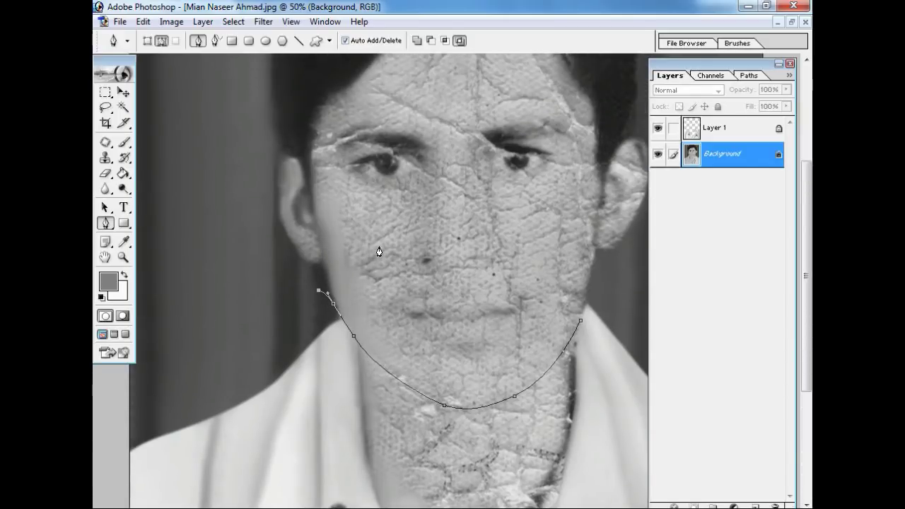
pyautogui.moveTo(352, 209); pyautogui.dragTo(485, 196)
pyautogui.moveTo(582, 215); pyautogui.dragTo(612, 259)
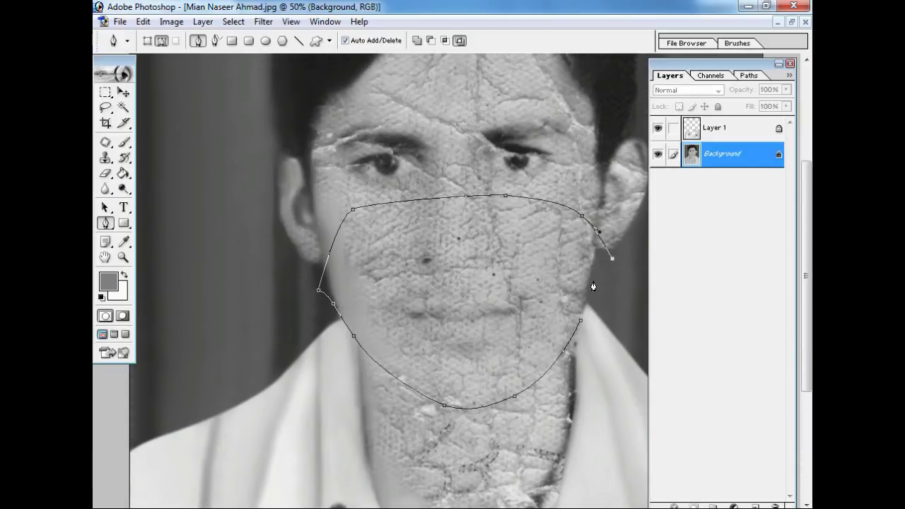
pyautogui.hotkey('ctrl', 'Return')
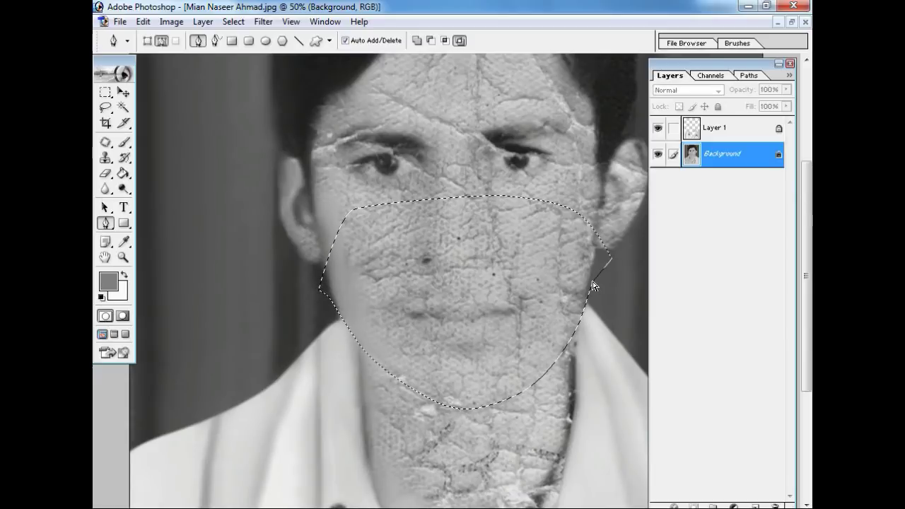
# Step: Feather the face selection by 3 pixels, deselect and reselect it, then invert it
pyautogui.hotkey('ctrl', 'alt', 'd')
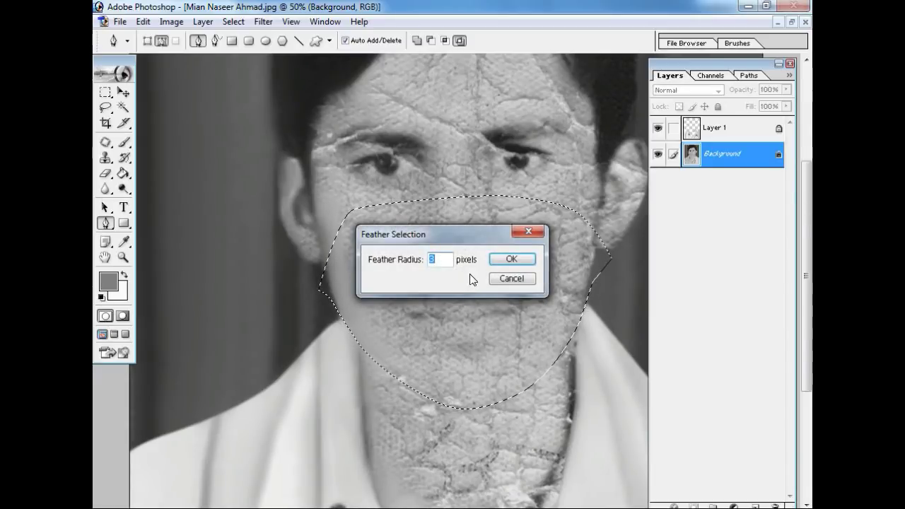
pyautogui.press('Return')
pyautogui.press('o')
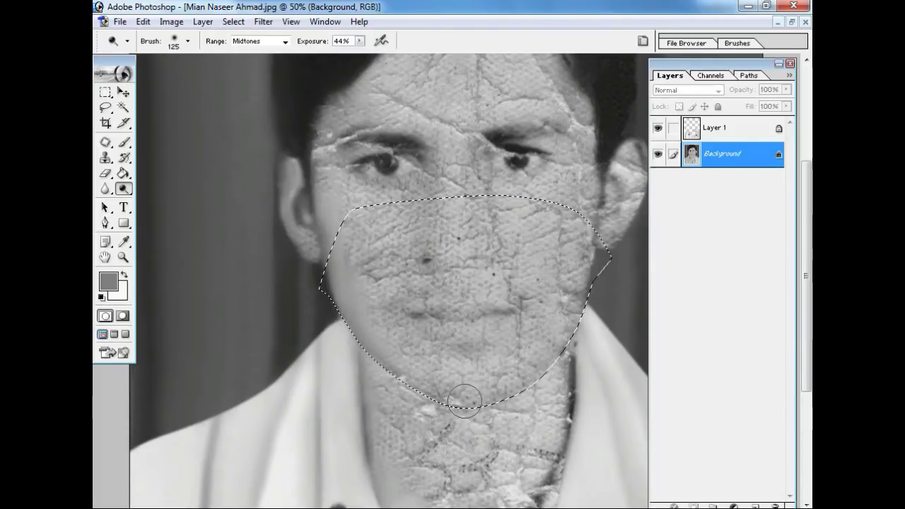
pyautogui.press('c')
pyautogui.hotkey('ctrl', 'd')
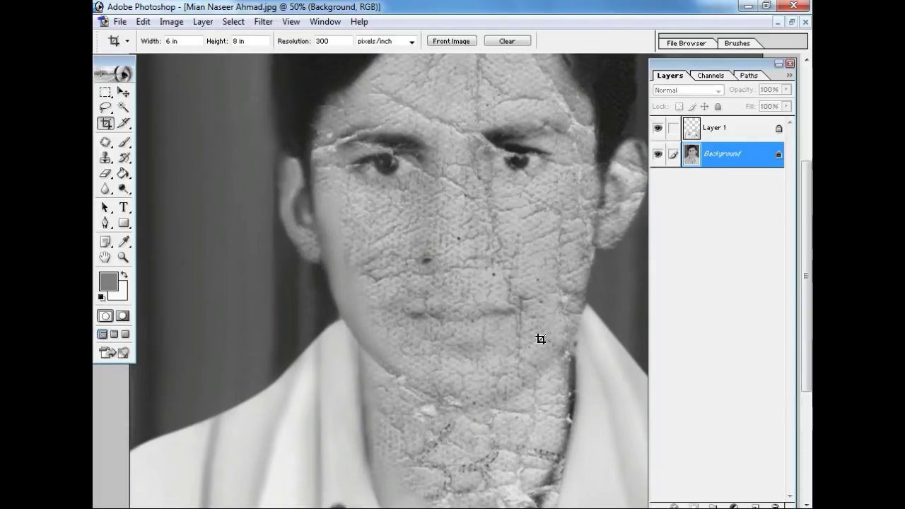
pyautogui.hotkey('ctrl', 'shift', 'd')
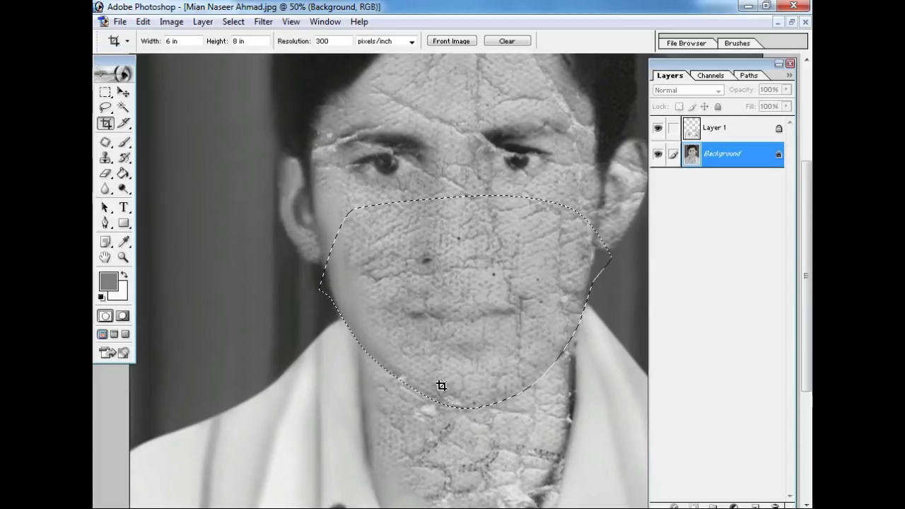
pyautogui.hotkey('ctrl', 'shift', 'i')
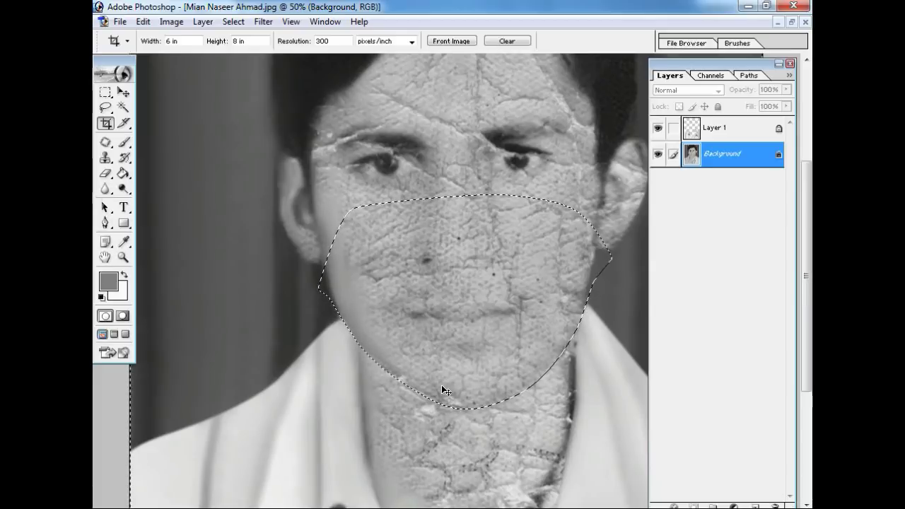
# Step: Pan to the neck with the Clone Stamp at size 70, zoomed to 66.7%
pyautogui.moveTo(394, 409); pyautogui.dragTo(391, 284)
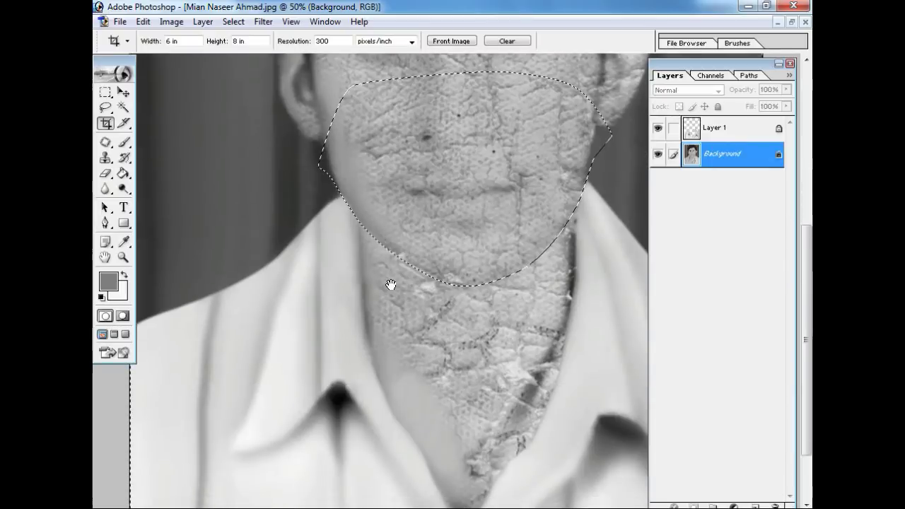
pyautogui.press('s')
pyautogui.press(']')
pyautogui.hotkey('ctrl', '+')
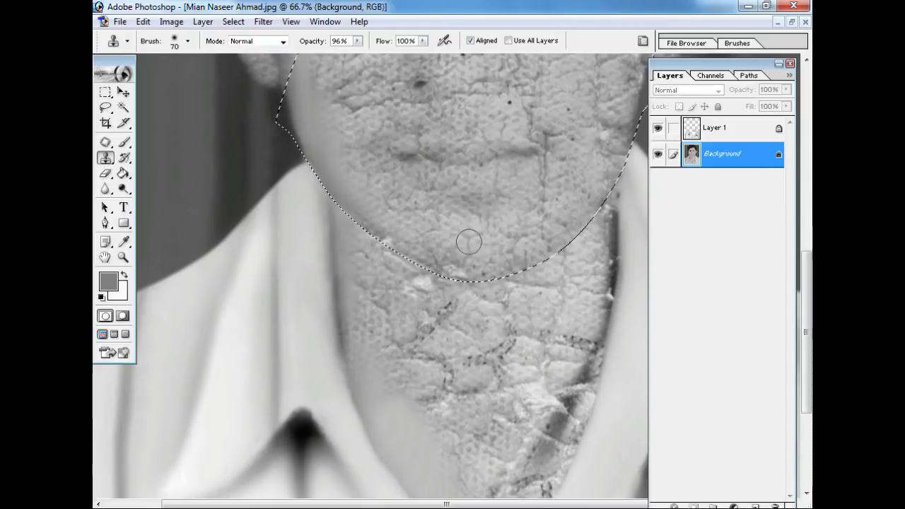
pyautogui.hotkey('alt', 's')
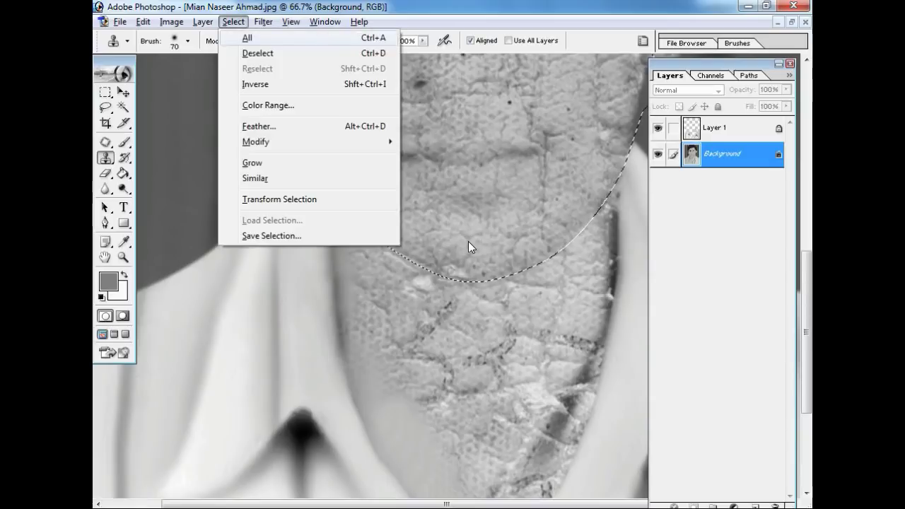
# Step: Feather the selection by 6 pixels and bring the whole face into view
pyautogui.press('f')
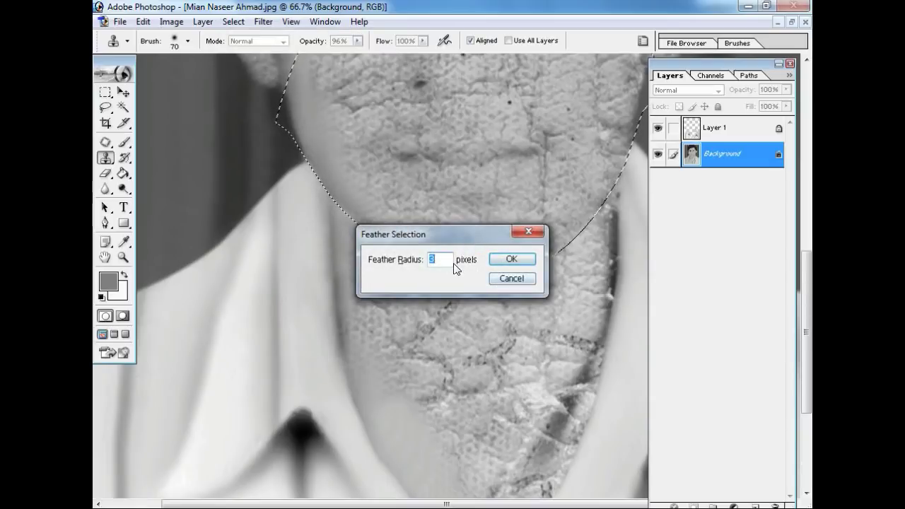
pyautogui.write('6')
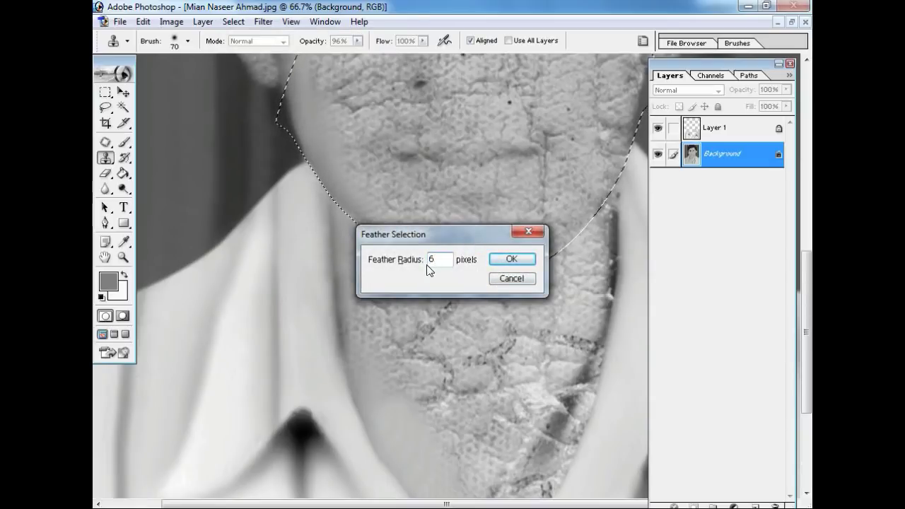
pyautogui.click(509, 263)
pyautogui.press('o')
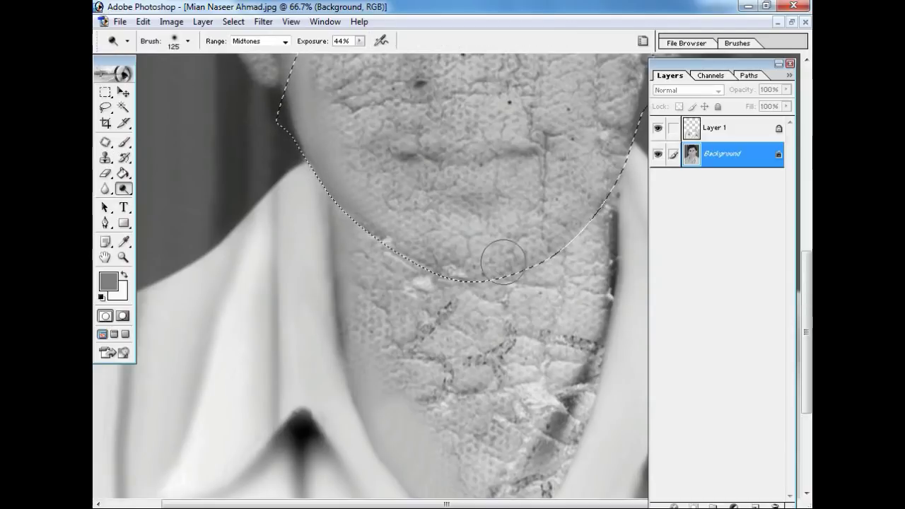
pyautogui.press(']')
pyautogui.press(']')
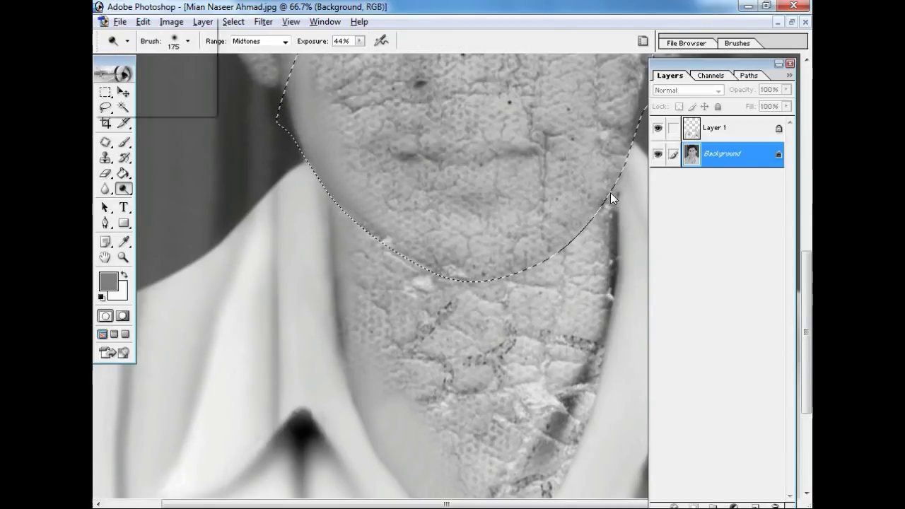
pyautogui.moveTo(611, 193); pyautogui.dragTo(561, 324)
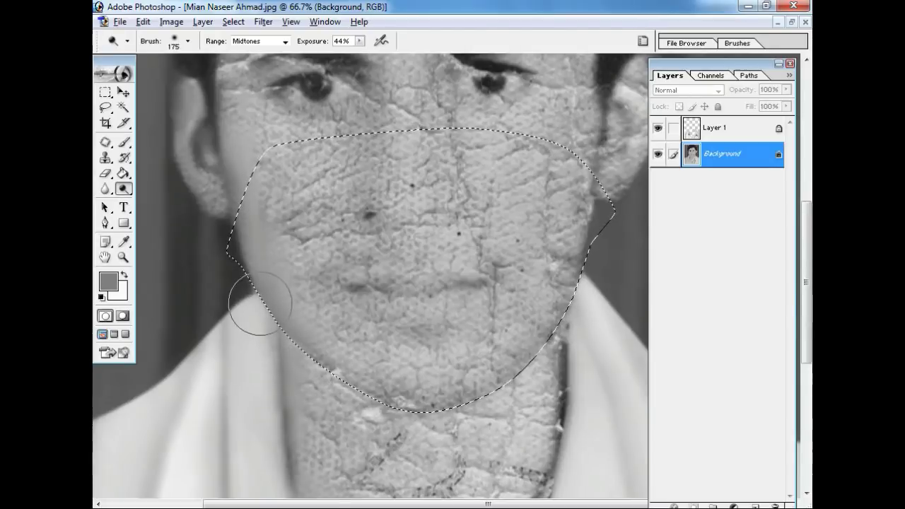
# Step: Deselect, zoom to 50%, reselect the feathered face, and set the Clone Stamp to size 90 at 66.7%
pyautogui.press('c')
pyautogui.hotkey('ctrl', 'd')
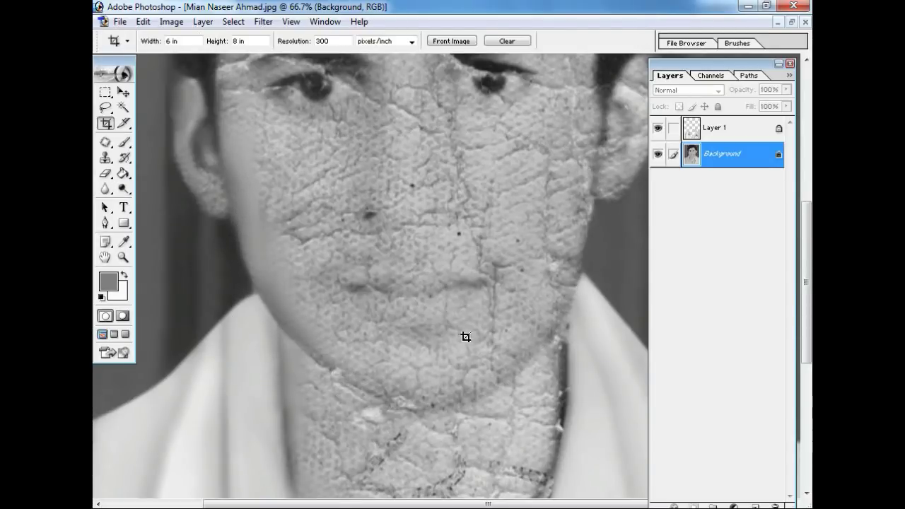
pyautogui.hotkey('ctrl', '-')
pyautogui.hotkey('ctrl', '-')
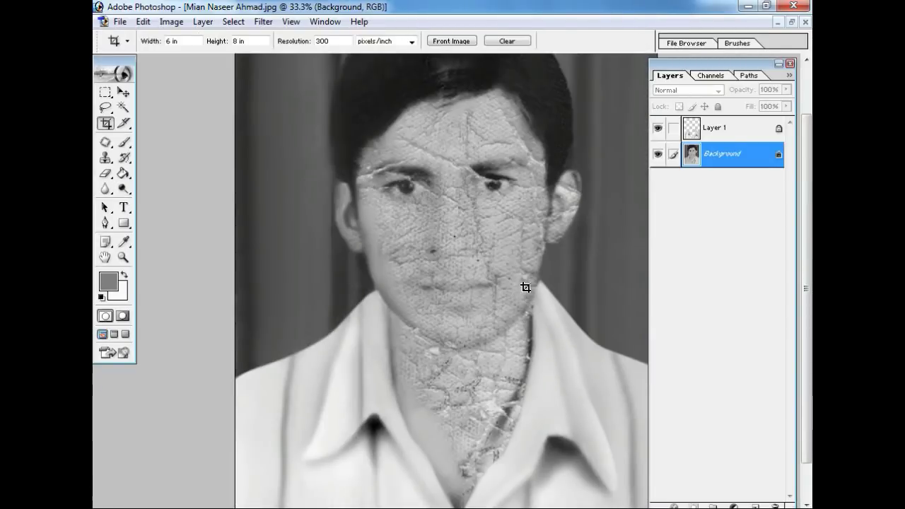
pyautogui.hotkey('ctrl', '+')
pyautogui.hotkey('ctrl', 'shift', 'd')
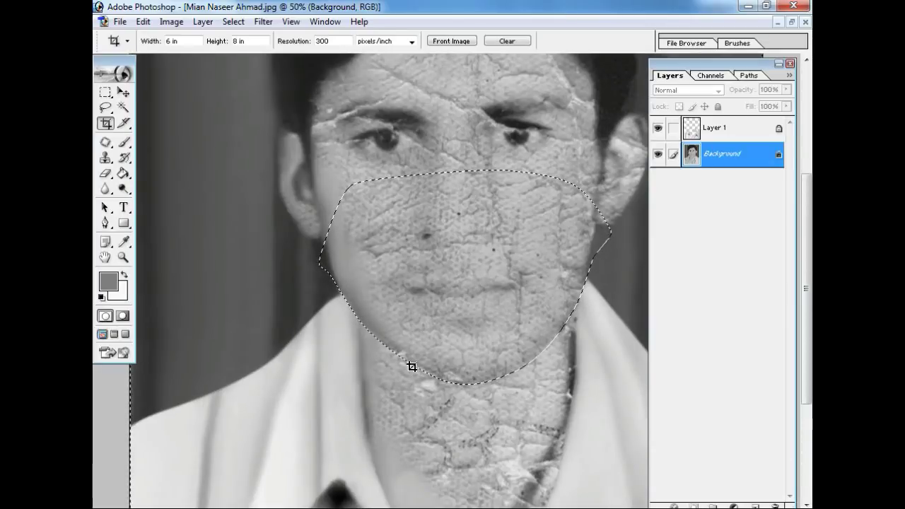
pyautogui.press('s')
pyautogui.hotkey('ctrl', '+')
pyautogui.press(']')
pyautogui.press(']')
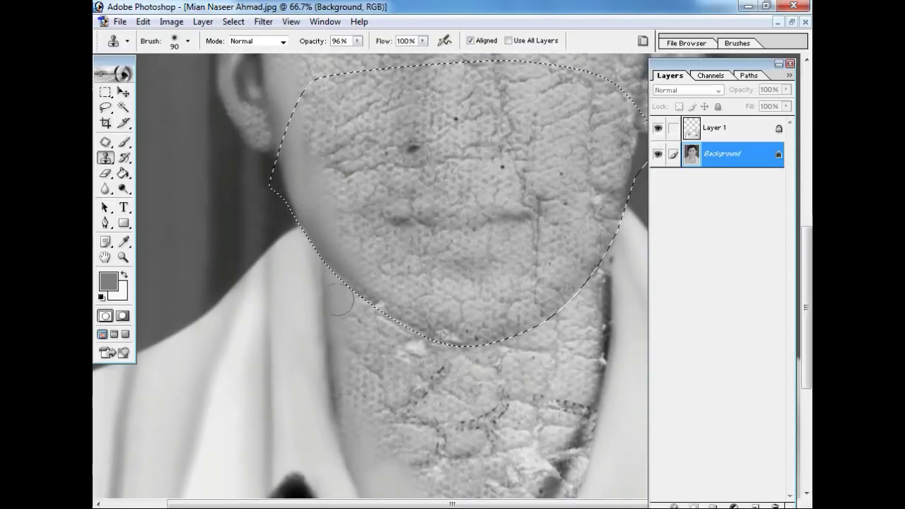
# Step: Clone clean skin over the cracks along the jaw and down the left side of the neck
pyautogui.keyDown('alt'); pyautogui.click(352, 333); pyautogui.keyUp('alt')
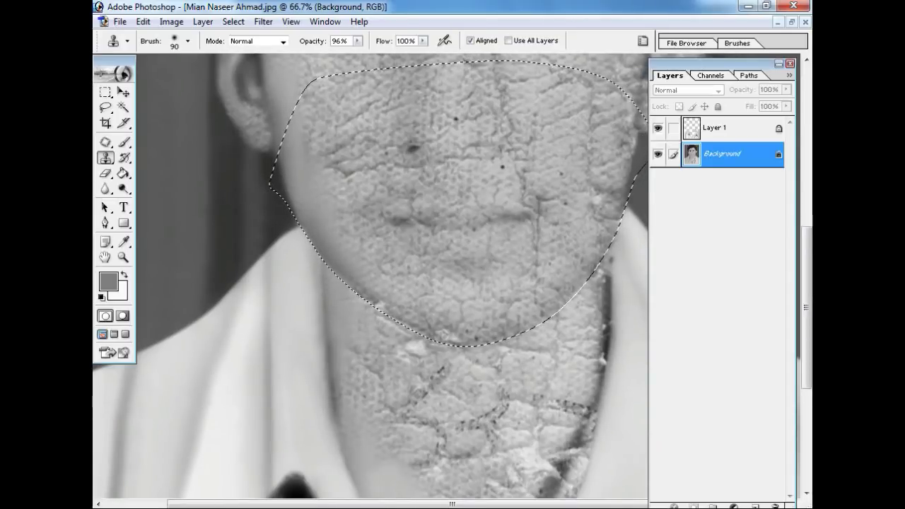
pyautogui.moveTo(356, 314)
pyautogui.mouseDown()
pyautogui.moveTo(411, 369)
pyautogui.moveTo(404, 337)
pyautogui.moveTo(383, 356)
pyautogui.mouseUp()
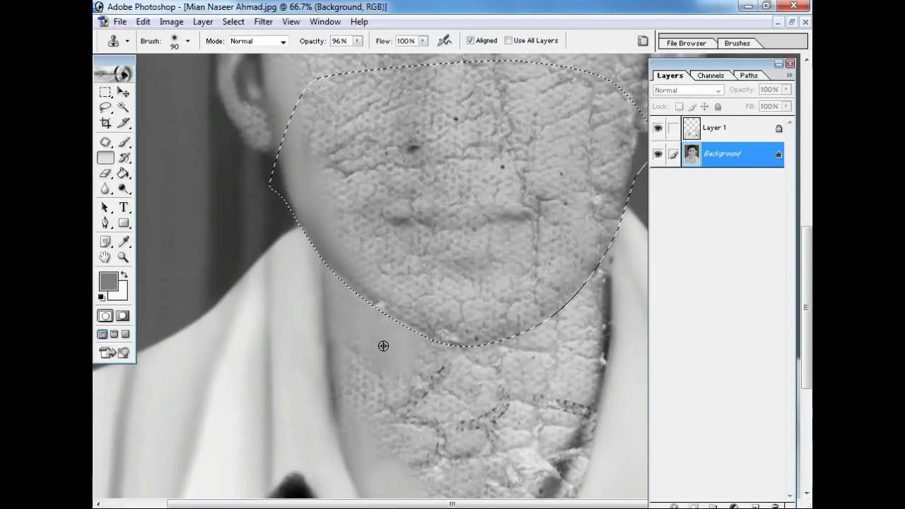
pyautogui.keyDown('alt'); pyautogui.click(357, 352); pyautogui.keyUp('alt')
pyautogui.moveTo(357, 363); pyautogui.dragTo(353, 358)
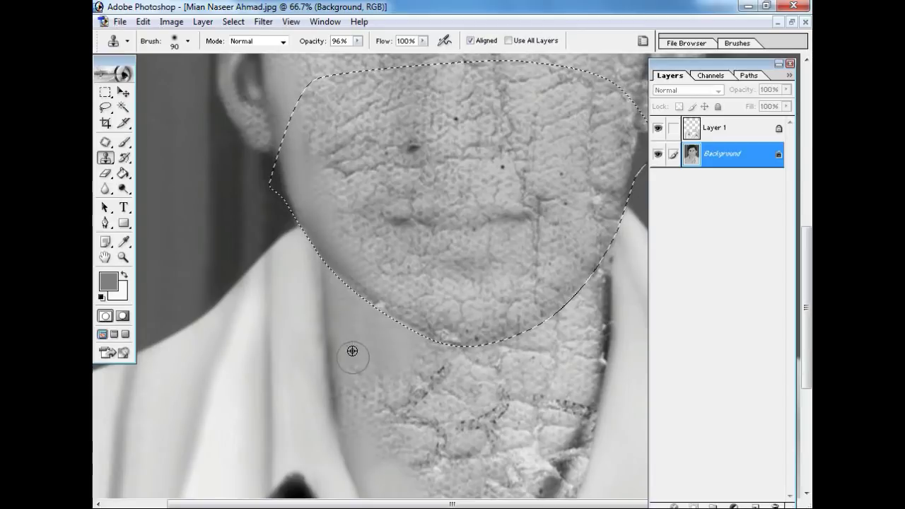
pyautogui.keyDown('alt'); pyautogui.click(350, 398); pyautogui.keyUp('alt')
pyautogui.moveTo(355, 411); pyautogui.dragTo(357, 419)
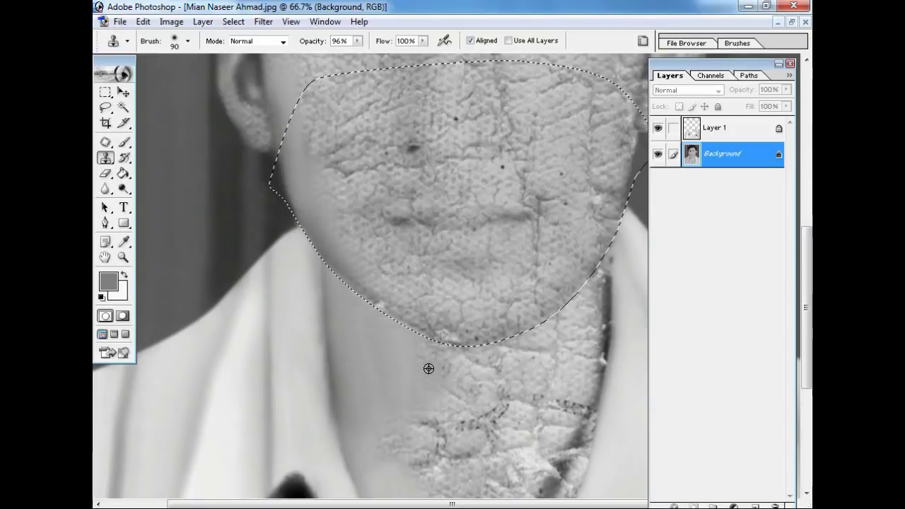
pyautogui.moveTo(432, 369); pyautogui.dragTo(447, 373)
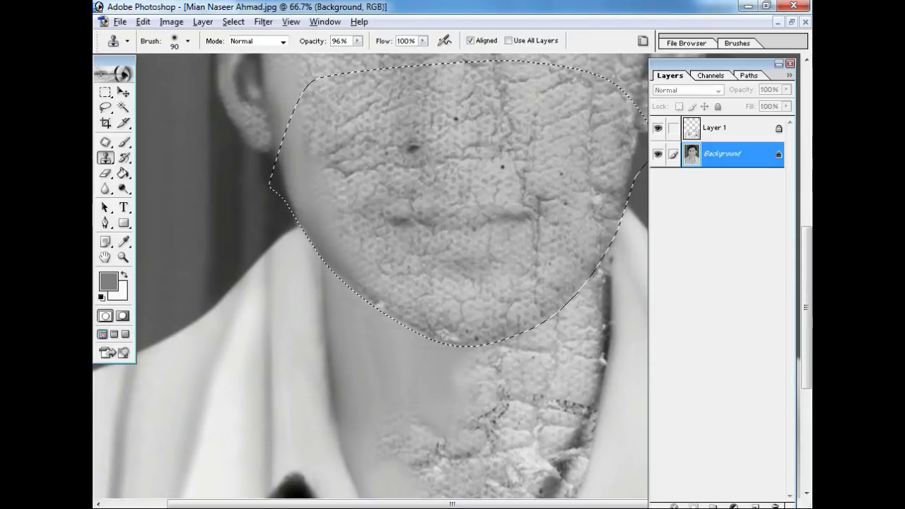
pyautogui.scroll(-5, 430, 412)
pyautogui.hotkey('ctrl', '-')
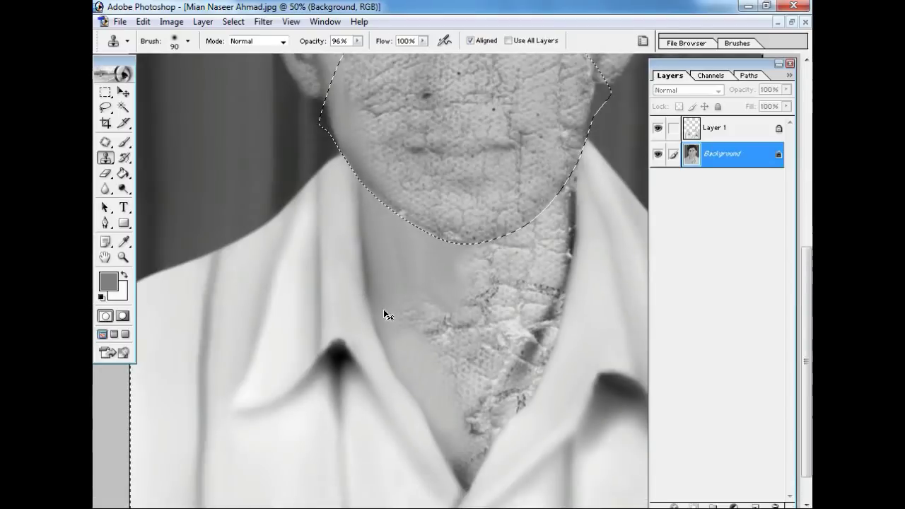
# Step: With a size-100 clone brush at 50% zoom, paint clean neck skin over the cracked patch
pyautogui.press(']')
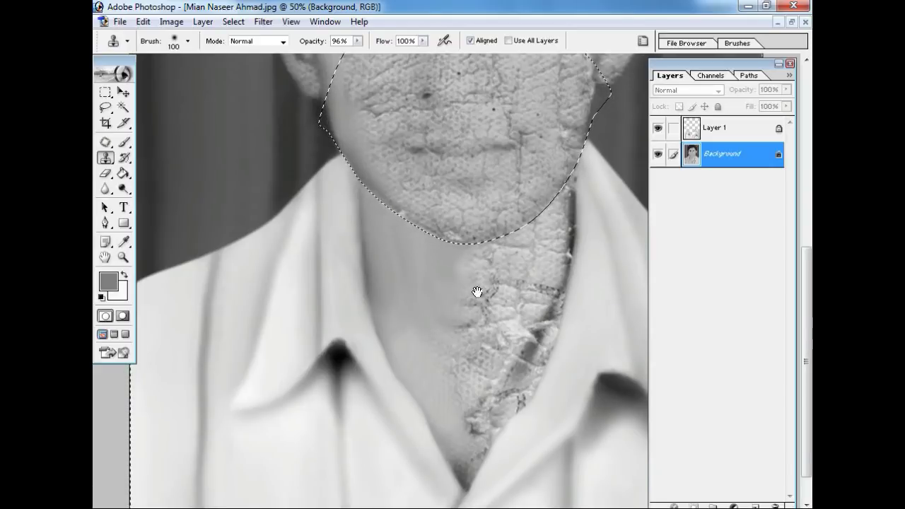
pyautogui.moveTo(478, 295); pyautogui.dragTo(448, 333)
pyautogui.hotkey('ctrl', '-')
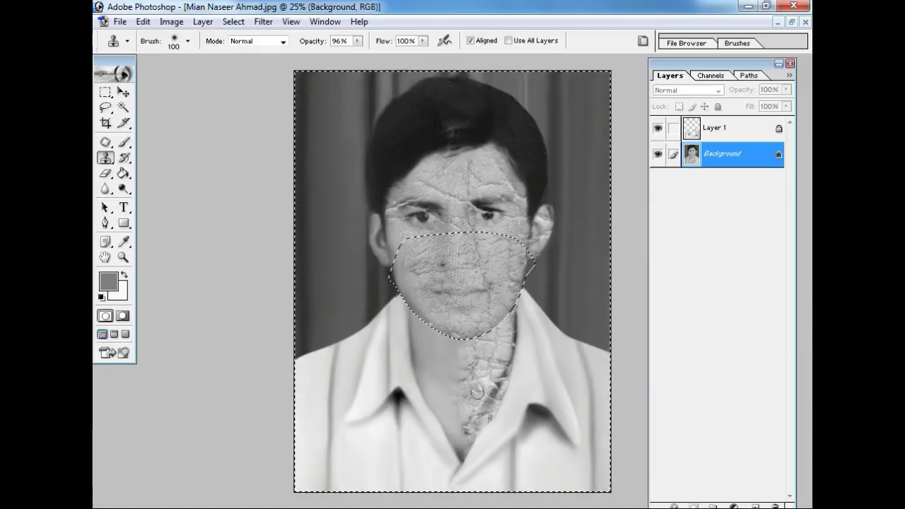
pyautogui.hotkey('ctrl', '+')
pyautogui.hotkey('ctrl', '+')
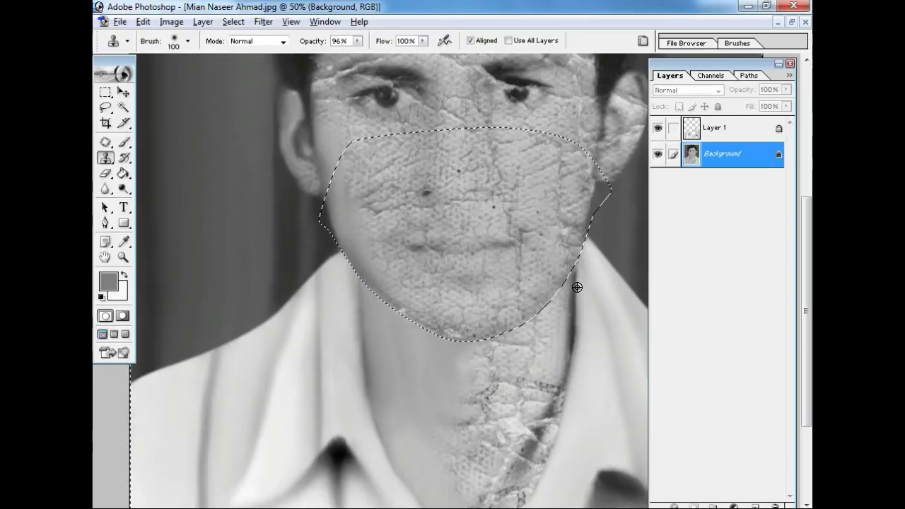
pyautogui.keyDown('alt'); pyautogui.click(550, 359); pyautogui.keyUp('alt')
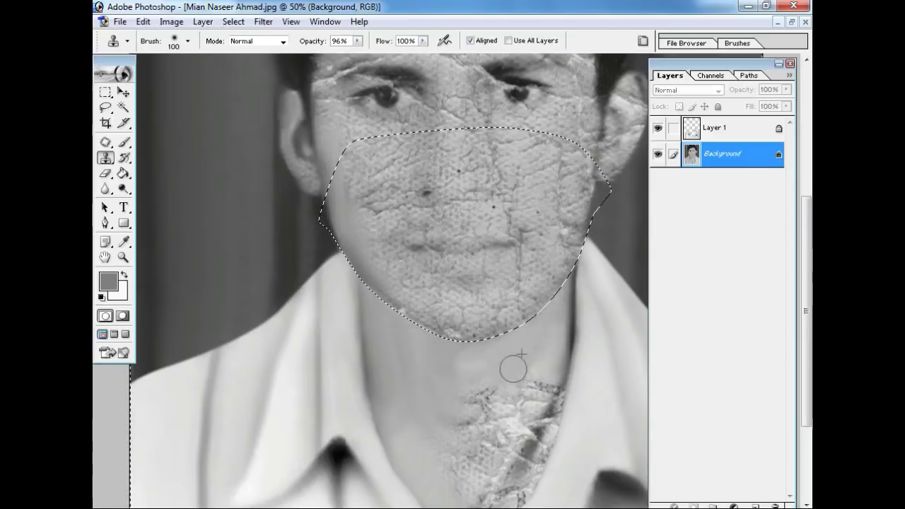
pyautogui.keyDown('alt'); pyautogui.click(562, 403); pyautogui.keyUp('alt')
pyautogui.moveTo(563, 415); pyautogui.dragTo(563, 421)
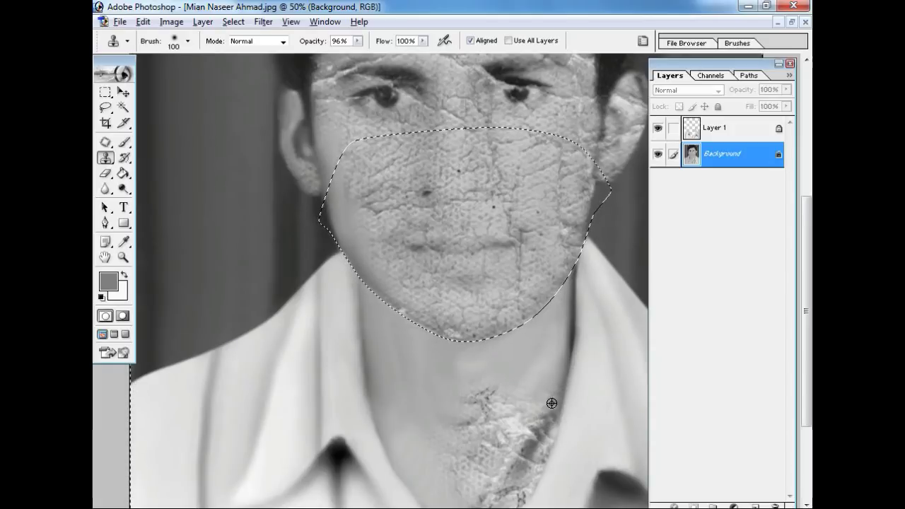
pyautogui.moveTo(552, 437); pyautogui.dragTo(544, 447)
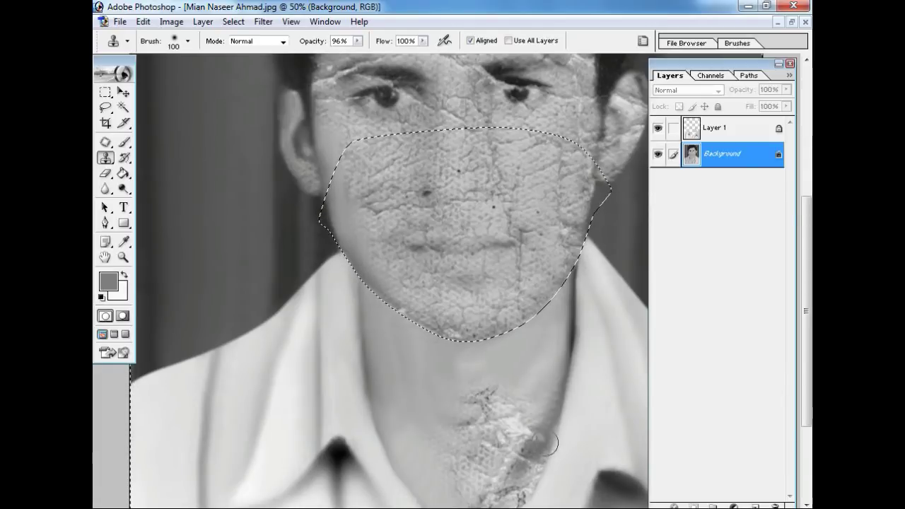
pyautogui.moveTo(552, 426); pyautogui.dragTo(541, 461)
pyautogui.moveTo(532, 420); pyautogui.dragTo(522, 445)
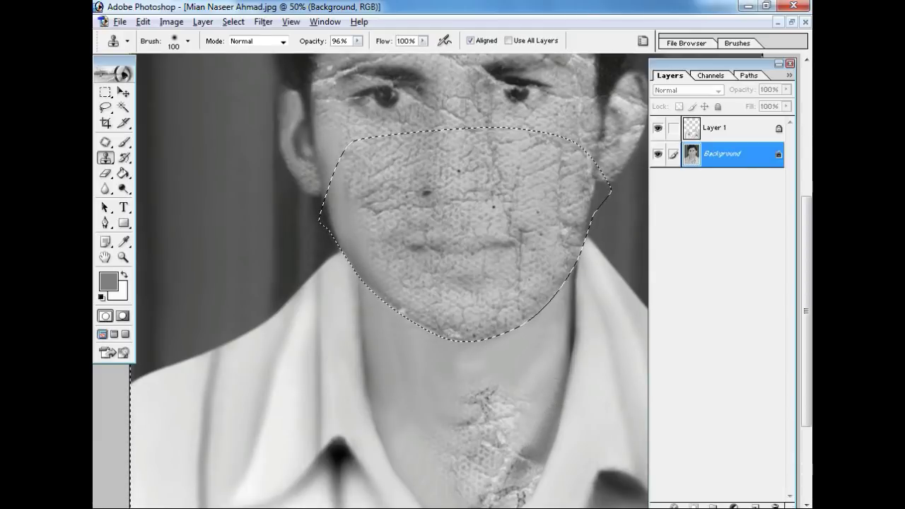
# Step: Raise the brush to 150, clone over the remaining neck patches up to the collar, then deselect
pyautogui.scroll(-3, 560, 408)
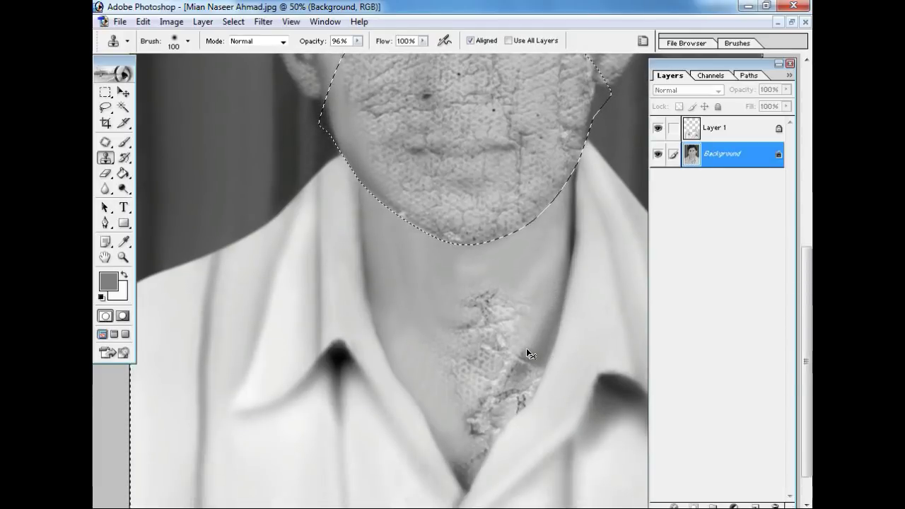
pyautogui.hotkey('ctrl', '-')
pyautogui.press(']')
pyautogui.press(']')
pyautogui.hotkey('ctrl', '+')
pyautogui.scroll(-3, 499, 339)
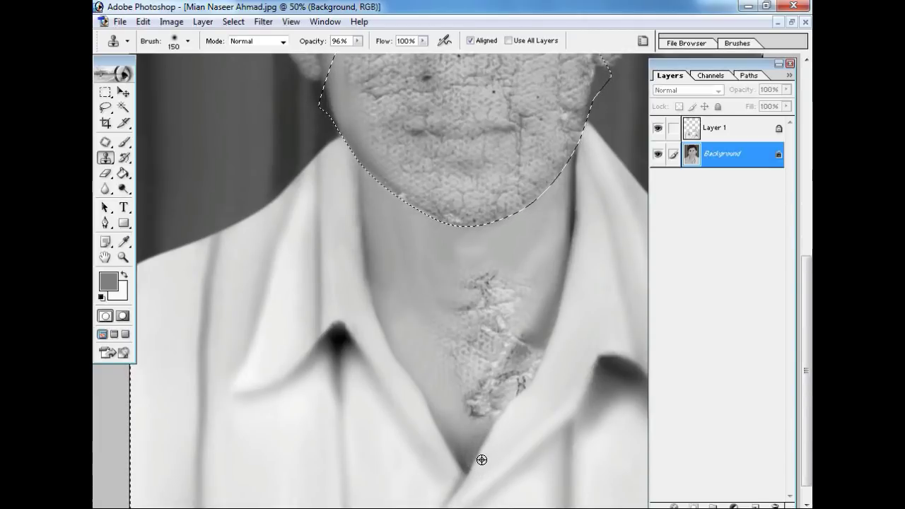
pyautogui.moveTo(500, 423); pyautogui.dragTo(487, 400)
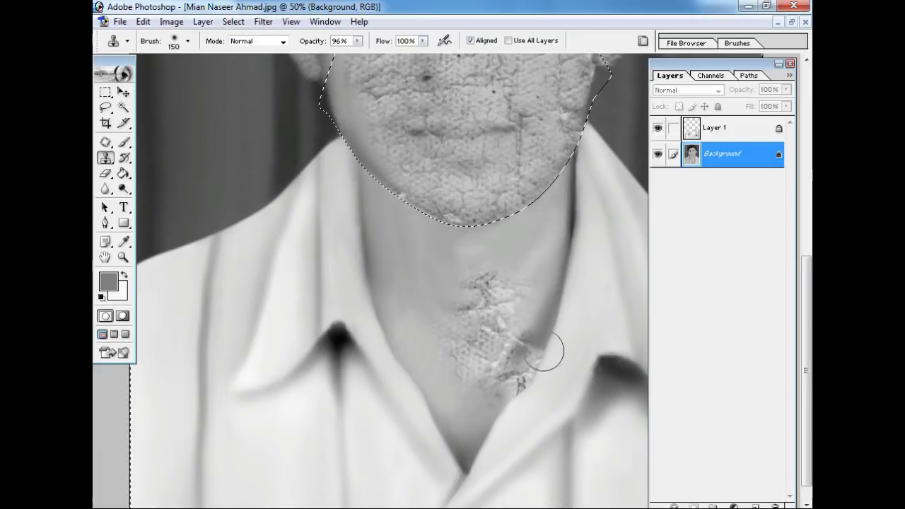
pyautogui.moveTo(530, 380)
pyautogui.mouseDown()
pyautogui.moveTo(514, 379)
pyautogui.moveTo(517, 389)
pyautogui.mouseUp()
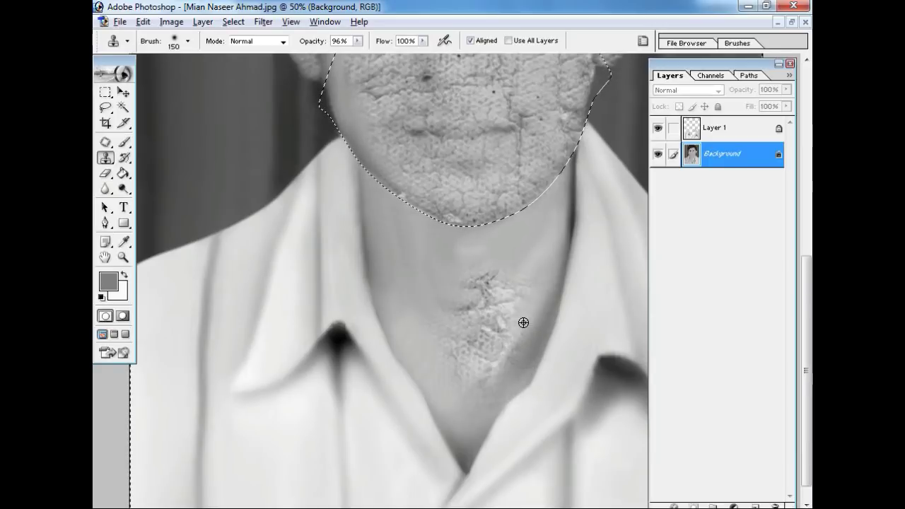
pyautogui.moveTo(485, 364)
pyautogui.mouseDown()
pyautogui.moveTo(473, 372)
pyautogui.moveTo(491, 387)
pyautogui.mouseUp()
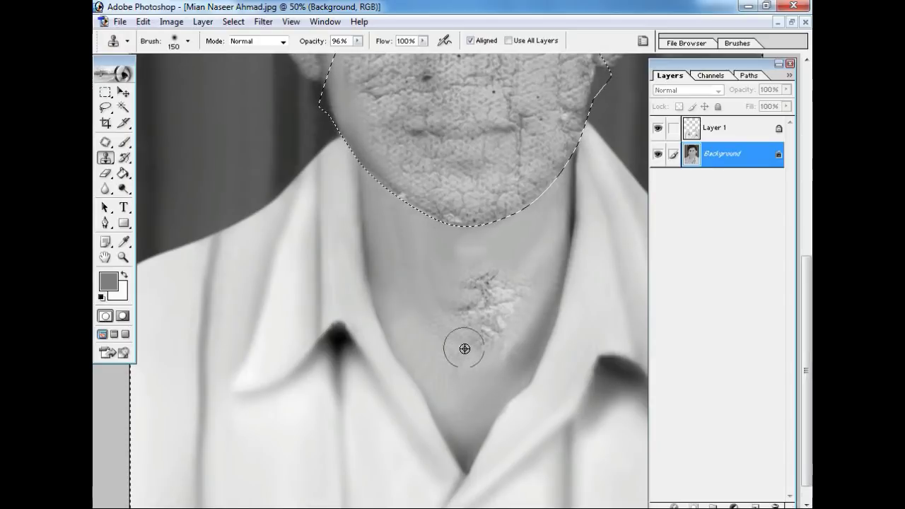
pyautogui.moveTo(442, 328)
pyautogui.mouseDown()
pyautogui.moveTo(485, 324)
pyautogui.moveTo(495, 339)
pyautogui.moveTo(514, 310)
pyautogui.moveTo(503, 347)
pyautogui.moveTo(525, 304)
pyautogui.mouseUp()
pyautogui.moveTo(517, 270); pyautogui.dragTo(504, 290)
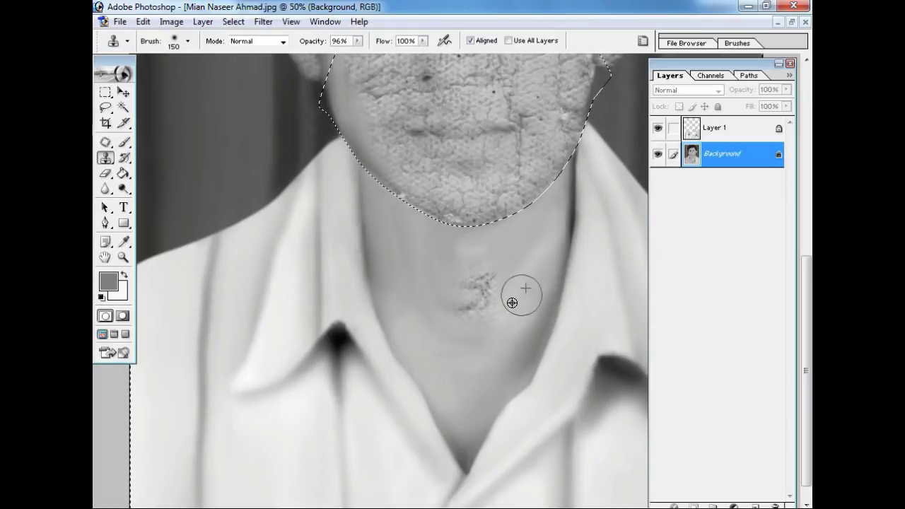
pyautogui.moveTo(499, 311)
pyautogui.mouseDown()
pyautogui.moveTo(473, 307)
pyautogui.moveTo(483, 283)
pyautogui.mouseUp()
pyautogui.moveTo(493, 299)
pyautogui.mouseDown()
pyautogui.moveTo(498, 293)
pyautogui.moveTo(471, 301)
pyautogui.mouseUp()
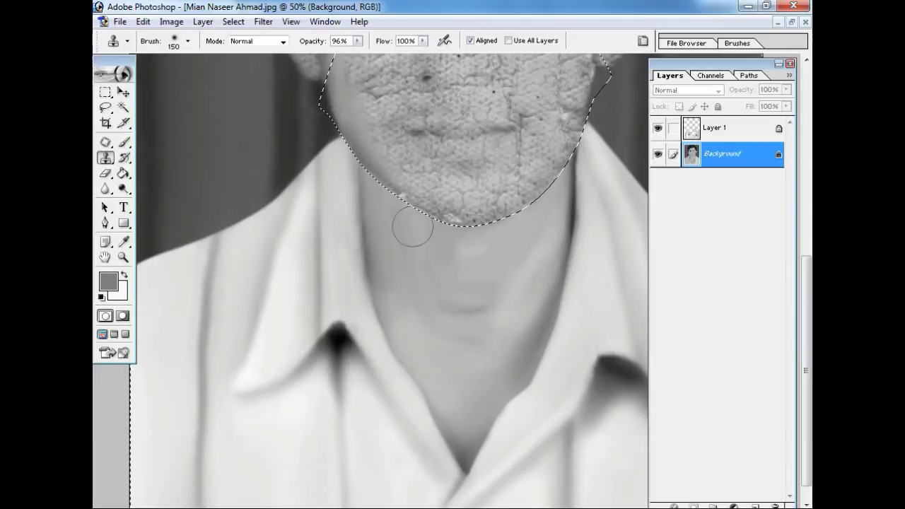
pyautogui.press('c')
pyautogui.hotkey('ctrl', 'd')
# Step: Zoom back onto the face with the Clone Stamp and shrink the brush to size 80
pyautogui.hotkey('ctrl', '-')
pyautogui.hotkey('ctrl', '-')
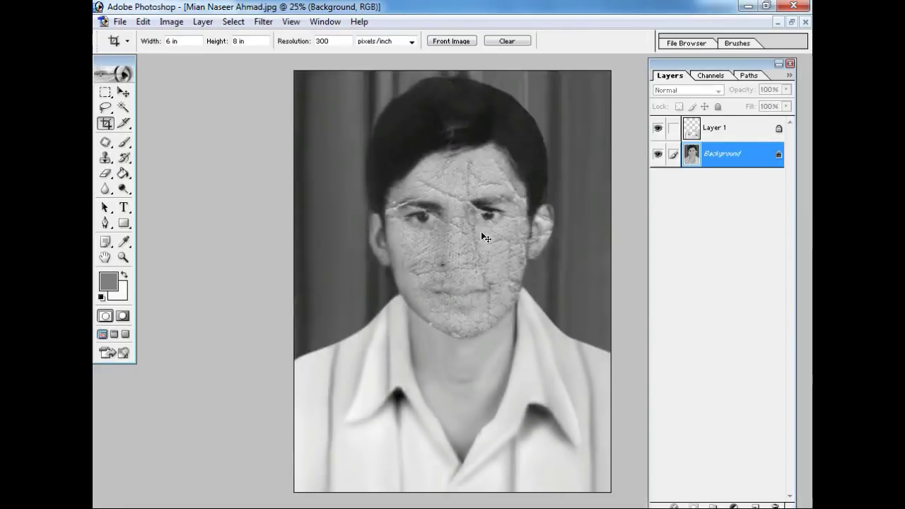
pyautogui.hotkey('ctrl', '-')
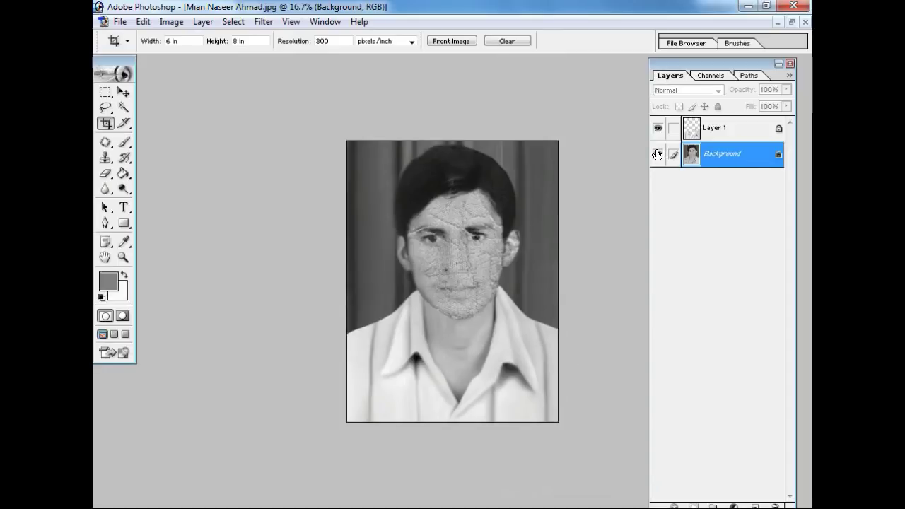
pyautogui.hotkey('ctrl', '+')
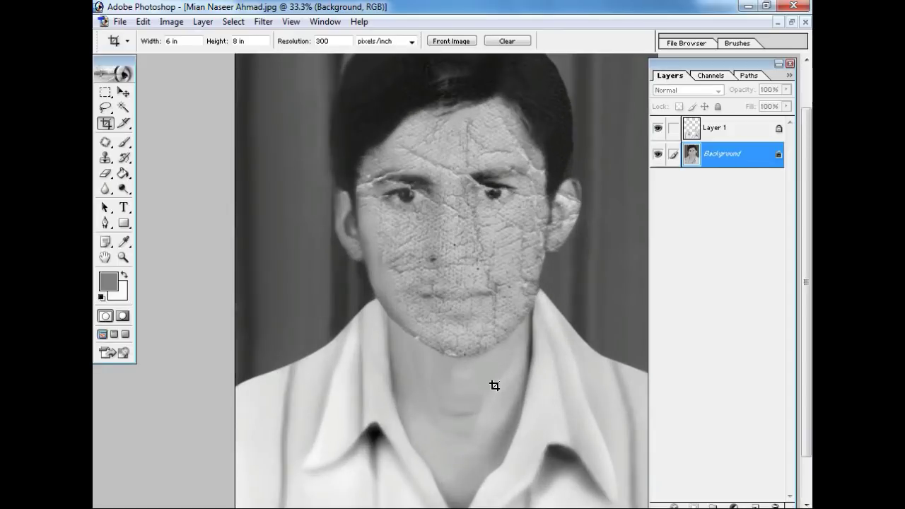
pyautogui.press('s')
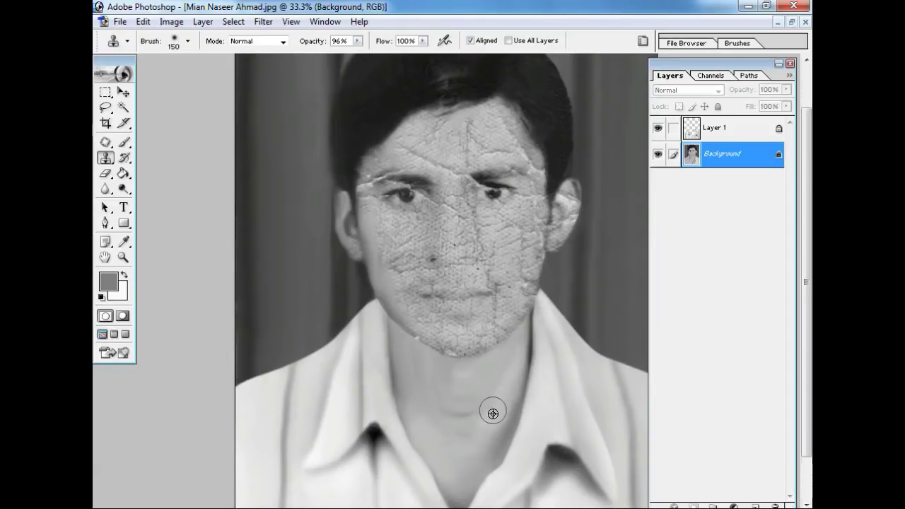
pyautogui.moveTo(520, 289)
pyautogui.mouseDown()
pyautogui.moveTo(520, 236)
pyautogui.moveTo(566, 319)
pyautogui.mouseUp()
pyautogui.hotkey('ctrl', '-')
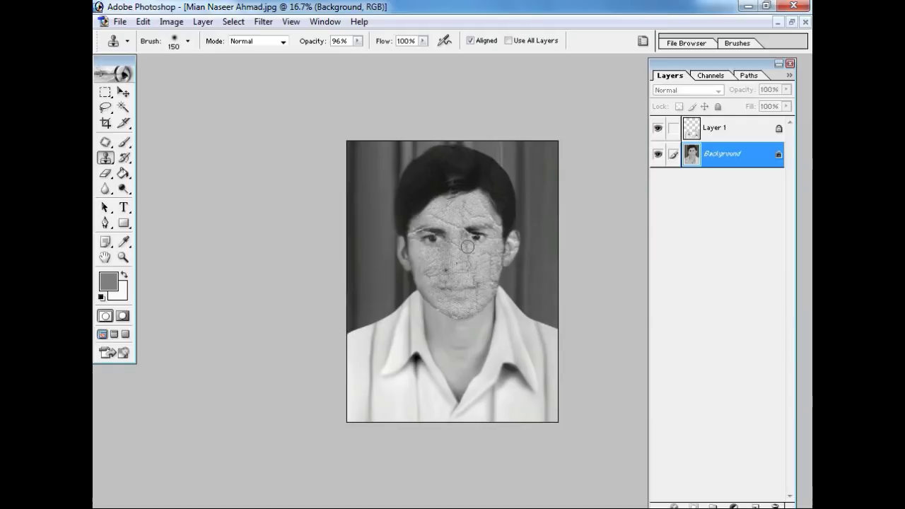
pyautogui.hotkey('ctrl', '=')
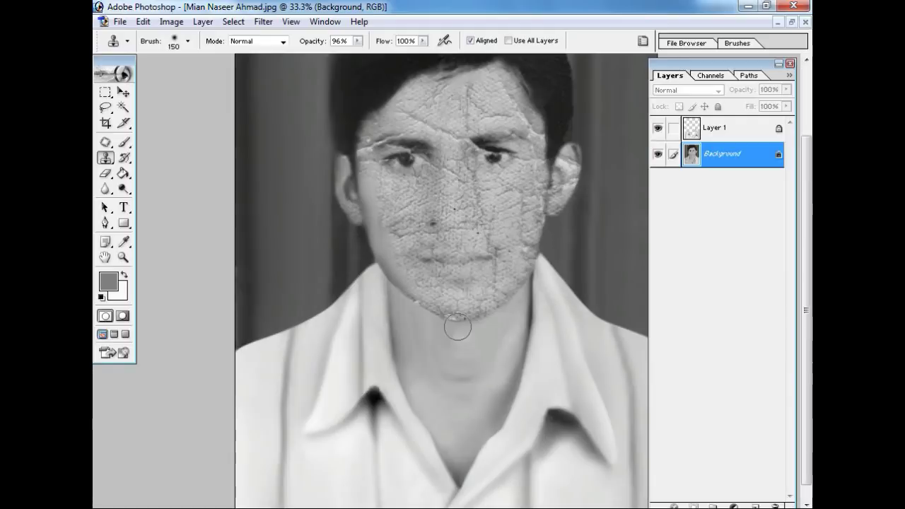
pyautogui.hotkey('ctrl', '=')
pyautogui.press('[')
pyautogui.press('[')
pyautogui.press('[')
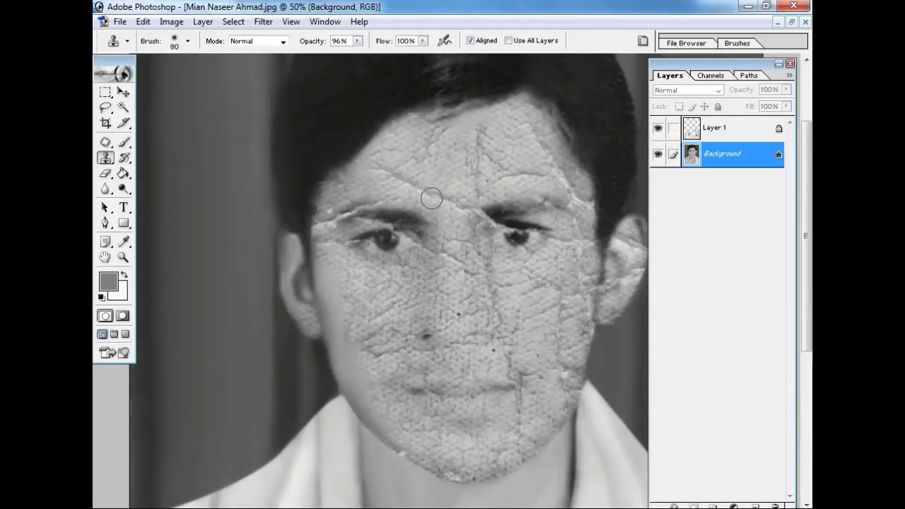
# Step: Lower clone opacity to 56% and clone smooth skin over forehead cracks near the hairline
pyautogui.hotkey('ctrl', '=')
pyautogui.scroll(2, 348, 215)
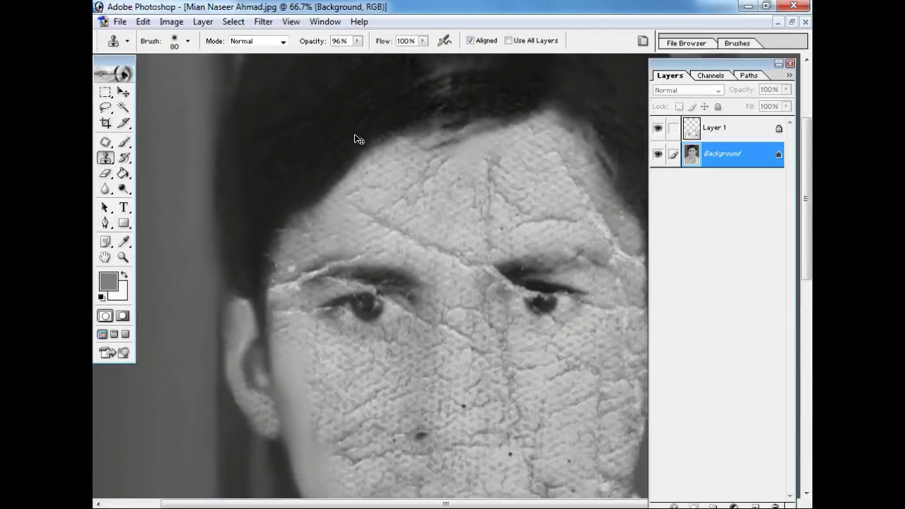
pyautogui.click(358, 41)
pyautogui.moveTo(341, 55); pyautogui.dragTo(317, 55)
pyautogui.click(358, 203)
pyautogui.keyDown('alt'); pyautogui.click(391, 180); pyautogui.keyUp('alt')
pyautogui.moveTo(435, 157)
pyautogui.mouseDown()
pyautogui.moveTo(449, 159)
pyautogui.moveTo(394, 164)
pyautogui.mouseUp()
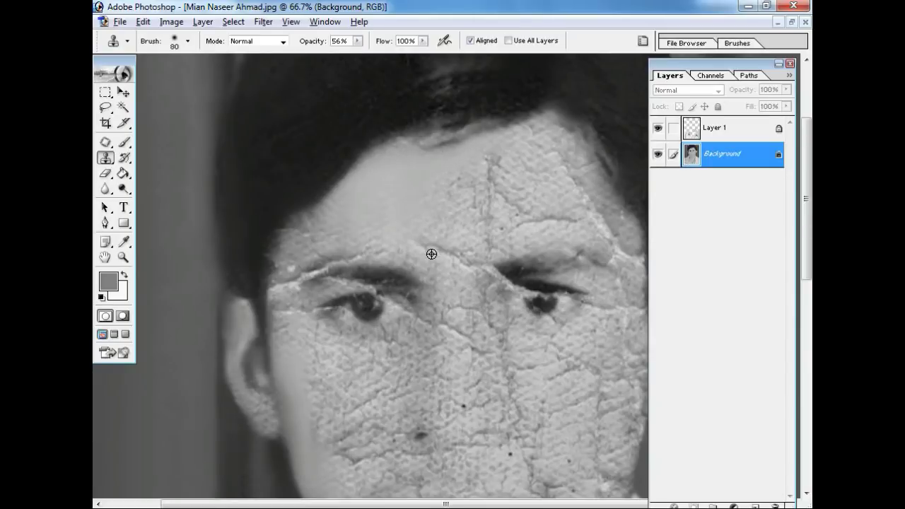
pyautogui.moveTo(429, 245); pyautogui.dragTo(446, 245)
# Step: At 100% zoom, clone over the white crack above the left eyebrow and along it
pyautogui.hotkey('ctrl', '-')
pyautogui.hotkey('ctrl', '-')
pyautogui.hotkey('ctrl', '+')
pyautogui.hotkey('ctrl', '+')
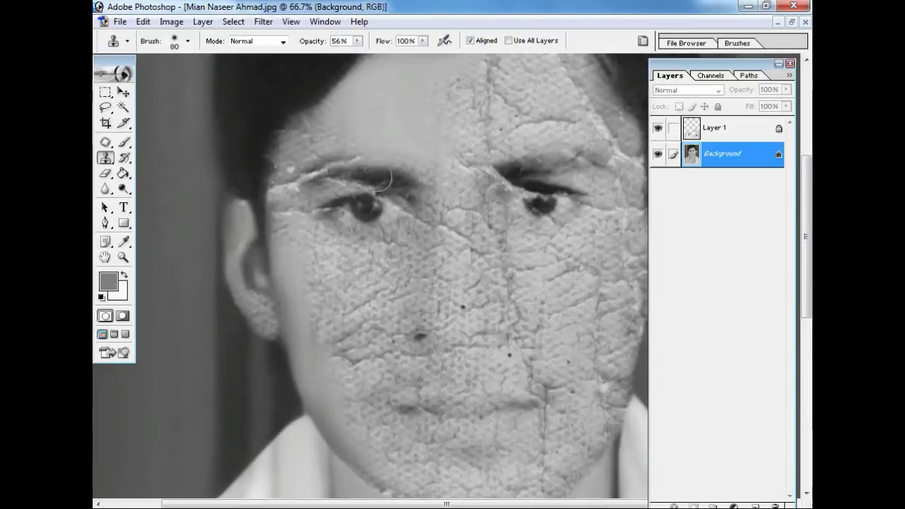
pyautogui.hotkey('ctrl', '+')
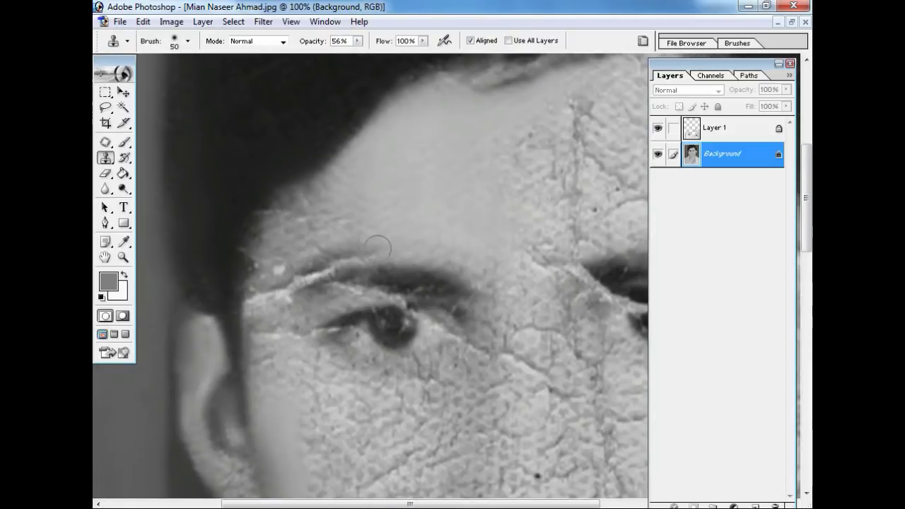
pyautogui.scroll(-2, 375, 248)
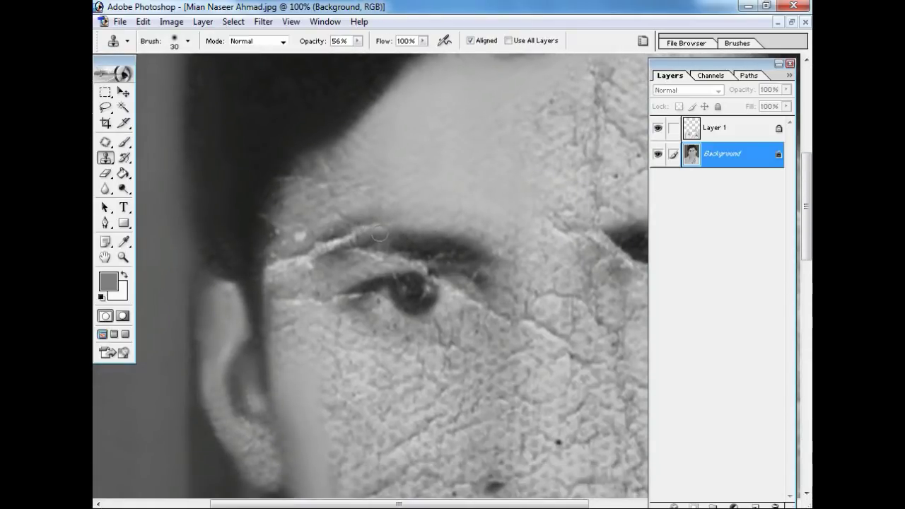
pyautogui.moveTo(411, 243)
pyautogui.mouseDown()
pyautogui.moveTo(365, 233)
pyautogui.moveTo(411, 241)
pyautogui.moveTo(319, 247)
pyautogui.moveTo(300, 234)
pyautogui.mouseUp()
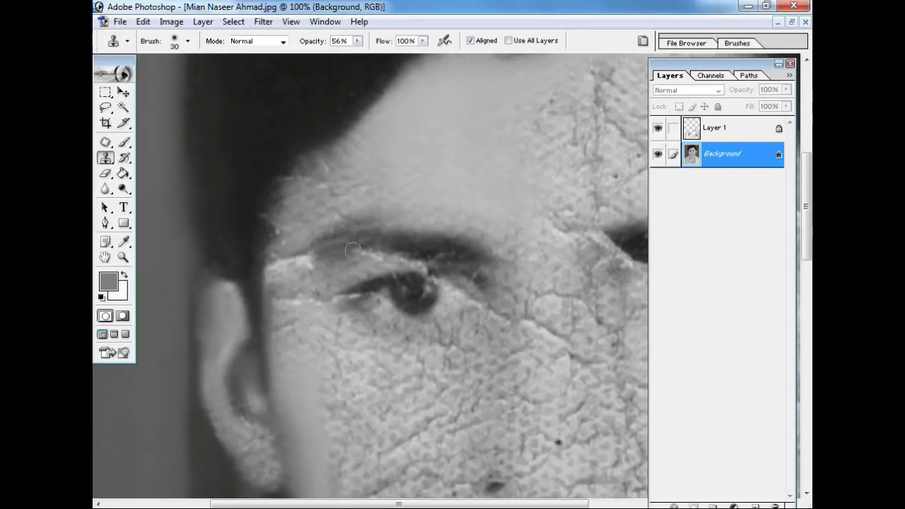
pyautogui.moveTo(374, 257); pyautogui.dragTo(369, 246)
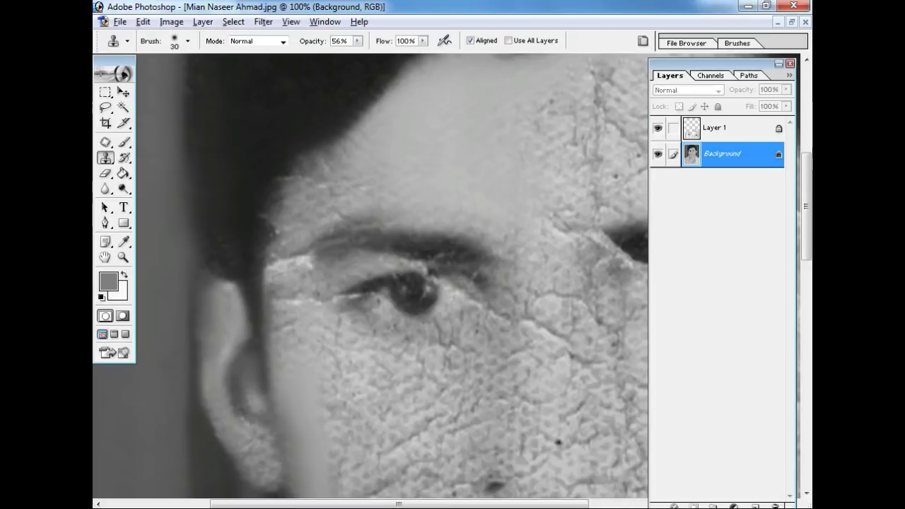
pyautogui.hotkey('ctrl', '-')
pyautogui.hotkey('ctrl', '-')
pyautogui.hotkey('ctrl', '+')
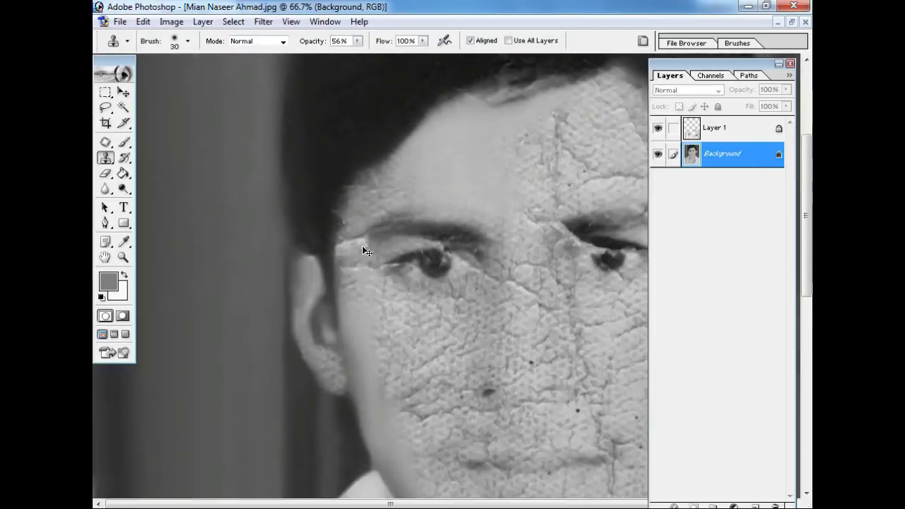
pyautogui.hotkey('ctrl', '+')
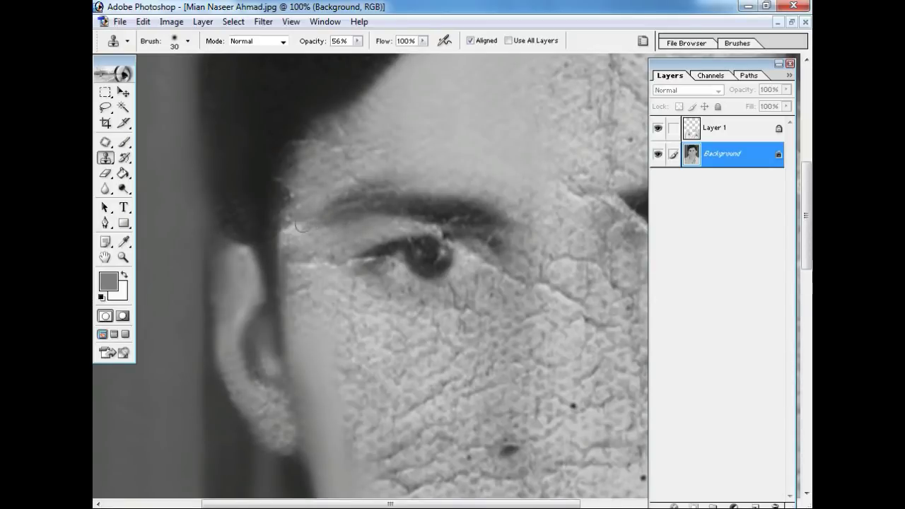
pyautogui.click(284, 240)
# Step: Enlarge the brush to 50 and stamp clean skin from beside the eye onto the cheek
pyautogui.hotkey('ctrl', '-')
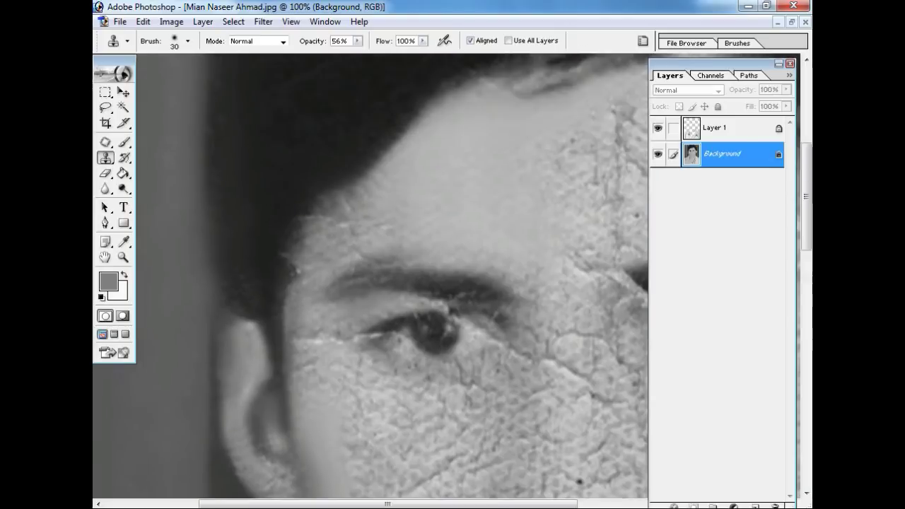
pyautogui.hotkey('ctrl', '-')
pyautogui.hotkey('ctrl', '+')
pyautogui.press(']')
pyautogui.press(']')
pyautogui.hotkey('ctrl', '+')
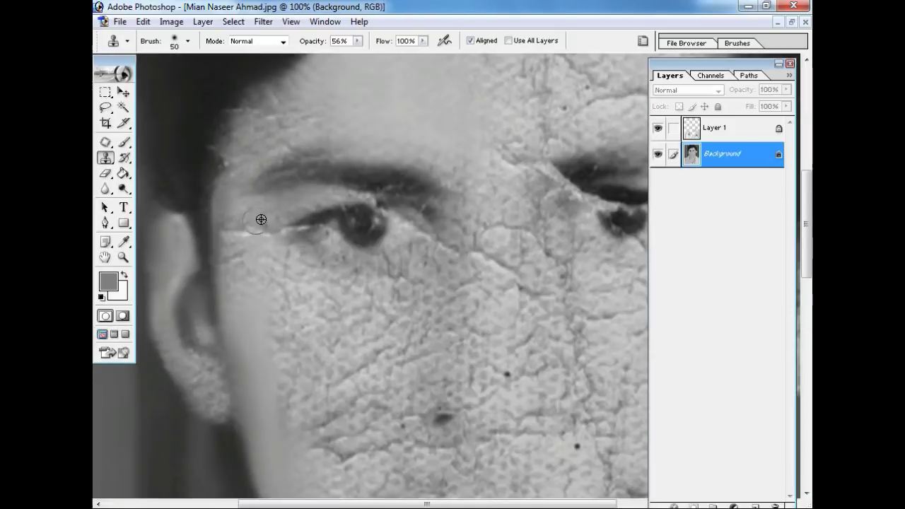
pyautogui.click(229, 250)
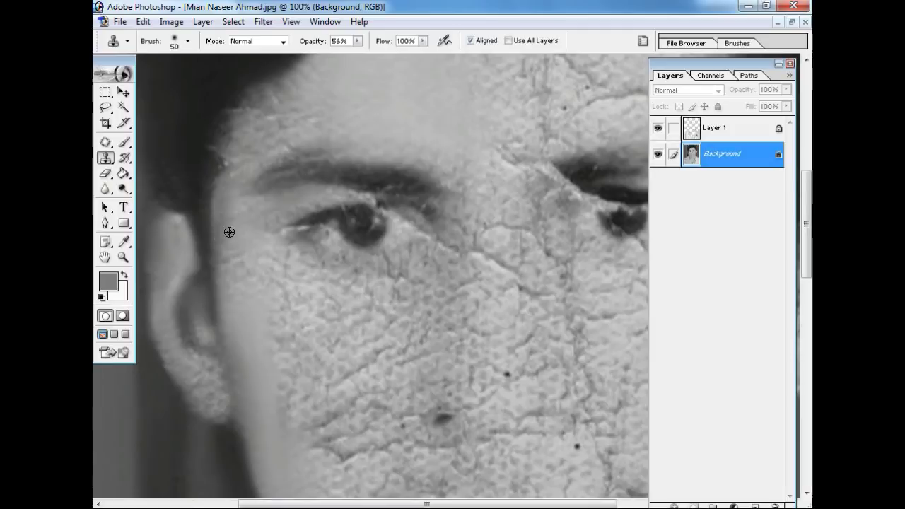
pyautogui.click(234, 244)
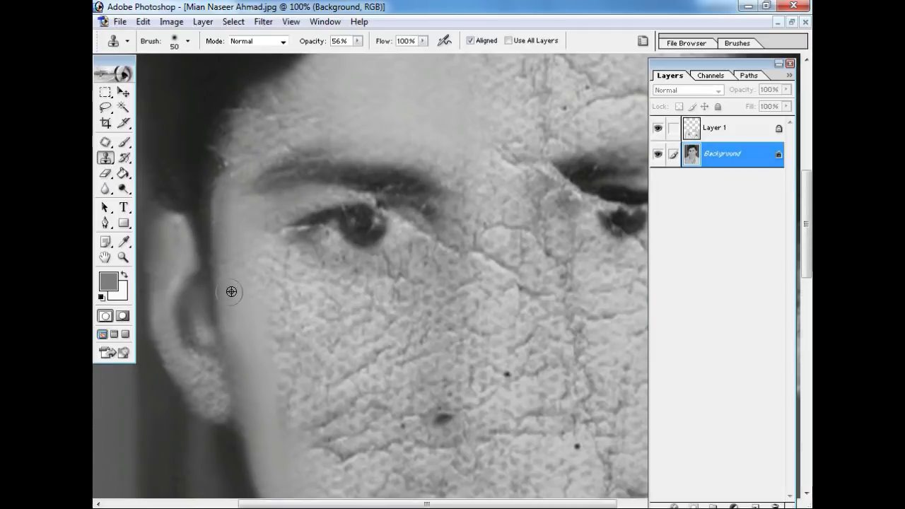
pyautogui.hotkey('ctrl', '-')
pyautogui.hotkey('ctrl', '-')
pyautogui.hotkey('ctrl', '-')
pyautogui.hotkey('ctrl', '+')
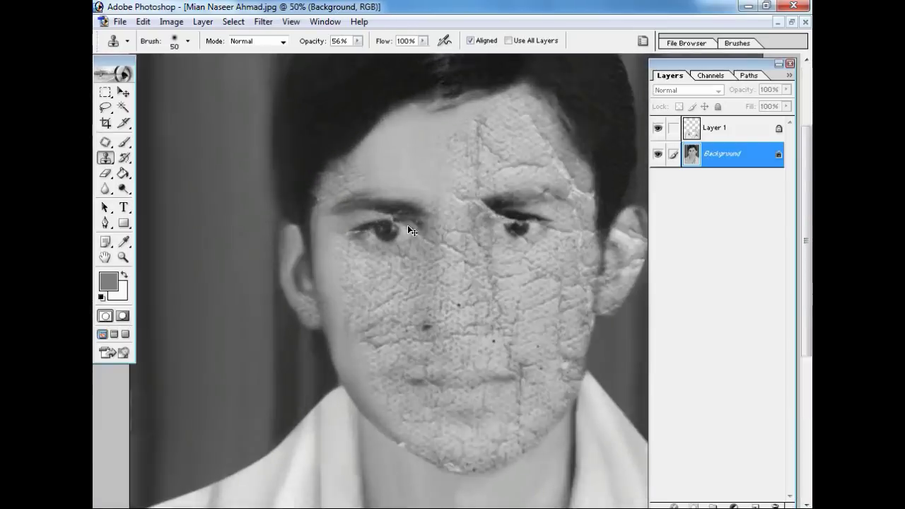
# Step: Set the clone brush to 70 and opacity to 40%, sourcing clean forehead skin
pyautogui.hotkey('ctrl', '+')
pyautogui.press(']')
pyautogui.press(']')
pyautogui.click(357, 41)
pyautogui.moveTo(358, 57); pyautogui.dragTo(347, 56)
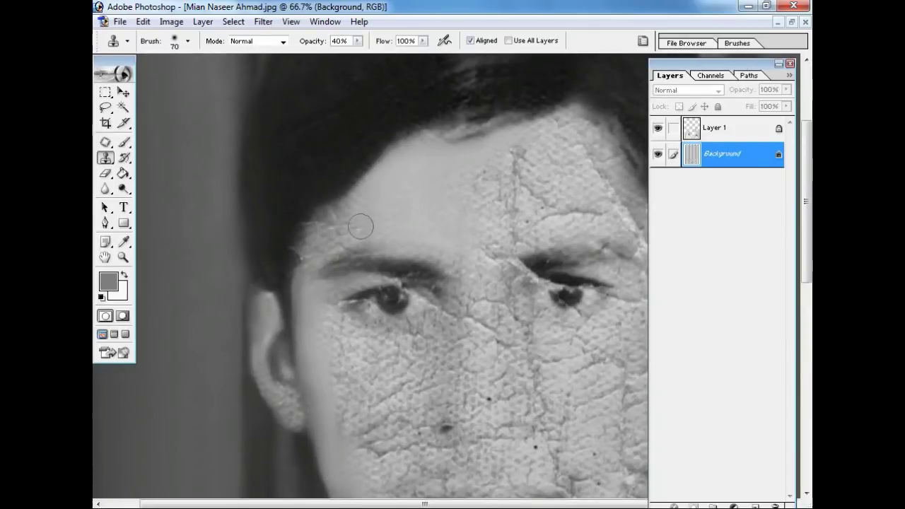
pyautogui.keyDown('alt'); pyautogui.click(307, 223); pyautogui.keyUp('alt')
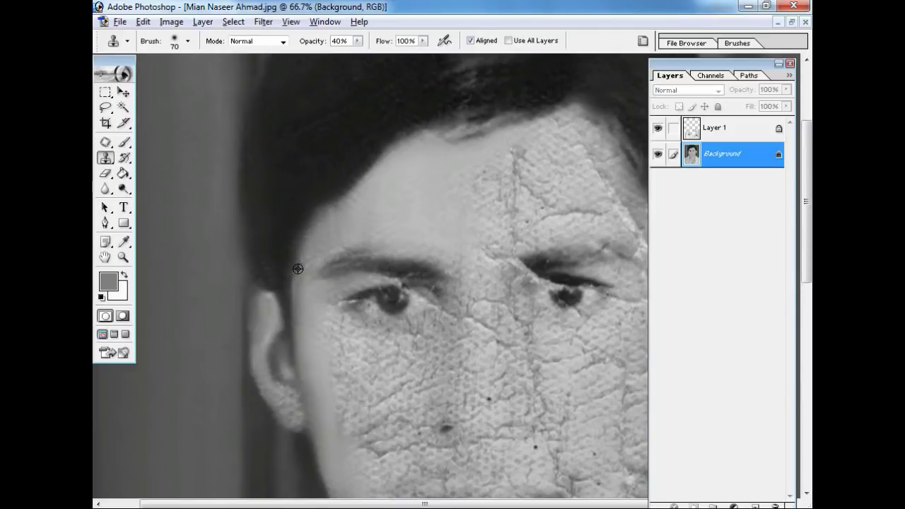
# Step: Zoom to 100% on the nose and clone smooth skin over the nose-bridge cracks
pyautogui.scroll(-2, 296, 211)
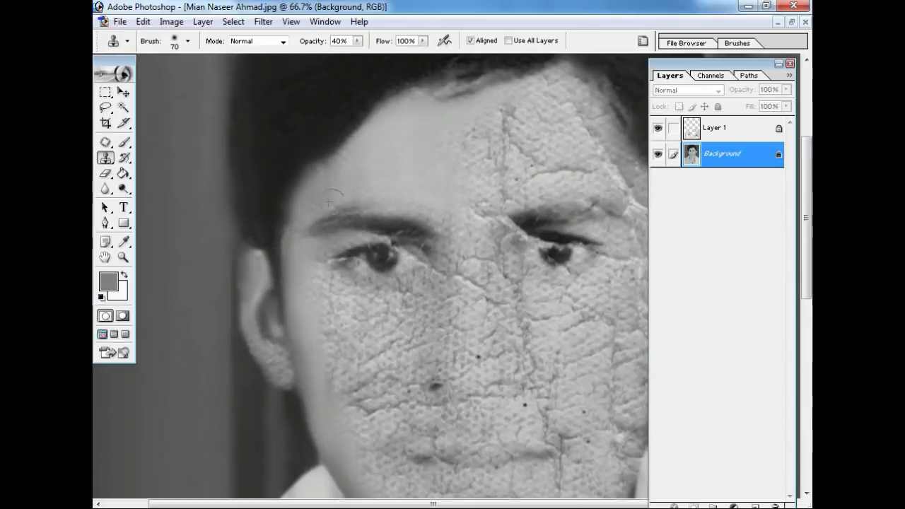
pyautogui.hotkey('ctrl', '-')
pyautogui.hotkey('ctrl', '-')
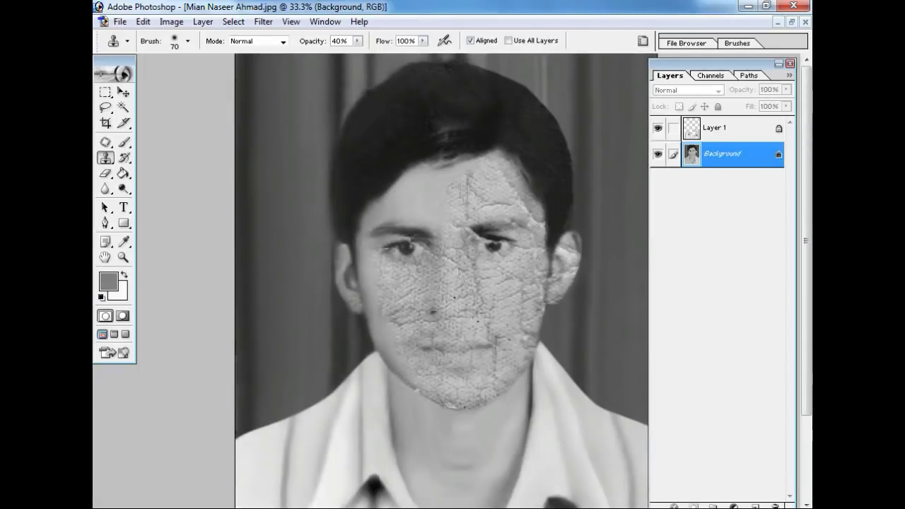
pyautogui.hotkey('ctrl', '-')
pyautogui.hotkey('ctrl', '+')
pyautogui.hotkey('ctrl', '+')
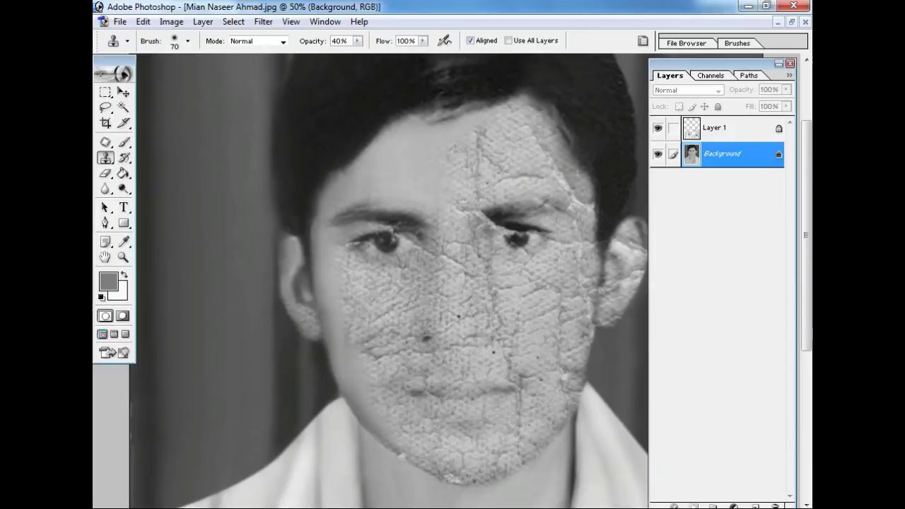
pyautogui.hotkey('ctrl', '+')
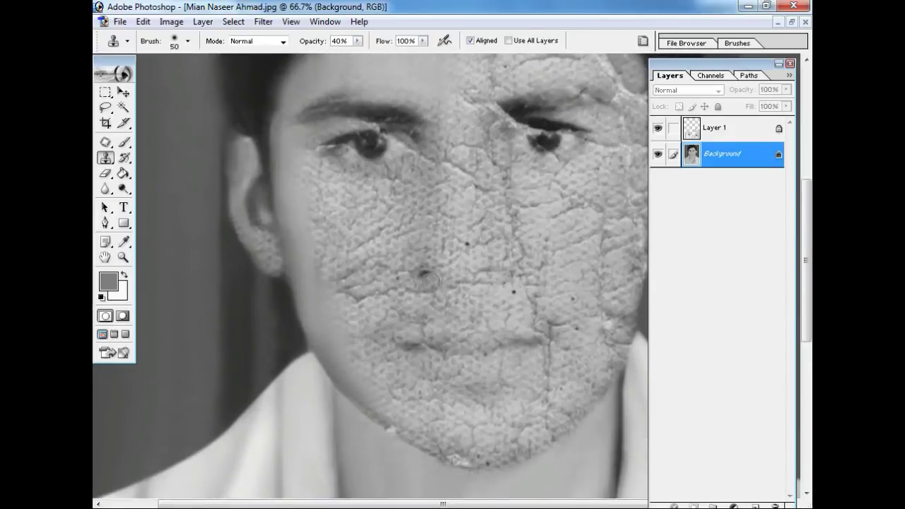
pyautogui.hotkey('ctrl', '+')
pyautogui.moveTo(425, 183); pyautogui.dragTo(436, 330)
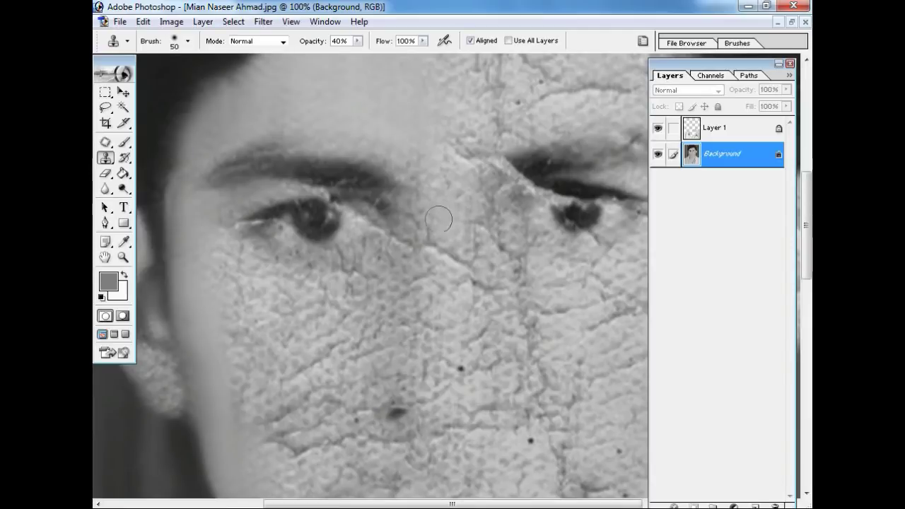
pyautogui.moveTo(433, 217); pyautogui.dragTo(444, 252)
pyautogui.hotkey('ctrl', '-')
pyautogui.hotkey('ctrl', '-')
pyautogui.hotkey('ctrl', '-')
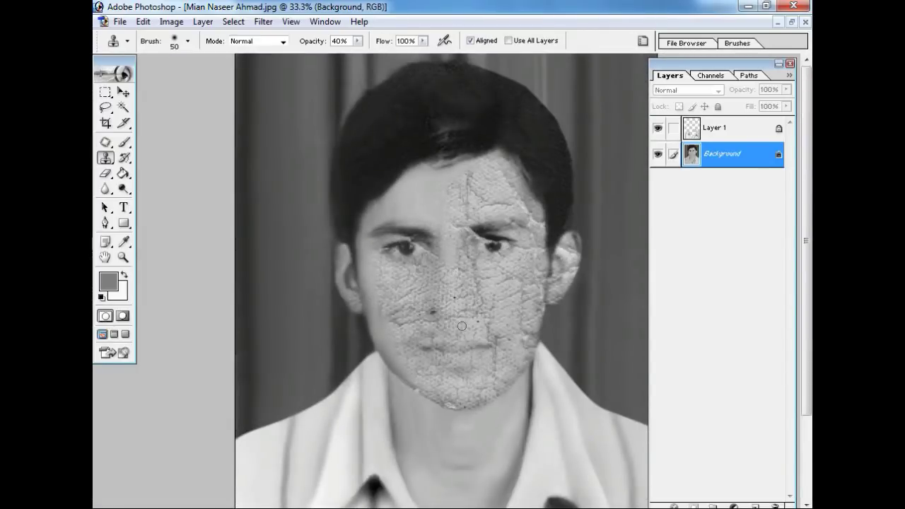
# Step: Set clone sources on clean skin at the lip crease and beside the mouth, then select Layer 1
pyautogui.hotkey('ctrl', '+')
pyautogui.hotkey('ctrl', '+')
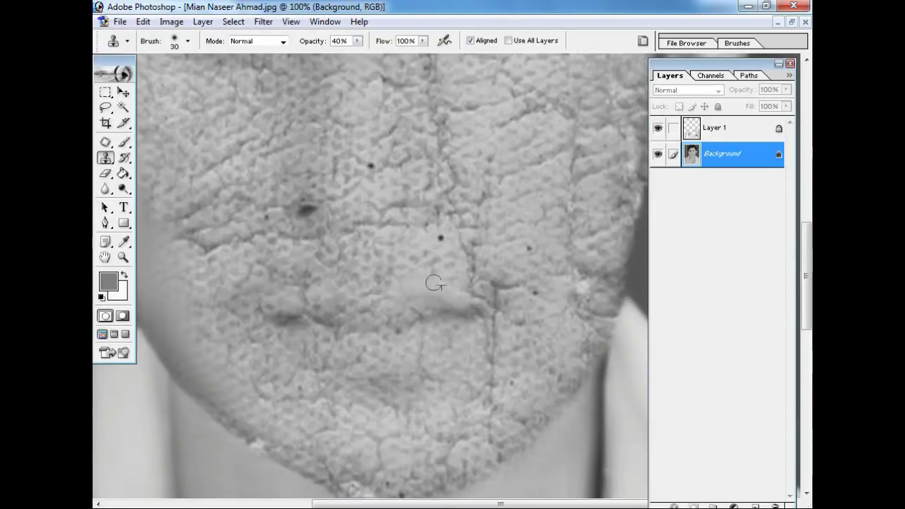
pyautogui.keyDown('alt'); pyautogui.click(421, 312); pyautogui.keyUp('alt')
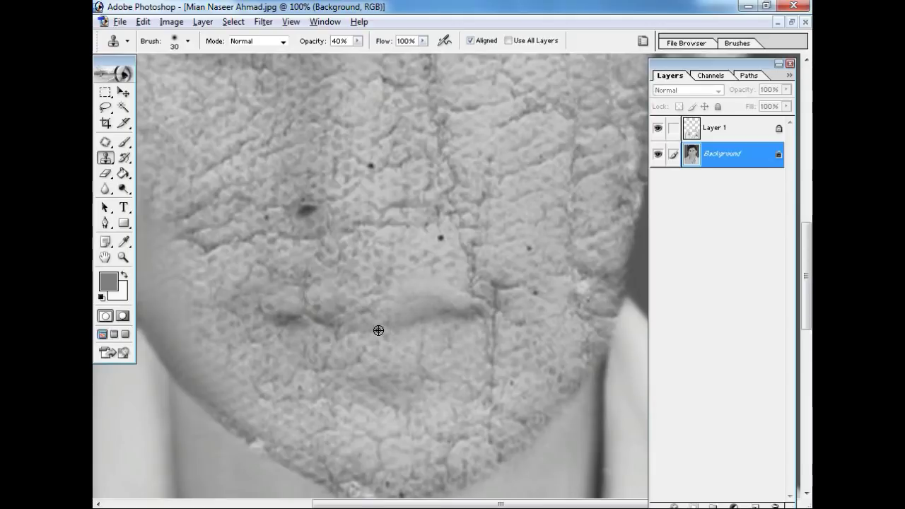
pyautogui.hotkey('ctrl', '-')
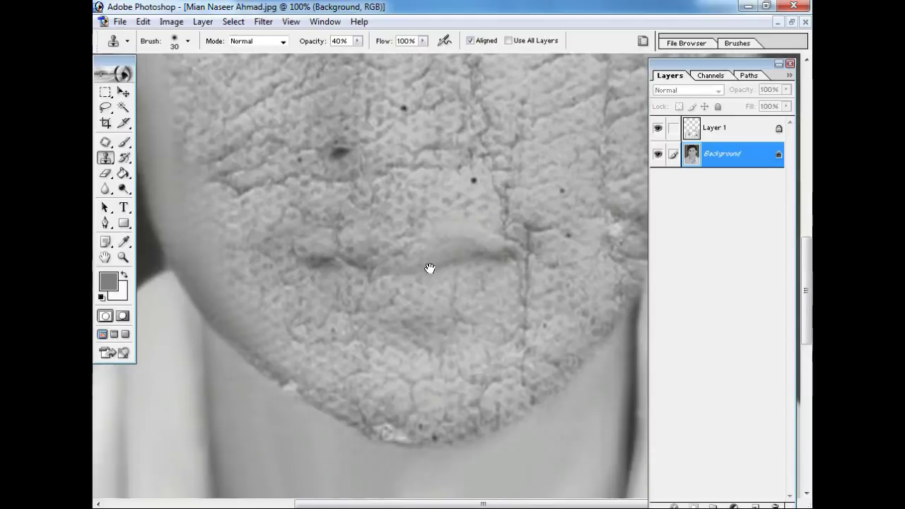
pyautogui.hotkey('ctrl', '-')
pyautogui.hotkey('ctrl', '-')
pyautogui.hotkey('ctrl', '+')
pyautogui.hotkey('ctrl', '+')
pyautogui.hotkey('ctrl', '+')
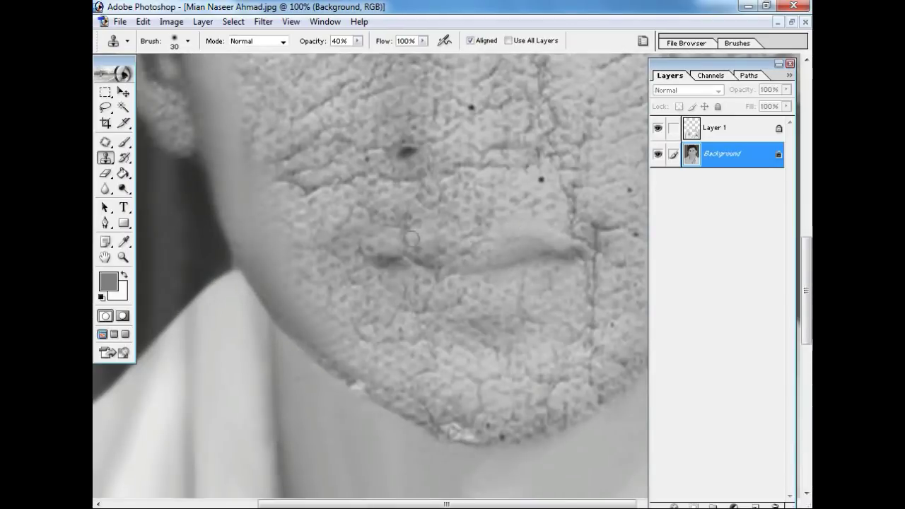
pyautogui.keyDown('alt'); pyautogui.click(495, 240); pyautogui.keyUp('alt')
pyautogui.hotkey('ctrl', '-')
pyautogui.hotkey('ctrl', '-')
pyautogui.hotkey('ctrl', '-')
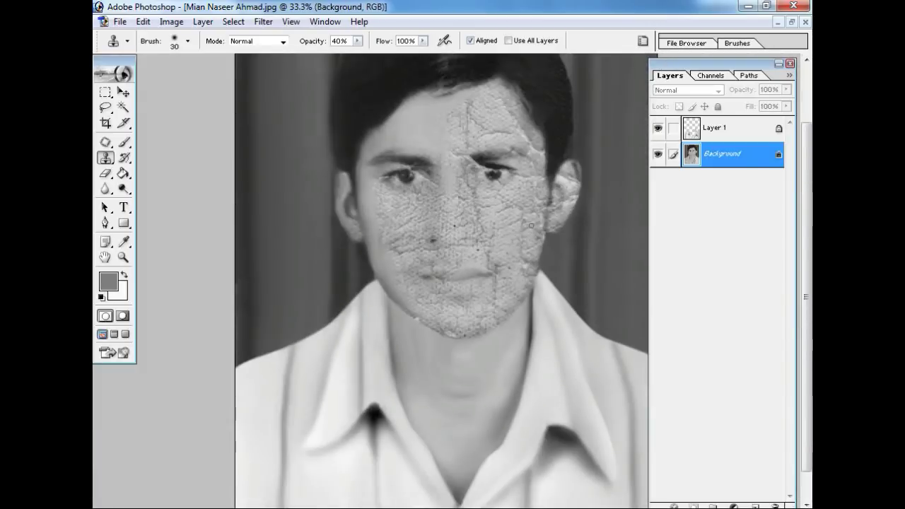
pyautogui.click(729, 130)
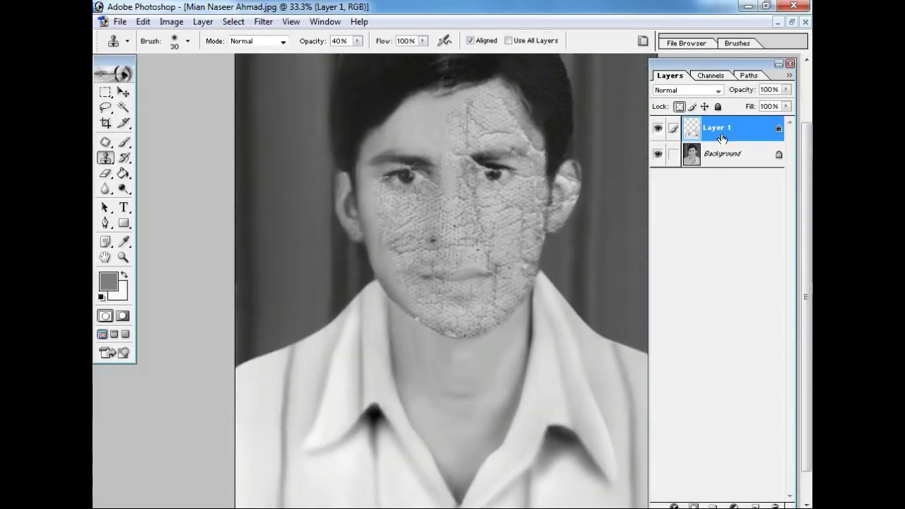
# Step: Add a new Layer 2 above Layer 1 and pick the Brush with red foreground colour
pyautogui.click(758, 507)
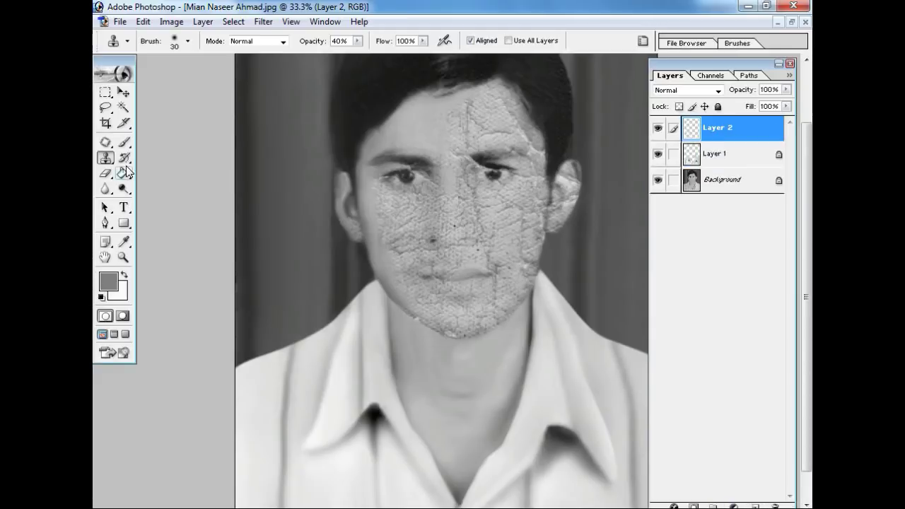
pyautogui.click(124, 143)
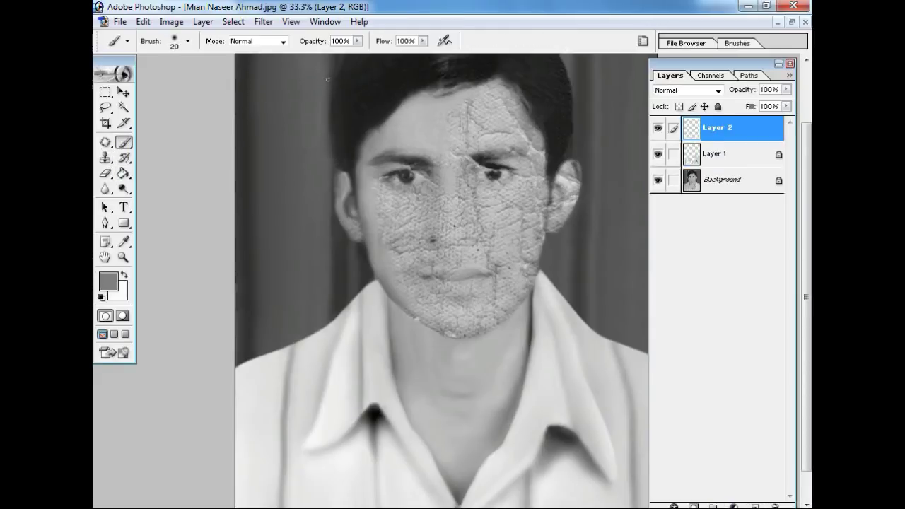
pyautogui.click(108, 281)
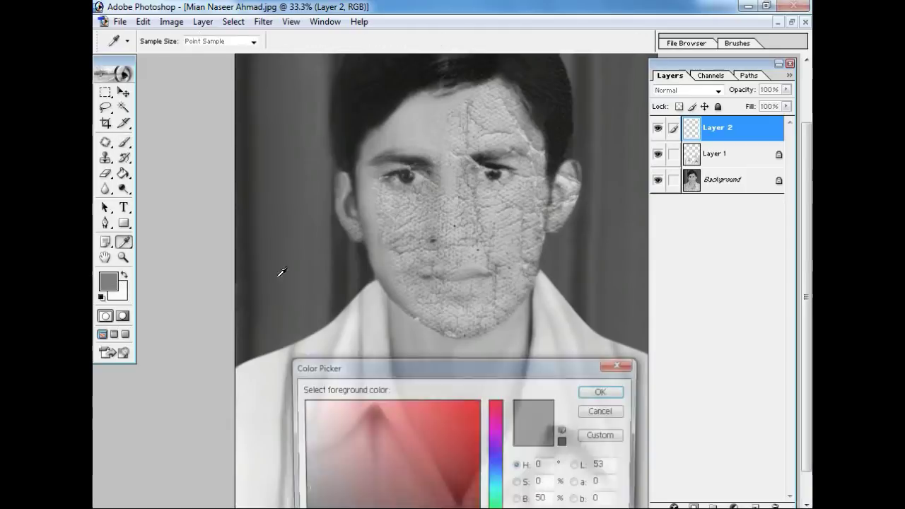
pyautogui.click(609, 389)
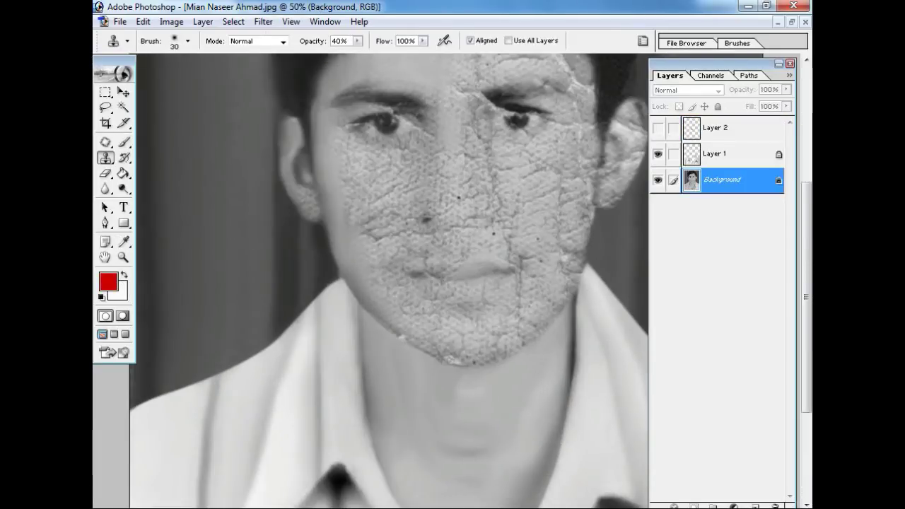
pyautogui.press(']')
pyautogui.hotkey('ctrl', '+')
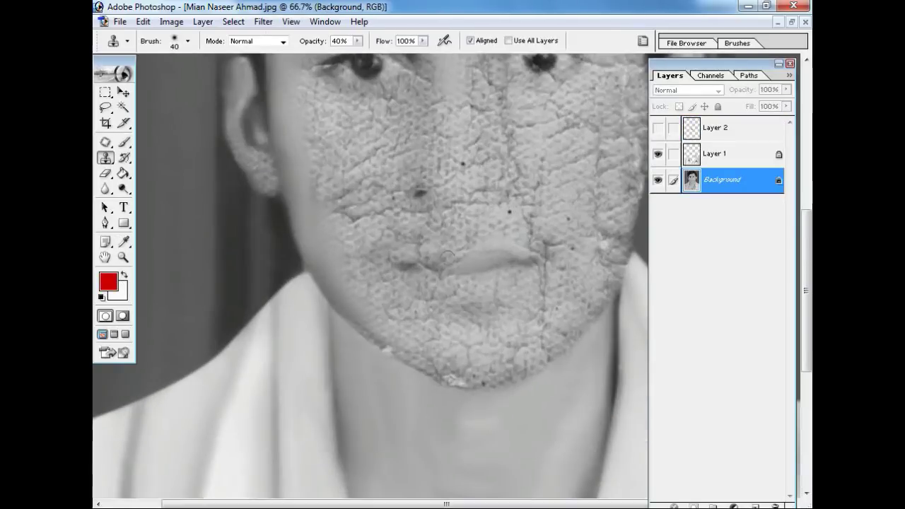
# Step: Enlarge the clone brush and clone clean skin over the cracks around the mouth
pyautogui.hotkey('ctrl', '+')
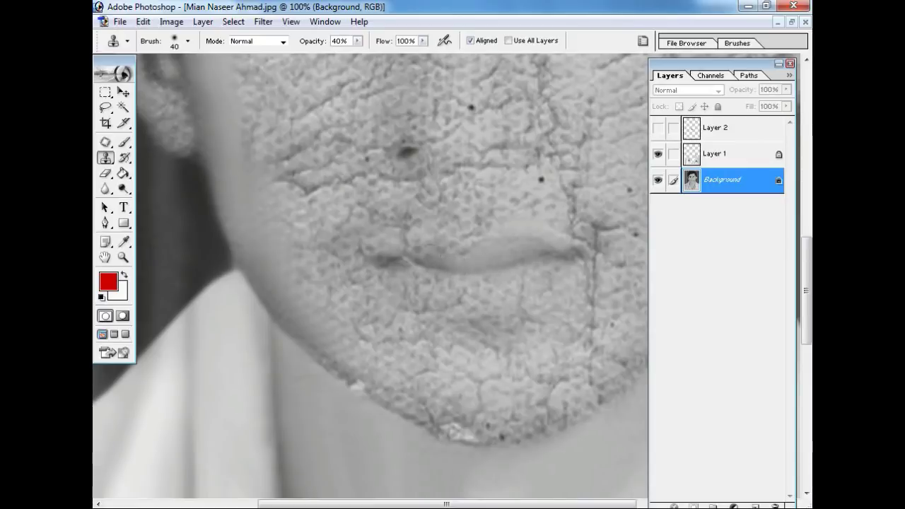
pyautogui.hotkey('ctrl', '-')
pyautogui.hotkey('ctrl', '-')
pyautogui.press(']')
pyautogui.hotkey('ctrl', '+')
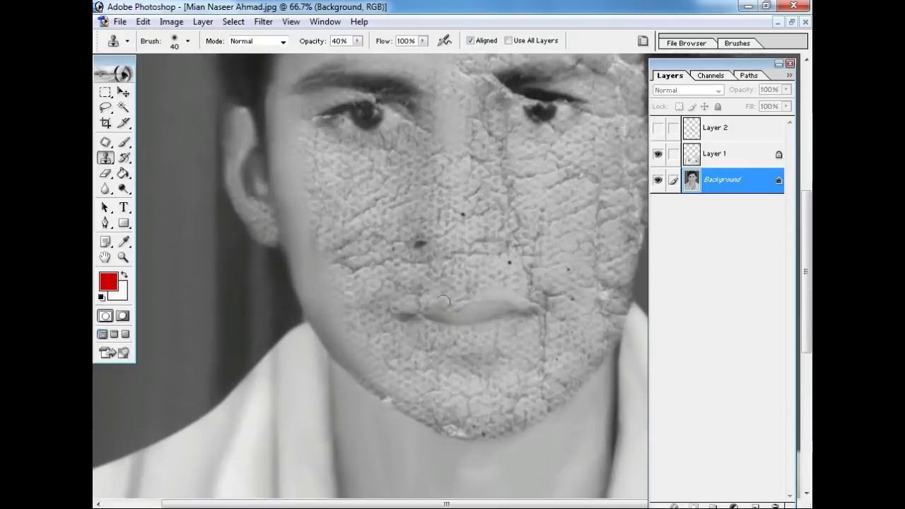
pyautogui.hotkey('ctrl', '+')
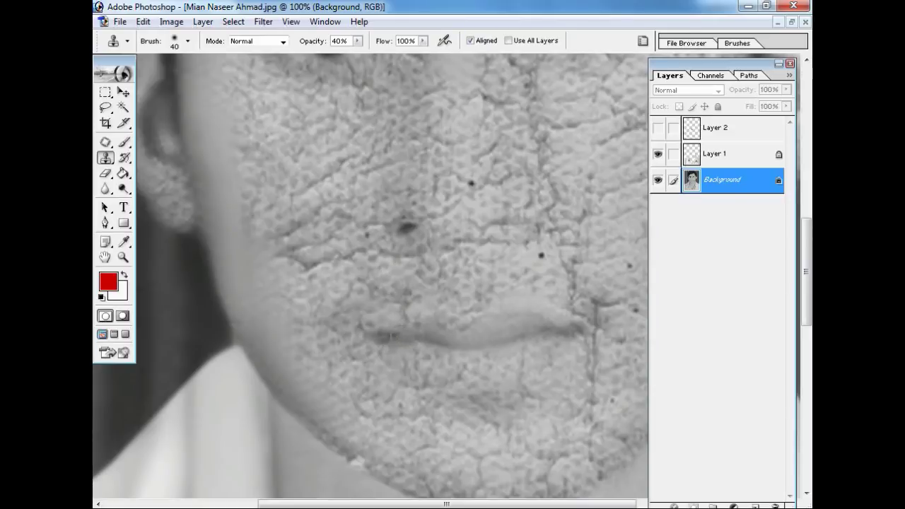
pyautogui.keyDown('alt'); pyautogui.click(427, 355); pyautogui.keyUp('alt')
pyautogui.moveTo(433, 357); pyautogui.dragTo(440, 361)
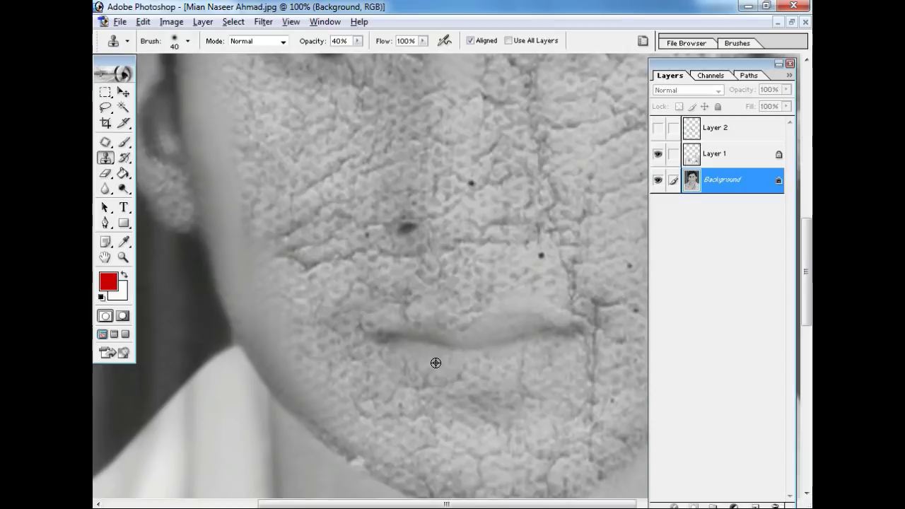
# Step: Duplicate the Background layer with Ctrl+J into a Background copy layer
pyautogui.hotkey('ctrl', '-')
pyautogui.hotkey('ctrl', '-')
pyautogui.hotkey('ctrl', '+')
pyautogui.press(']')
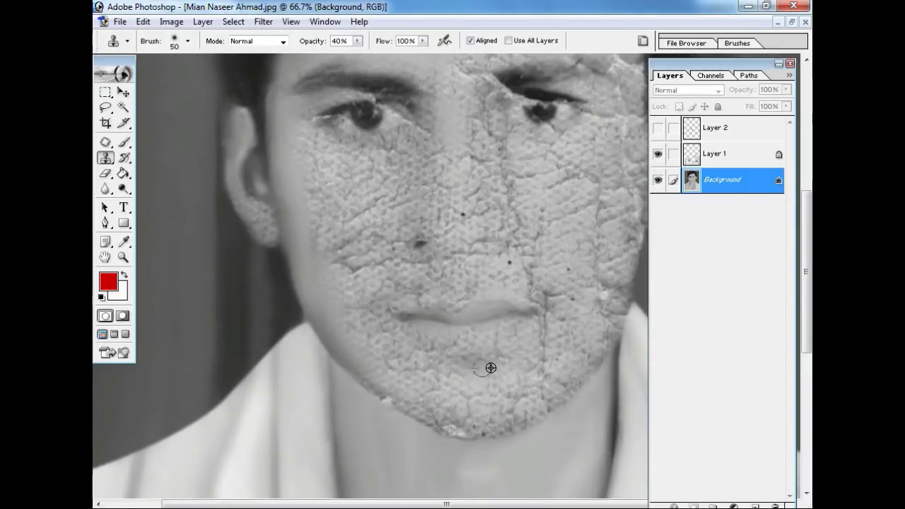
pyautogui.hotkey('ctrl', '-')
pyautogui.hotkey('ctrl', '-')
pyautogui.hotkey('ctrl', 'j')
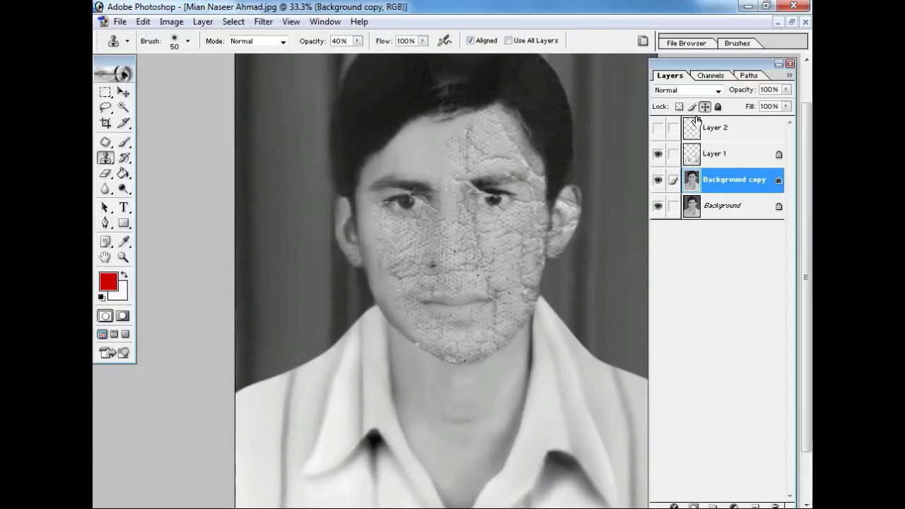
# Step: Paint cloned skin over the cracks just below the lower lip
pyautogui.hotkey('ctrl', '+')
pyautogui.hotkey('ctrl', '+')
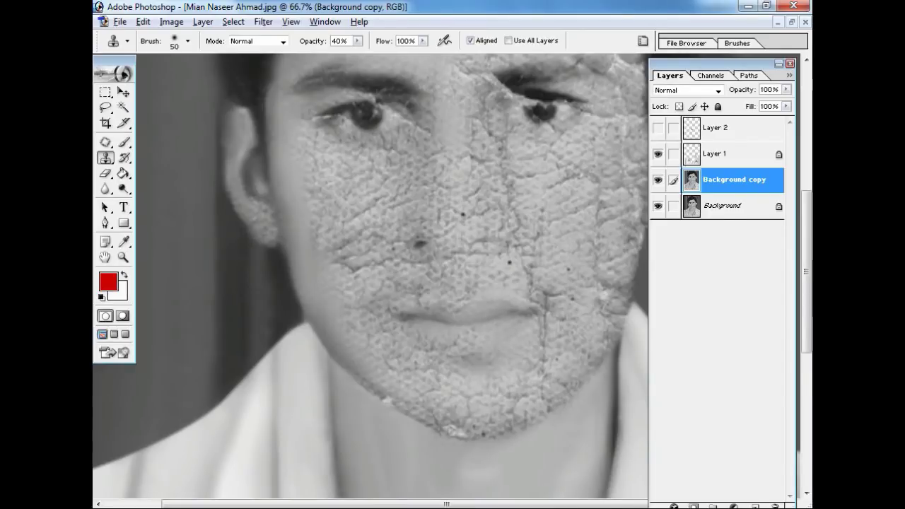
pyautogui.moveTo(487, 339)
pyautogui.mouseDown()
pyautogui.moveTo(457, 340)
pyautogui.moveTo(521, 344)
pyautogui.moveTo(505, 359)
pyautogui.mouseUp()
pyautogui.press(']')
pyautogui.press(']')
pyautogui.hotkey('ctrl', '-')
pyautogui.hotkey('ctrl', '-')
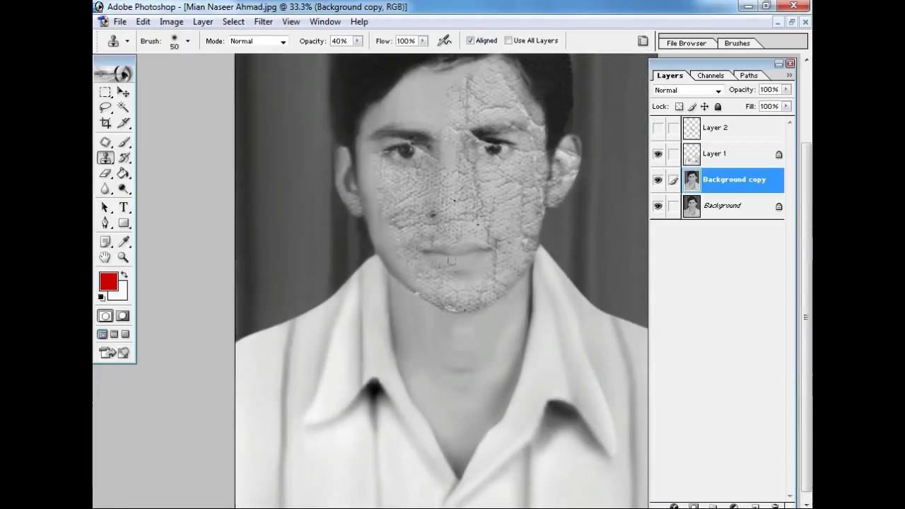
pyautogui.hotkey('ctrl', '+')
pyautogui.hotkey('ctrl', '+')
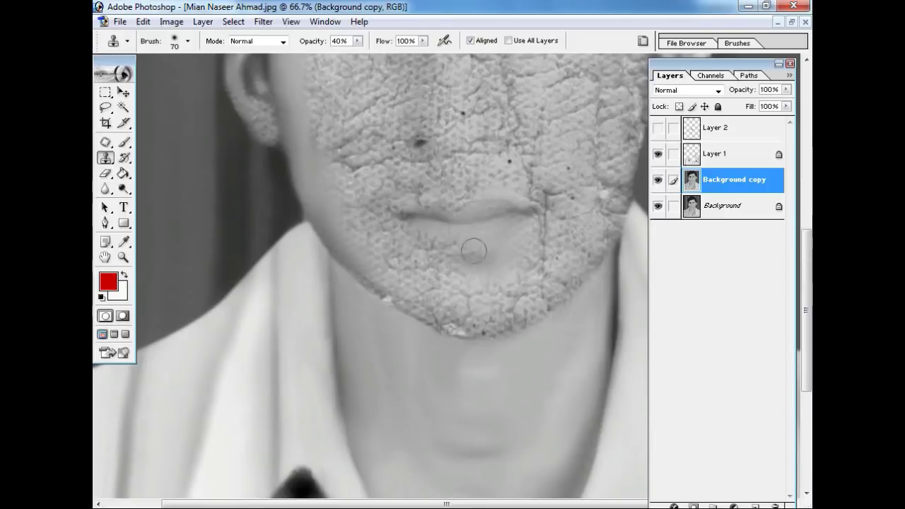
# Step: Sample clean skin and stamp it over the chin cracks, then switch to the Burn tool
pyautogui.keyDown('alt'); pyautogui.click(426, 240); pyautogui.keyUp('alt')
pyautogui.moveTo(436, 240); pyautogui.dragTo(422, 254)
pyautogui.keyDown('alt'); pyautogui.click(420, 271); pyautogui.keyUp('alt')
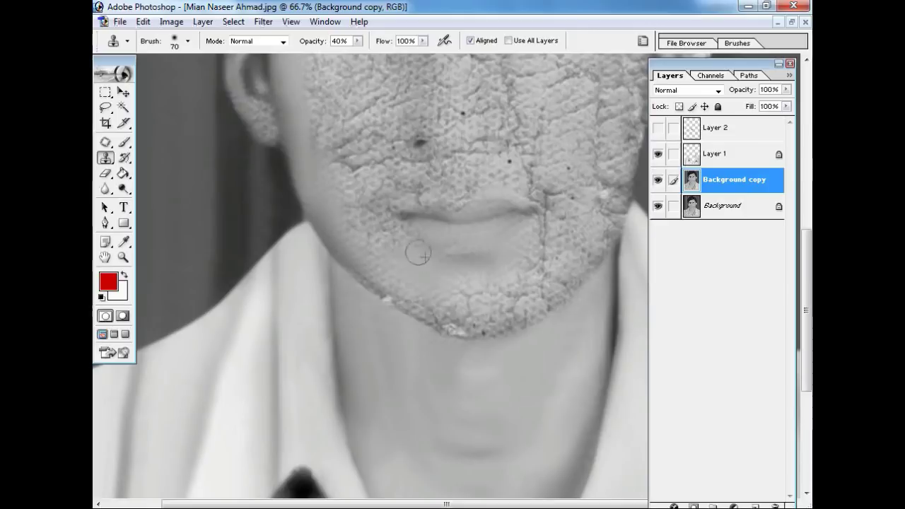
pyautogui.hotkey('ctrl', '-')
pyautogui.hotkey('ctrl', '-')
pyautogui.hotkey('ctrl', '-')
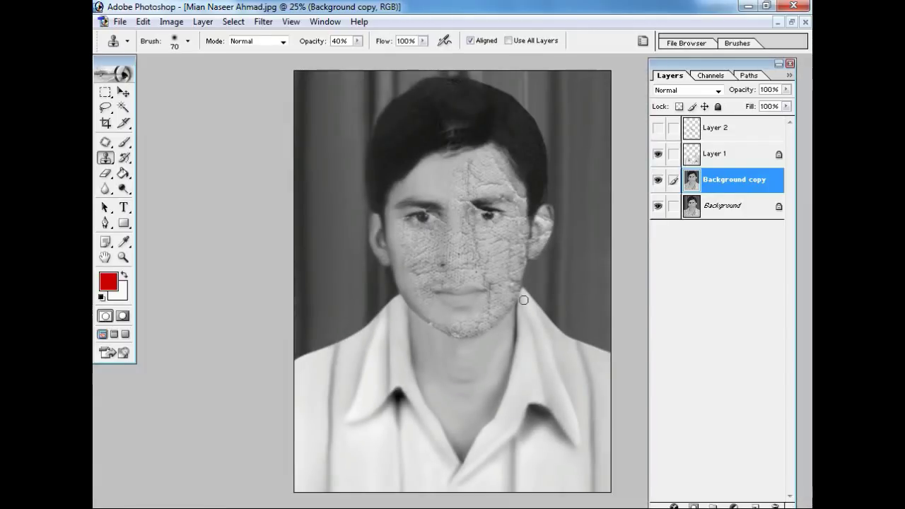
pyautogui.press('o')
pyautogui.press('[')
pyautogui.press('[')
pyautogui.press('[')
# Step: Switch back to the Clone Stamp and zoom in on the chin, adjusting brush size
pyautogui.hotkey('ctrl', '+')
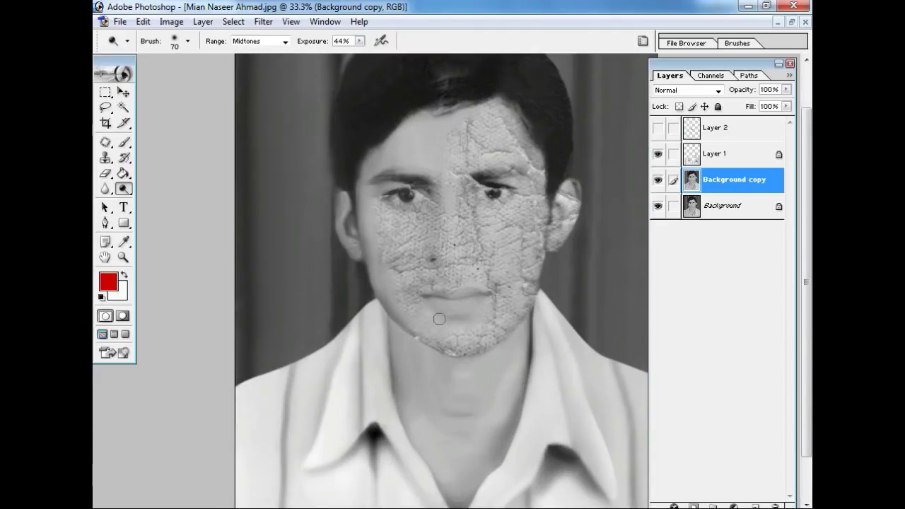
pyautogui.press('c')
pyautogui.press('s')
pyautogui.hotkey('ctrl', '+')
pyautogui.hotkey('ctrl', '+')
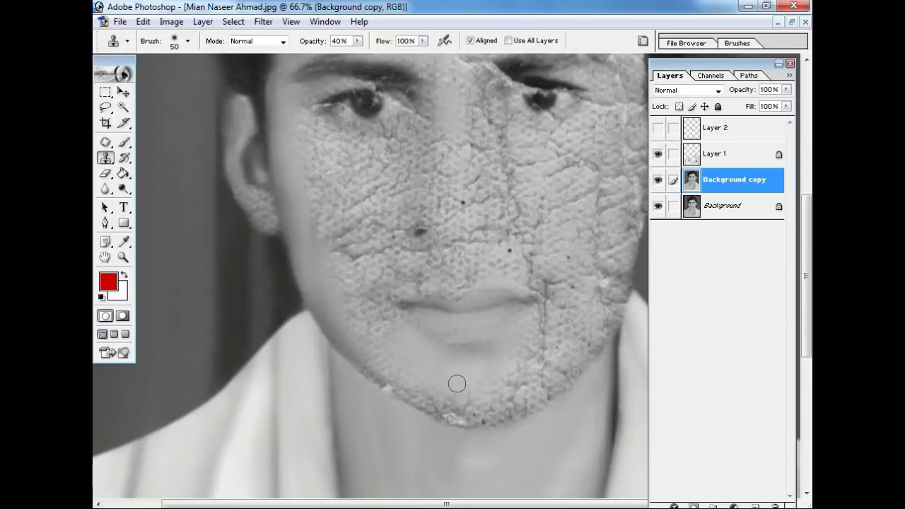
pyautogui.hotkey('ctrl', '-')
pyautogui.press(']')
pyautogui.hotkey('ctrl', '+')
pyautogui.press('[')
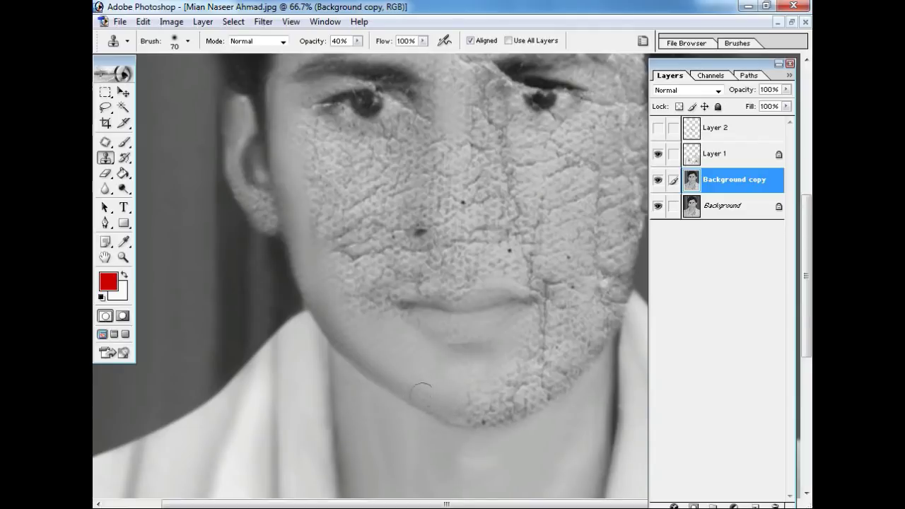
# Step: Smooth the cracked texture on the left side of the chin with a larger clone brush
pyautogui.scroll(-2, 430, 307)
pyautogui.hotkey('ctrl', '0')
pyautogui.hotkey('ctrl', '+')
pyautogui.hotkey('ctrl', '+')
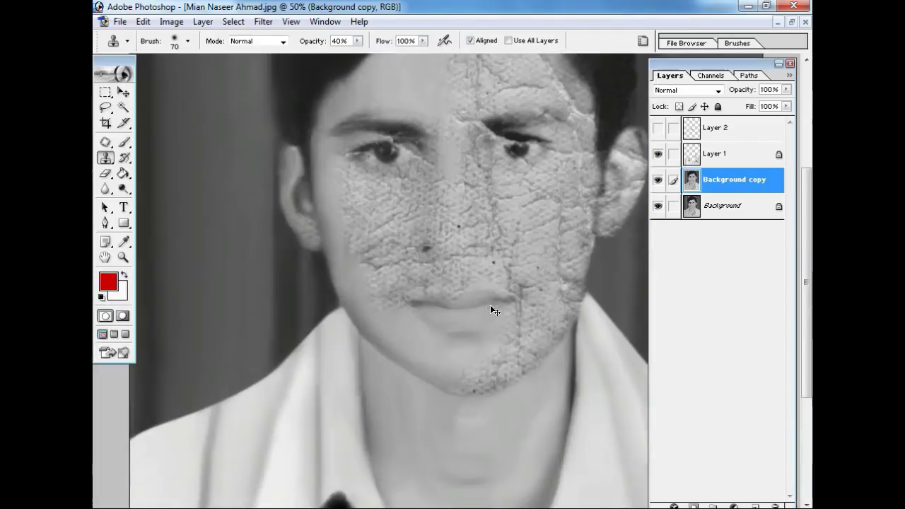
pyautogui.hotkey('ctrl', '+')
pyautogui.press(']')
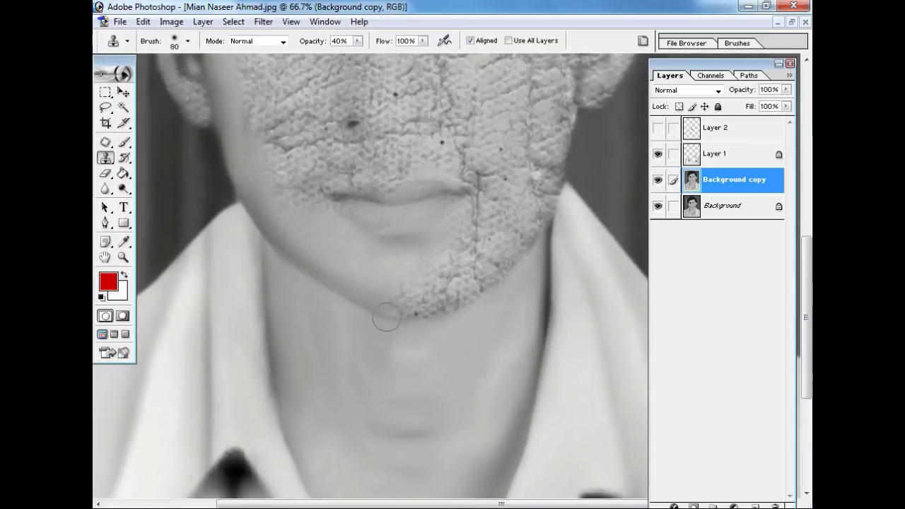
pyautogui.moveTo(420, 309)
pyautogui.mouseDown()
pyautogui.moveTo(412, 300)
pyautogui.moveTo(417, 314)
pyautogui.mouseUp()
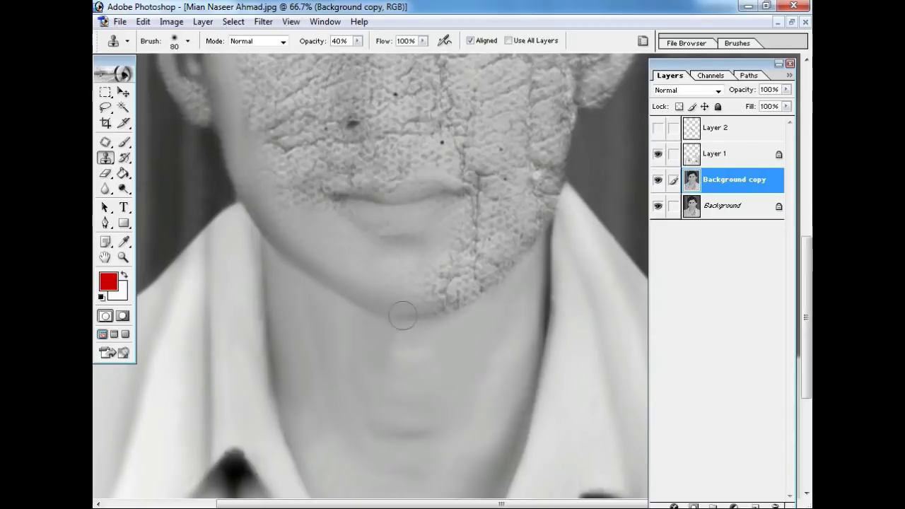
pyautogui.hotkey('ctrl', '-')
pyautogui.hotkey('ctrl', '-')
pyautogui.hotkey('ctrl', '-')
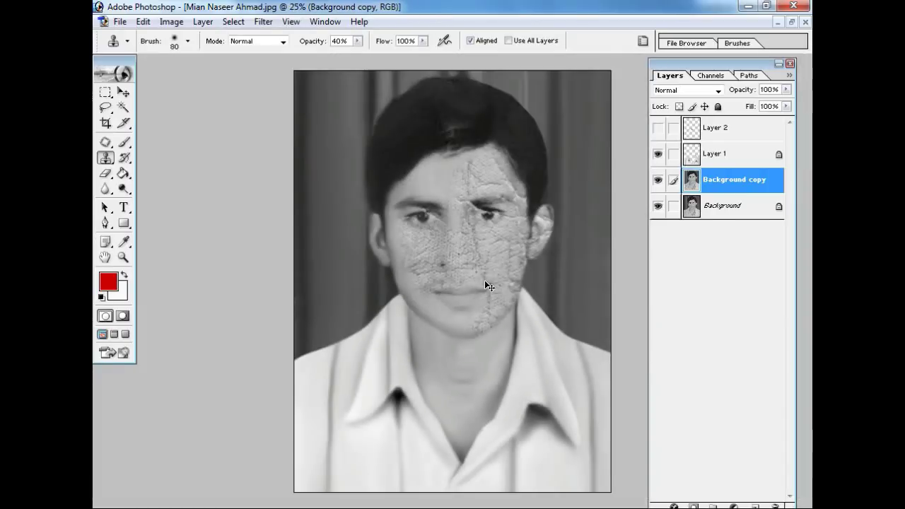
# Step: Stamp clean skin with an enlarged brush over the cracks right of the mouth and on the right chin
pyautogui.hotkey('ctrl', '+')
pyautogui.hotkey('ctrl', '+')
pyautogui.moveTo(490, 309); pyautogui.dragTo(520, 245)
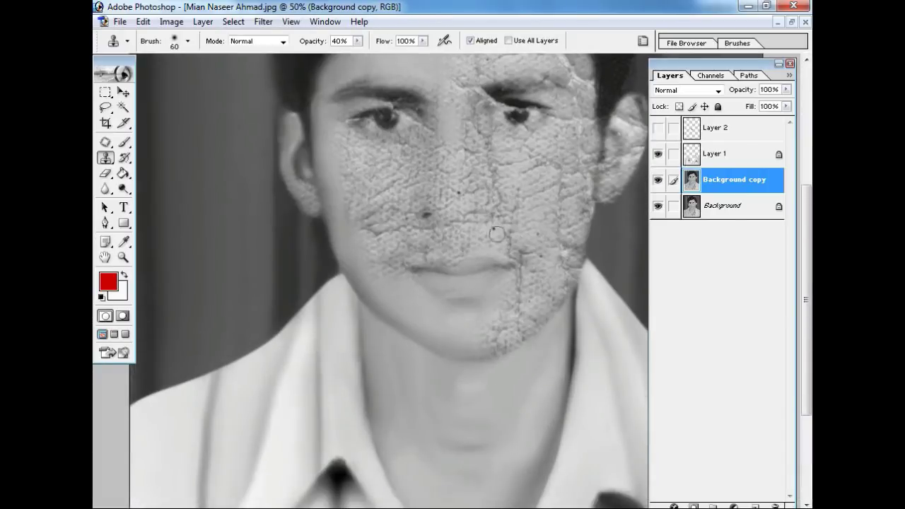
pyautogui.hotkey('ctrl', '+')
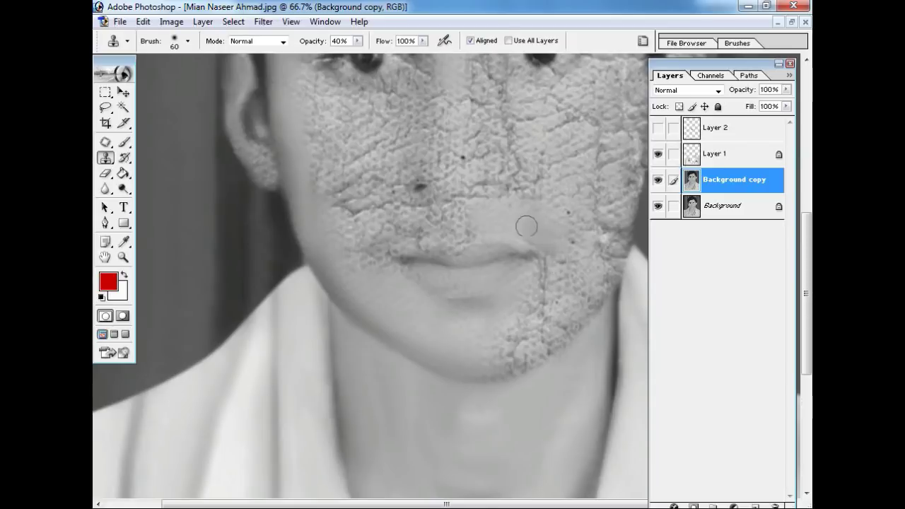
pyautogui.scroll(-1, 551, 239)
pyautogui.scroll(-1, 541, 191)
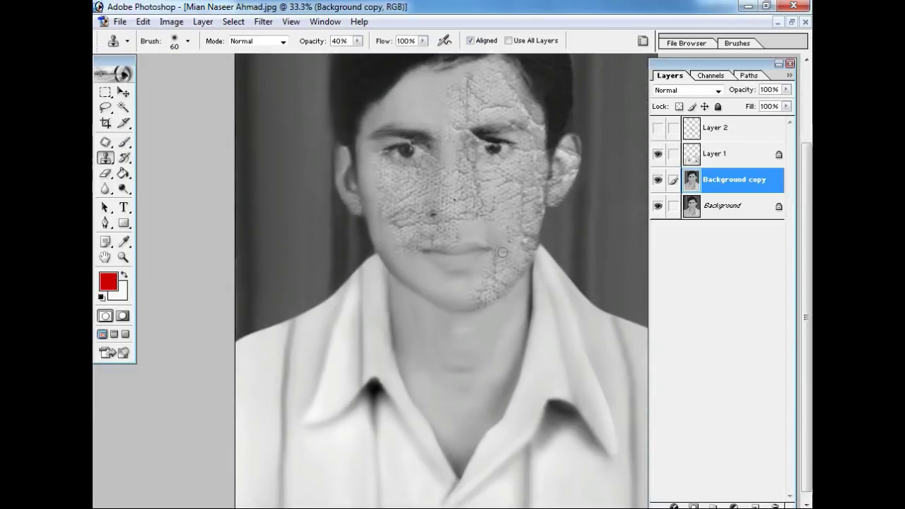
pyautogui.scroll(2, 505, 245)
pyautogui.press(']')
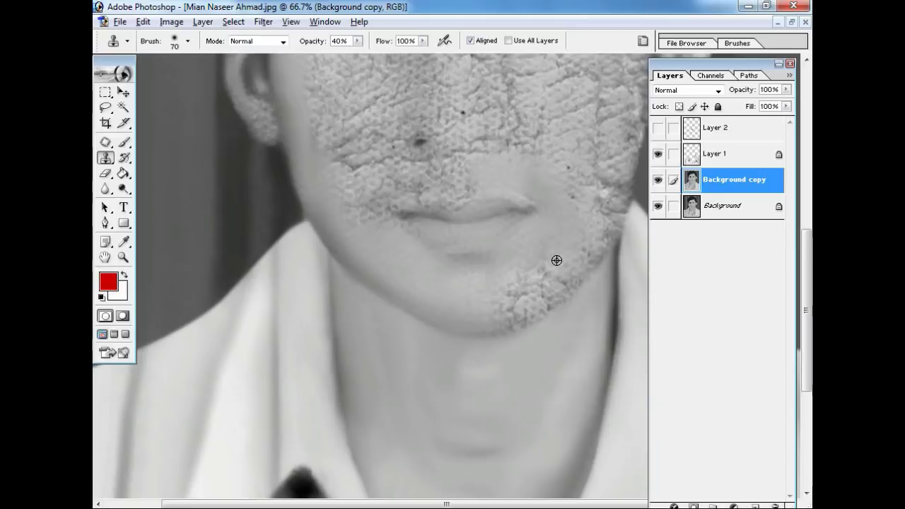
pyautogui.click(505, 299)
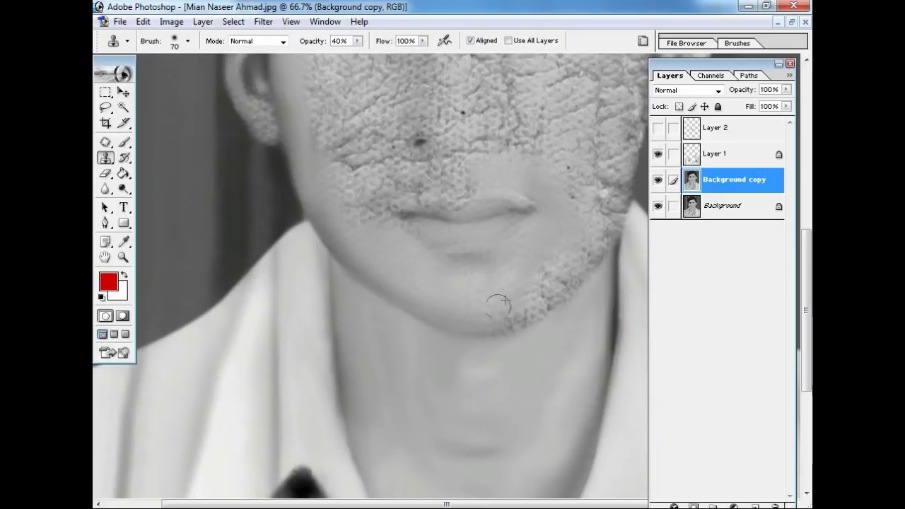
pyautogui.hotkey('ctrl', '-')
pyautogui.hotkey('ctrl', '-')
pyautogui.hotkey('ctrl', '-')
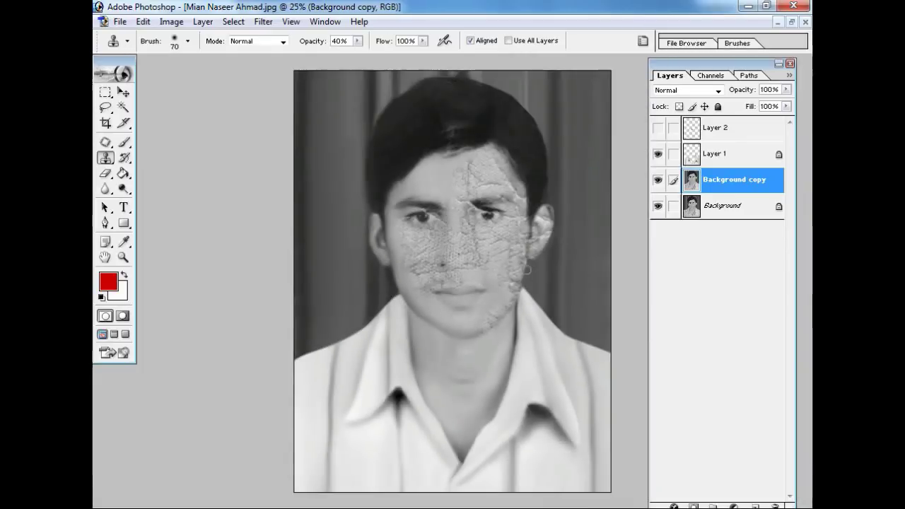
pyautogui.hotkey('ctrl', '-')
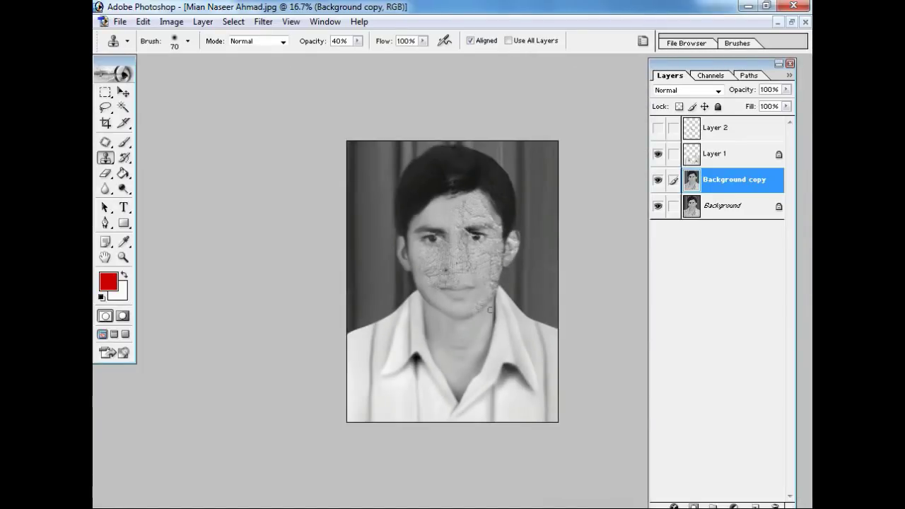
# Step: Clone clean skin over the cracks just past the eyebrow end with a smaller brush
pyautogui.hotkey('ctrl', '+')
pyautogui.hotkey('ctrl', '+')
pyautogui.hotkey('ctrl', '+')
pyautogui.hotkey('ctrl', '+')
pyautogui.press('[')
pyautogui.press('[')
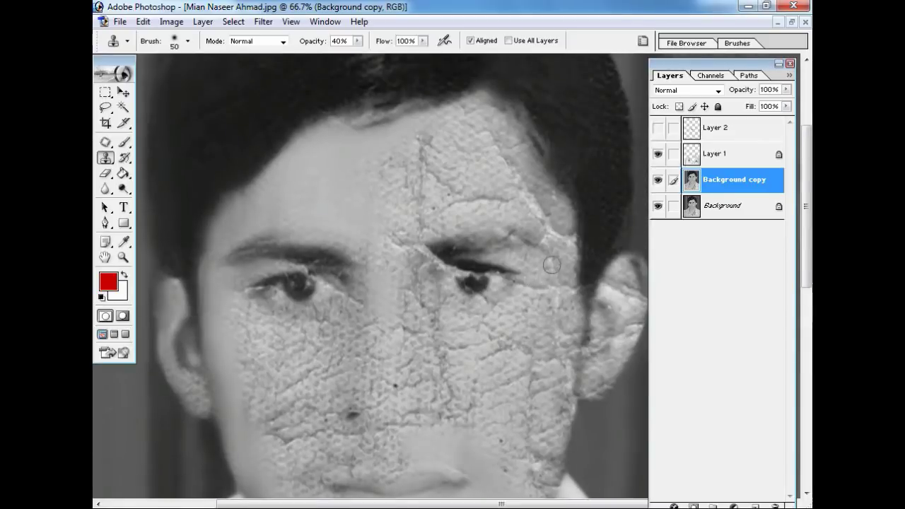
pyautogui.hotkey('ctrl', '+')
pyautogui.moveTo(619, 206); pyautogui.dragTo(453, 283)
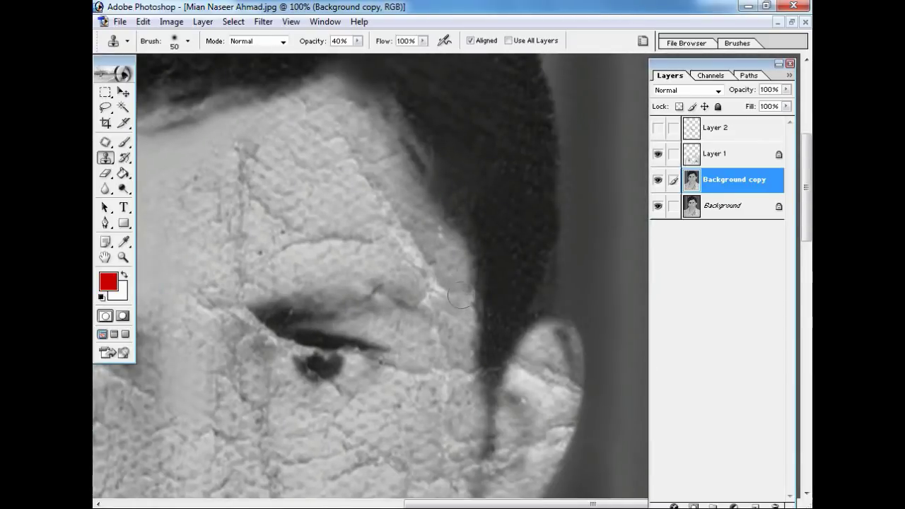
pyautogui.keyDown('alt'); pyautogui.click(379, 255); pyautogui.keyUp('alt')
pyautogui.moveTo(403, 259)
pyautogui.mouseDown()
pyautogui.moveTo(442, 287)
pyautogui.moveTo(404, 234)
pyautogui.mouseUp()
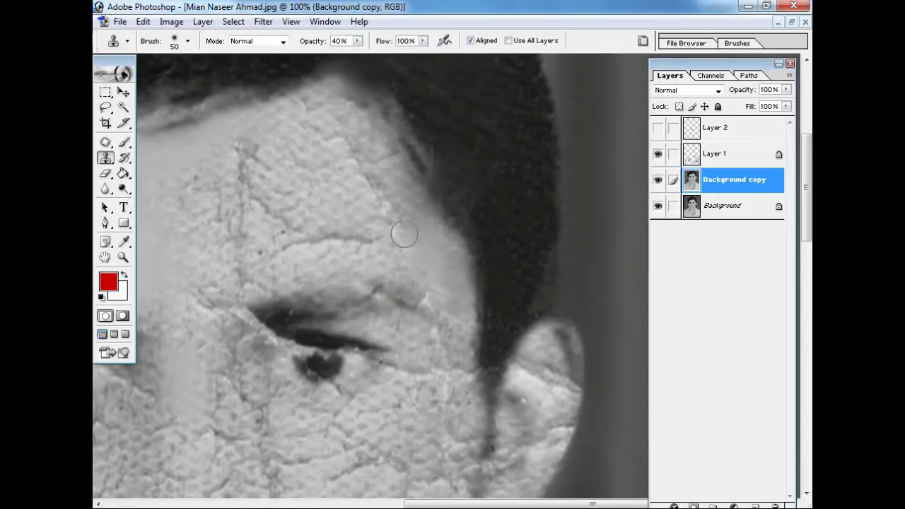
# Step: Clone clean skin over the temple cracks, the hairline edge and the brow end
pyautogui.keyDown('alt'); pyautogui.click(400, 200); pyautogui.keyUp('alt')
pyautogui.moveTo(385, 177); pyautogui.dragTo(378, 187)
pyautogui.keyDown('alt'); pyautogui.click(406, 243); pyautogui.keyUp('alt')
pyautogui.moveTo(429, 273); pyautogui.dragTo(403, 255)
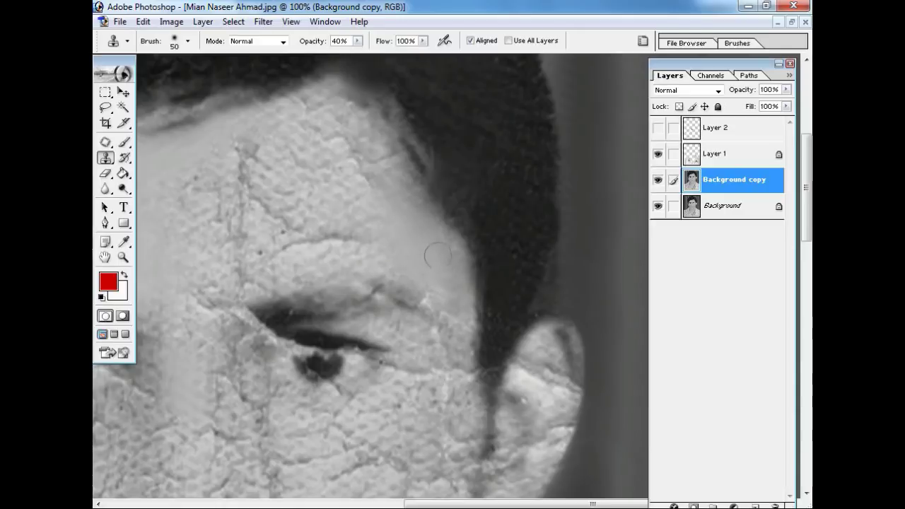
pyautogui.keyDown('alt'); pyautogui.click(414, 256); pyautogui.keyUp('alt')
pyautogui.moveTo(415, 256); pyautogui.dragTo(375, 240)
pyautogui.press(']')
pyautogui.press(']')
pyautogui.press(']')
# Step: Patch the cracks at the brow's inner end, below the brow and on the forehead beside it
pyautogui.moveTo(147, 226); pyautogui.dragTo(208, 237)
pyautogui.keyDown('alt'); pyautogui.click(208, 237); pyautogui.keyUp('alt')
pyautogui.click(271, 289)
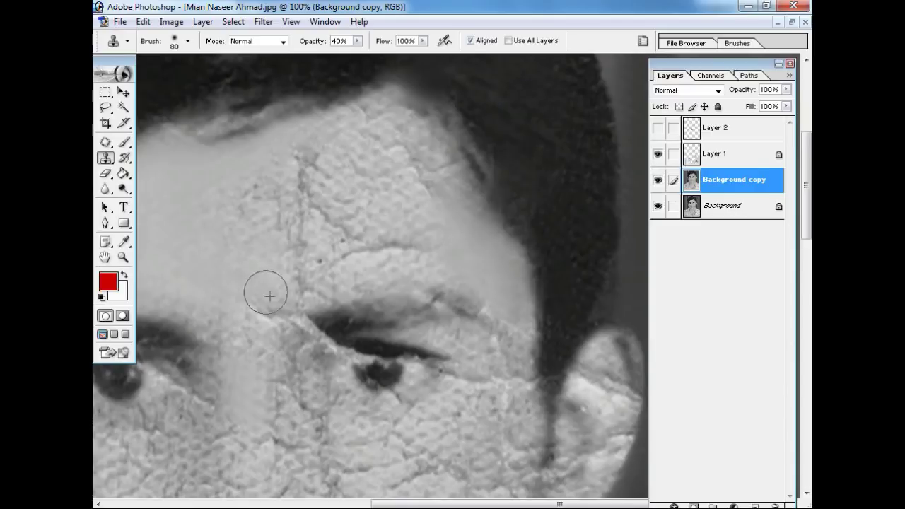
pyautogui.keyDown('alt'); pyautogui.click(258, 290); pyautogui.keyUp('alt')
pyautogui.click(245, 335)
pyautogui.keyDown('alt'); pyautogui.click(227, 305); pyautogui.keyUp('alt')
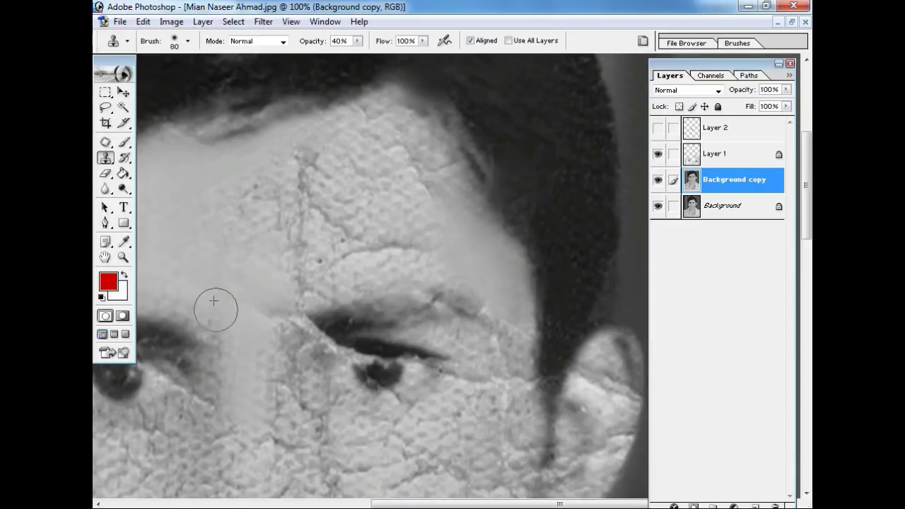
pyautogui.click(247, 266)
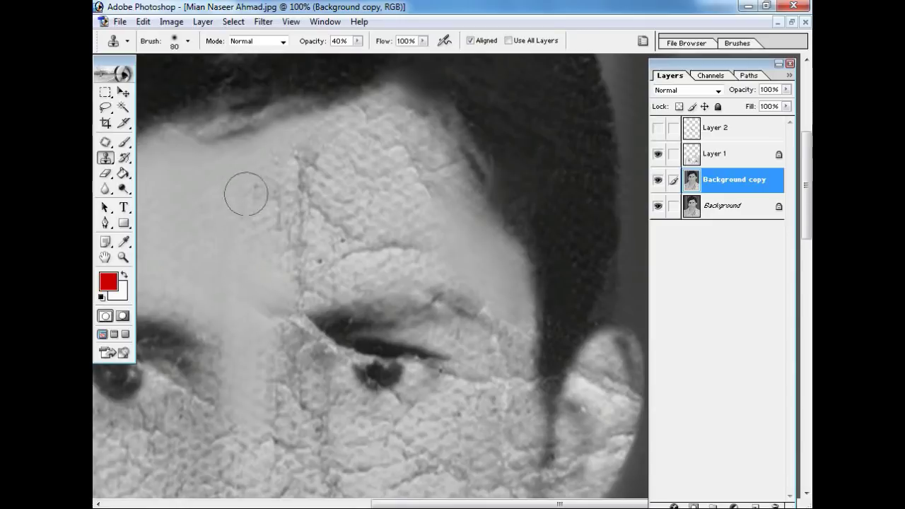
# Step: Clone clean skin across the left forehead cracks
pyautogui.hscroll(-3, 198, 194)
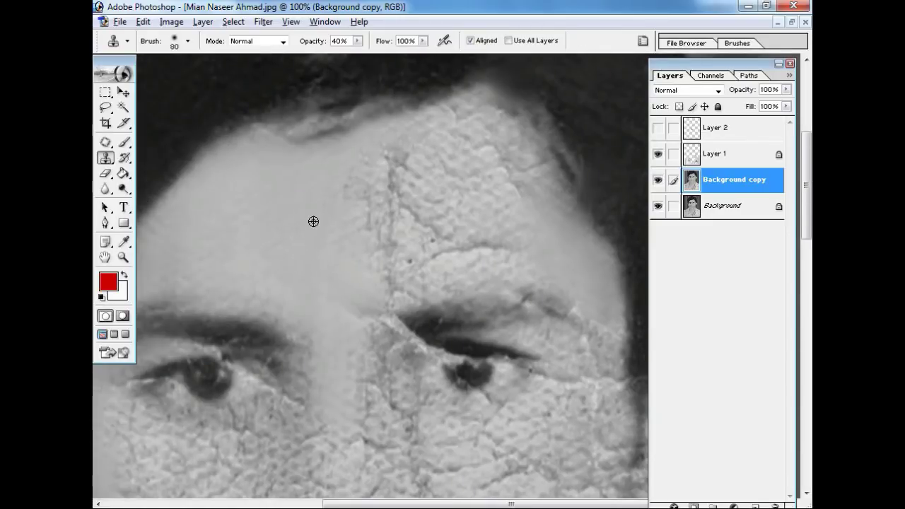
pyautogui.moveTo(242, 273); pyautogui.dragTo(229, 234)
pyautogui.hscroll(-4, 328, 235)
pyautogui.scroll(-1, 327, 235)
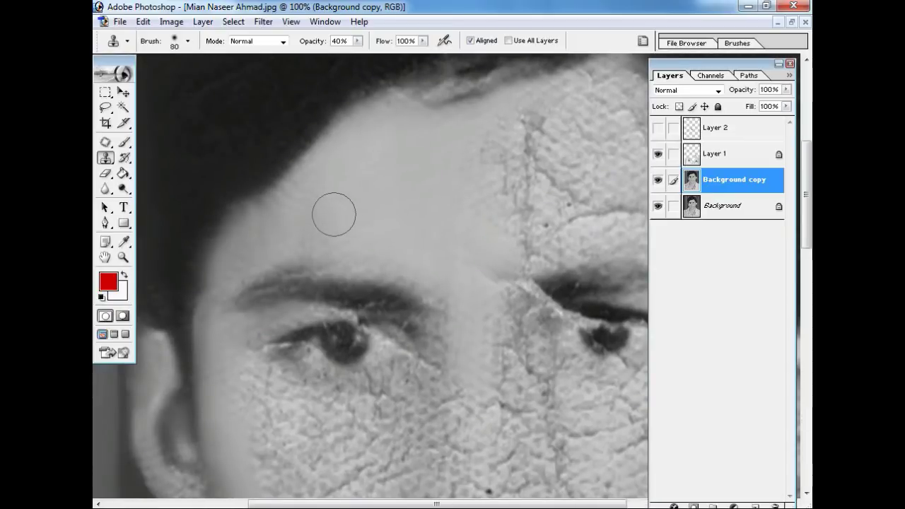
pyautogui.moveTo(426, 229); pyautogui.dragTo(322, 272)
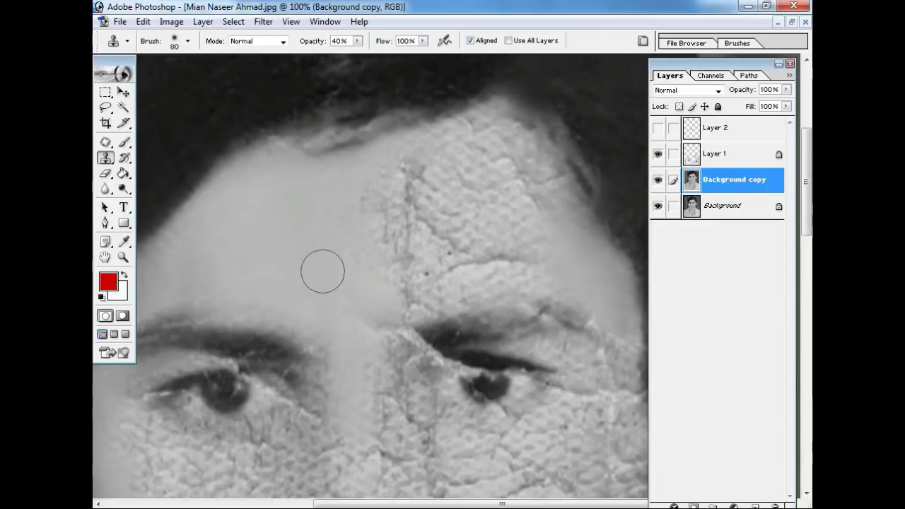
pyautogui.keyDown('alt'); pyautogui.click(409, 289); pyautogui.keyUp('alt')
pyautogui.moveTo(419, 264); pyautogui.dragTo(399, 243)
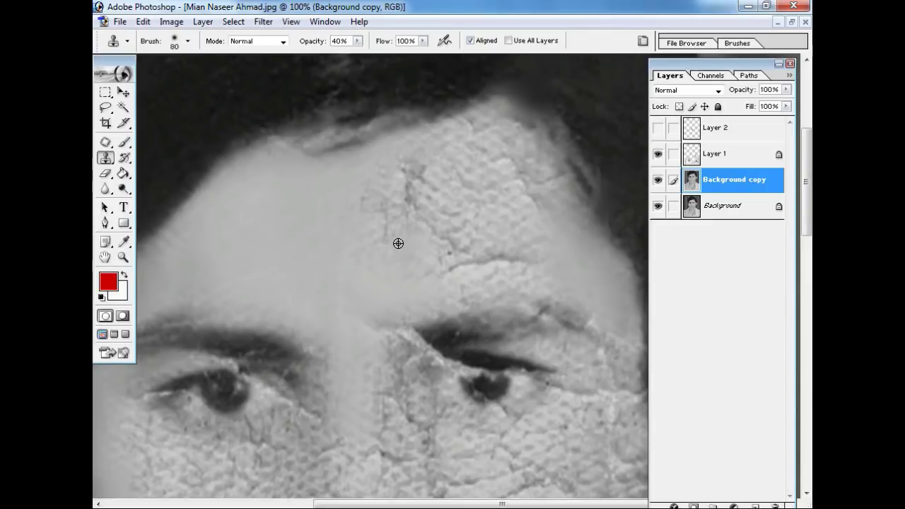
# Step: Raise clone opacity to 57% and smooth the upper forehead up to the hairline
pyautogui.click(357, 40)
pyautogui.moveTo(354, 54); pyautogui.dragTo(362, 54)
pyautogui.moveTo(404, 176); pyautogui.dragTo(414, 184)
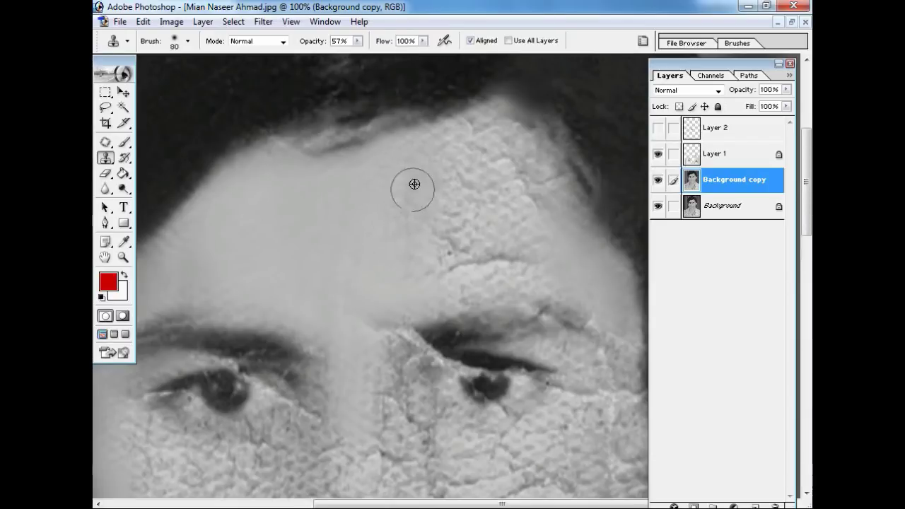
pyautogui.moveTo(467, 169); pyautogui.dragTo(485, 156)
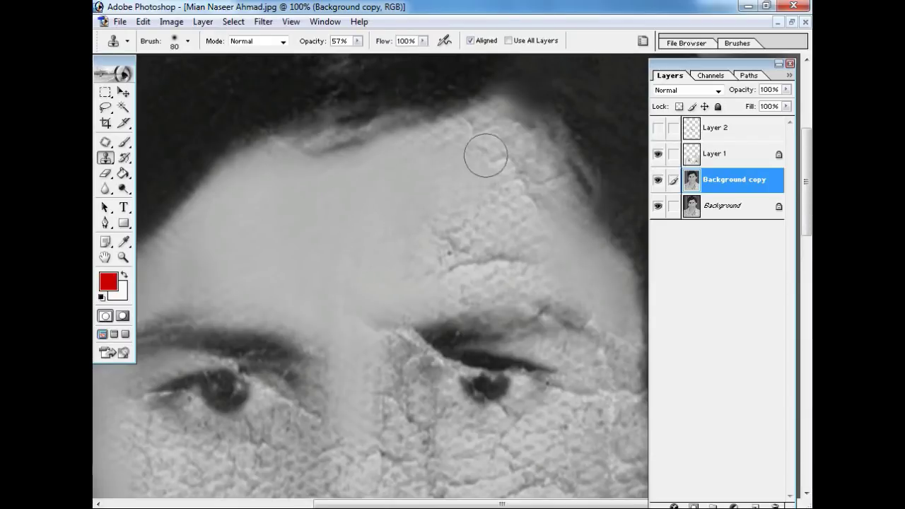
pyautogui.moveTo(531, 188)
pyautogui.mouseDown()
pyautogui.moveTo(536, 182)
pyautogui.moveTo(461, 136)
pyautogui.mouseUp()
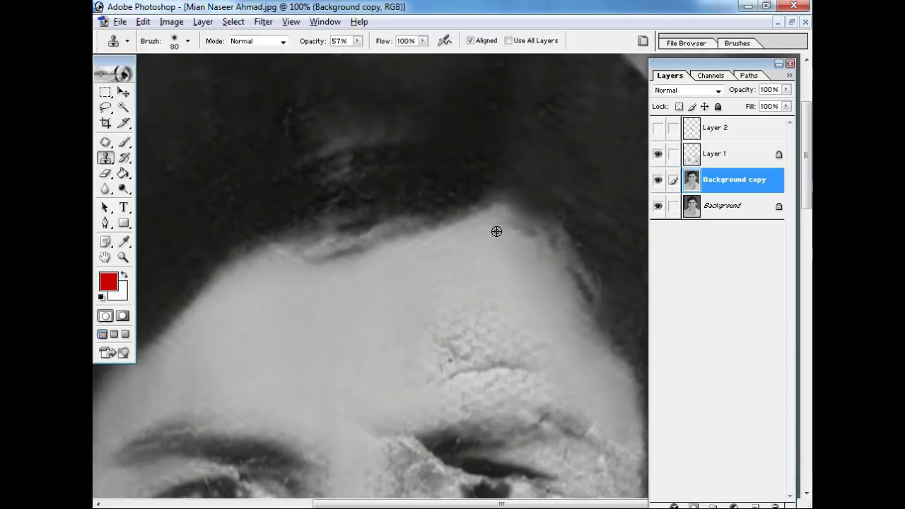
# Step: Smooth the remaining cracked forehead above the right eyebrow
pyautogui.moveTo(497, 133)
pyautogui.mouseDown()
pyautogui.moveTo(495, 230)
pyautogui.moveTo(278, 276)
pyautogui.mouseUp()
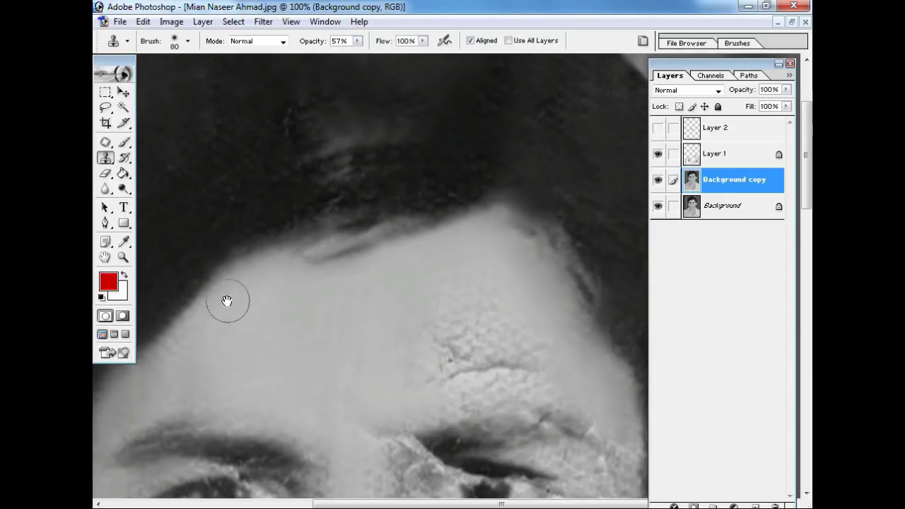
pyautogui.moveTo(410, 310); pyautogui.dragTo(289, 271)
pyautogui.keyDown('alt'); pyautogui.click(374, 264); pyautogui.keyUp('alt')
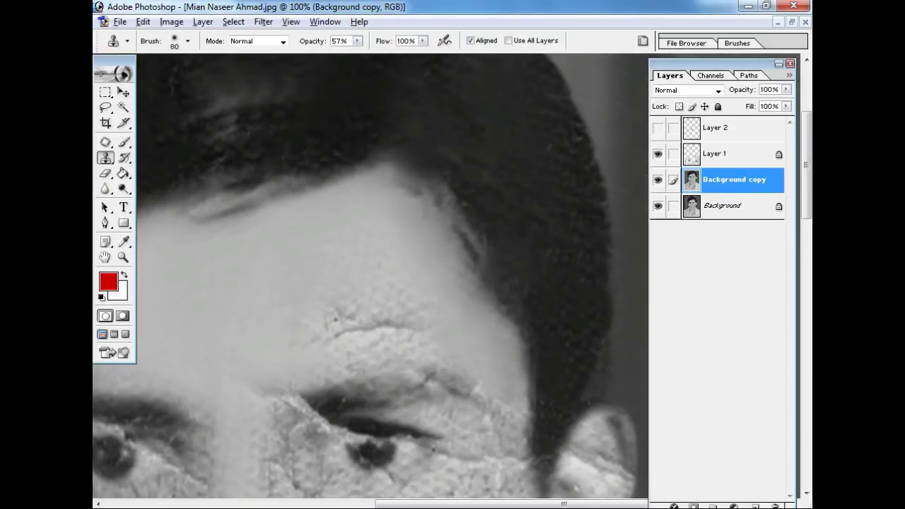
pyautogui.moveTo(364, 262)
pyautogui.mouseDown()
pyautogui.moveTo(361, 293)
pyautogui.moveTo(323, 329)
pyautogui.moveTo(394, 317)
pyautogui.moveTo(371, 339)
pyautogui.mouseUp()
pyautogui.keyDown('alt'); pyautogui.click(310, 324); pyautogui.keyUp('alt')
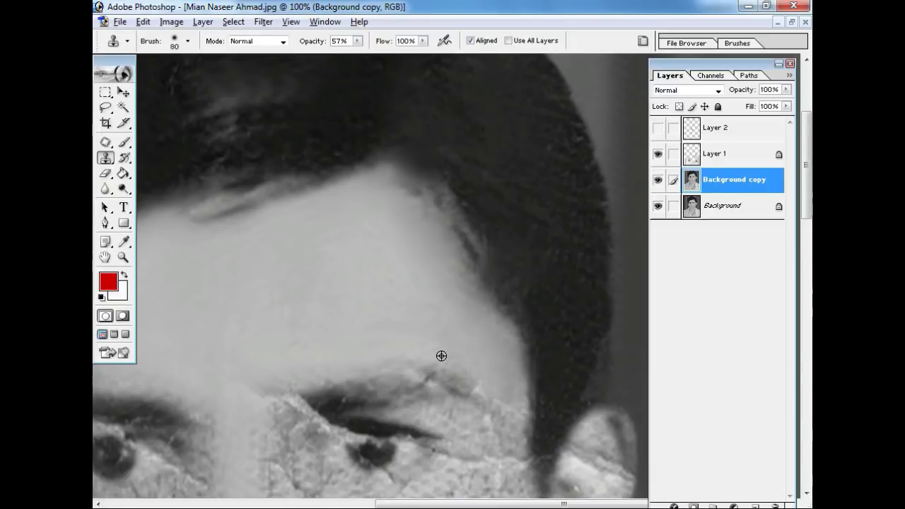
pyautogui.hotkey('ctrl', '-')
pyautogui.hotkey('ctrl', '-')
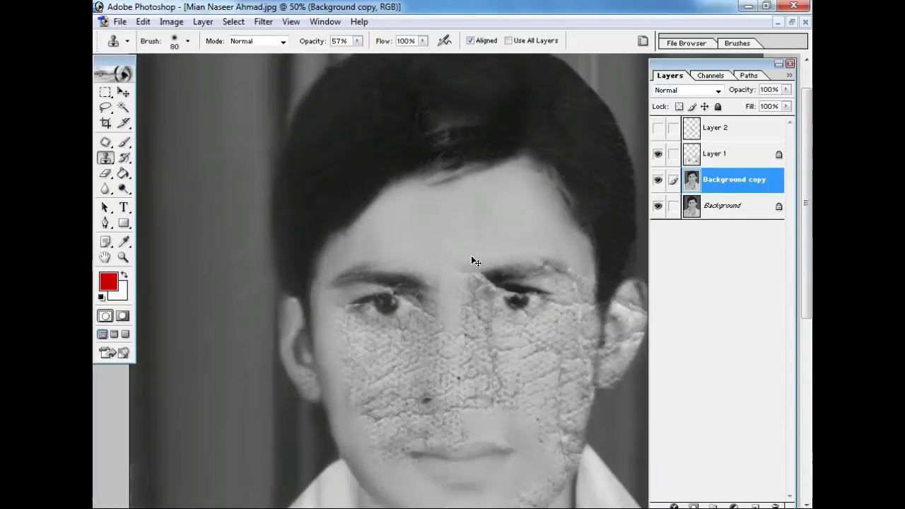
pyautogui.hotkey('ctrl', '-')
pyautogui.hotkey('ctrl', '-')
pyautogui.click(658, 181)
pyautogui.click(658, 181)
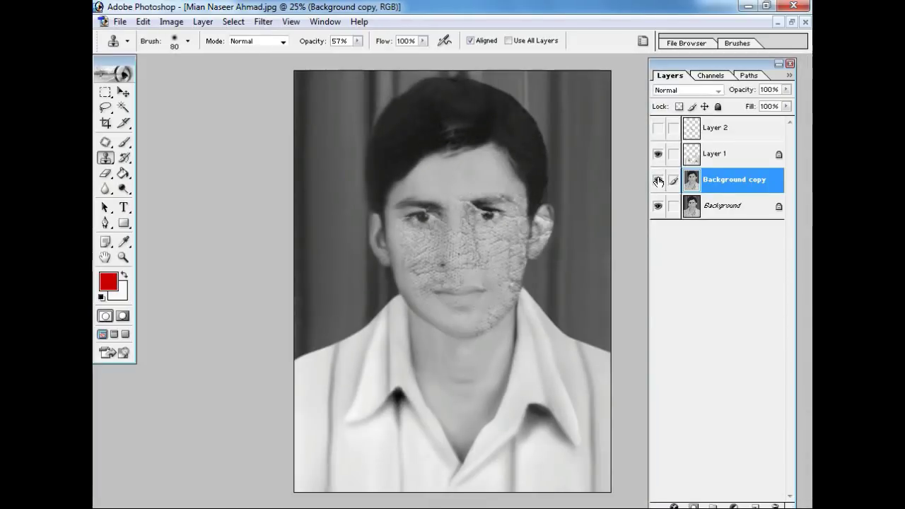
pyautogui.click(659, 181)
pyautogui.click(659, 181)
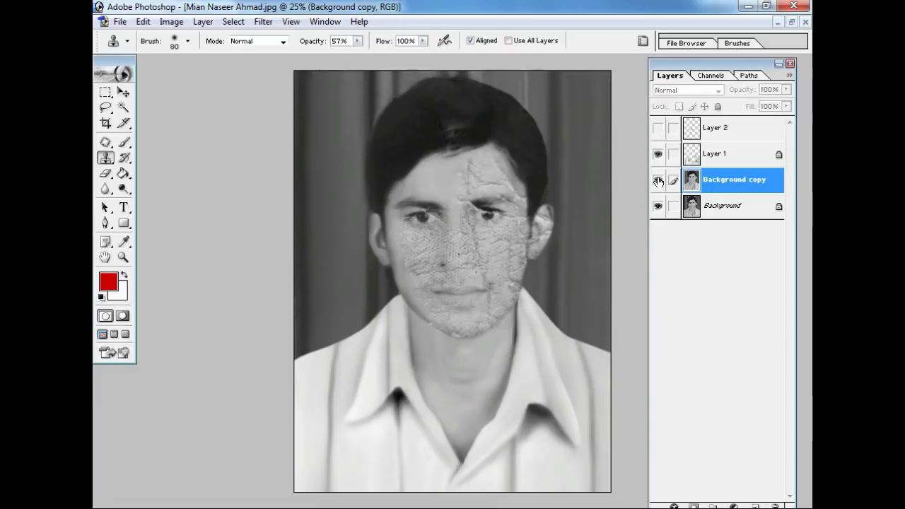
pyautogui.hotkey('ctrl', '+')
pyautogui.hotkey('ctrl', '+')
pyautogui.moveTo(473, 176); pyautogui.dragTo(476, 296)
pyautogui.press('[')
pyautogui.press('[')
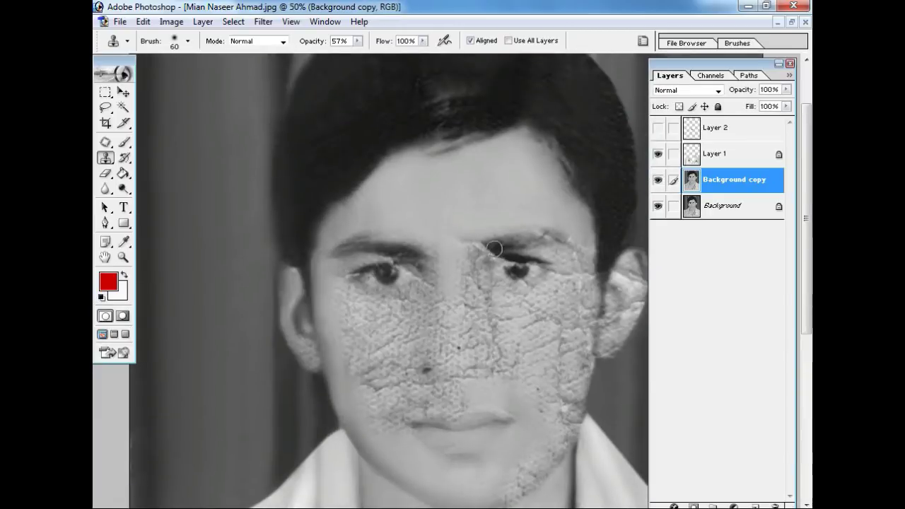
pyautogui.hotkey('ctrl', '+')
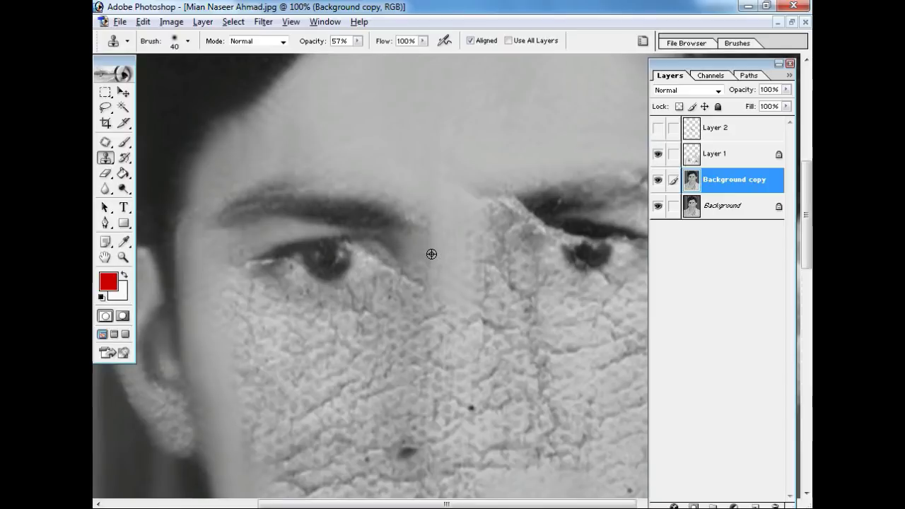
pyautogui.hotkey('ctrl', '-')
pyautogui.hotkey('ctrl', '-')
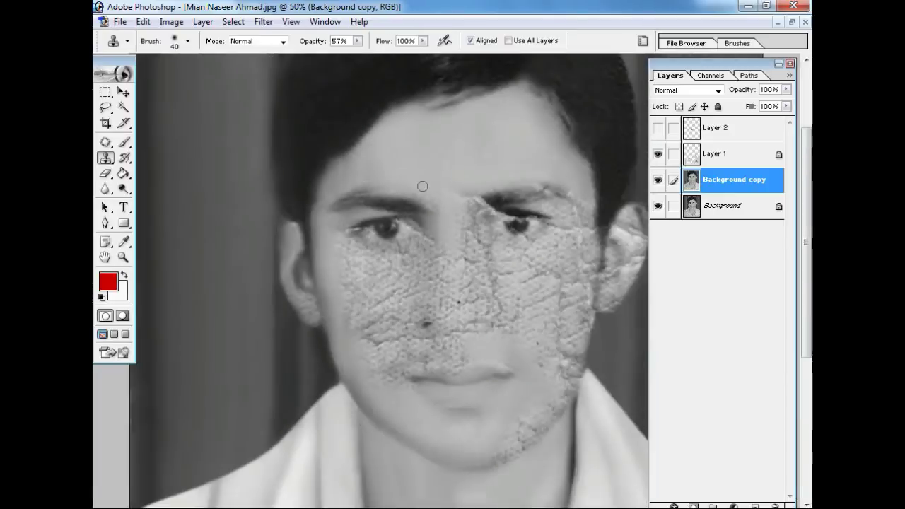
pyautogui.hotkey('ctrl', '-')
pyautogui.hotkey('ctrl', '-')
pyautogui.hotkey('ctrl', '+')
pyautogui.hotkey('ctrl', '+')
pyautogui.hotkey('ctrl', '+')
pyautogui.press('[')
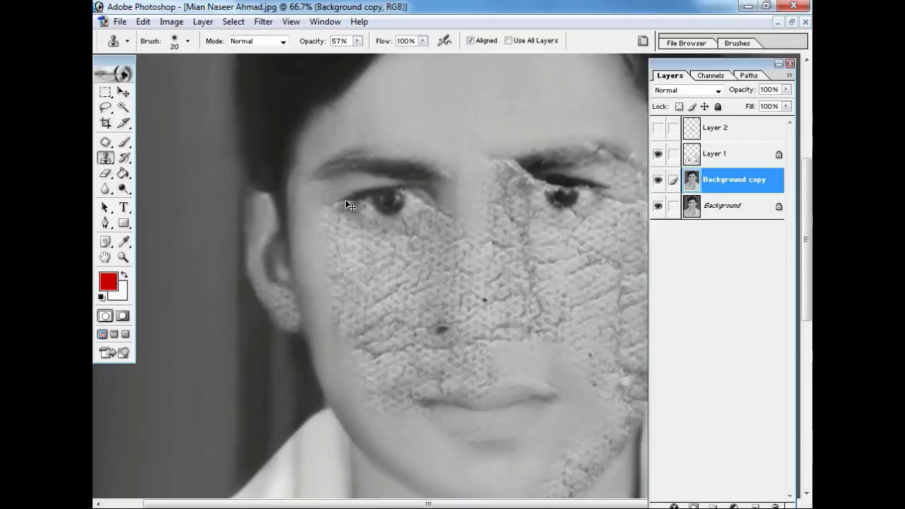
pyautogui.hotkey('ctrl', '+')
pyautogui.hotkey('ctrl', '+')
pyautogui.moveTo(313, 151); pyautogui.dragTo(240, 173)
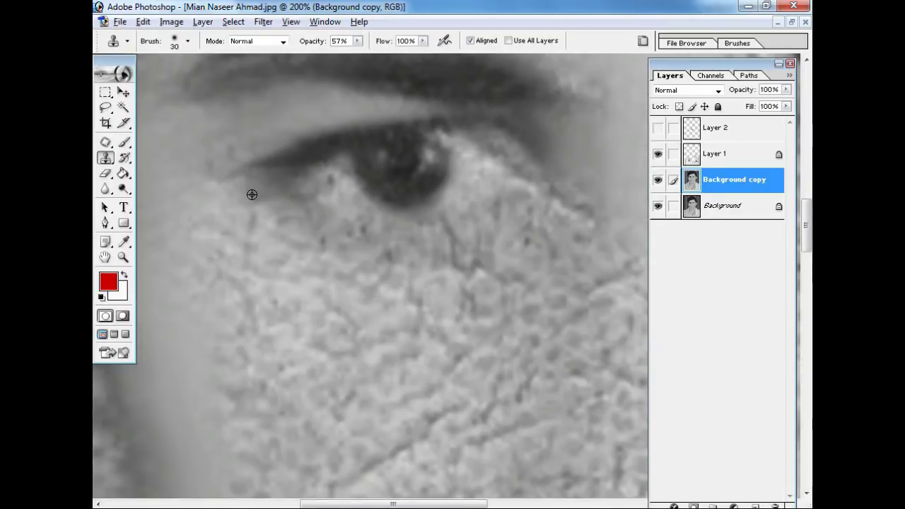
# Step: Clone clean skin over the cracks at the inner eyebrow
pyautogui.hotkey('ctrl', '-')
pyautogui.hotkey('ctrl', '-')
pyautogui.hotkey('ctrl', '-')
pyautogui.hotkey('ctrl', '+')
pyautogui.hotkey('ctrl', '+')
pyautogui.hotkey('ctrl', '+')
pyautogui.hotkey('ctrl', '+')
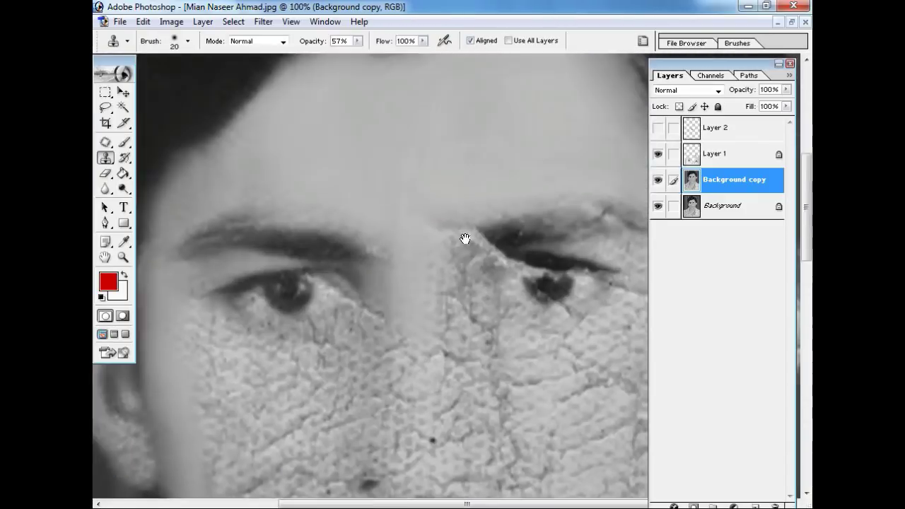
pyautogui.moveTo(478, 233); pyautogui.dragTo(468, 227)
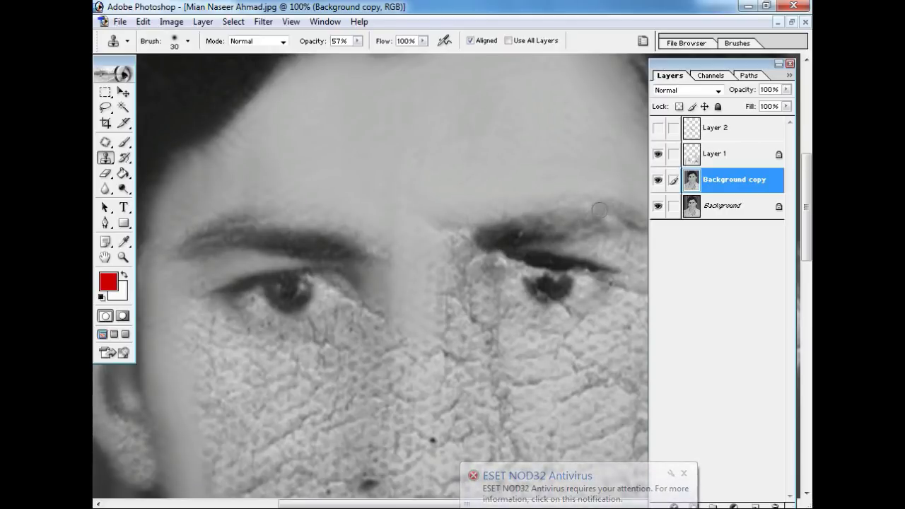
pyautogui.hotkey('ctrl', '-')
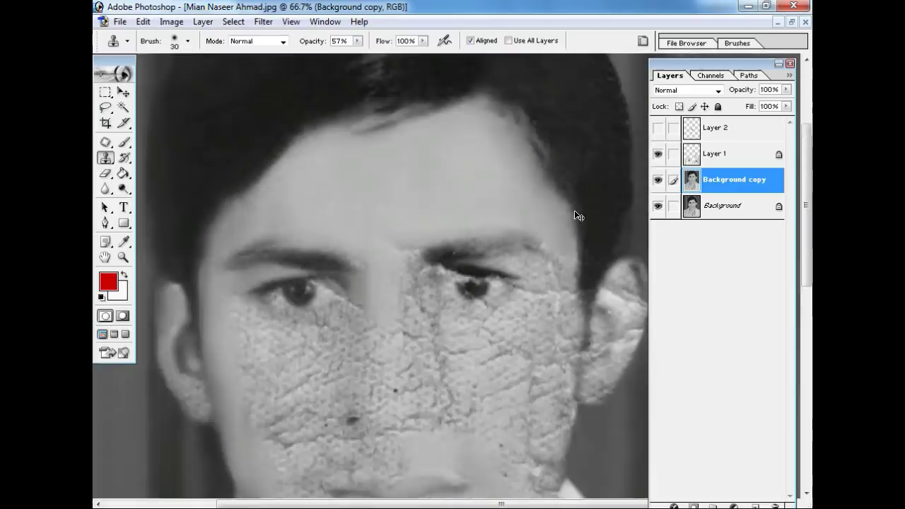
pyautogui.hotkey('ctrl', '+')
pyautogui.moveTo(576, 216); pyautogui.dragTo(388, 247)
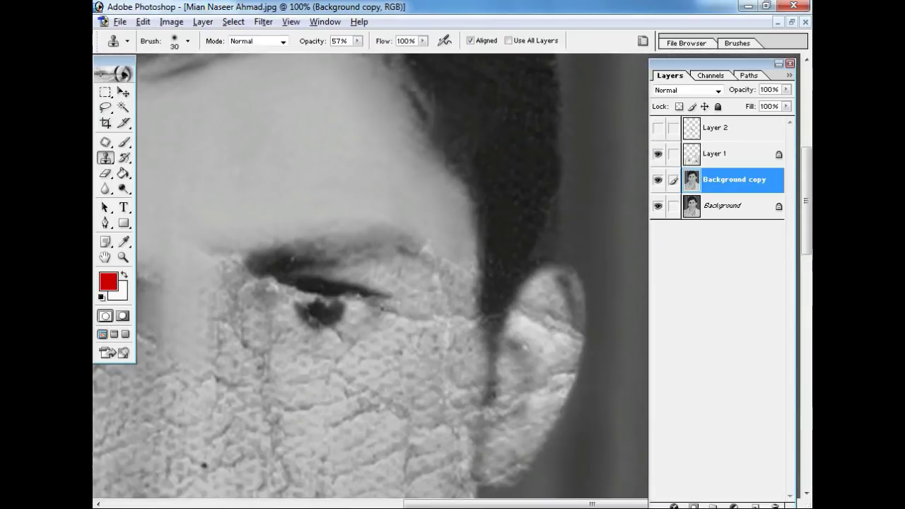
pyautogui.hotkey('ctrl', '-')
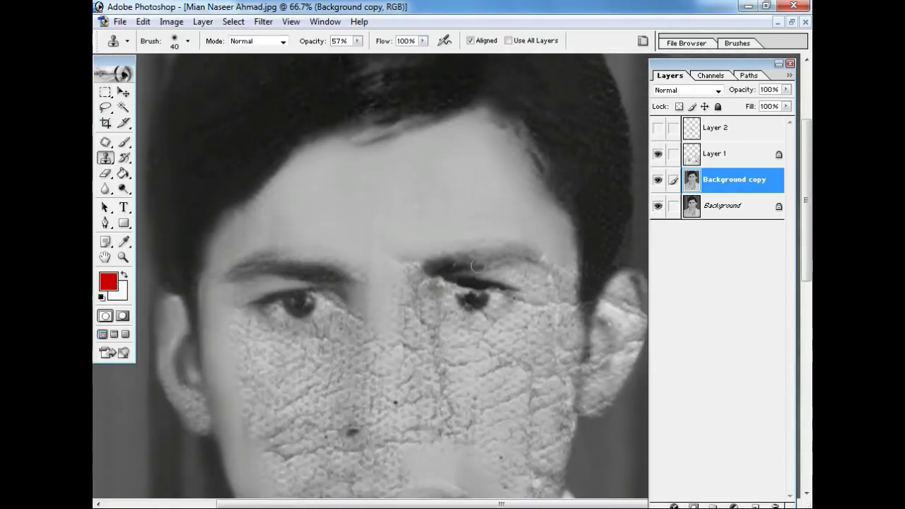
# Step: Enlarge the clone brush to 50 and scroll the view around the eyes
pyautogui.press(']')
pyautogui.scroll(-2, 574, 280)
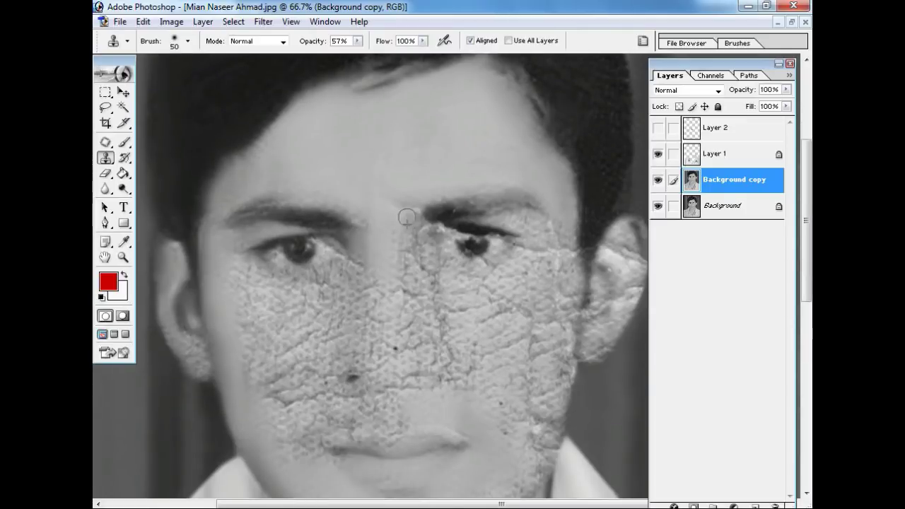
pyautogui.scroll(2, 399, 295)
pyautogui.scroll(-2, 398, 296)
pyautogui.scroll(-2, 396, 203)
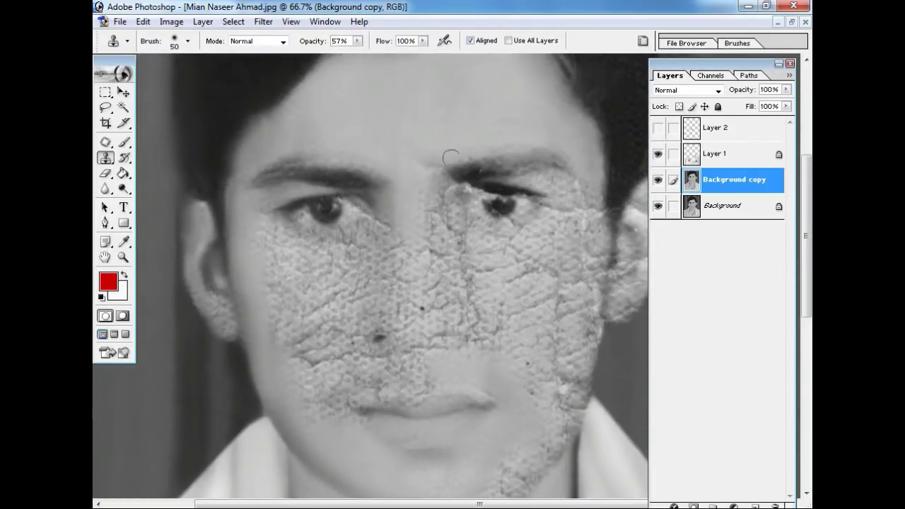
pyautogui.scroll(-1, 452, 283)
pyautogui.scroll(-1, 455, 297)
pyautogui.scroll(2, 455, 297)
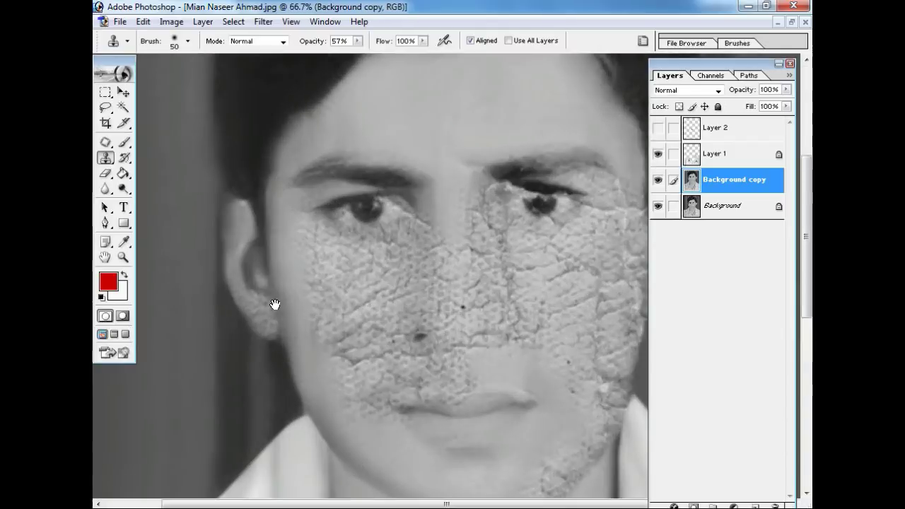
pyautogui.scroll(1, 258, 301)
# Step: Clone cheek skin beside the left ear, then refocus on the chin with a size-70 brush
pyautogui.moveTo(255, 303); pyautogui.dragTo(247, 299)
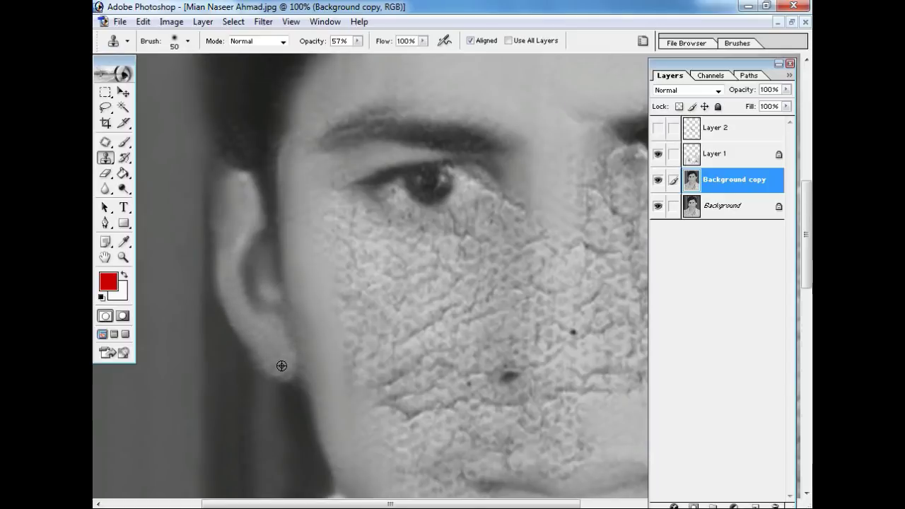
pyautogui.hotkey('ctrl', '-')
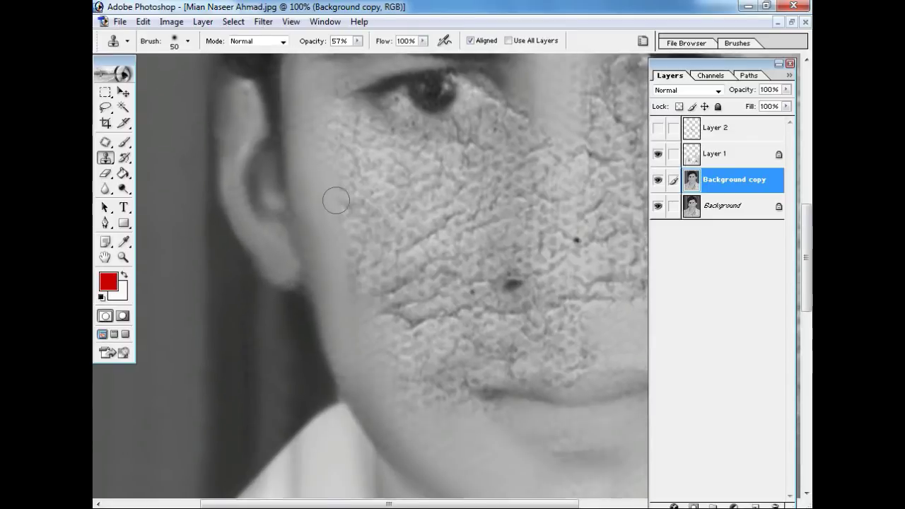
pyautogui.hotkey('ctrl', '-')
pyautogui.hotkey('ctrl', '-')
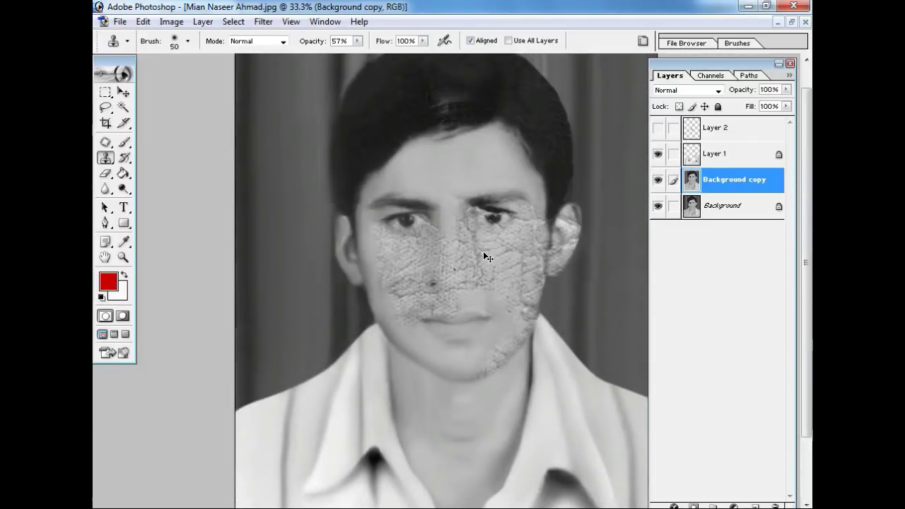
pyautogui.hotkey('ctrl', '-')
pyautogui.hotkey('ctrl', '+')
pyautogui.hotkey('ctrl', '+')
pyautogui.moveTo(460, 137)
pyautogui.mouseDown()
pyautogui.moveTo(445, 219)
pyautogui.moveTo(403, 218)
pyautogui.mouseUp()
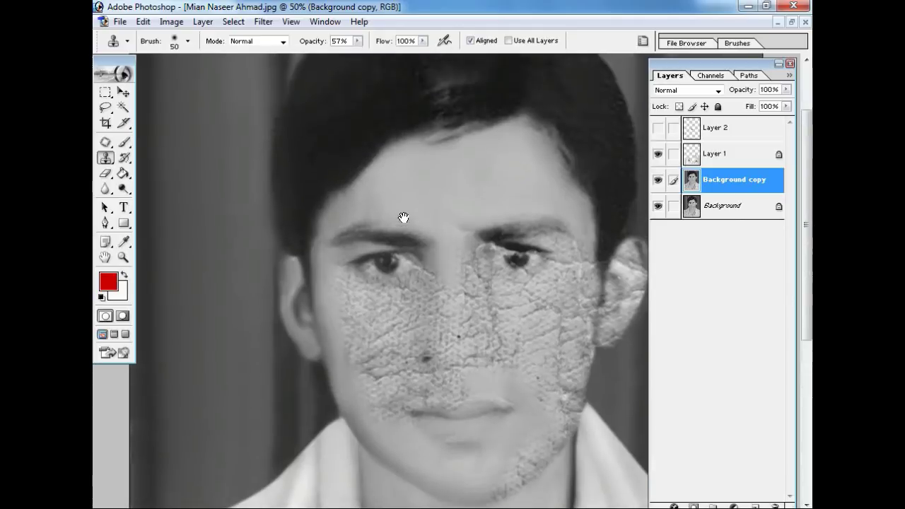
pyautogui.hotkey('ctrl', '+')
pyautogui.scroll(-3, 503, 299)
pyautogui.press(']')
pyautogui.press(']')
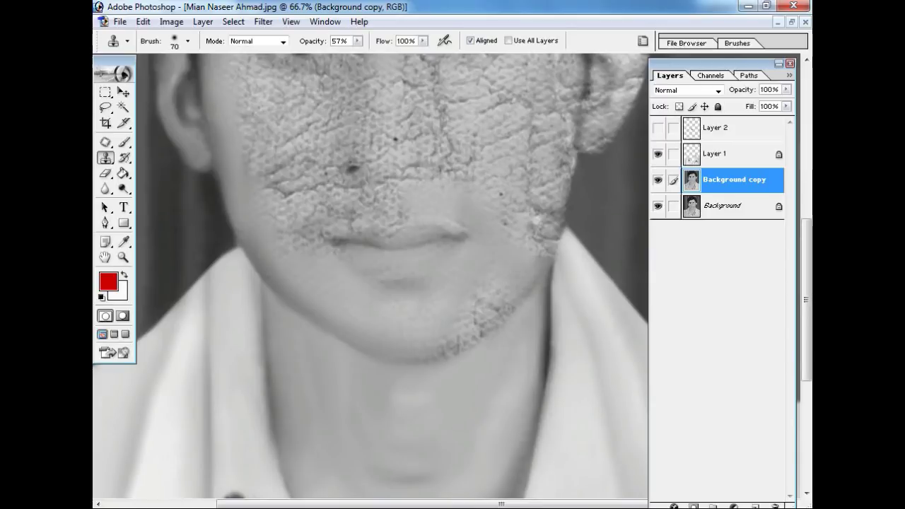
# Step: Paint two clone strokes over the cracks on the chin and right jawline
pyautogui.moveTo(476, 304)
pyautogui.mouseDown()
pyautogui.moveTo(503, 306)
pyautogui.moveTo(497, 324)
pyautogui.mouseUp()
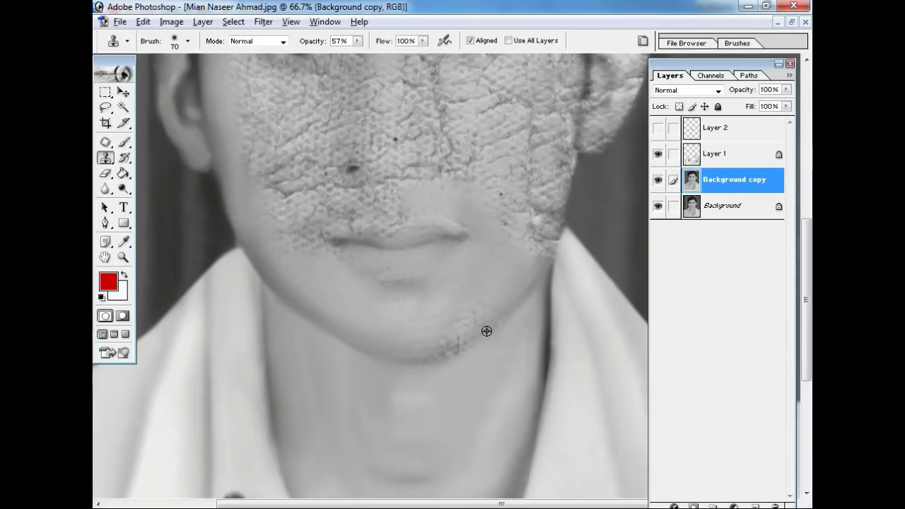
pyautogui.moveTo(465, 337)
pyautogui.mouseDown()
pyautogui.moveTo(472, 328)
pyautogui.moveTo(444, 357)
pyautogui.mouseUp()
pyautogui.scroll(-2, 429, 361)
pyautogui.scroll(2, 444, 183)
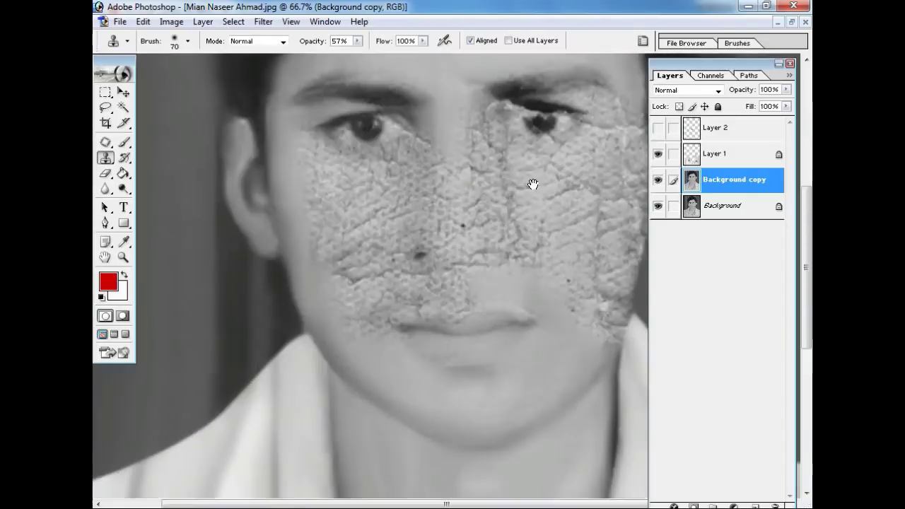
# Step: Sample clean skin near the ear and clone over the cracked lower ear and earlobe at size 40
pyautogui.scroll(1, 531, 186)
pyautogui.press('[')
pyautogui.press('[')
pyautogui.press('[')
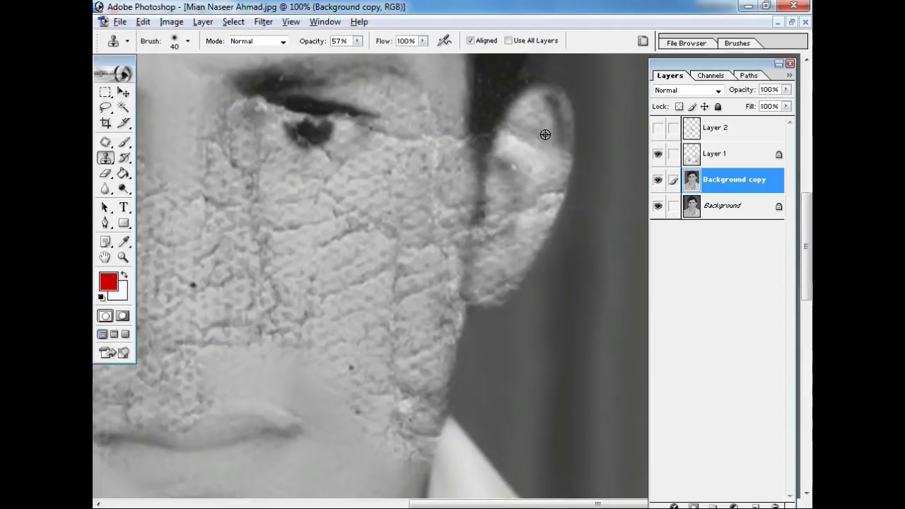
pyautogui.keyDown('alt'); pyautogui.click(540, 109); pyautogui.keyUp('alt')
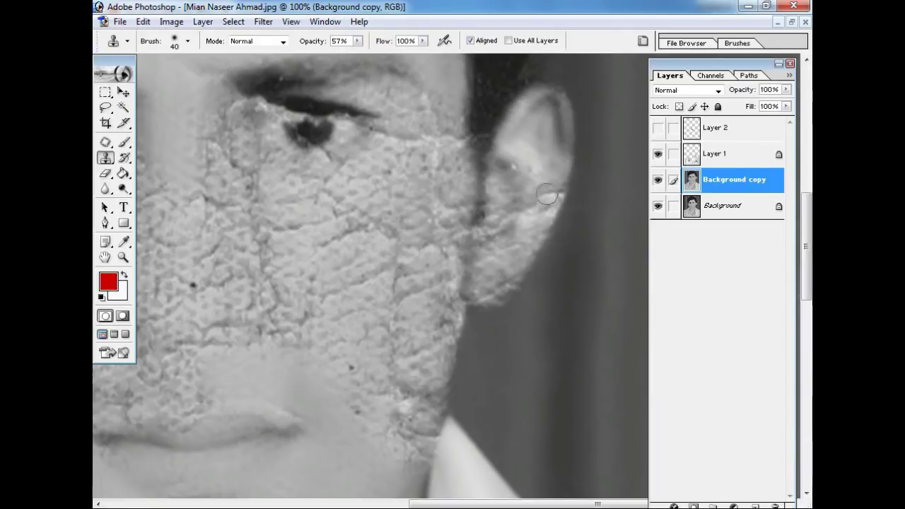
pyautogui.keyDown('alt'); pyautogui.click(558, 171); pyautogui.keyUp('alt')
pyautogui.moveTo(560, 182)
pyautogui.mouseDown()
pyautogui.moveTo(548, 209)
pyautogui.moveTo(528, 210)
pyautogui.mouseUp()
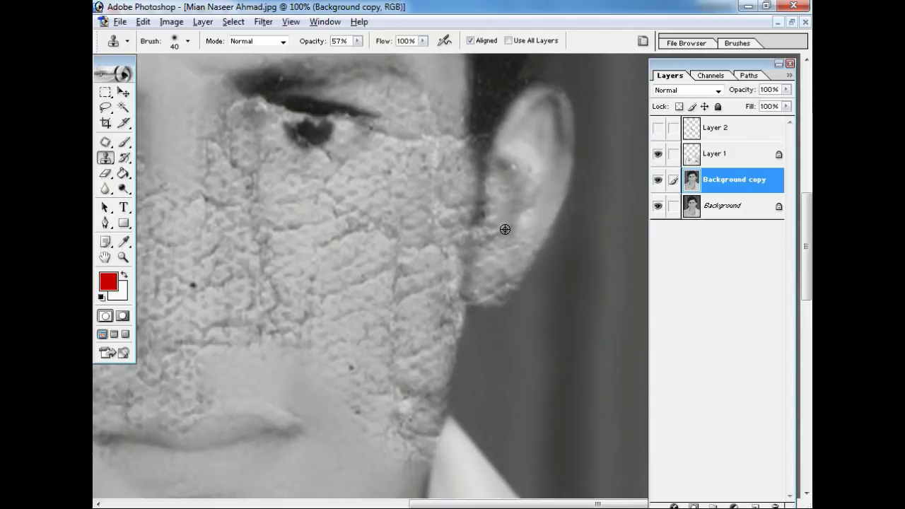
pyautogui.moveTo(540, 181); pyautogui.dragTo(528, 150)
pyautogui.keyDown('alt'); pyautogui.click(508, 164); pyautogui.keyUp('alt')
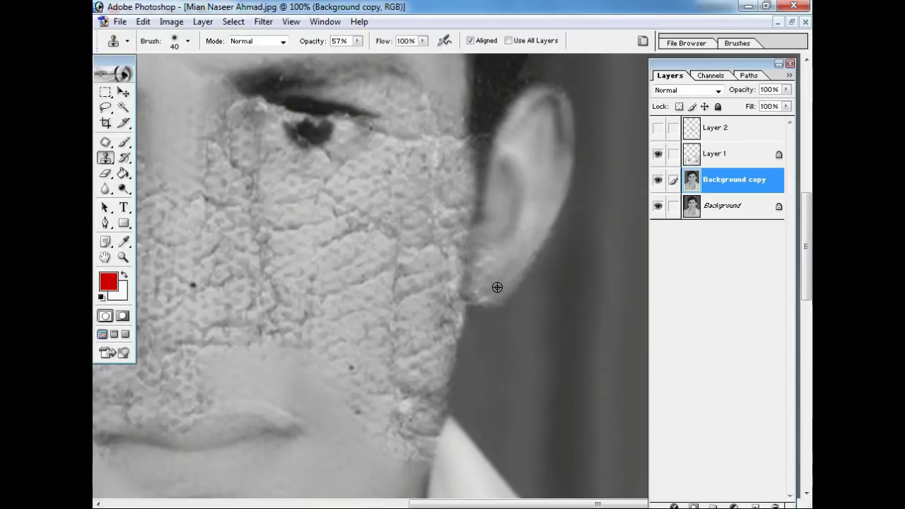
pyautogui.hotkey('ctrl', '-')
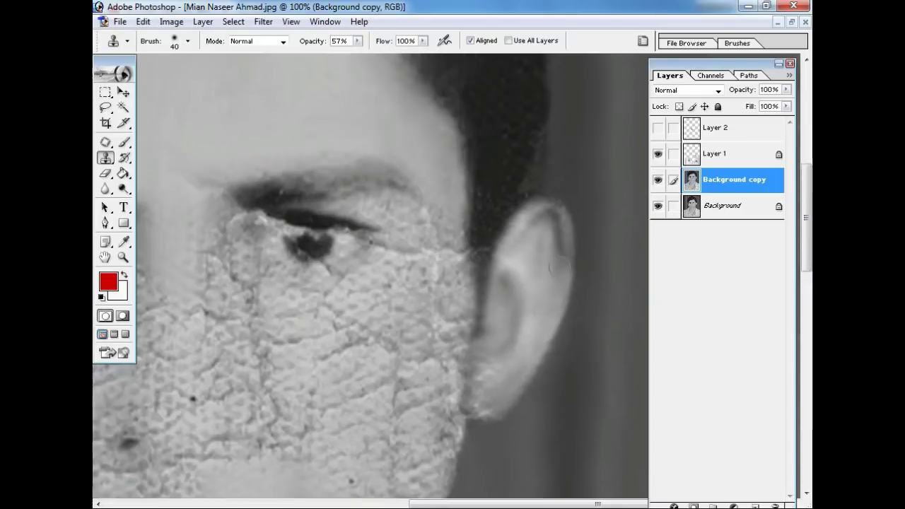
# Step: Clone smooth skin along the right jaw edge and lower cheek at size 60, removing the dark speck
pyautogui.hotkey('ctrl', '-')
pyautogui.hotkey('ctrl', '+')
pyautogui.hotkey('ctrl', '+')
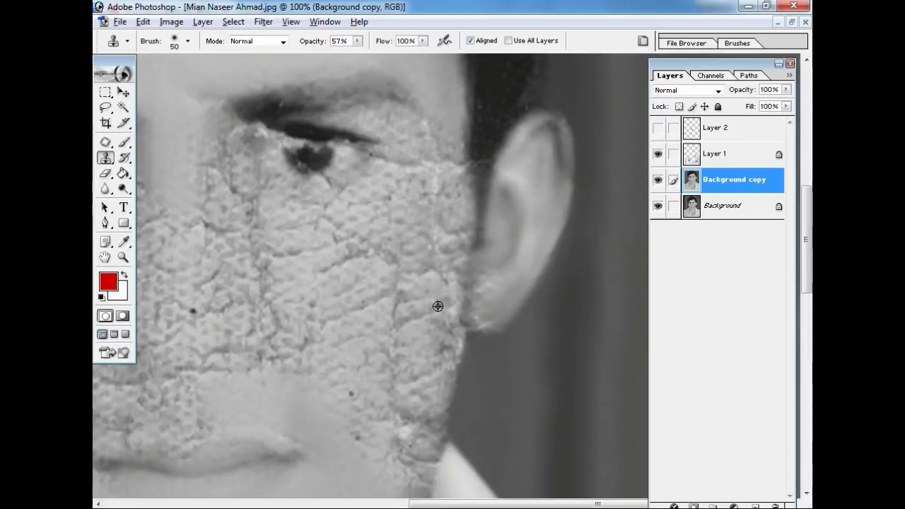
pyautogui.press(']')
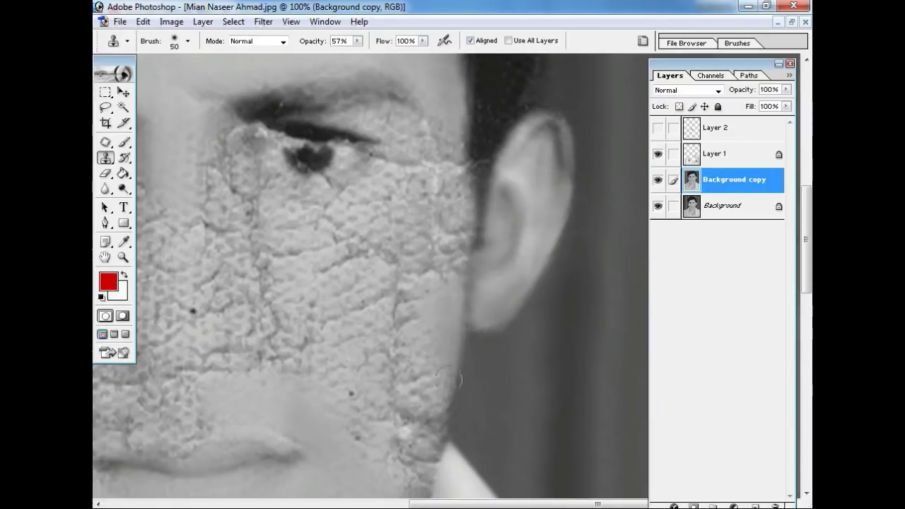
pyautogui.moveTo(440, 410); pyautogui.dragTo(460, 272)
pyautogui.press(']')
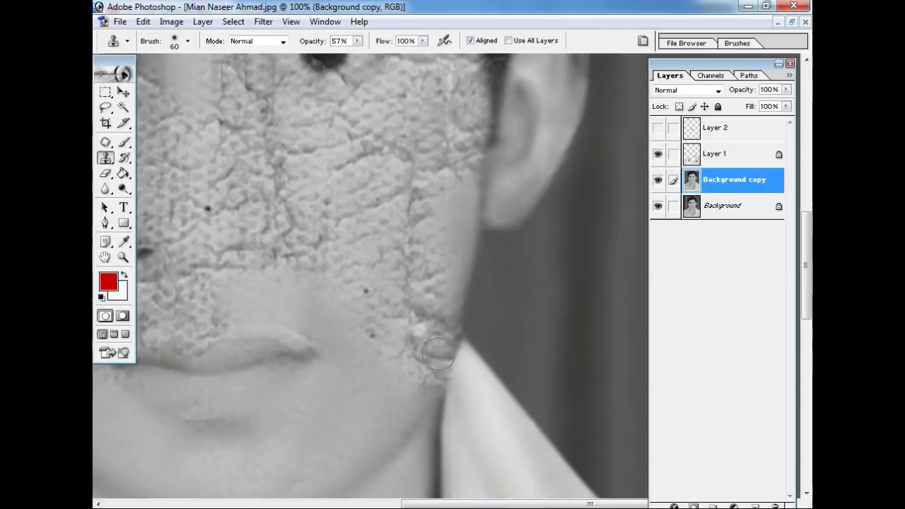
pyautogui.moveTo(445, 288); pyautogui.dragTo(429, 335)
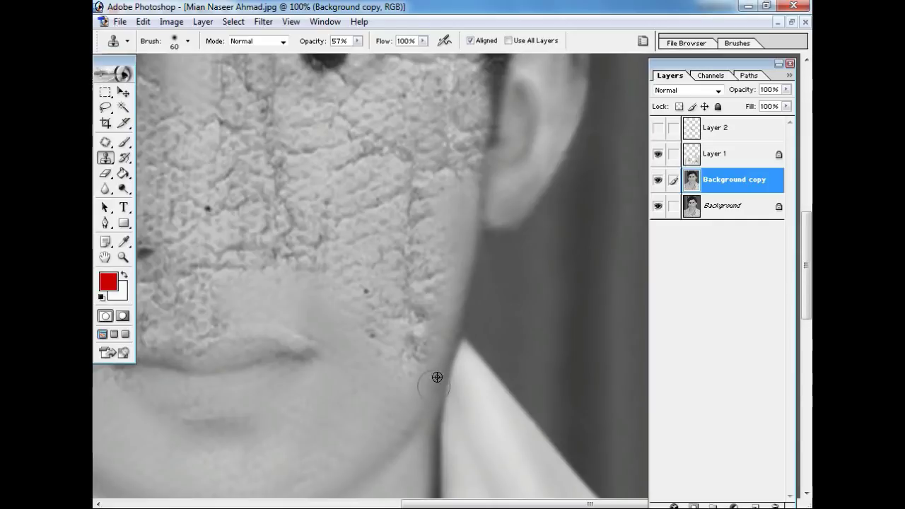
pyautogui.moveTo(410, 379); pyautogui.dragTo(428, 311)
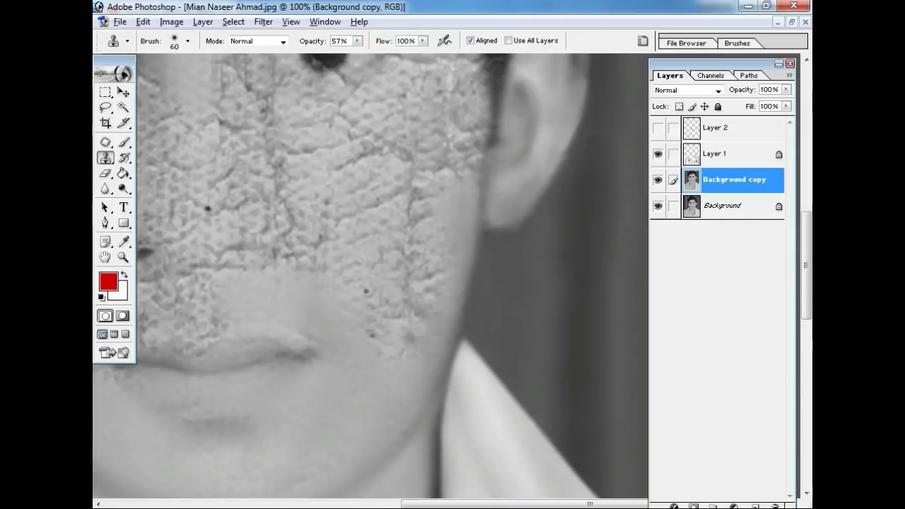
pyautogui.moveTo(407, 364)
pyautogui.mouseDown()
pyautogui.moveTo(372, 337)
pyautogui.moveTo(419, 313)
pyautogui.mouseUp()
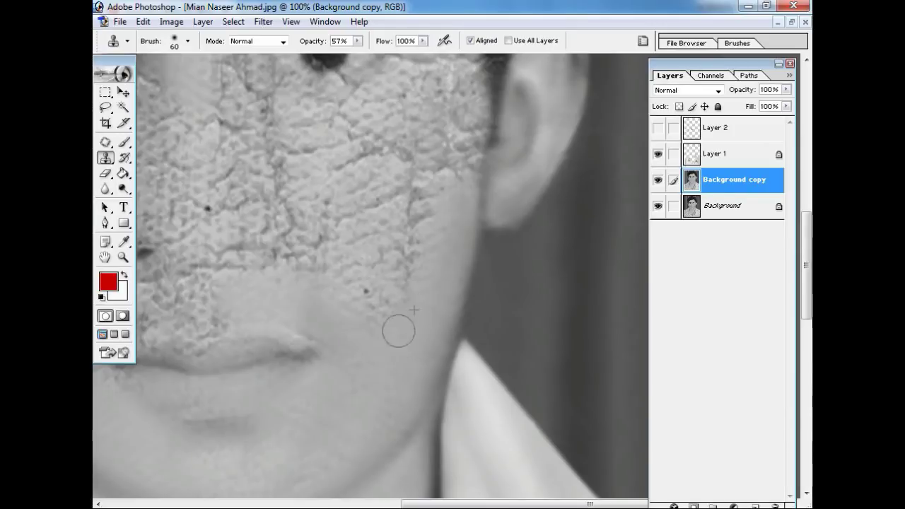
pyautogui.hotkey('ctrl', '-')
pyautogui.hotkey('ctrl', '-')
pyautogui.hotkey('ctrl', '-')
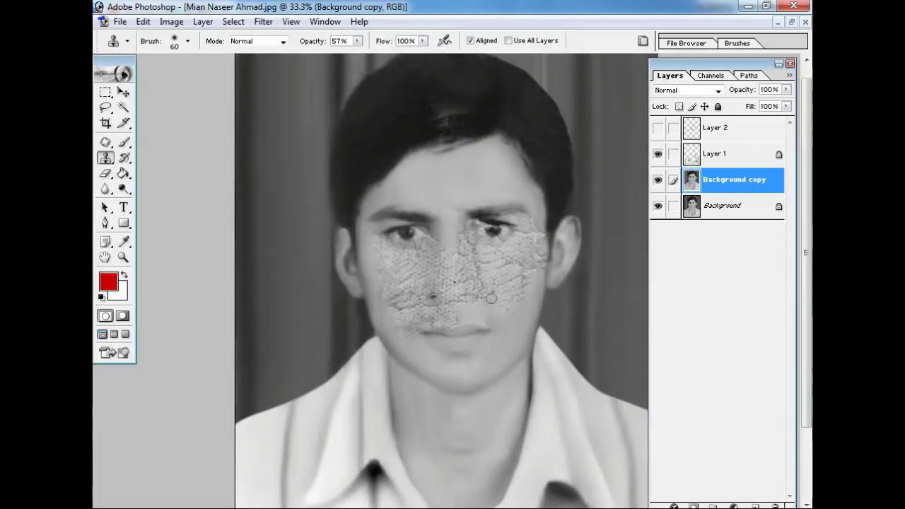
# Step: Zoom in and clone smooth skin over the cheek beside the mouth with an 80 px brush
pyautogui.hotkey('ctrl', '+')
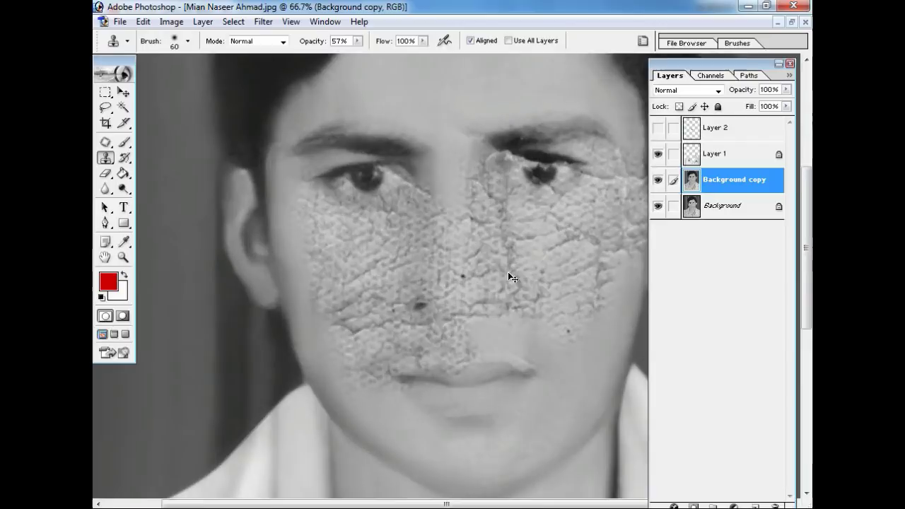
pyautogui.press(']')
pyautogui.moveTo(492, 356); pyautogui.dragTo(471, 341)
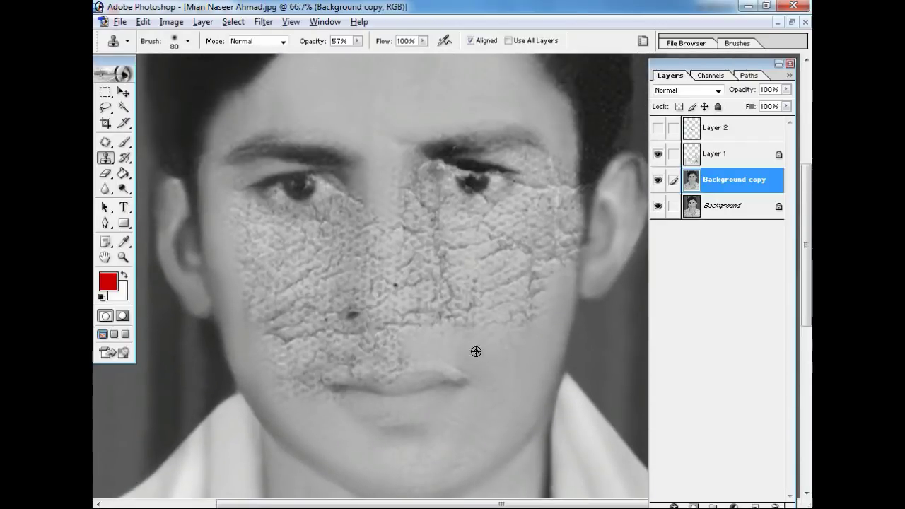
pyautogui.moveTo(499, 286); pyautogui.dragTo(474, 328)
# Step: Smooth the cheek further right, then hide the Background copy layer to compare with the original
pyautogui.moveTo(495, 328); pyautogui.dragTo(526, 349)
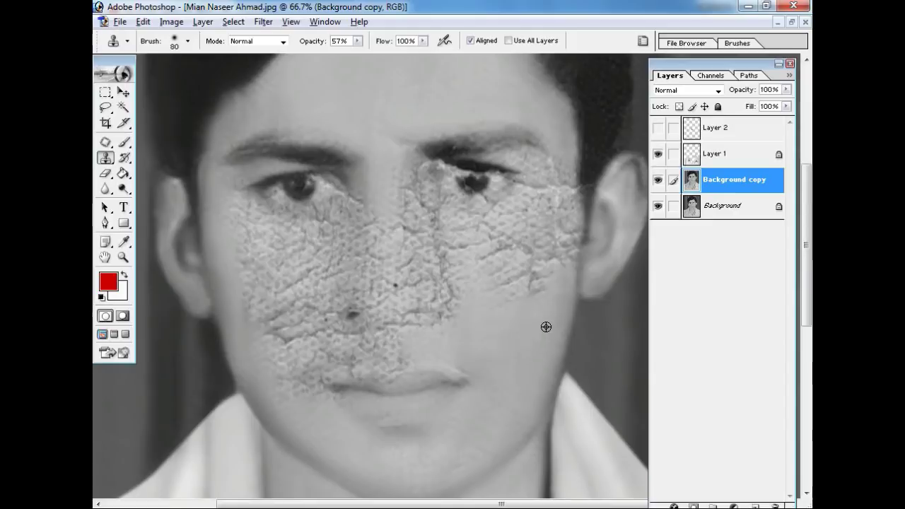
pyautogui.hotkey('ctrl', '-')
pyautogui.hotkey('ctrl', '-')
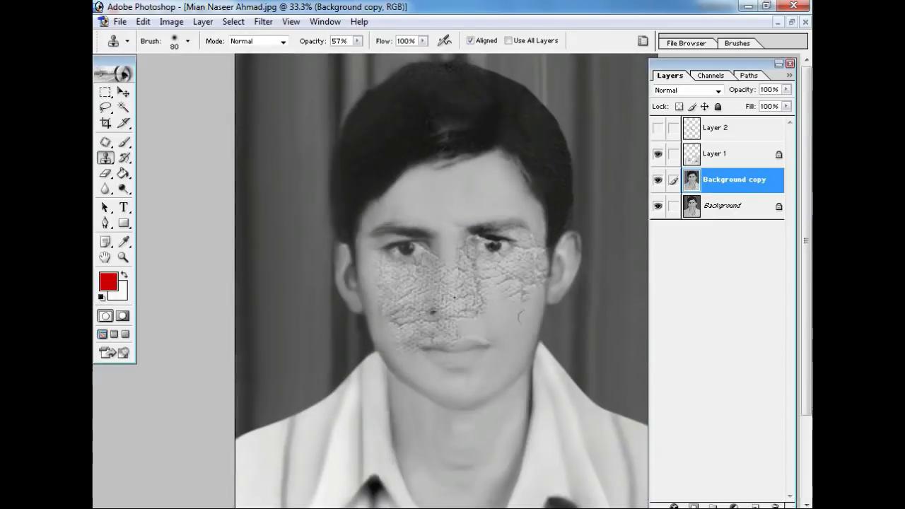
pyautogui.click(657, 183)
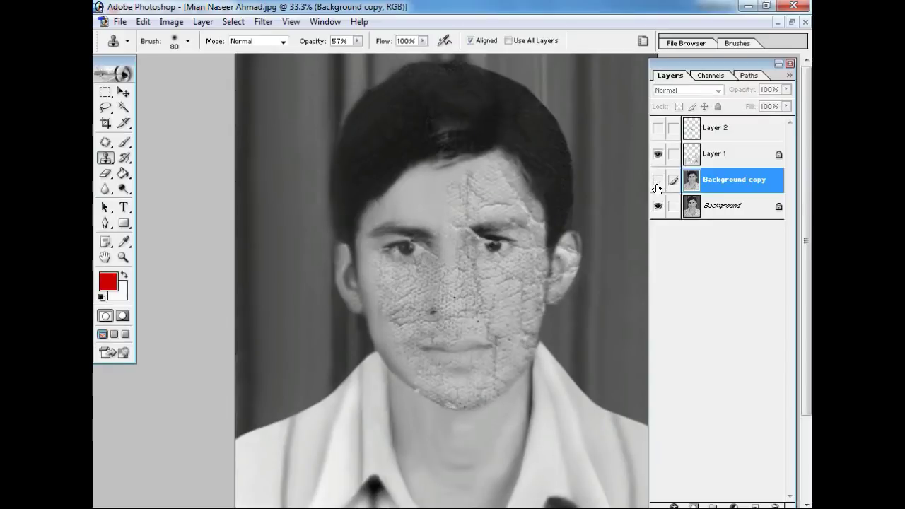
# Step: Show the Background copy layer again and zoom in on the right eye with a smaller clone brush
pyautogui.click(657, 183)
pyautogui.hotkey('ctrl', '+')
pyautogui.scroll(1, 523, 212)
pyautogui.press('[')
pyautogui.press('[')
pyautogui.press('[')
pyautogui.scroll(2, 511, 224)
pyautogui.scroll(-1, 520, 255)
pyautogui.press('[')
pyautogui.scroll(1, 524, 264)
# Step: Clone over the cracked texture beneath and beside the right eye
pyautogui.moveTo(583, 263); pyautogui.dragTo(586, 264)
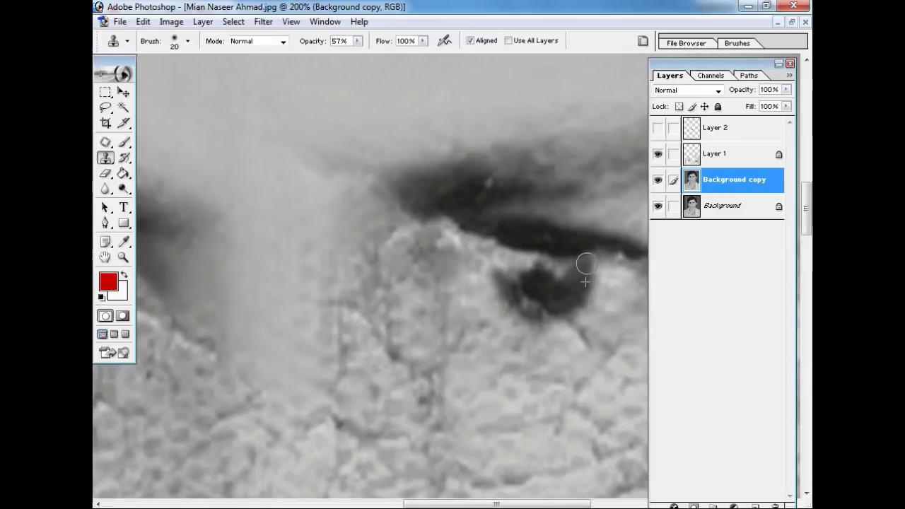
pyautogui.moveTo(527, 266); pyautogui.dragTo(531, 268)
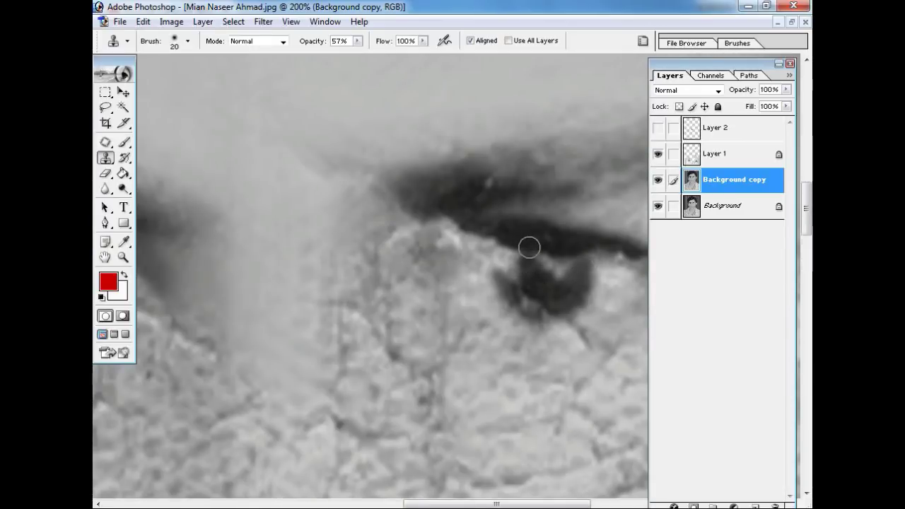
pyautogui.moveTo(559, 283)
pyautogui.mouseDown()
pyautogui.moveTo(524, 331)
pyautogui.moveTo(464, 329)
pyautogui.mouseUp()
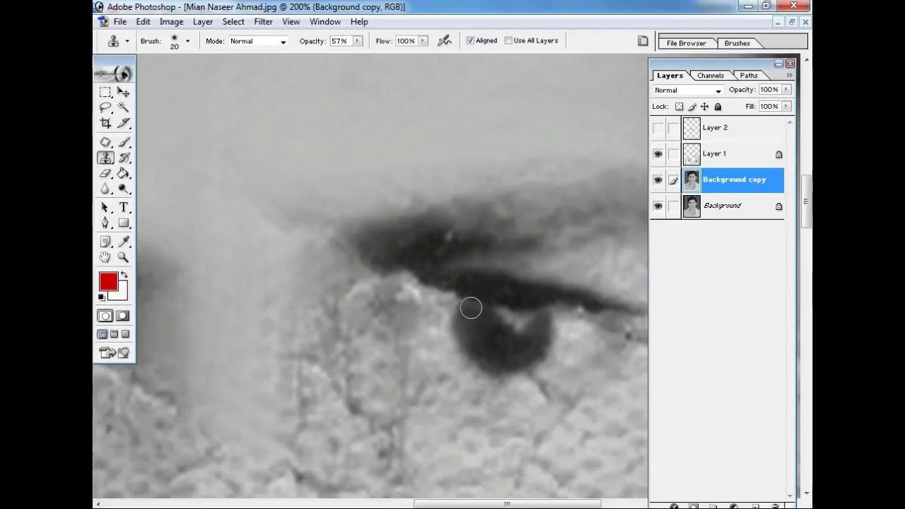
pyautogui.hotkey('ctrl', '-')
pyautogui.hotkey('ctrl', '-')
pyautogui.hotkey('ctrl', '+')
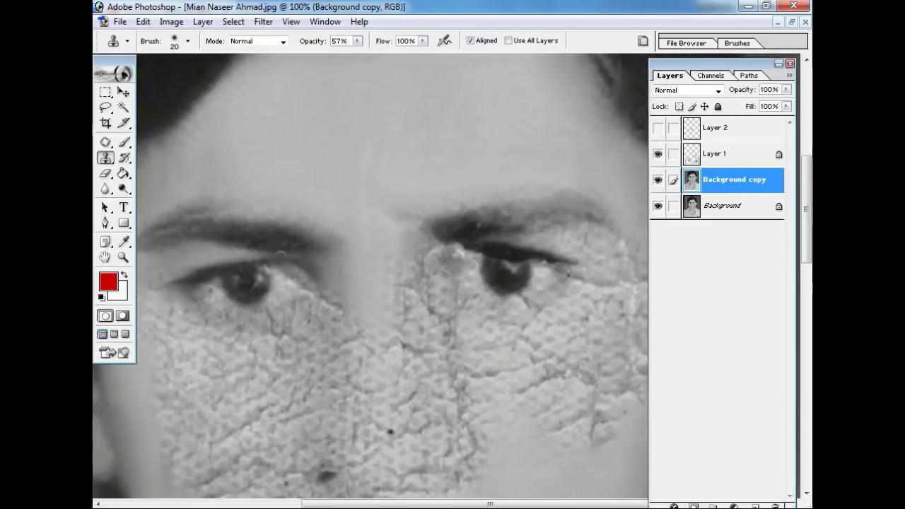
# Step: Enlarge the clone brush and clone smooth skin over the area beside the eyebrow
pyautogui.press(']')
pyautogui.press(']')
pyautogui.hotkey('ctrl', '+')
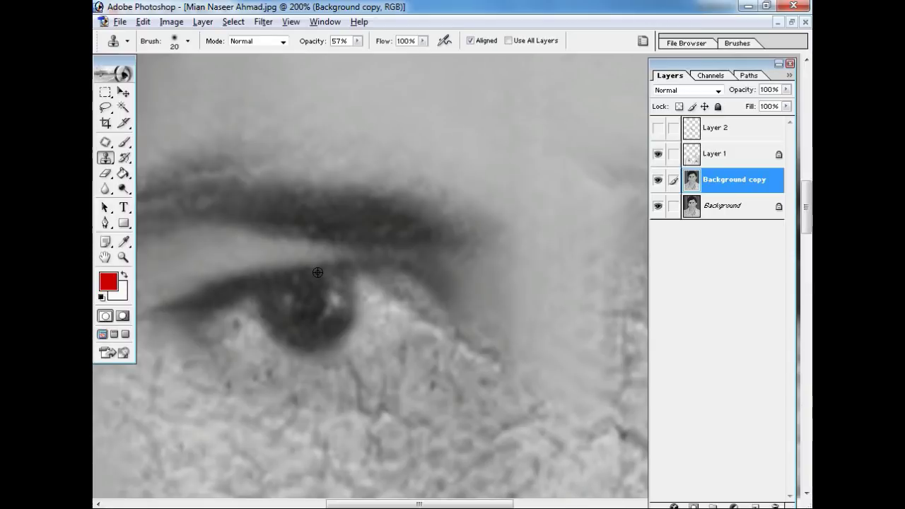
pyautogui.hotkey('ctrl', '-')
pyautogui.hotkey('ctrl', '-')
pyautogui.hotkey('ctrl', '-')
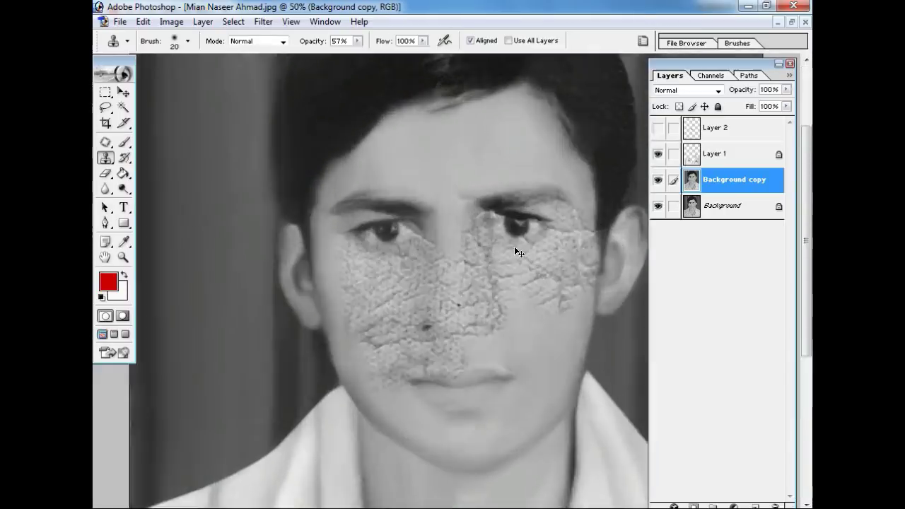
pyautogui.hotkey('ctrl', '+')
pyautogui.hotkey('ctrl', '+')
pyautogui.press(']')
pyautogui.moveTo(485, 256); pyautogui.dragTo(507, 259)
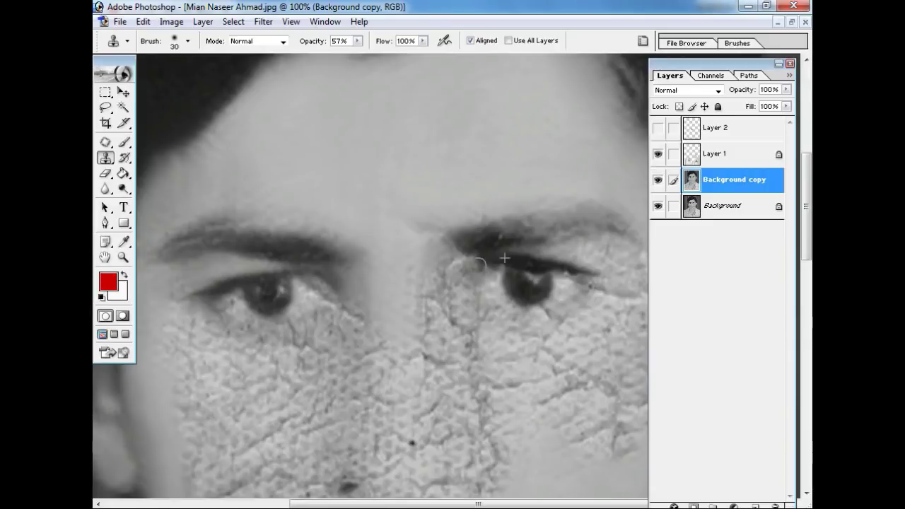
pyautogui.hotkey('ctrl', '-')
pyautogui.hotkey('ctrl', '-')
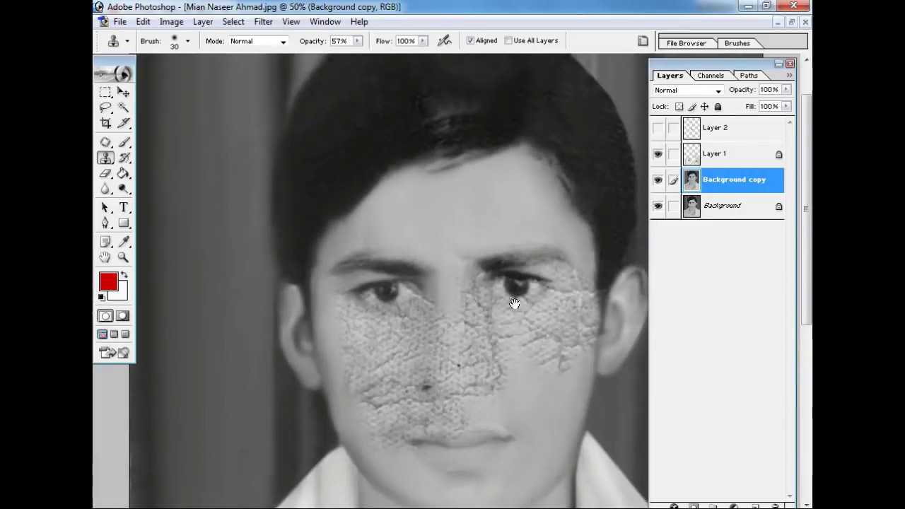
pyautogui.press(']')
pyautogui.press(']')
pyautogui.hotkey('ctrl', '-')
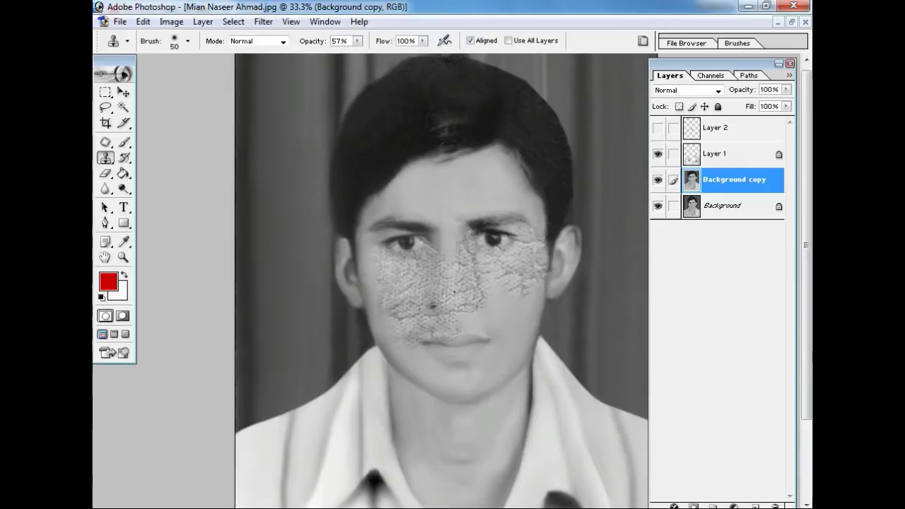
pyautogui.hotkey('ctrl', '+')
pyautogui.hotkey('ctrl', '+')
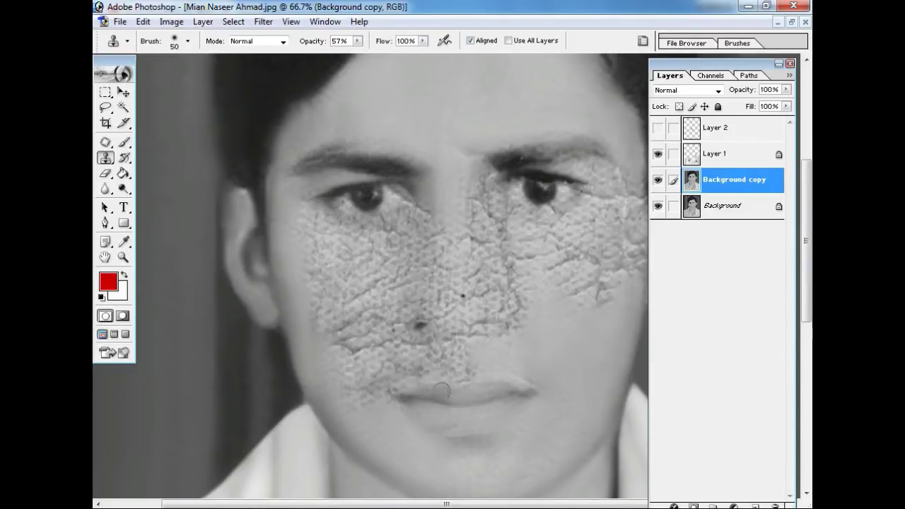
pyautogui.scroll(-3, 442, 391)
pyautogui.hotkey('ctrl', '-')
pyautogui.hotkey('ctrl', 'alt', '0')
pyautogui.press(']')
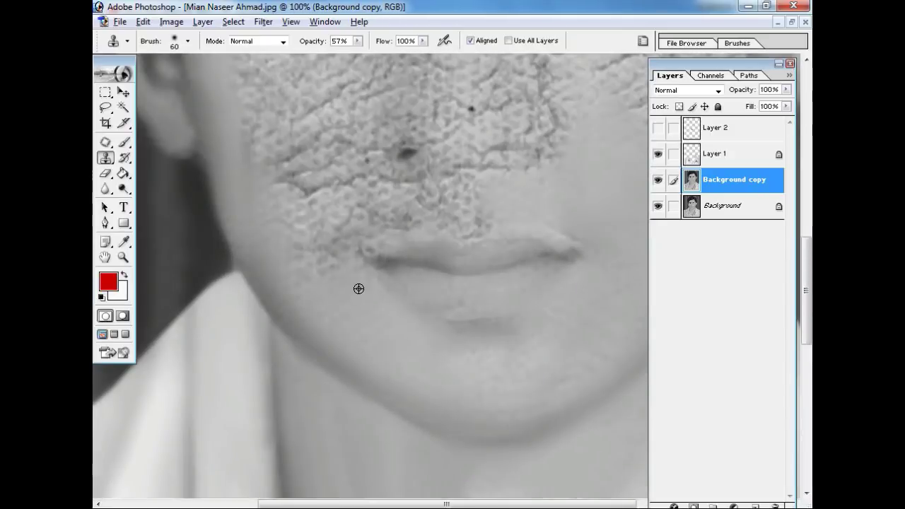
pyautogui.moveTo(300, 283)
pyautogui.mouseDown()
pyautogui.moveTo(330, 256)
pyautogui.moveTo(307, 245)
pyautogui.moveTo(323, 236)
pyautogui.mouseUp()
pyautogui.press('[')
pyautogui.press('[')
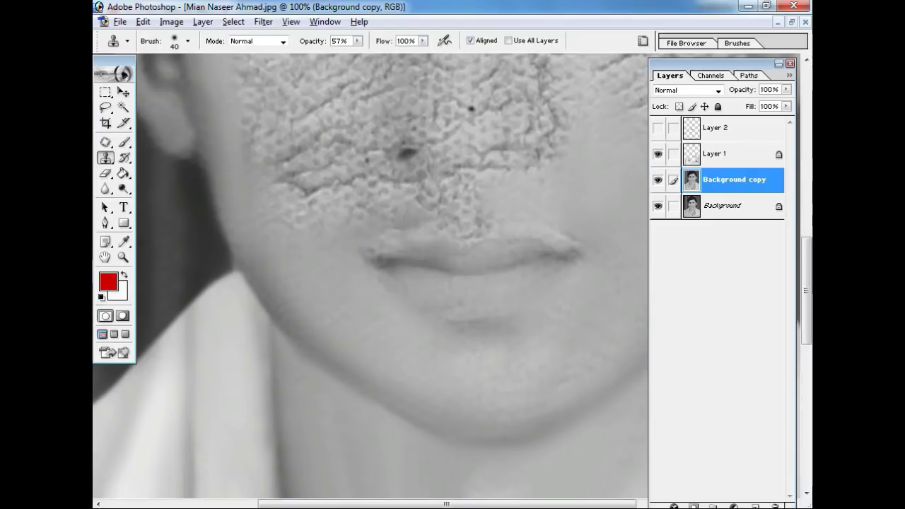
pyautogui.hotkey('ctrl', '-')
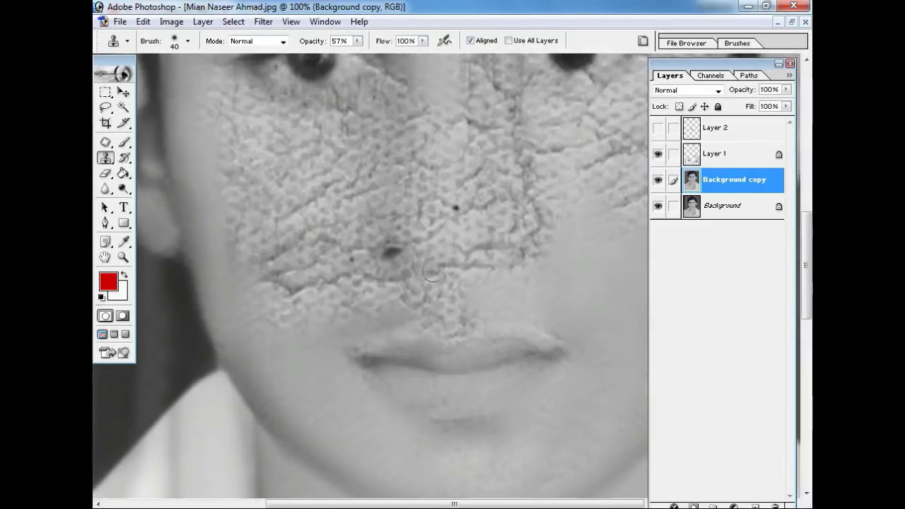
pyautogui.hotkey('ctrl', '-')
pyautogui.hotkey('ctrl', '-')
pyautogui.hotkey('ctrl', '+')
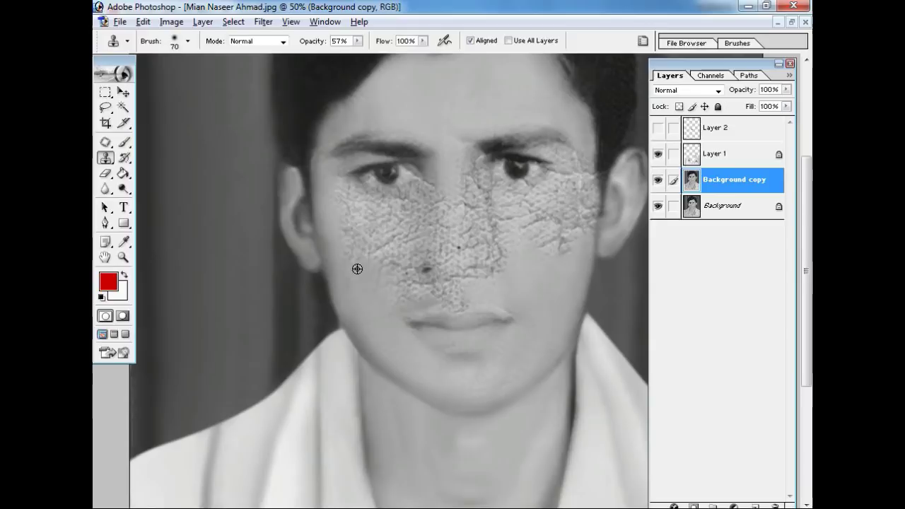
pyautogui.keyDown('alt'); pyautogui.click(419, 259); pyautogui.keyUp('alt')
pyautogui.keyDown('alt'); pyautogui.click(419, 259); pyautogui.keyUp('alt')
pyautogui.keyDown('ctrl'); pyautogui.click(461, 238); pyautogui.keyUp('ctrl')
pyautogui.keyDown('ctrl'); pyautogui.click(460, 238); pyautogui.keyUp('ctrl')
pyautogui.press('[')
pyautogui.moveTo(448, 160)
pyautogui.mouseDown()
pyautogui.moveTo(580, 260)
pyautogui.moveTo(535, 242)
pyautogui.mouseUp()
pyautogui.keyDown('ctrl'); pyautogui.click(596, 239); pyautogui.keyUp('ctrl')
pyautogui.press('[')
pyautogui.press('[')
pyautogui.keyDown('ctrl'); pyautogui.click(536, 242); pyautogui.keyUp('ctrl')
pyautogui.press(']')
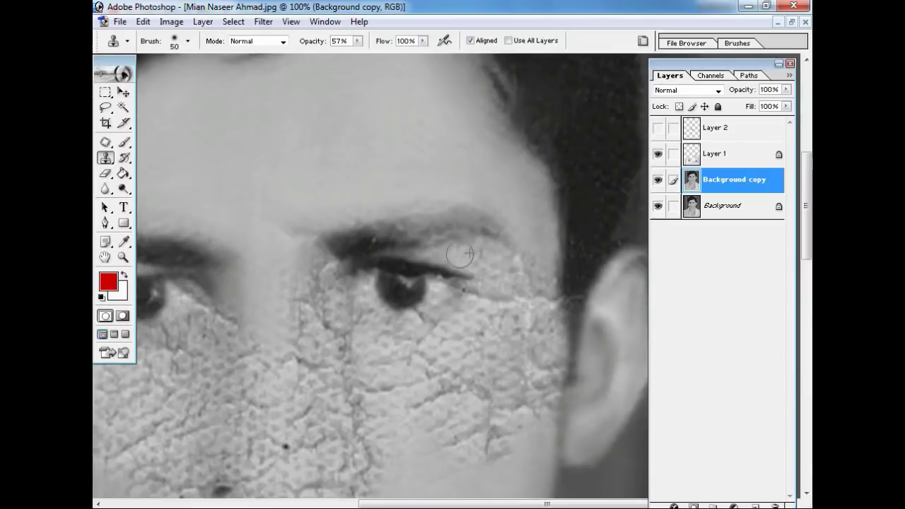
# Step: Sample clean skin and clone it over the cracks near the eye corner
pyautogui.keyDown('alt'); pyautogui.click(513, 268); pyautogui.keyUp('alt')
pyautogui.moveTo(515, 265); pyautogui.dragTo(507, 261)
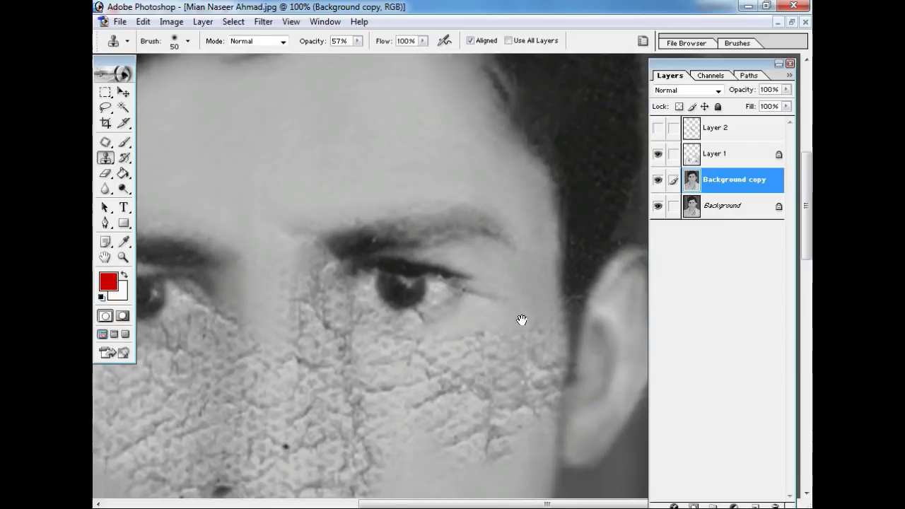
pyautogui.hotkey('ctrl', '-')
pyautogui.hotkey('ctrl', '-')
pyautogui.hotkey('ctrl', '+')
pyautogui.press('[')
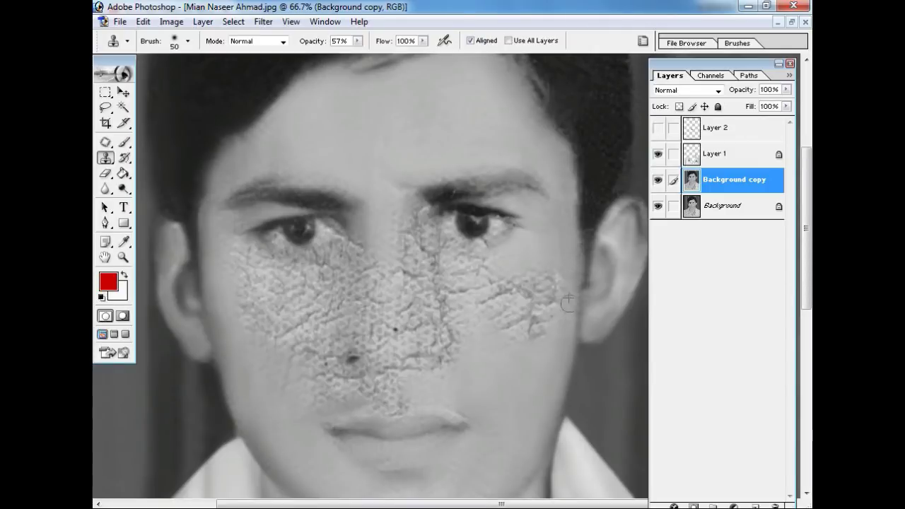
# Step: With a larger brush, clone clean cheek skin over the cracks on the outer right cheek
pyautogui.hotkey('ctrl', '-')
pyautogui.hotkey('ctrl', '-')
pyautogui.hotkey('ctrl', '+')
pyautogui.press(']')
pyautogui.press(']')
pyautogui.moveTo(533, 250)
pyautogui.mouseDown()
pyautogui.moveTo(553, 283)
pyautogui.moveTo(561, 258)
pyautogui.moveTo(558, 271)
pyautogui.mouseUp()
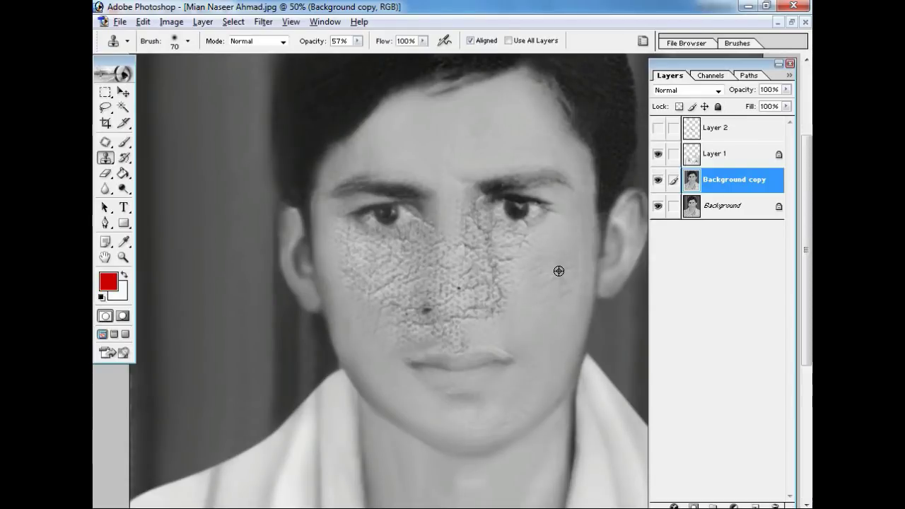
pyautogui.press(']')
pyautogui.press(']')
pyautogui.press(']')
pyautogui.keyDown('alt'); pyautogui.click(563, 253); pyautogui.keyUp('alt')
pyautogui.moveTo(565, 265); pyautogui.dragTo(563, 270)
# Step: Zoom in toward the nose and resample clean cheek skin as the clone source
pyautogui.hotkey('ctrl', '-')
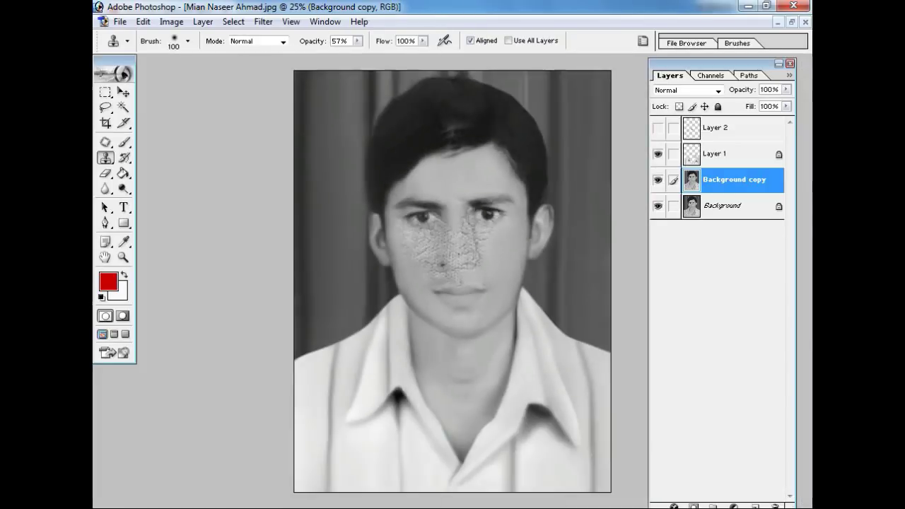
pyautogui.hotkey('ctrl', '+')
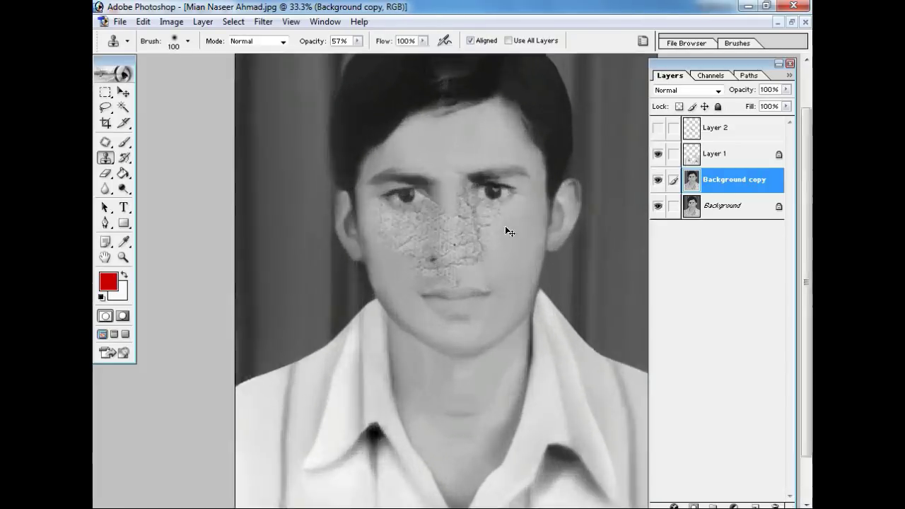
pyautogui.hotkey('ctrl', '+')
pyautogui.hotkey('ctrl', '+')
pyautogui.press('[')
pyautogui.press('[')
pyautogui.press('[')
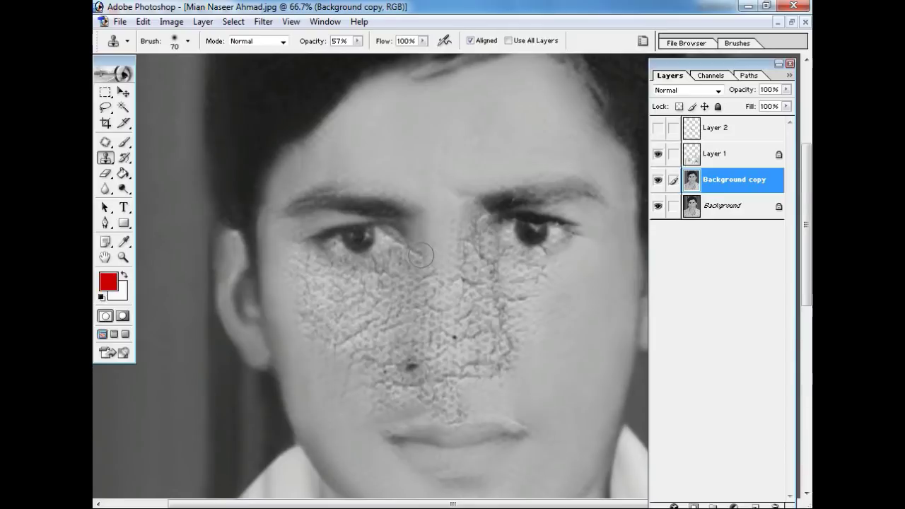
pyautogui.scroll(-2, 374, 315)
pyautogui.press(']')
pyautogui.press(']')
pyautogui.keyDown('alt'); pyautogui.click(343, 330); pyautogui.keyUp('alt')
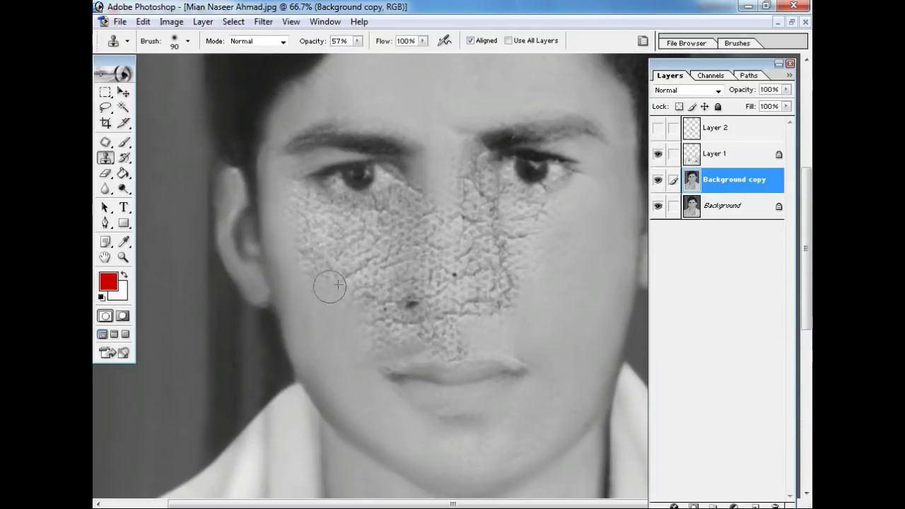
pyautogui.keyDown('alt'); pyautogui.click(335, 290); pyautogui.keyUp('alt')
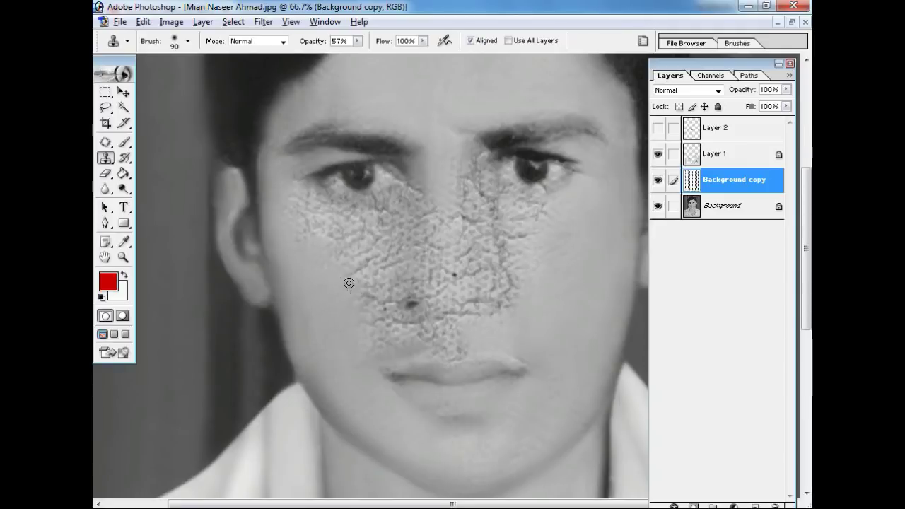
# Step: Zoom in closer on the nose speck with a smaller brush and switch to the Patch tool
pyautogui.hotkey('ctrl', '-')
pyautogui.hotkey('ctrl', '-')
pyautogui.hotkey('ctrl', '-')
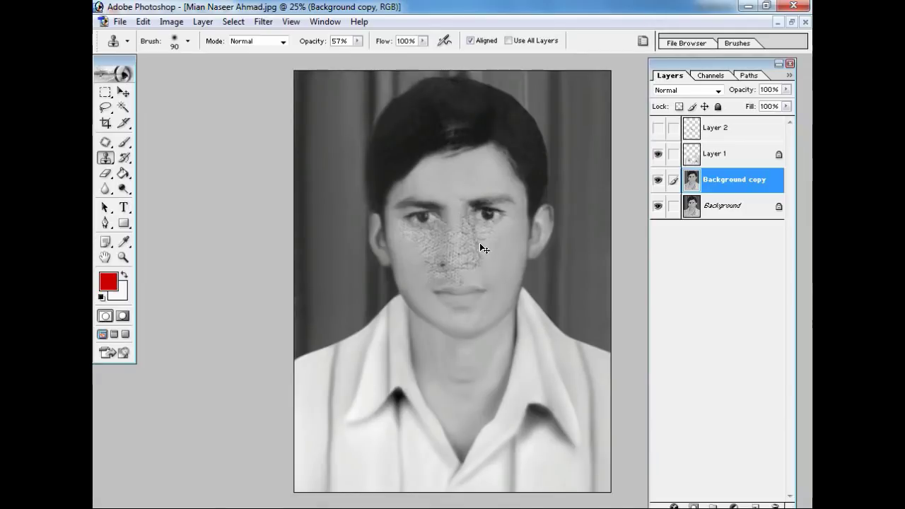
pyautogui.hotkey('ctrl', '+')
pyautogui.hotkey('ctrl', '+')
pyautogui.press('[')
pyautogui.press('[')
pyautogui.press('[')
pyautogui.hotkey('ctrl', '+')
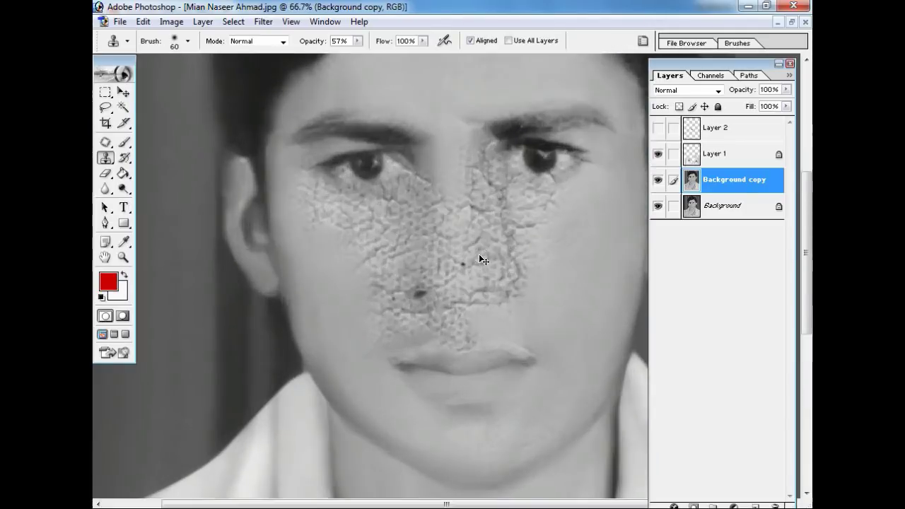
pyautogui.hotkey('ctrl', '+')
pyautogui.press('[')
pyautogui.press('[')
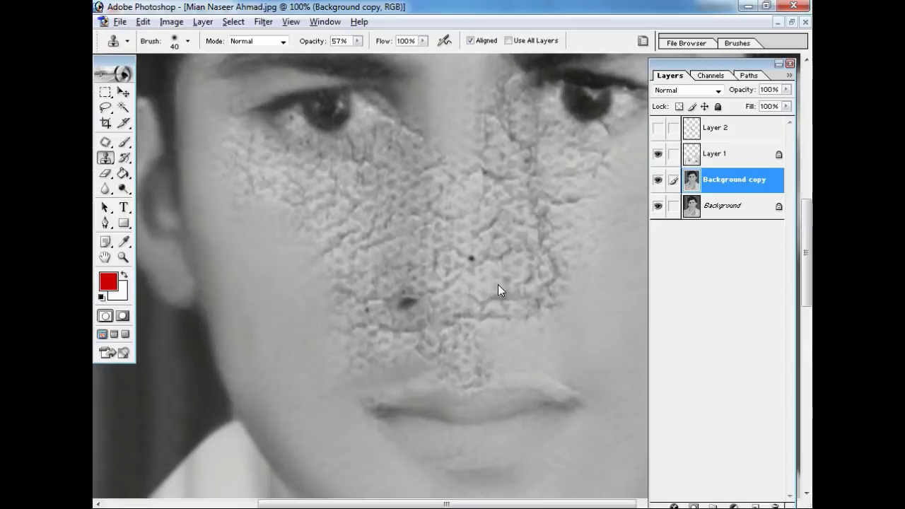
pyautogui.press('j')
pyautogui.hotkey('ctrl', '+')
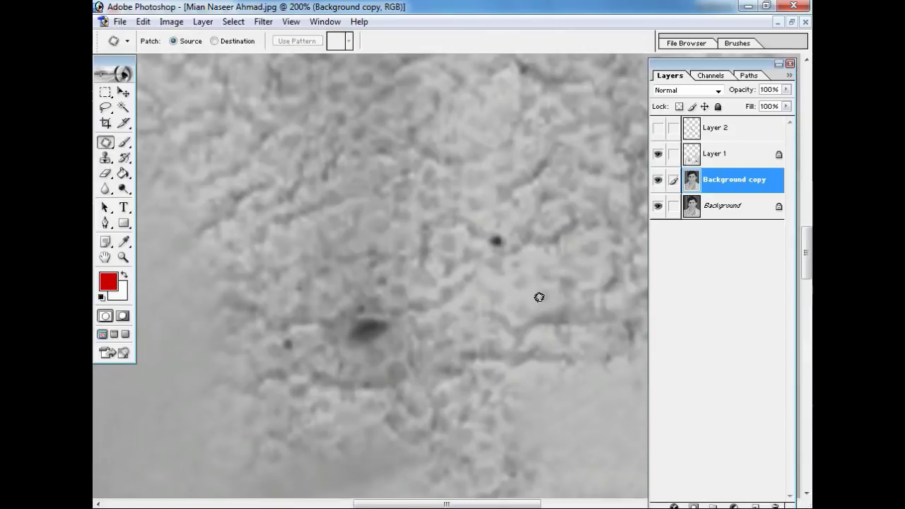
# Step: Patch away the dark speck on the nose by dragging a selection onto clean skin
pyautogui.moveTo(167, 374); pyautogui.dragTo(164, 385)
pyautogui.hotkey('ctrl', 'd')
pyautogui.moveTo(537, 271)
pyautogui.mouseDown()
pyautogui.moveTo(226, 359)
pyautogui.moveTo(520, 232)
pyautogui.moveTo(522, 260)
pyautogui.moveTo(375, 313)
pyautogui.mouseUp()
pyautogui.hotkey('ctrl', 'd')
pyautogui.moveTo(495, 286); pyautogui.dragTo(509, 307)
pyautogui.hotkey('ctrl', '-')
pyautogui.hotkey('ctrl', '-')
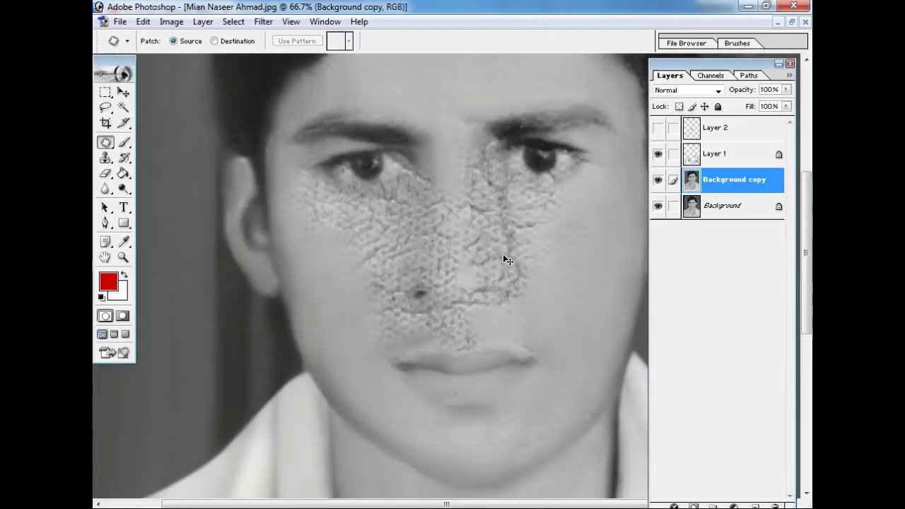
pyautogui.hotkey('ctrl', '+')
# Step: Switch back to the Clone Stamp at 80% opacity and enlarge the brush
pyautogui.press('s')
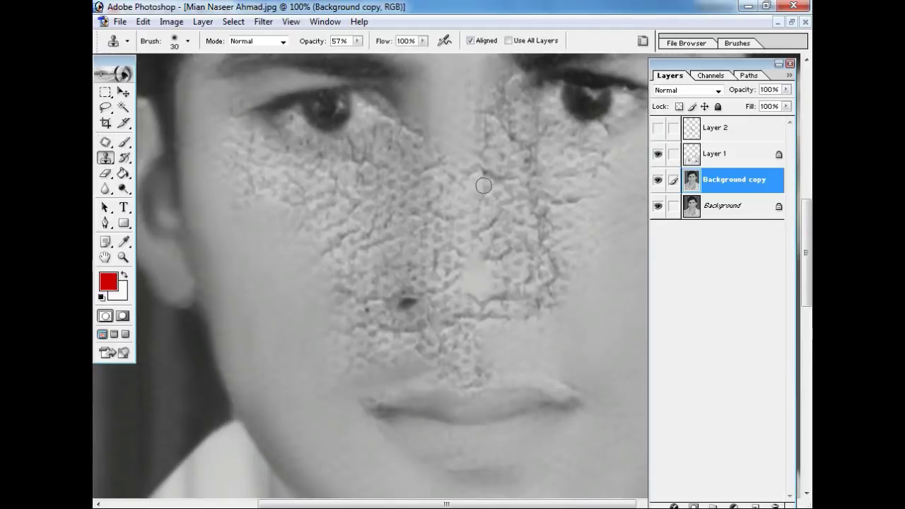
pyautogui.moveTo(358, 40); pyautogui.dragTo(364, 58)
pyautogui.hotkey('ctrl', '-')
pyautogui.press(']')
pyautogui.press(']')
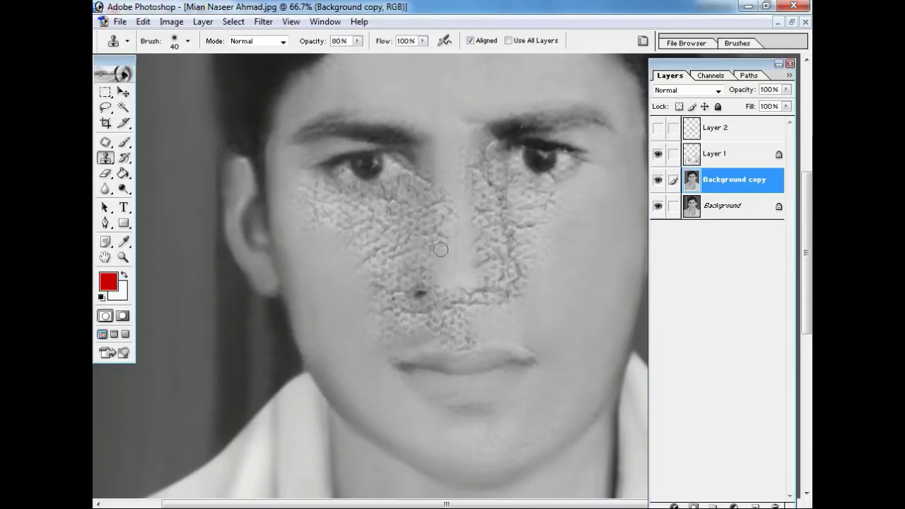
# Step: Sample clean skin beside the nose and clone over the nose cracks and above the upper lip
pyautogui.press(']')
pyautogui.press(']')
pyautogui.press(']')
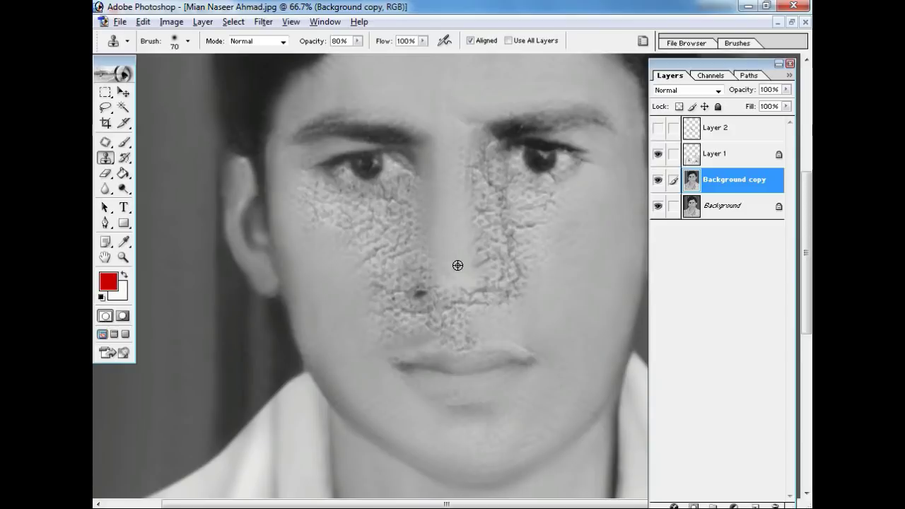
pyautogui.hotkey('ctrl', '-')
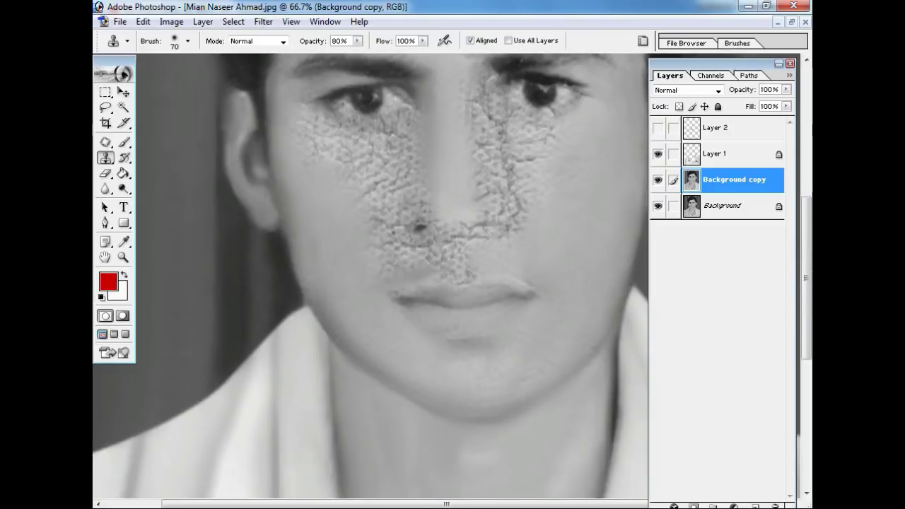
pyautogui.hotkey('ctrl', '-')
pyautogui.hotkey('ctrl', '-')
pyautogui.hotkey('ctrl', '+')
pyautogui.hotkey('ctrl', '+')
pyautogui.hotkey('ctrl', '+')
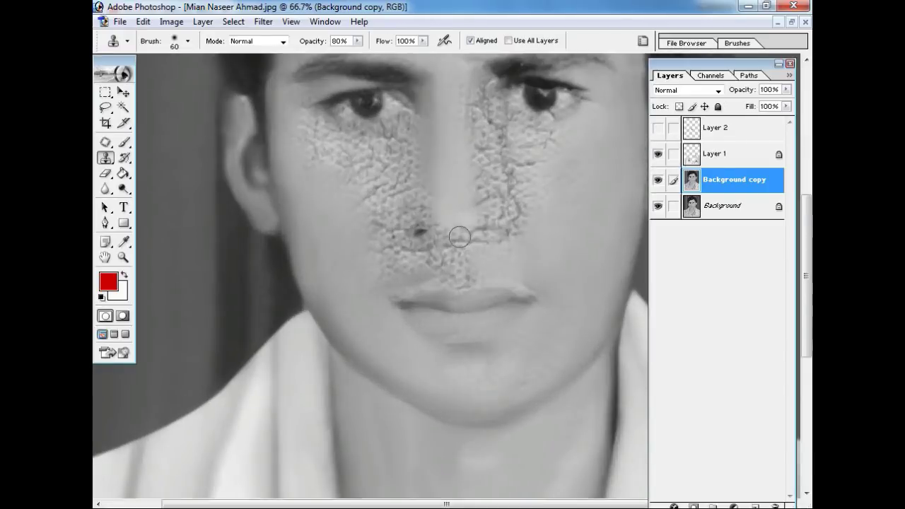
pyautogui.hotkey('ctrl', '+')
pyautogui.keyDown('alt'); pyautogui.click(475, 229); pyautogui.keyUp('alt')
pyautogui.moveTo(462, 222); pyautogui.dragTo(488, 231)
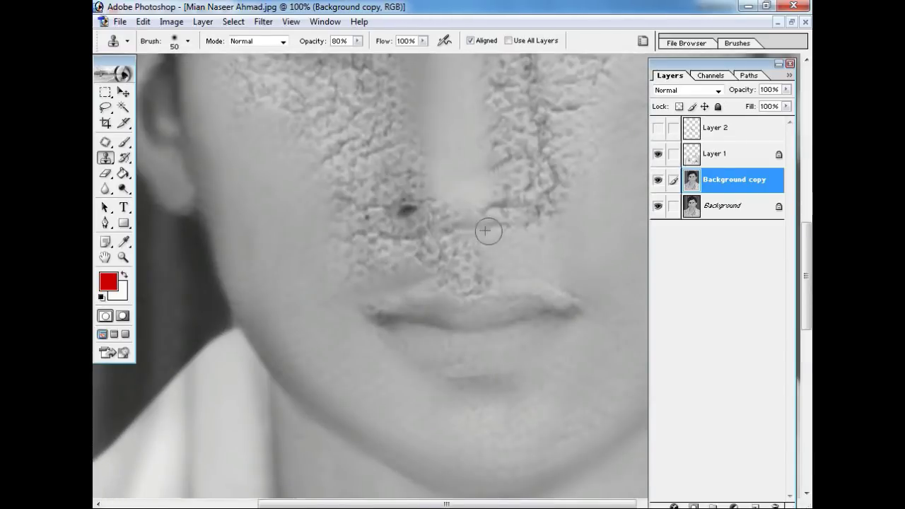
pyautogui.moveTo(484, 267); pyautogui.dragTo(471, 283)
pyautogui.keyDown('alt'); pyautogui.click(412, 279); pyautogui.keyUp('alt')
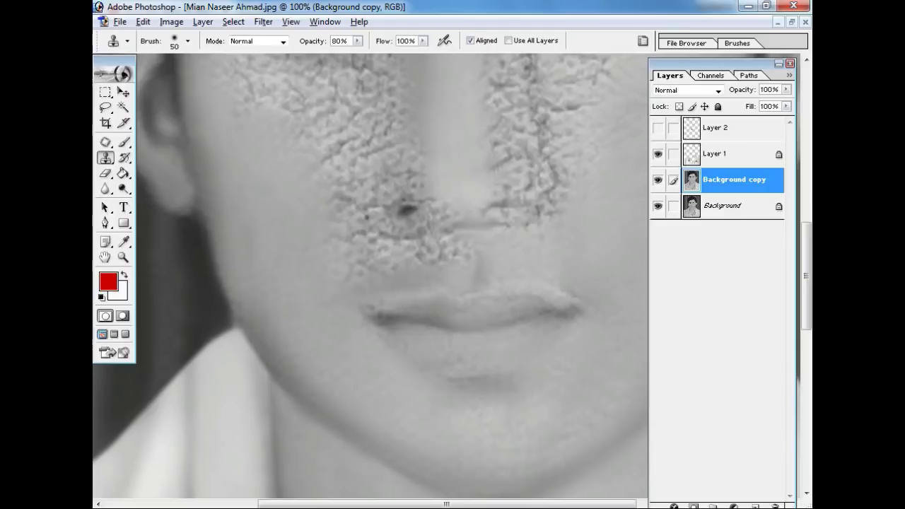
pyautogui.hotkey('ctrl', '-')
pyautogui.hotkey('ctrl', '-')
pyautogui.hotkey('ctrl', '-')
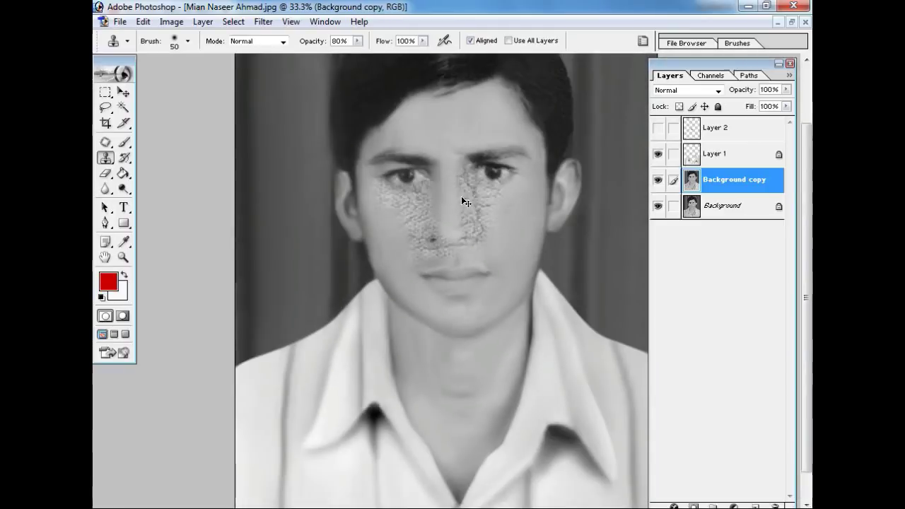
# Step: Enlarge the clone brush to 60, review the face, and turn the Background copy layer back on
pyautogui.press(']')
pyautogui.hotkey('ctrl', '+')
pyautogui.hotkey('ctrl', '+')
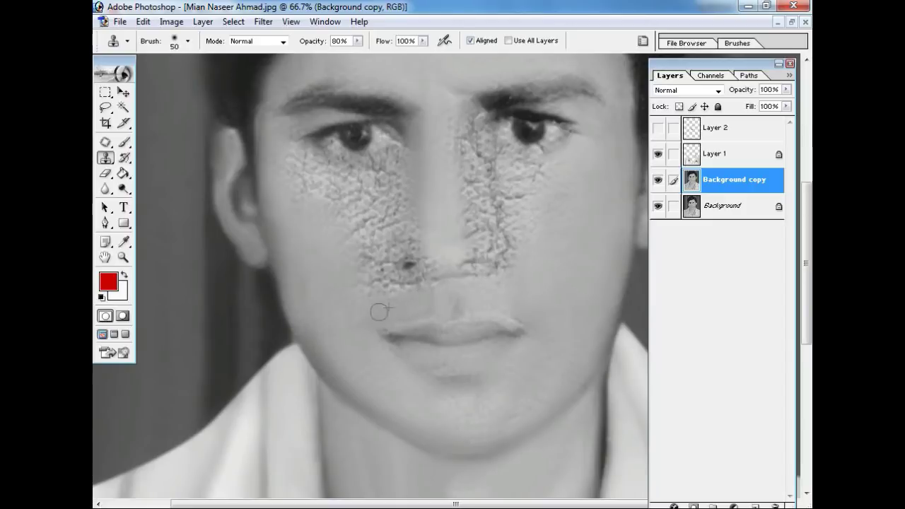
pyautogui.scroll(-2, 434, 186)
pyautogui.hotkey('ctrl', '-')
pyautogui.hotkey('ctrl', '-')
pyautogui.hotkey('ctrl', '-')
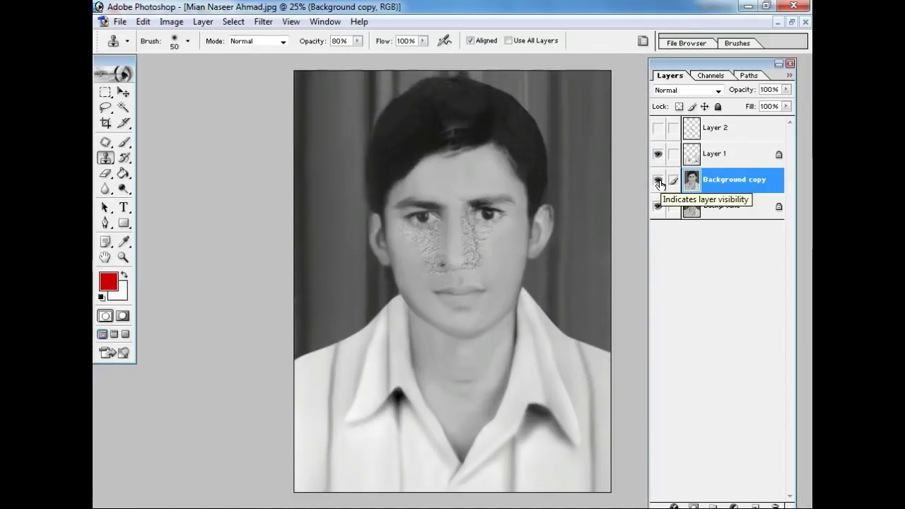
pyautogui.click(658, 185)
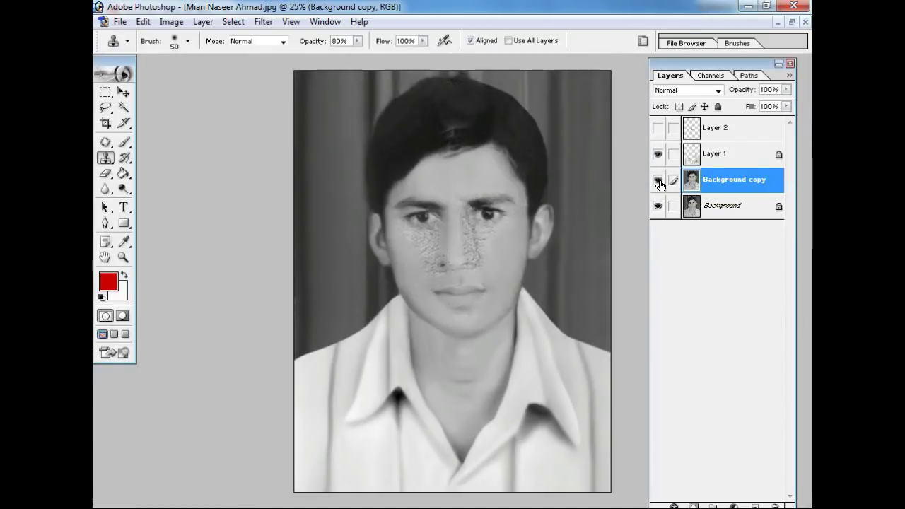
pyautogui.hotkey('ctrl', '+')
pyautogui.hotkey('ctrl', '+')
pyautogui.hotkey('ctrl', '+')
pyautogui.hotkey('ctrl', '+')
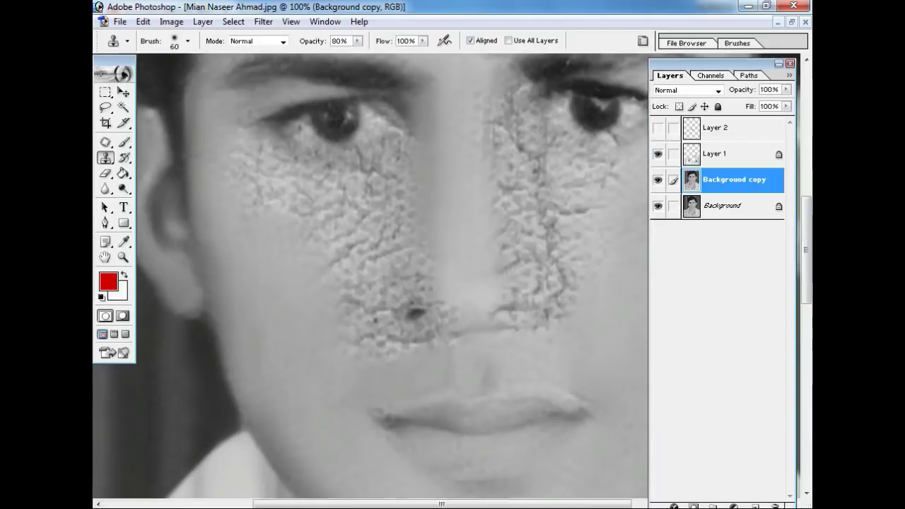
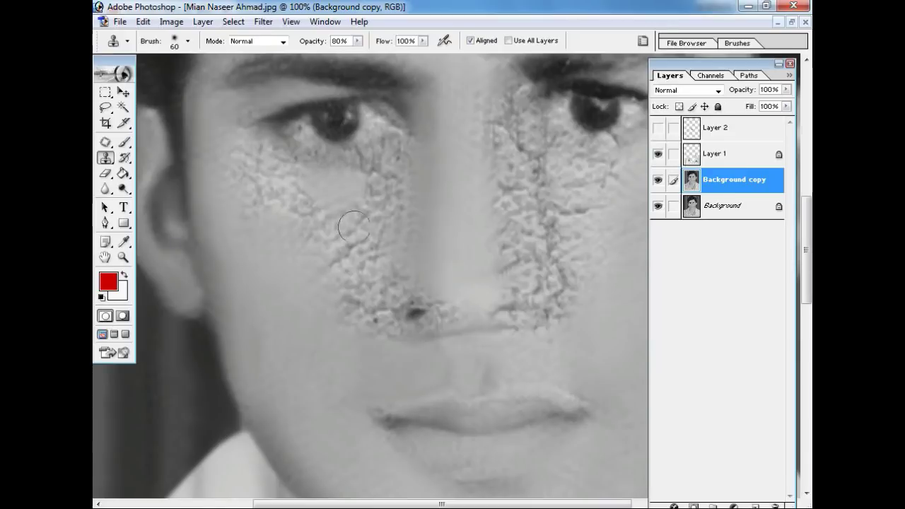
# Step: Clone clean skin over the cracks beside the nose and along the nostril
pyautogui.moveTo(336, 209); pyautogui.dragTo(302, 202)
pyautogui.moveTo(343, 253)
pyautogui.mouseDown()
pyautogui.moveTo(389, 258)
pyautogui.moveTo(349, 295)
pyautogui.moveTo(346, 317)
pyautogui.mouseUp()
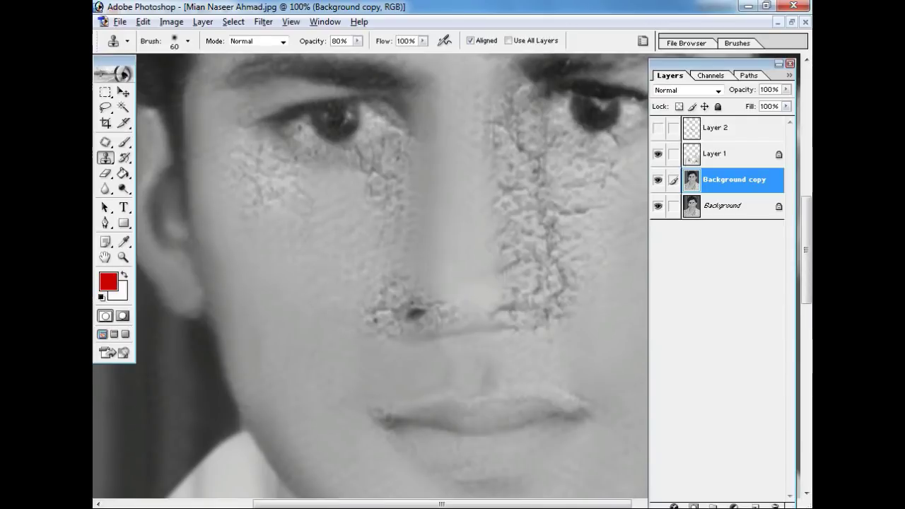
pyautogui.hotkey('ctrl', '-')
pyautogui.hotkey('ctrl', '-')
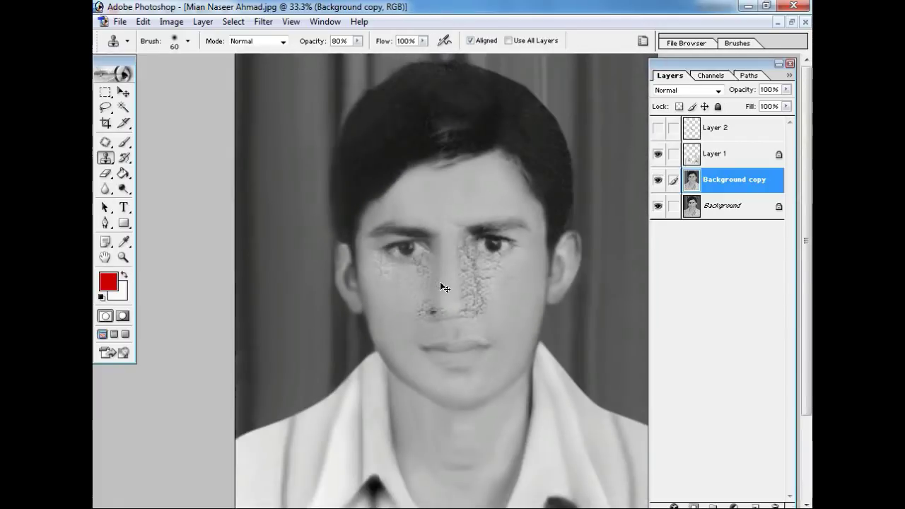
pyautogui.hotkey('ctrl', '+')
pyautogui.keyDown('ctrl'); pyautogui.click(445, 271); pyautogui.keyUp('ctrl')
pyautogui.keyDown('alt'); pyautogui.click(437, 278); pyautogui.keyUp('alt')
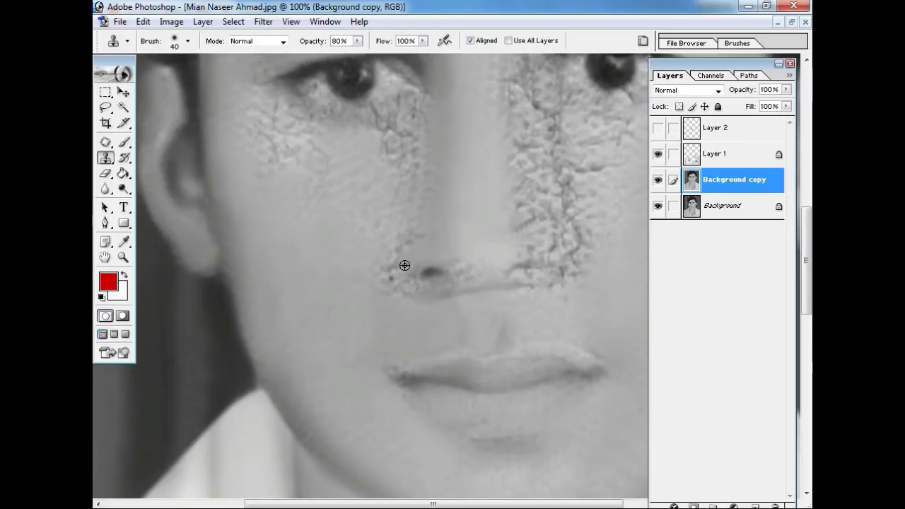
pyautogui.moveTo(438, 278); pyautogui.dragTo(454, 278)
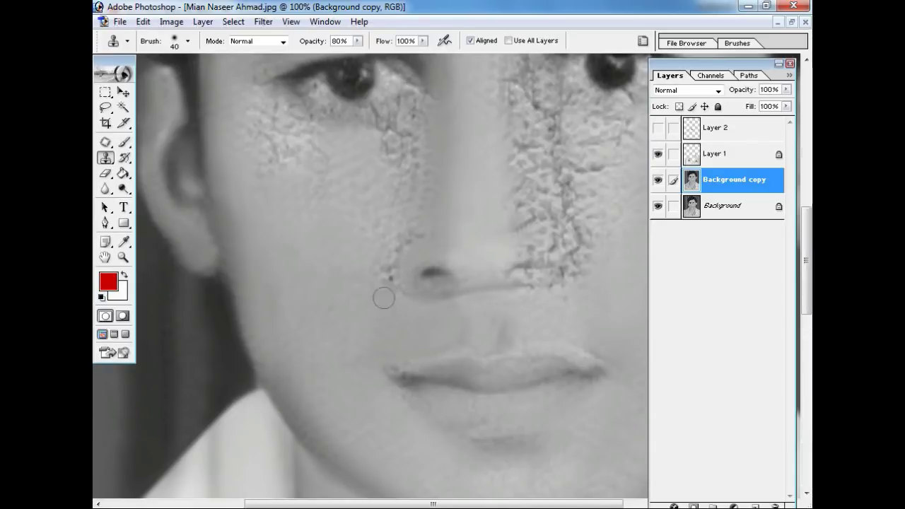
# Step: Resize the clone brush to 60, then 50, and begin cloning below the eye
pyautogui.hotkey('ctrl', '-')
pyautogui.hotkey('ctrl', '-')
pyautogui.hotkey('ctrl', '-')
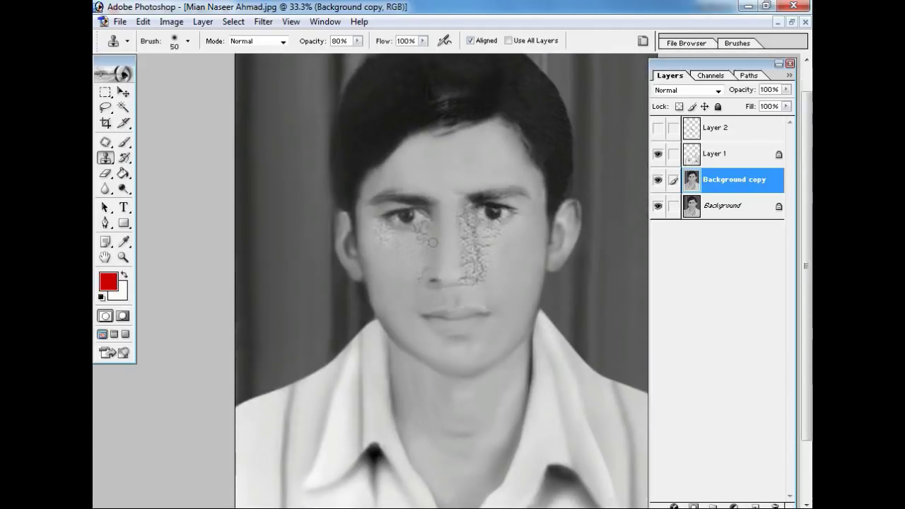
pyautogui.hotkey('ctrl', '+')
pyautogui.hotkey('ctrl', '+')
pyautogui.press(']')
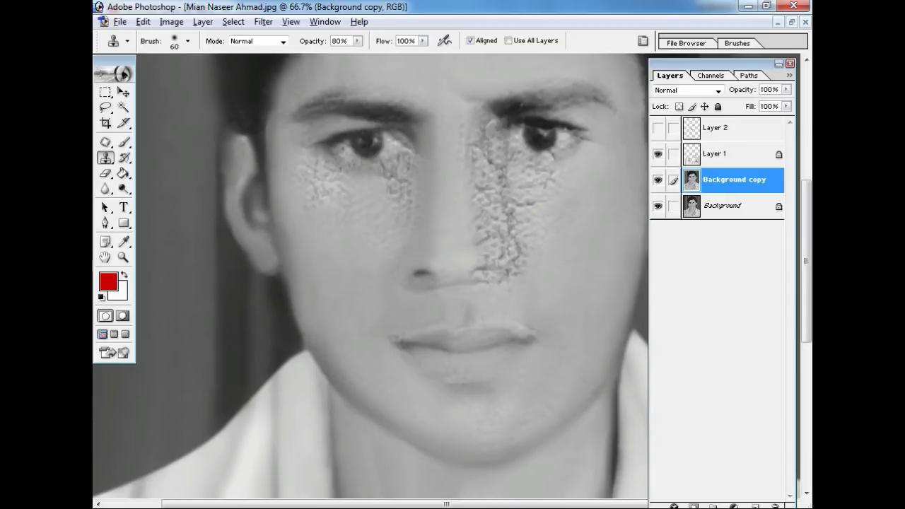
pyautogui.hotkey('ctrl', '-')
pyautogui.hotkey('ctrl', '-')
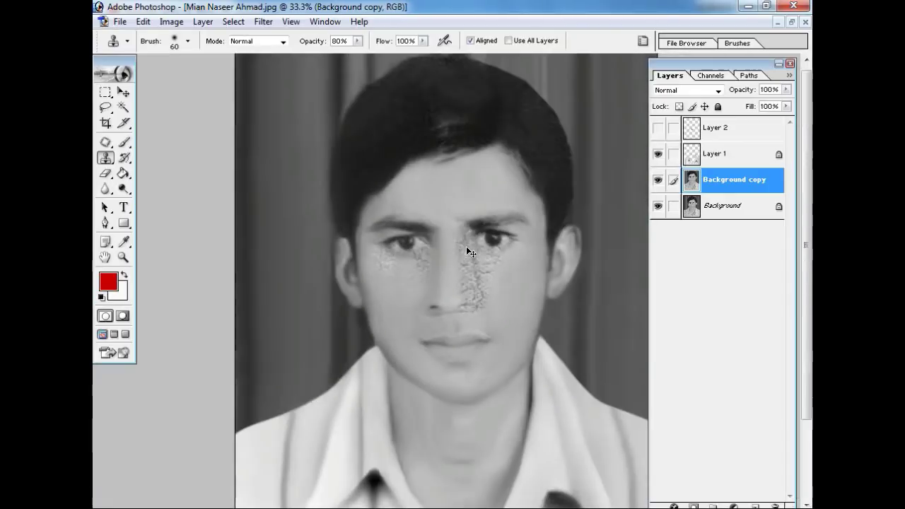
pyautogui.hotkey('ctrl', 'alt', '0')
pyautogui.press('[')
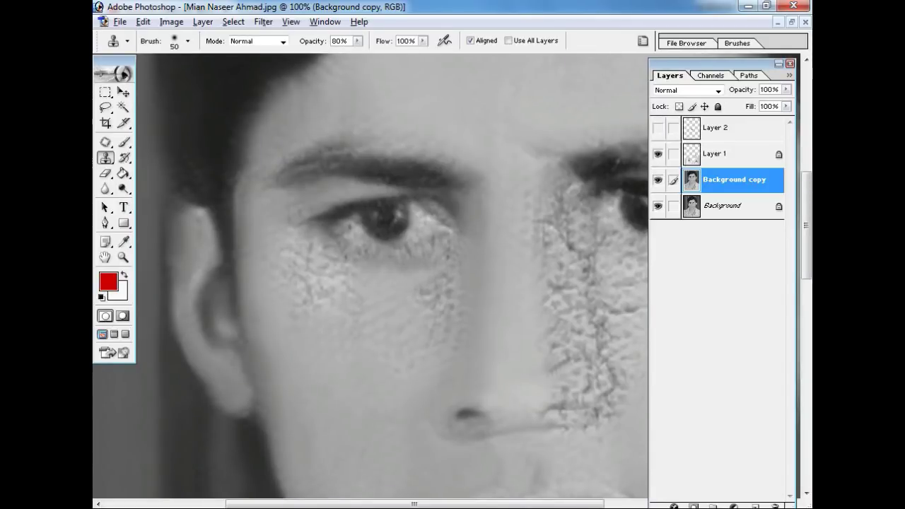
pyautogui.keyDown('alt'); pyautogui.click(423, 275); pyautogui.keyUp('alt')
# Step: Clone smooth skin over the cheek cracks and speckles below and beside the left eye, brush at 70
pyautogui.moveTo(424, 276); pyautogui.dragTo(432, 296)
pyautogui.keyDown('alt'); pyautogui.click(430, 287); pyautogui.keyUp('alt')
pyautogui.press(']')
pyautogui.press(']')
pyautogui.press(']')
pyautogui.hotkey('ctrl', '-')
pyautogui.hotkey('ctrl', '-')
pyautogui.hotkey('ctrl', '-')
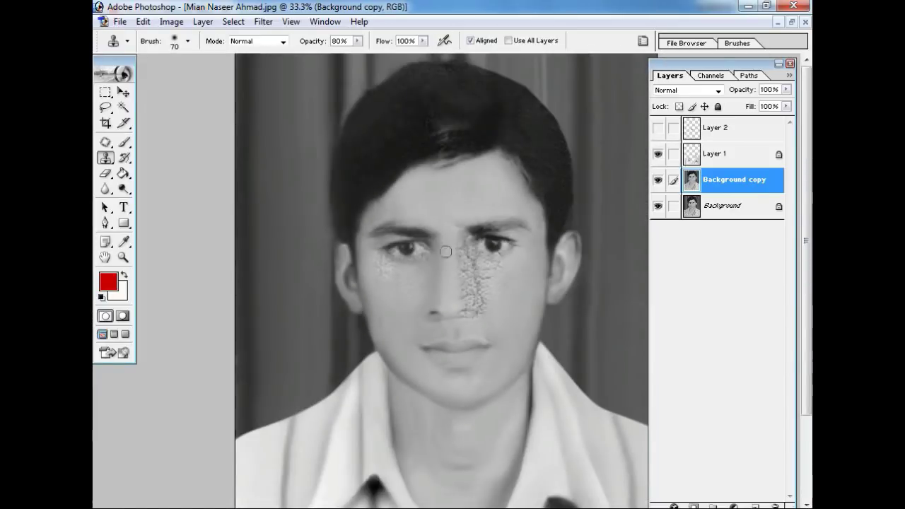
pyautogui.hotkey('ctrl', '+')
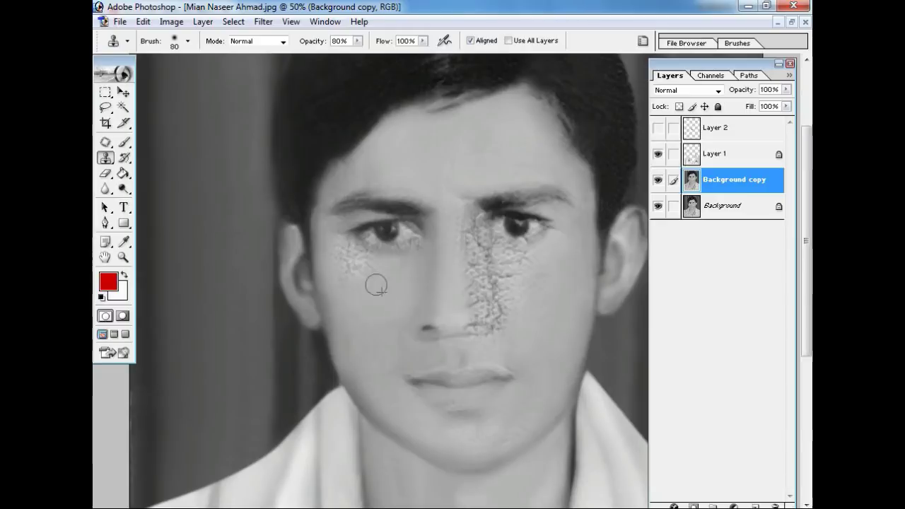
pyautogui.hotkey('ctrl', '-')
pyautogui.hotkey('ctrl', '+')
pyautogui.hotkey('ctrl', '+')
pyautogui.hotkey('ctrl', '+')
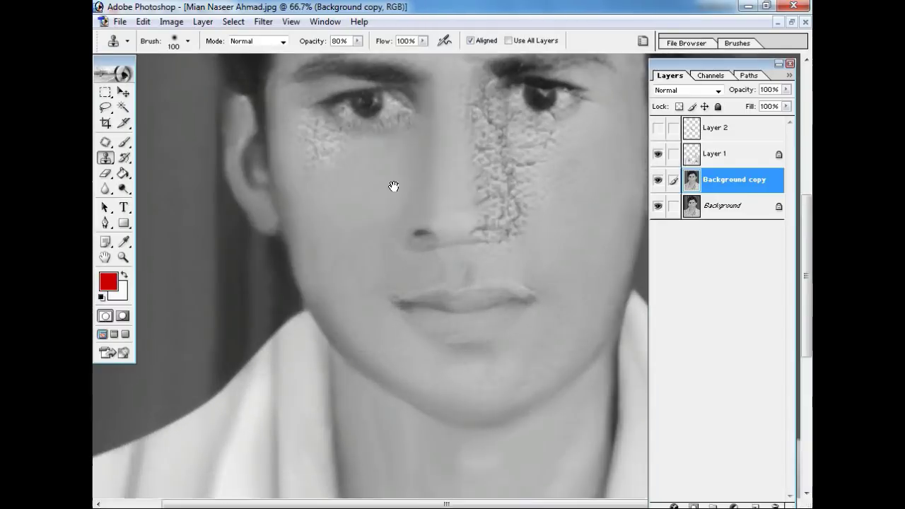
pyautogui.press('[')
pyautogui.press('[')
pyautogui.hotkey('ctrl', '+')
pyautogui.moveTo(327, 232)
pyautogui.mouseDown()
pyautogui.moveTo(303, 226)
pyautogui.moveTo(286, 249)
pyautogui.mouseUp()
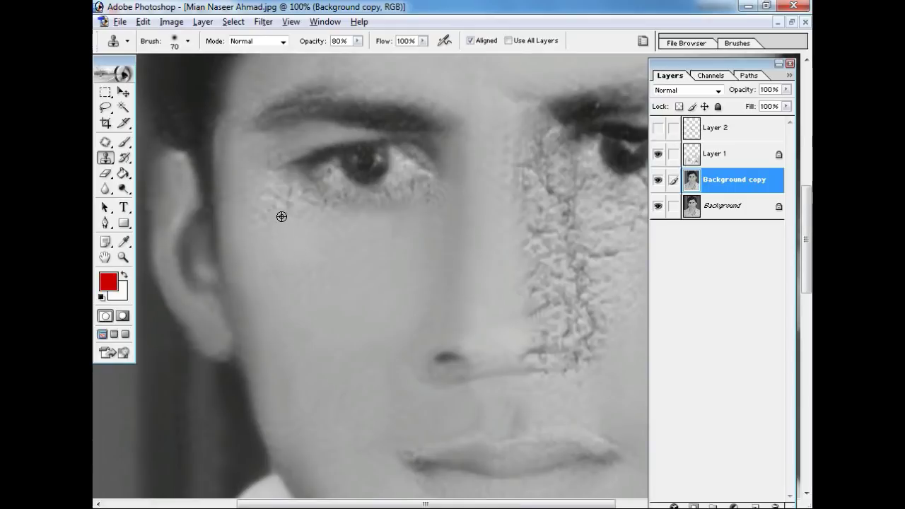
pyautogui.moveTo(297, 204)
pyautogui.mouseDown()
pyautogui.moveTo(295, 194)
pyautogui.moveTo(263, 204)
pyautogui.moveTo(262, 188)
pyautogui.mouseUp()
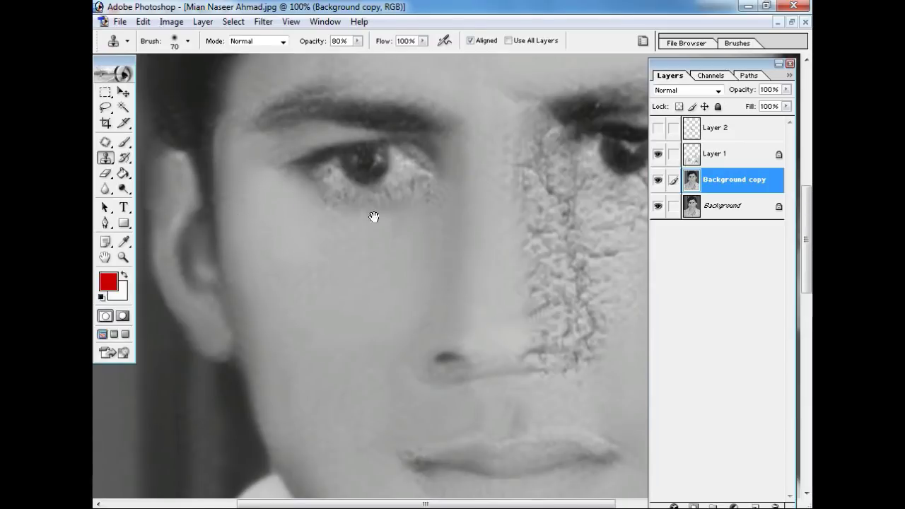
pyautogui.hotkey('ctrl', '-')
# Step: Toggle Background copy visibility to compare with the cracked original, then enlarge the brush to 80
pyautogui.hotkey('ctrl', '-')
pyautogui.click(658, 180)
pyautogui.click(657, 180)
pyautogui.click(658, 180)
pyautogui.click(658, 181)
pyautogui.click(658, 180)
pyautogui.click(658, 180)
pyautogui.hotkey('ctrl', '-')
pyautogui.click(658, 181)
pyautogui.click(657, 181)
pyautogui.click(657, 181)
pyautogui.click(657, 181)
pyautogui.click(658, 181)
pyautogui.click(658, 181)
pyautogui.hotkey('ctrl', '+')
pyautogui.hotkey('ctrl', '+')
pyautogui.press(']')
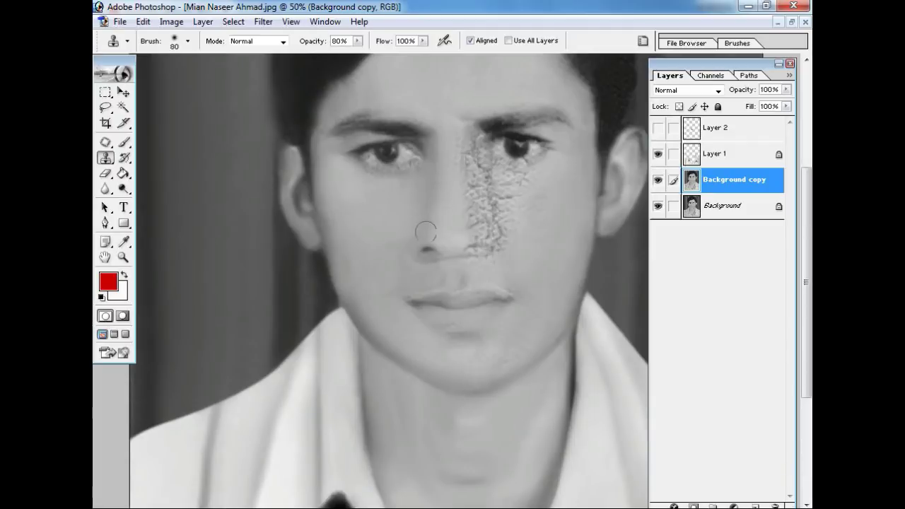
pyautogui.hotkey('ctrl', '-')
pyautogui.hotkey('ctrl', '-')
# Step: Toggle Layer 1 and Background copy visibility to compare the repairs
pyautogui.click(658, 155)
pyautogui.click(657, 154)
pyautogui.click(657, 180)
pyautogui.click(658, 181)
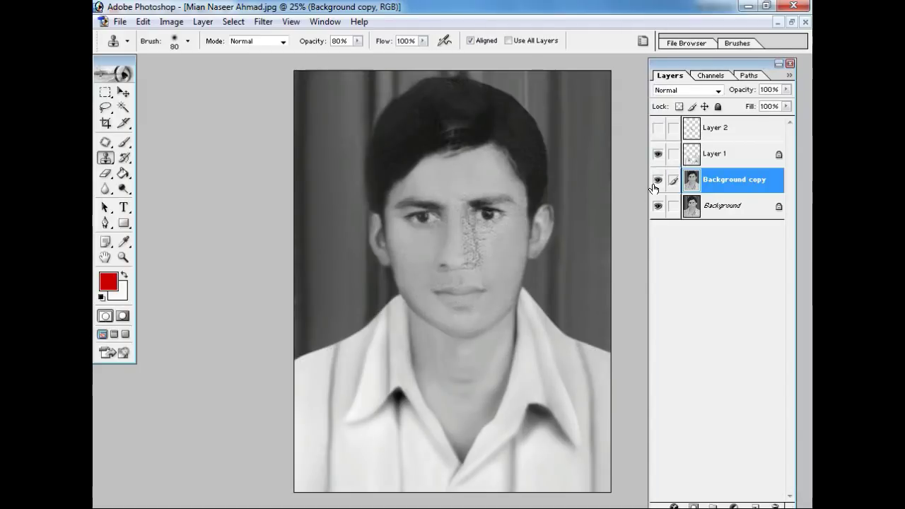
pyautogui.click(655, 182)
pyautogui.click(656, 183)
# Step: Zoom in on the nose and eyes, adjusting the clone brush to 70
pyautogui.hotkey('ctrl', '+')
pyautogui.hotkey('ctrl', '+')
pyautogui.hotkey('ctrl', '+')
pyautogui.press('[')
pyautogui.press('[')
pyautogui.press('[')
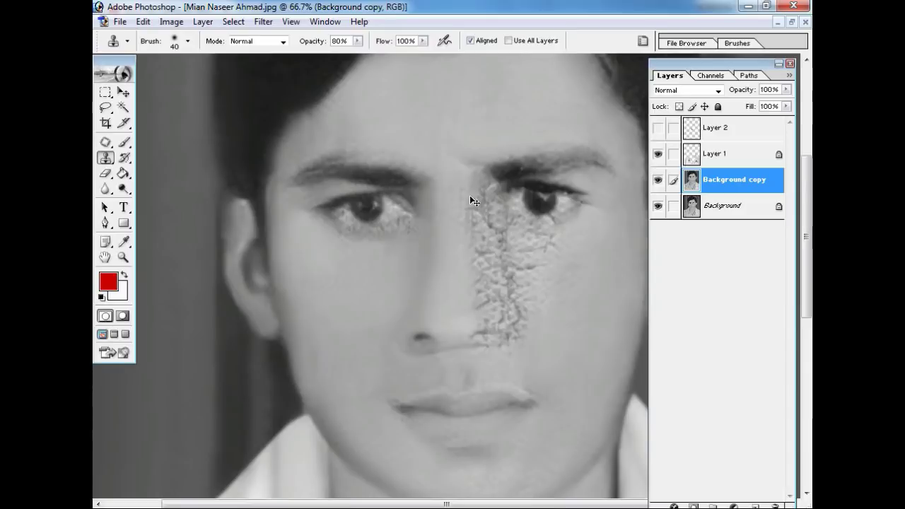
pyautogui.hotkey('ctrl', '+')
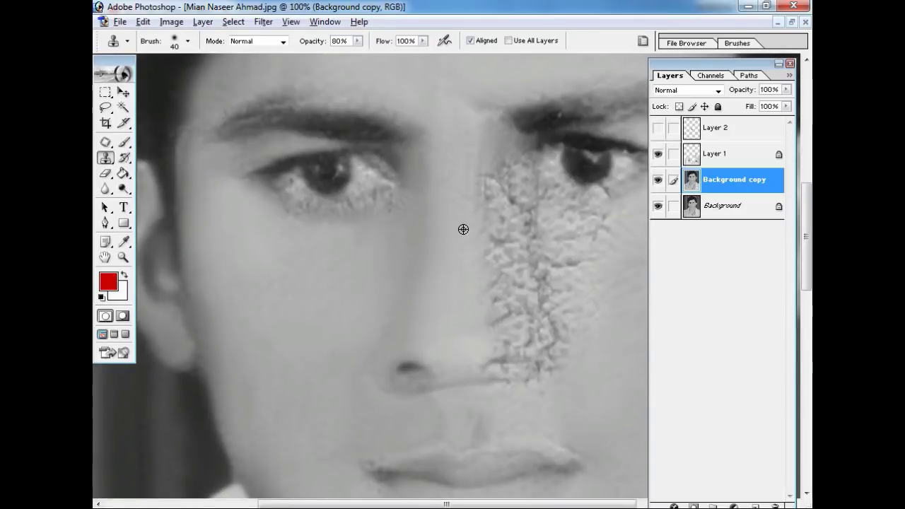
pyautogui.hotkey('ctrl', '-')
pyautogui.hotkey('ctrl', '-')
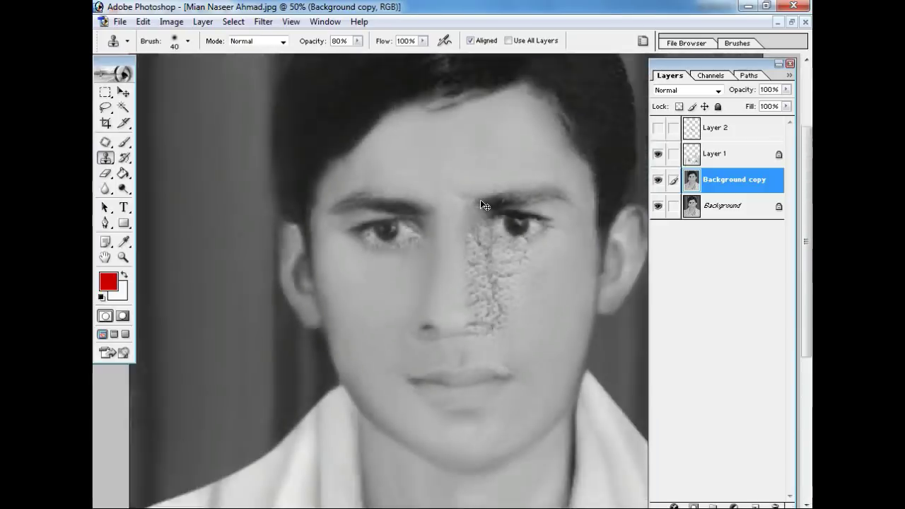
pyautogui.hotkey('ctrl', '-')
pyautogui.press(']')
pyautogui.press(']')
pyautogui.hotkey('ctrl', '+')
pyautogui.hotkey('ctrl', '+')
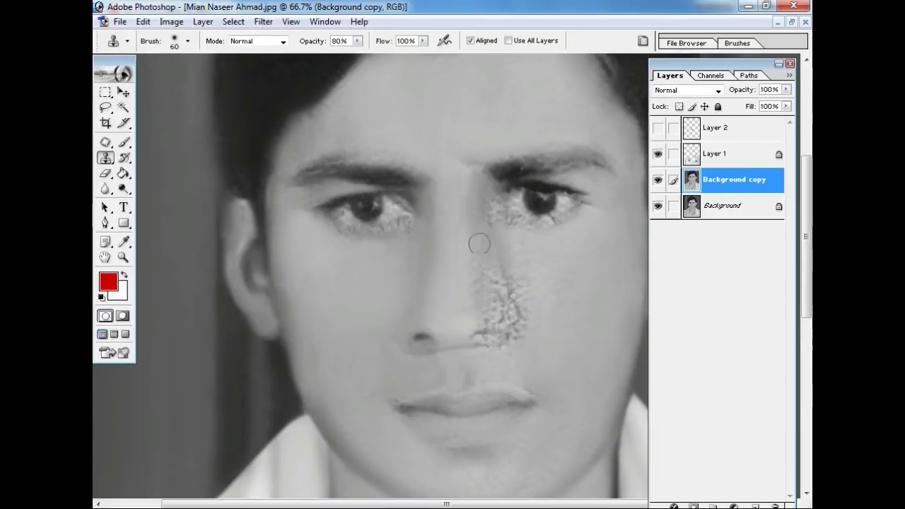
pyautogui.hotkey('ctrl', '-')
pyautogui.hotkey('ctrl', '-')
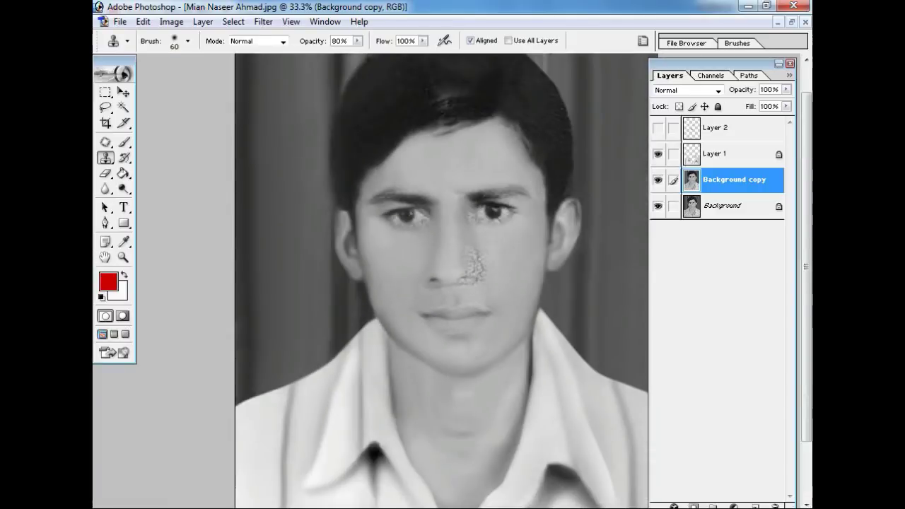
pyautogui.hotkey('ctrl', '-')
pyautogui.hotkey('ctrl', 'alt', '0')
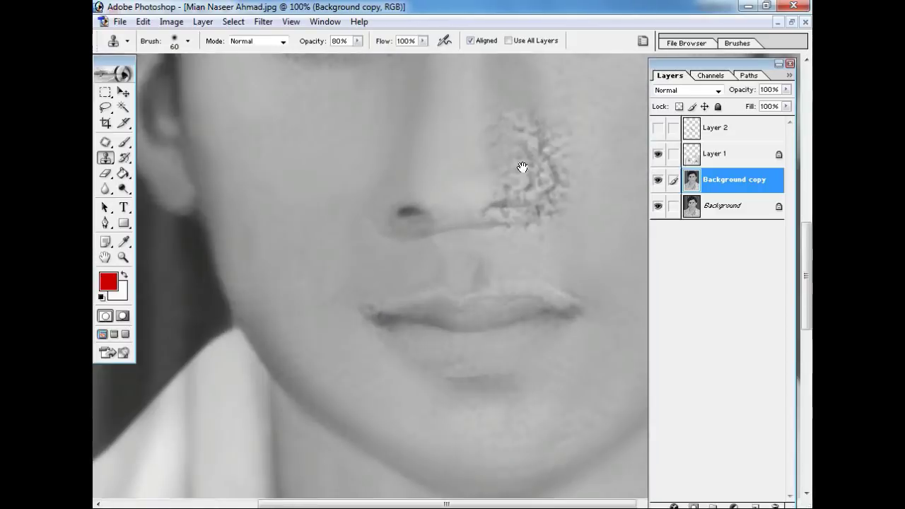
pyautogui.press(']')
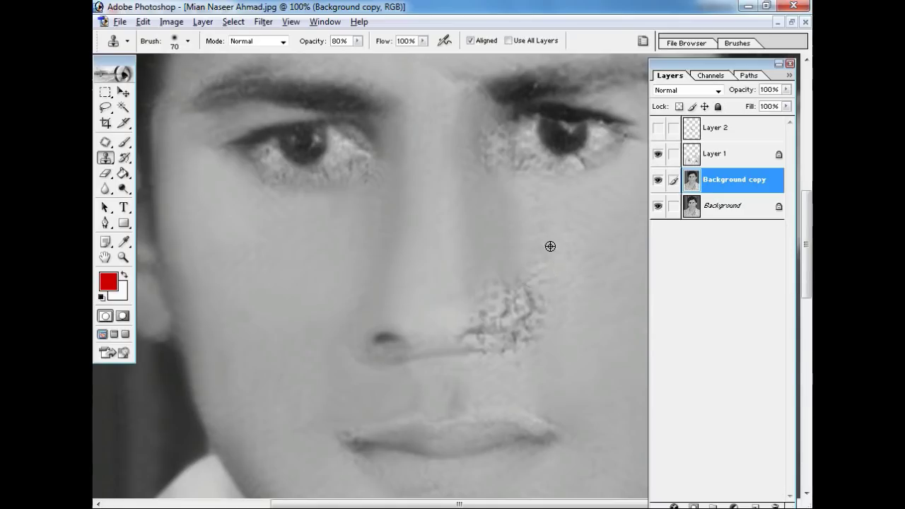
# Step: Clone clean skin over the textured patch beside the nose from several nearby sources
pyautogui.keyDown('alt'); pyautogui.click(530, 282); pyautogui.keyUp('alt')
pyautogui.moveTo(527, 290)
pyautogui.mouseDown()
pyautogui.moveTo(494, 304)
pyautogui.moveTo(487, 290)
pyautogui.mouseUp()
pyautogui.keyDown('alt'); pyautogui.click(509, 281); pyautogui.keyUp('alt')
pyautogui.keyDown('alt'); pyautogui.click(499, 299); pyautogui.keyUp('alt')
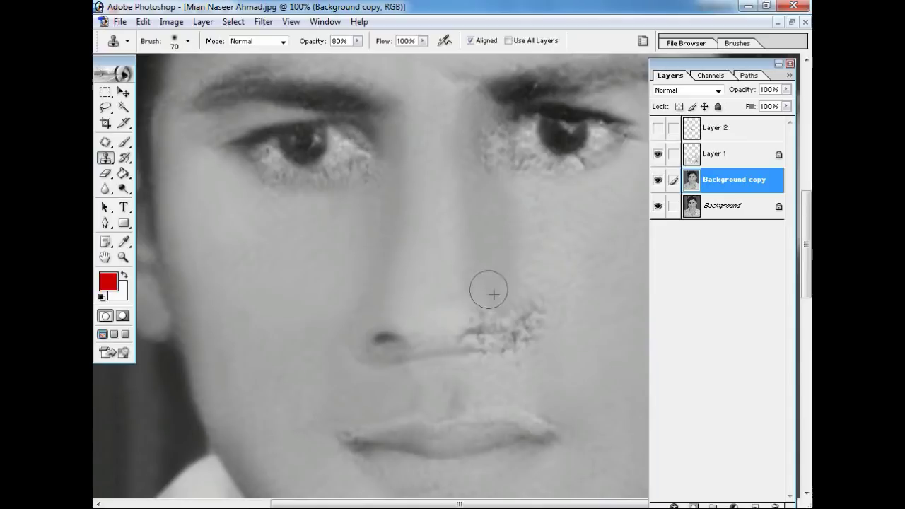
pyautogui.keyDown('alt'); pyautogui.click(519, 226); pyautogui.keyUp('alt')
pyautogui.moveTo(507, 249); pyautogui.dragTo(516, 262)
pyautogui.keyDown('alt'); pyautogui.click(528, 297); pyautogui.keyUp('alt')
pyautogui.moveTo(537, 304); pyautogui.dragTo(530, 322)
# Step: Review the face, then zoom back in and shrink the clone brush to 50
pyautogui.hotkey('ctrl', '-')
pyautogui.hotkey('ctrl', '-')
pyautogui.hotkey('ctrl', '-')
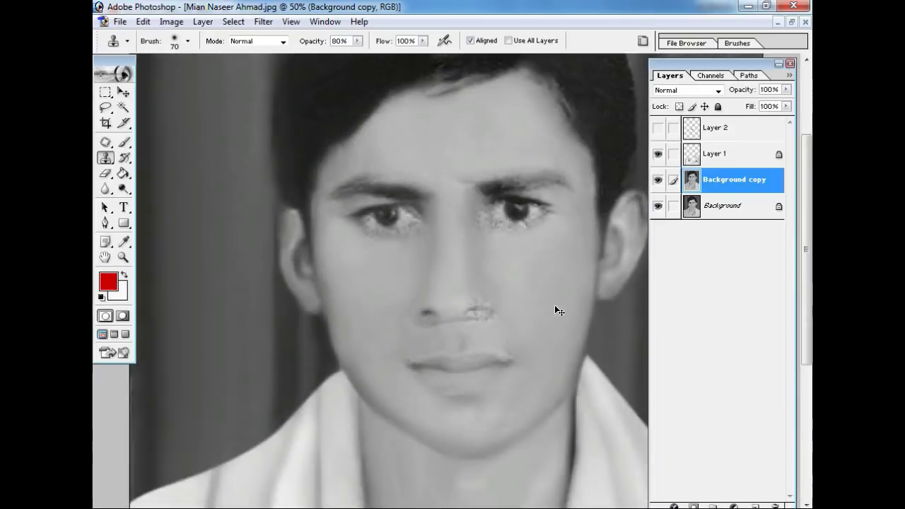
pyautogui.press(']')
pyautogui.press(']')
pyautogui.press('[')
pyautogui.press('[')
pyautogui.hotkey('ctrl', '+')
pyautogui.hotkey('ctrl', '+')
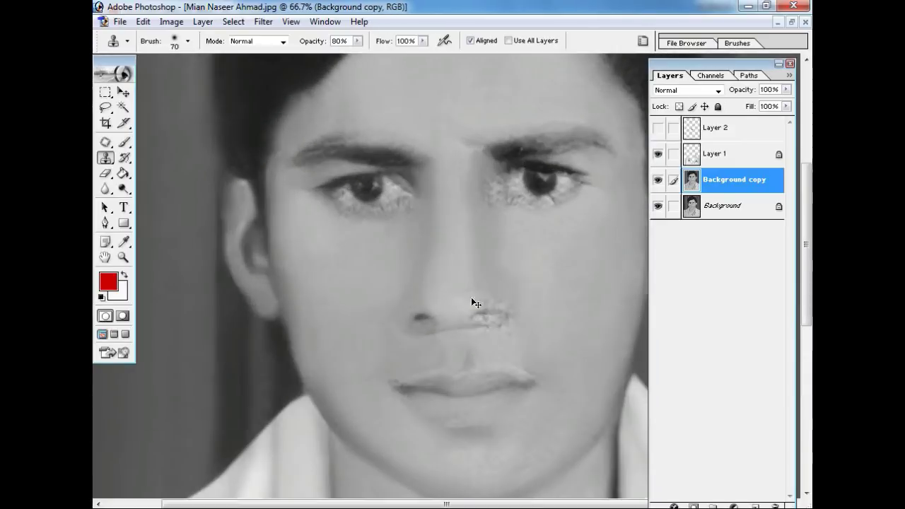
pyautogui.hotkey('ctrl', '+')
pyautogui.press('[')
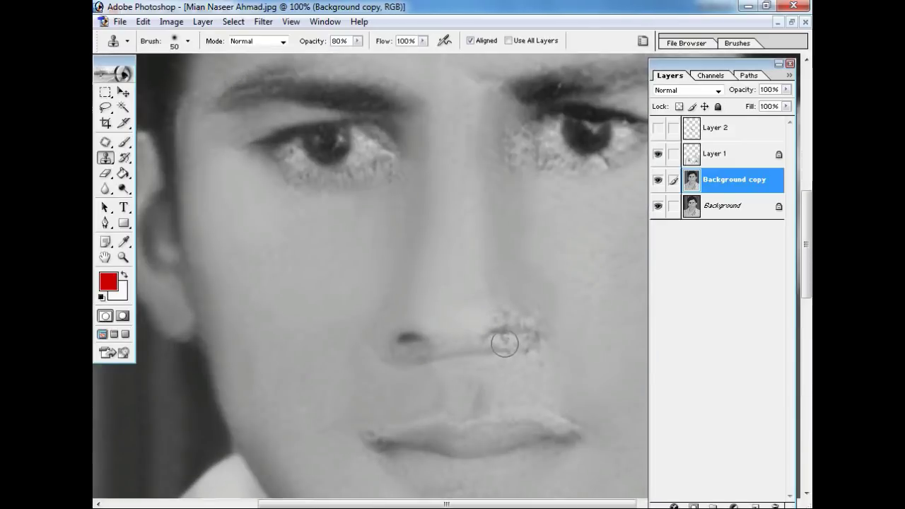
# Step: Sample clean skin and clone over the speckles above the upper lip
pyautogui.hotkey('ctrl', '+')
pyautogui.press('[')
pyautogui.press('[')
pyautogui.press('[')
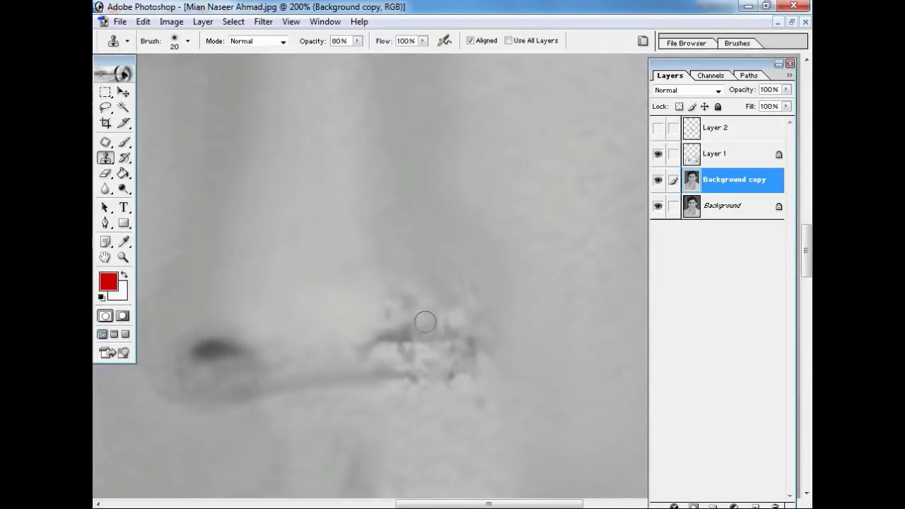
pyautogui.keyDown('alt'); pyautogui.click(403, 334); pyautogui.keyUp('alt')
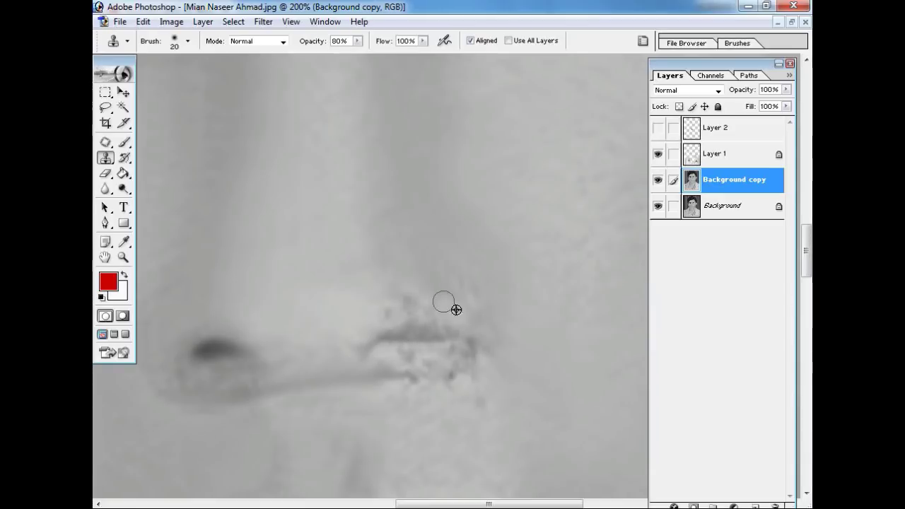
pyautogui.click(400, 309)
pyautogui.scroll(-2, 428, 283)
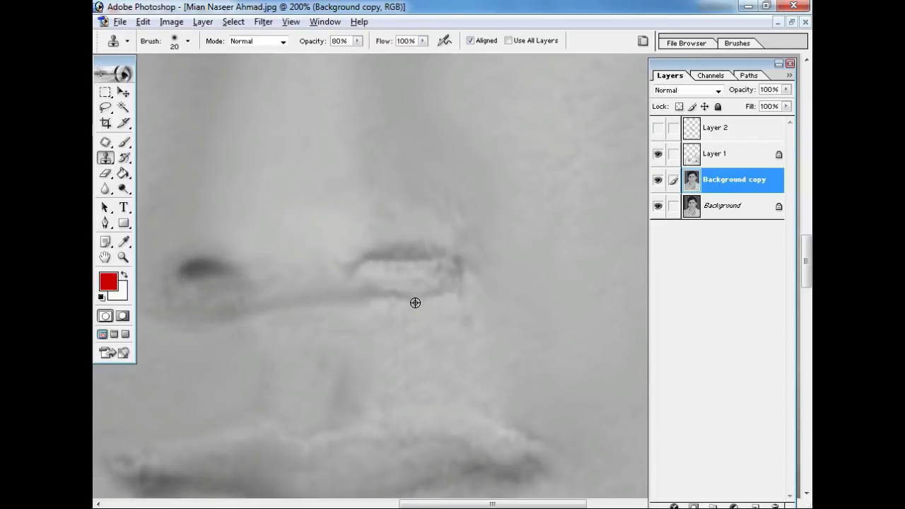
pyautogui.scroll(1, 441, 302)
pyautogui.hotkey('ctrl', '-')
pyautogui.hotkey('ctrl', '-')
pyautogui.hotkey('ctrl', '-')
pyautogui.press(']')
pyautogui.press(']')
pyautogui.press(']')
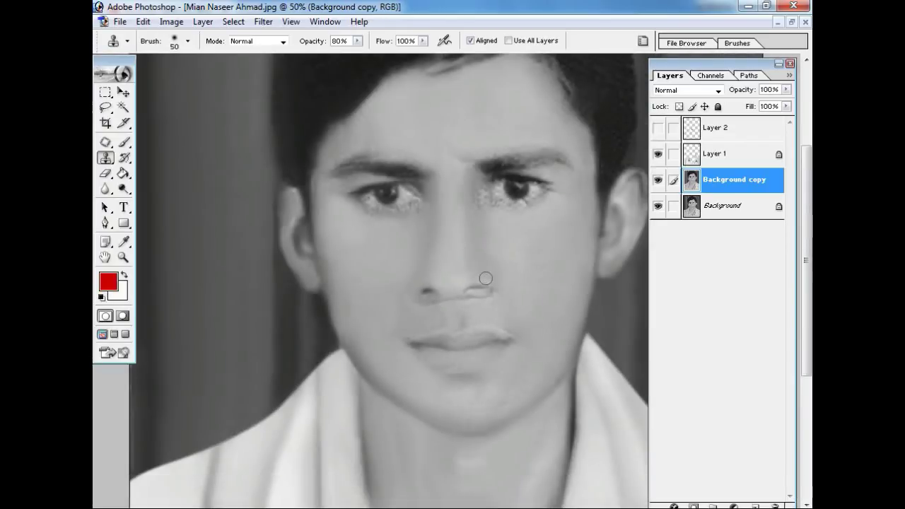
pyautogui.hotkey('ctrl', '+')
pyautogui.hotkey('ctrl', '+')
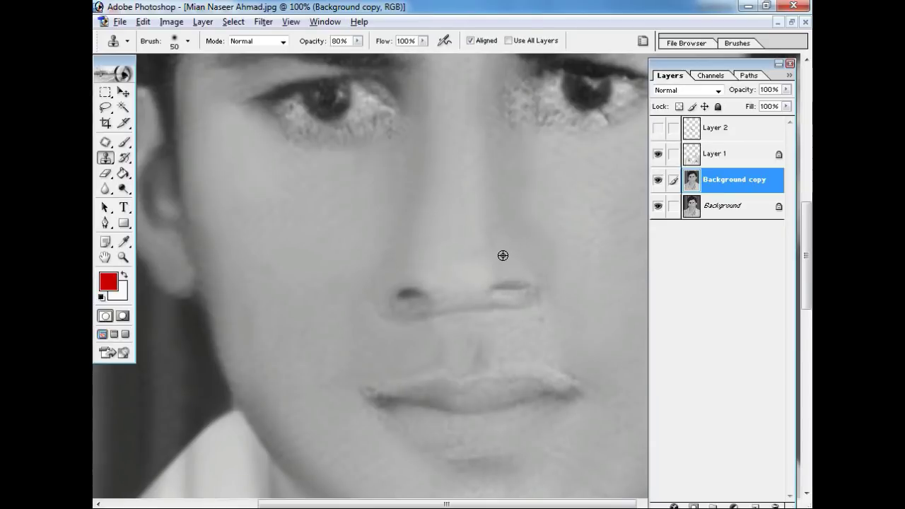
# Step: Review the repaired face at lower zoom, then zoom to 100% on the eyes
pyautogui.hotkey('ctrl', '-')
pyautogui.hotkey('ctrl', '-')
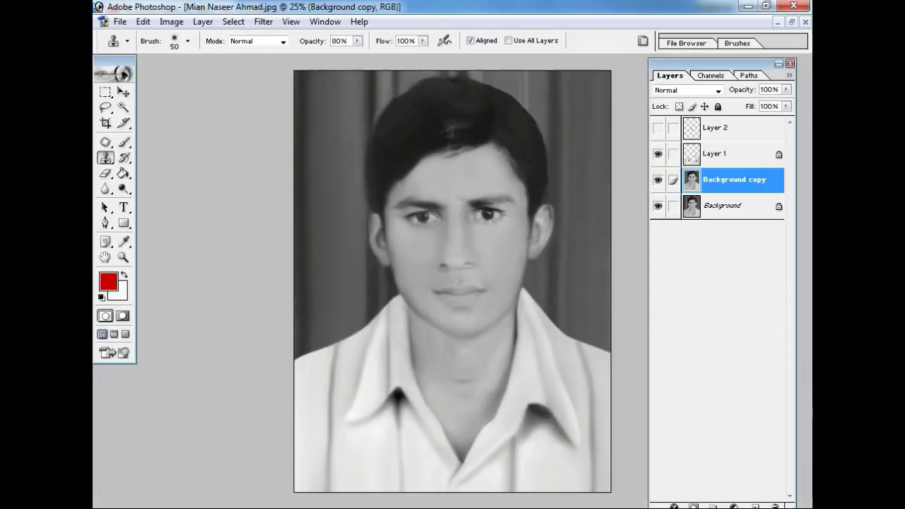
pyautogui.hotkey('ctrl', '-')
pyautogui.hotkey('ctrl', '+')
pyautogui.hotkey('ctrl', '+')
pyautogui.hotkey('ctrl', '+')
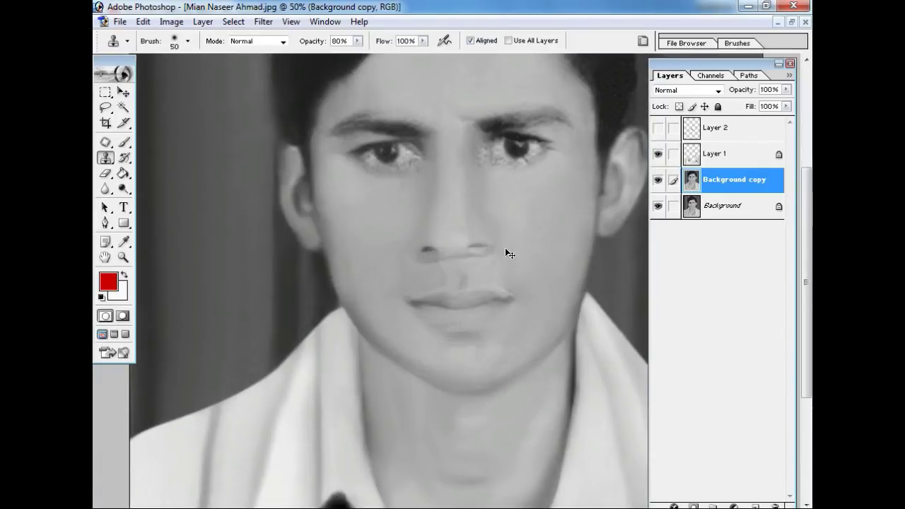
pyautogui.hotkey('ctrl', '+')
pyautogui.press('[')
pyautogui.press('[')
pyautogui.press(']')
pyautogui.hotkey('ctrl', '+')
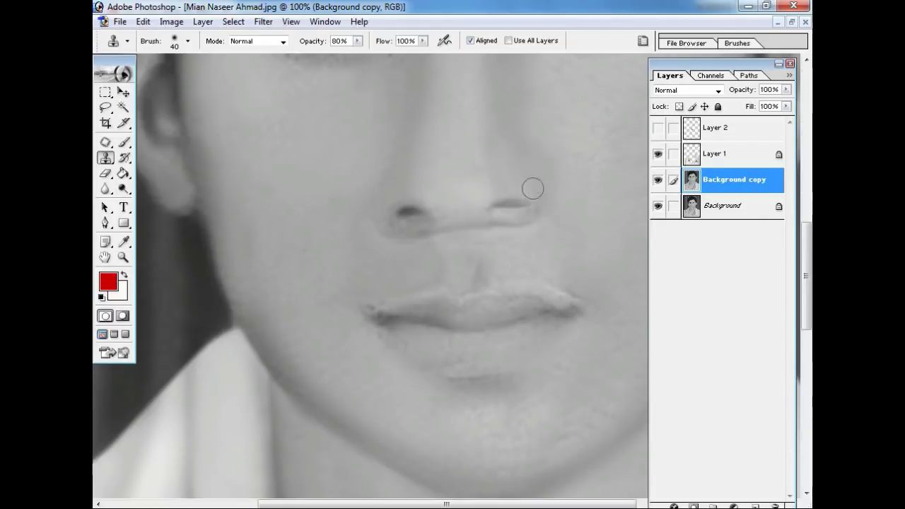
pyautogui.moveTo(531, 188); pyautogui.dragTo(501, 270)
# Step: Switch to the Burn tool for midtones at brush size 40, then return to the Clone Stamp
pyautogui.press('o')
pyautogui.press('[')
pyautogui.press('[')
pyautogui.press('[')
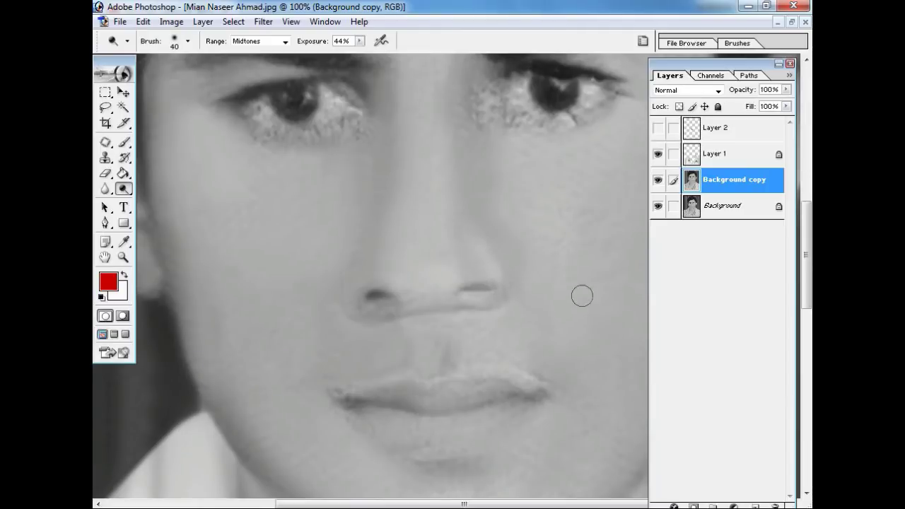
pyautogui.hotkey('ctrl', '-')
pyautogui.hotkey('ctrl', '-')
pyautogui.hotkey('ctrl', '-')
pyautogui.hotkey('ctrl', '+')
pyautogui.hotkey('ctrl', '+')
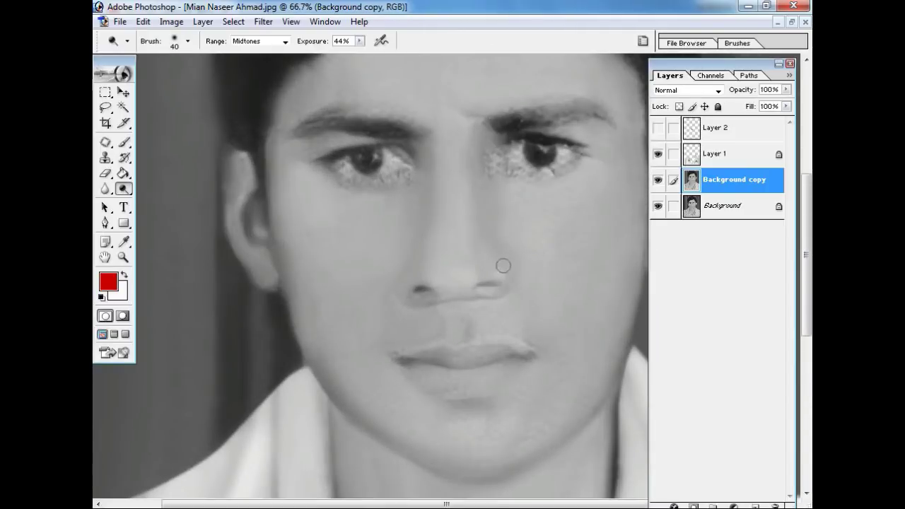
pyautogui.hotkey('ctrl', '-')
pyautogui.hotkey('ctrl', '-')
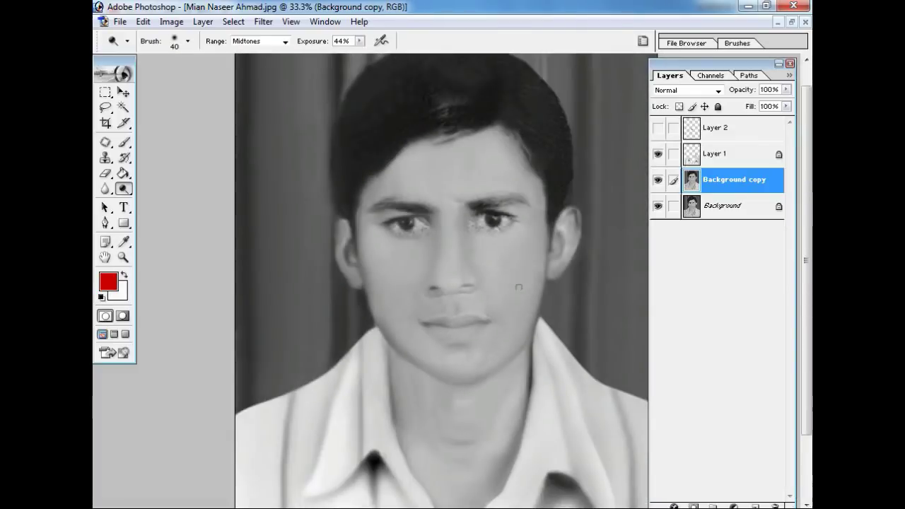
pyautogui.hotkey('ctrl', '-')
pyautogui.press('c')
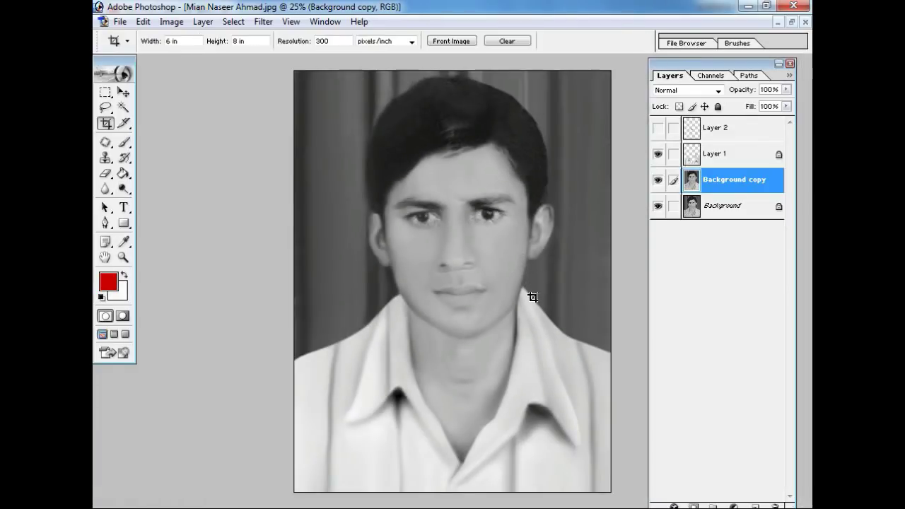
pyautogui.press('s')
pyautogui.hotkey('ctrl', '+')
pyautogui.hotkey('ctrl', '+')
pyautogui.hotkey('ctrl', '+')
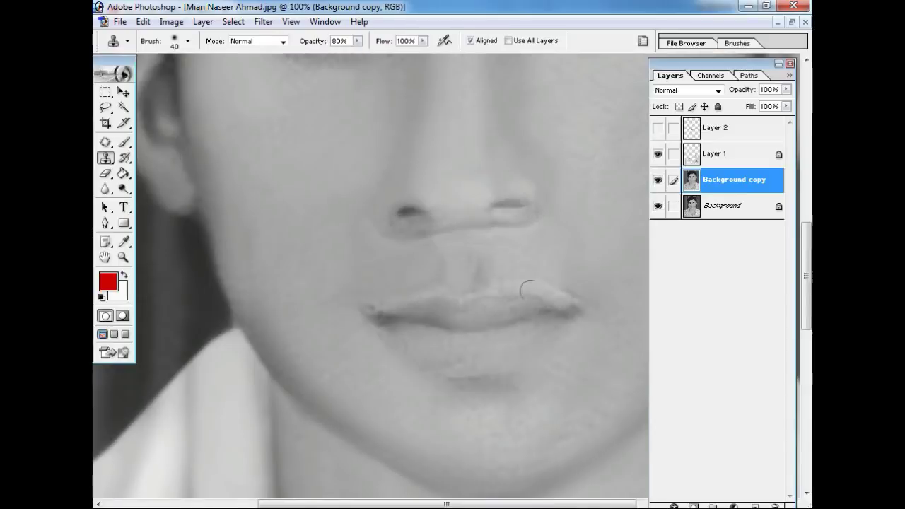
# Step: Smooth the right corner of the lips and lower clone opacity to 51%
pyautogui.moveTo(548, 311); pyautogui.dragTo(571, 310)
pyautogui.moveTo(357, 44); pyautogui.dragTo(336, 54)
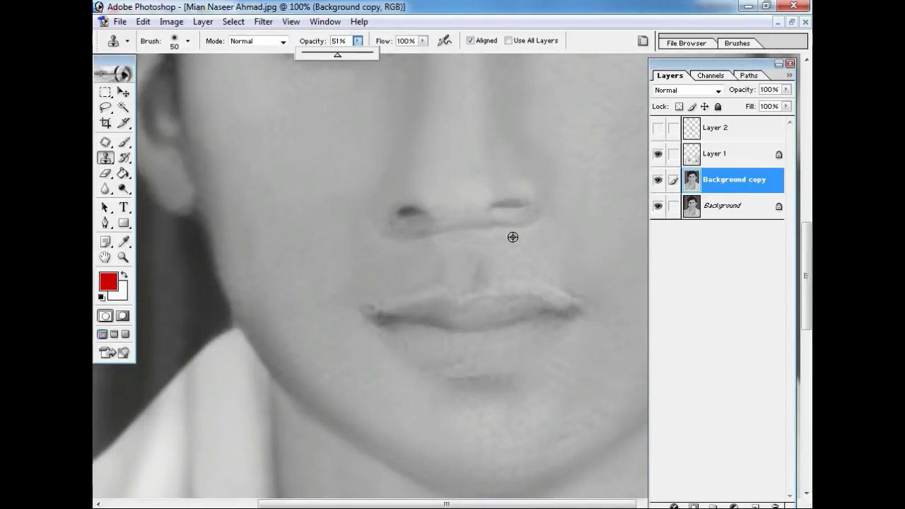
pyautogui.click(544, 304)
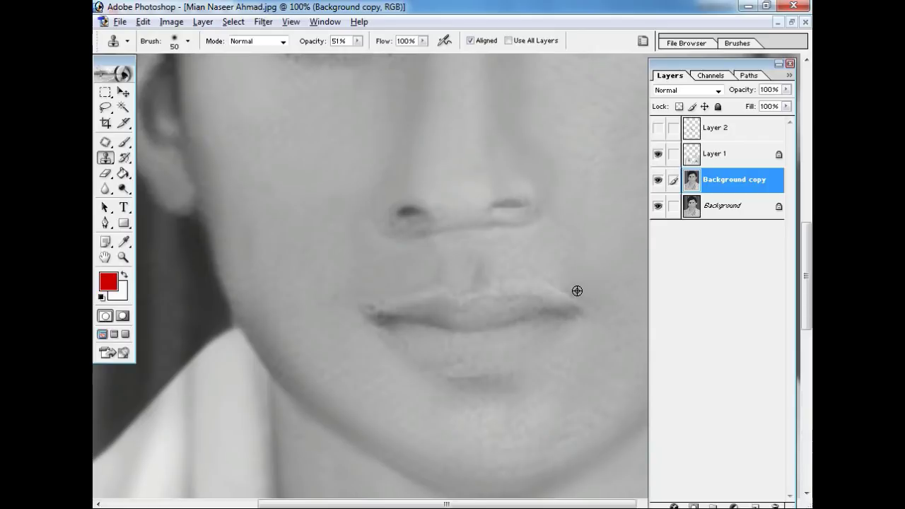
# Step: Clone over the crackle beside the right eye's iris with the brush reduced to 20
pyautogui.moveTo(480, 278); pyautogui.dragTo(435, 226)
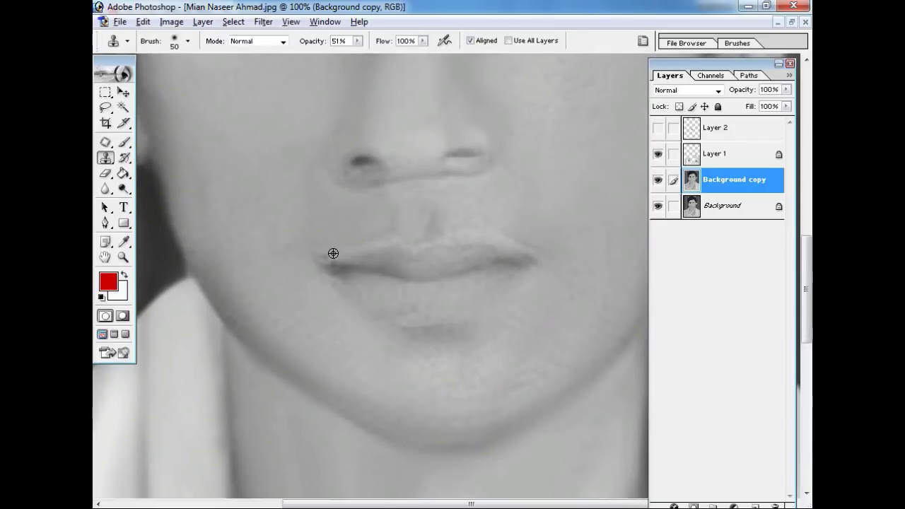
pyautogui.hotkey('ctrl', '-')
pyautogui.hotkey('ctrl', '-')
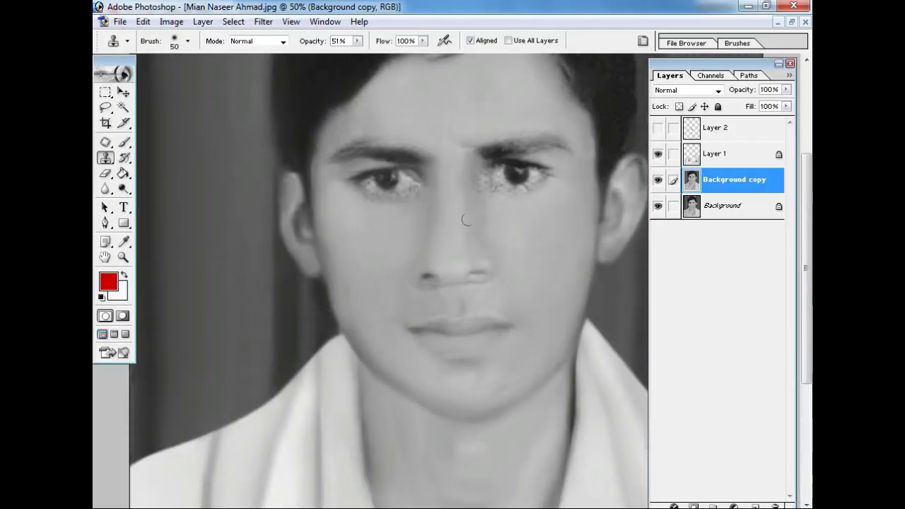
pyautogui.hotkey('ctrl', '+')
pyautogui.hotkey('ctrl', '+')
pyautogui.hotkey('ctrl', '+')
pyautogui.hotkey('ctrl', '+')
pyautogui.press('[')
pyautogui.press('[')
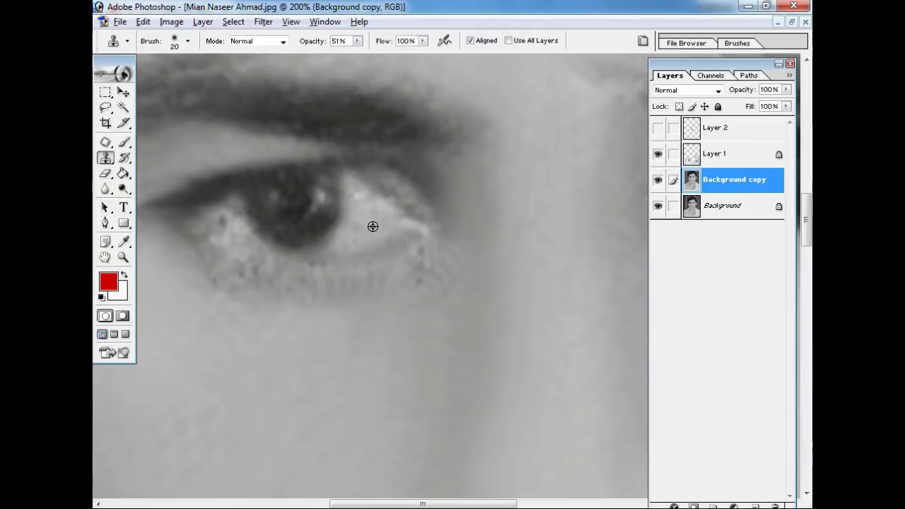
# Step: Clone smooth skin over the lower lid and the cracks beneath the eye
pyautogui.moveTo(383, 214)
pyautogui.mouseDown()
pyautogui.moveTo(420, 237)
pyautogui.moveTo(479, 225)
pyautogui.mouseUp()
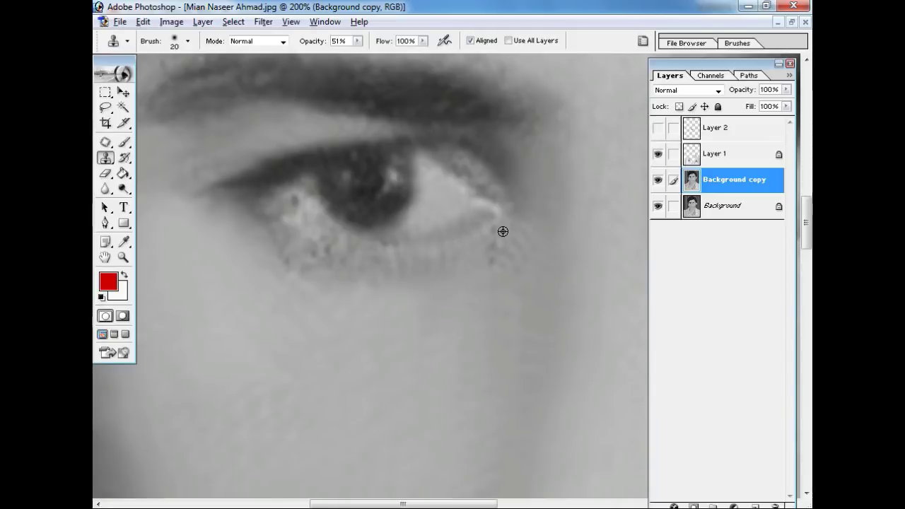
pyautogui.moveTo(501, 232); pyautogui.dragTo(490, 278)
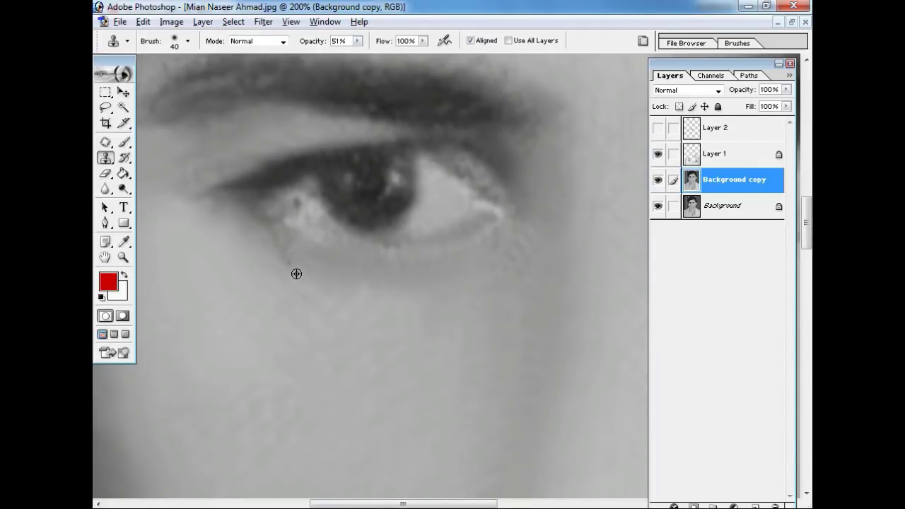
pyautogui.hotkey('ctrl', '-')
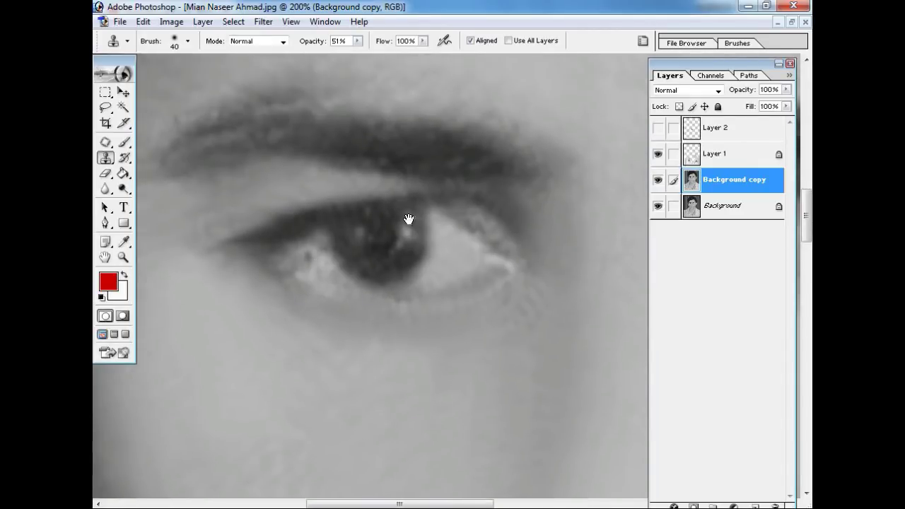
pyautogui.hotkey('ctrl', '-')
pyautogui.hotkey('ctrl', '-')
pyautogui.hotkey('ctrl', '-')
# Step: At 200% zoom, clone clean skin over the inner eye corner
pyautogui.hotkey('ctrl', '+')
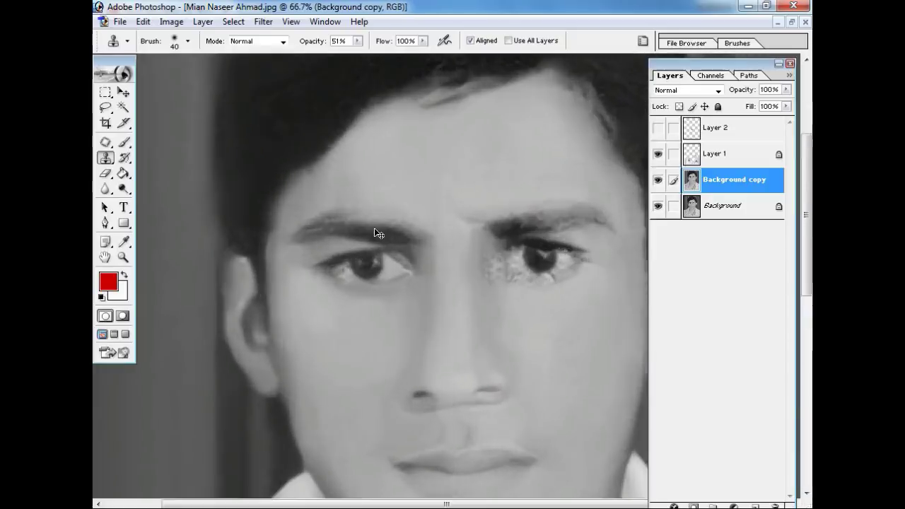
pyautogui.hotkey('ctrl', '+')
pyautogui.hotkey('ctrl', '+')
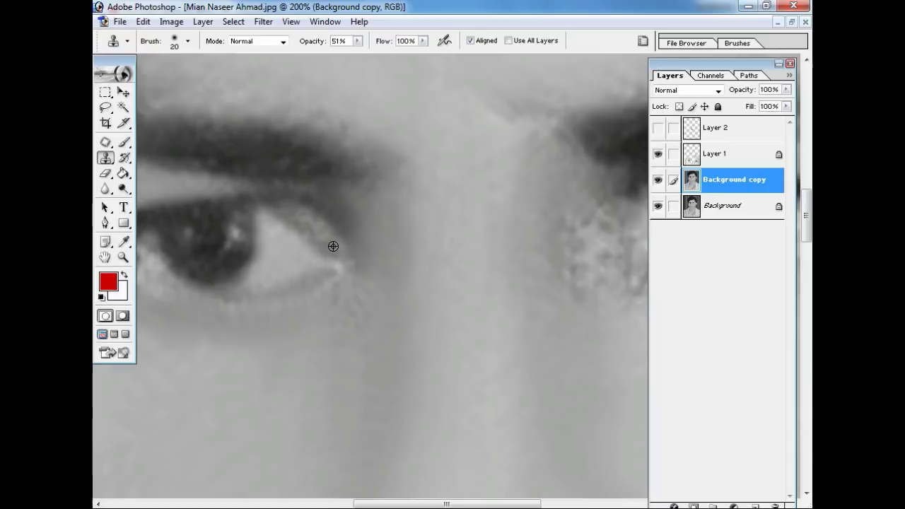
pyautogui.moveTo(325, 237); pyautogui.dragTo(339, 240)
pyautogui.scroll(-2, 344, 238)
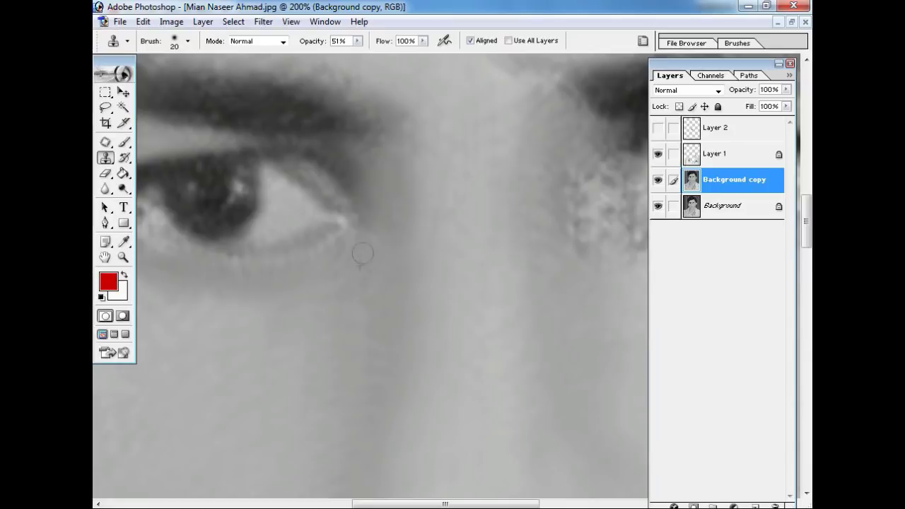
pyautogui.hotkey('ctrl', '-')
pyautogui.hotkey('ctrl', '-')
pyautogui.hotkey('ctrl', '-')
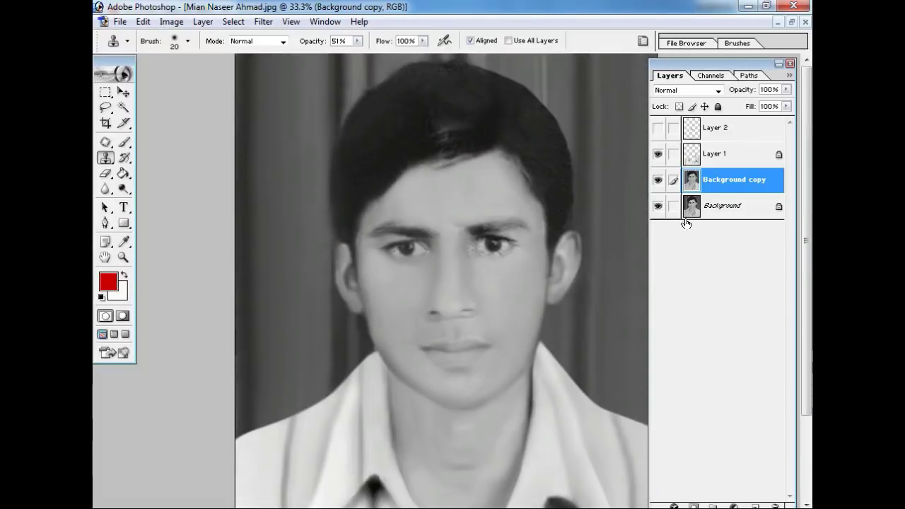
pyautogui.click(658, 181)
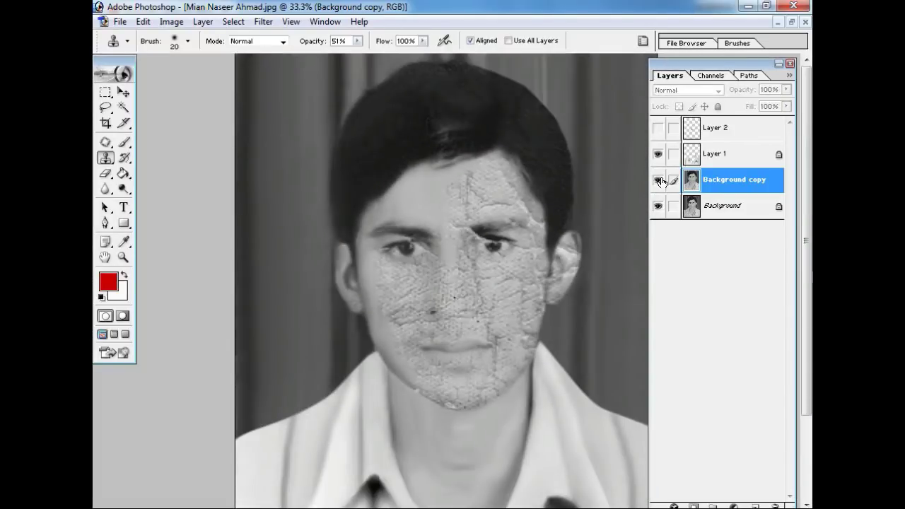
pyautogui.hotkey('ctrl', '+')
pyautogui.hotkey('ctrl', '+')
pyautogui.hotkey('ctrl', '+')
pyautogui.moveTo(334, 195); pyautogui.dragTo(378, 252)
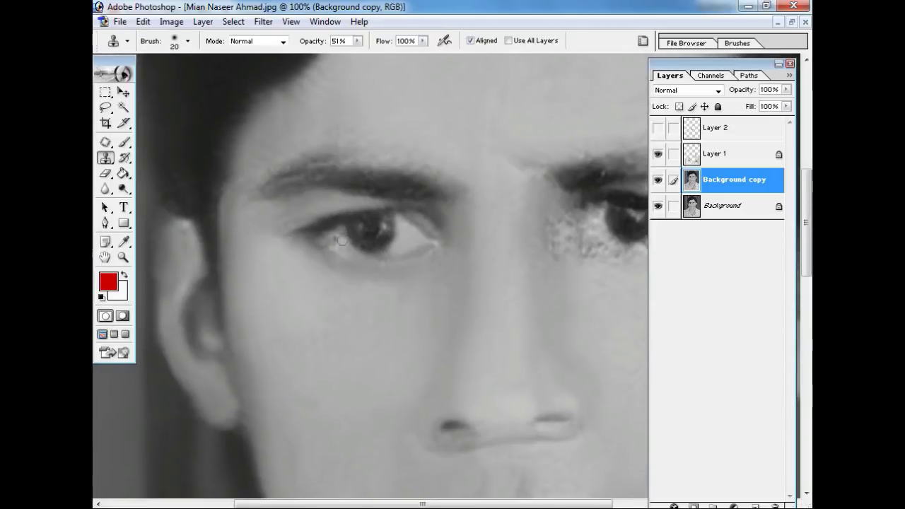
pyautogui.hotkey('ctrl', '+')
pyautogui.moveTo(262, 203); pyautogui.dragTo(382, 238)
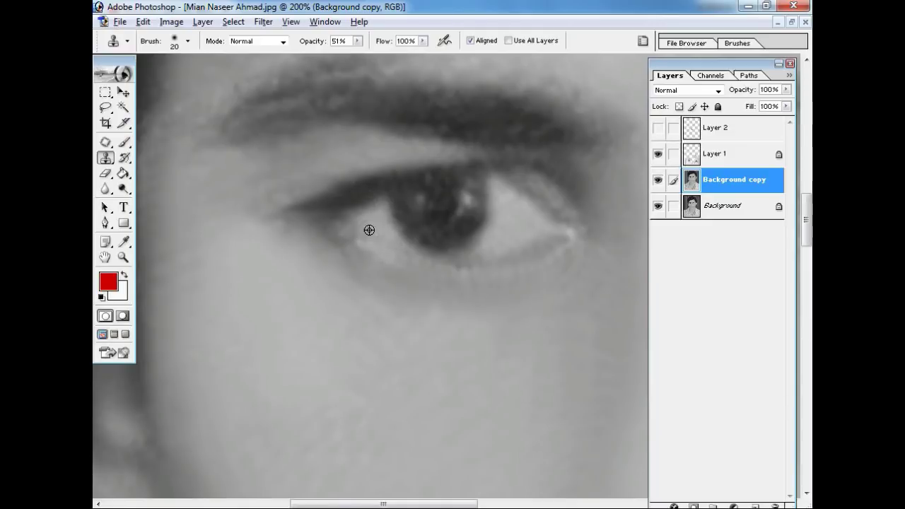
# Step: Pan and zoom in to inspect the cracked area beside the right eye
pyautogui.hotkey('ctrl', '-')
pyautogui.hotkey('ctrl', '-')
pyautogui.moveTo(515, 256); pyautogui.dragTo(550, 185)
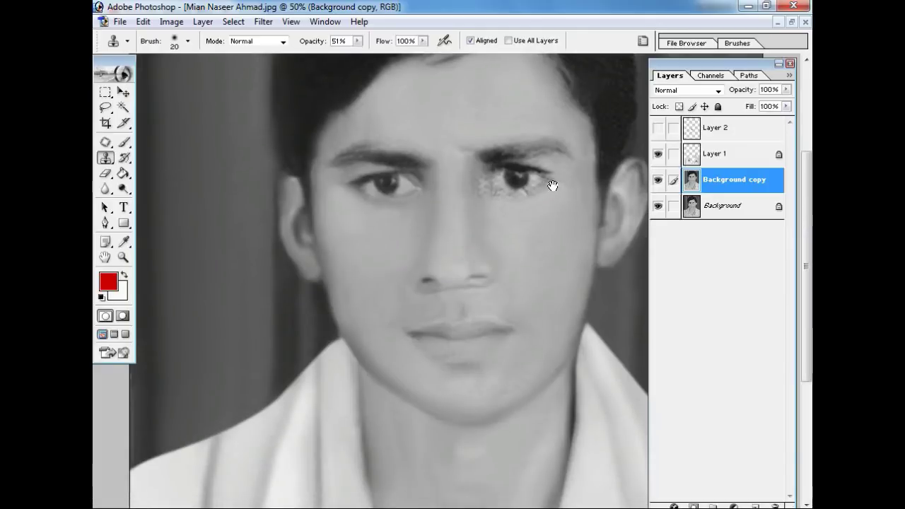
pyautogui.hotkey('ctrl', '-')
pyautogui.hotkey('ctrl', '+')
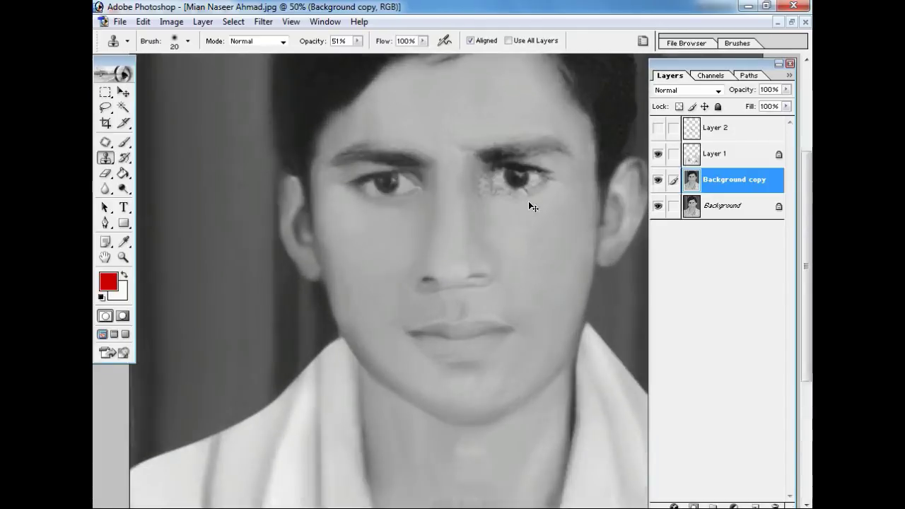
pyautogui.hotkey('ctrl', '+')
pyautogui.hotkey('ctrl', '+')
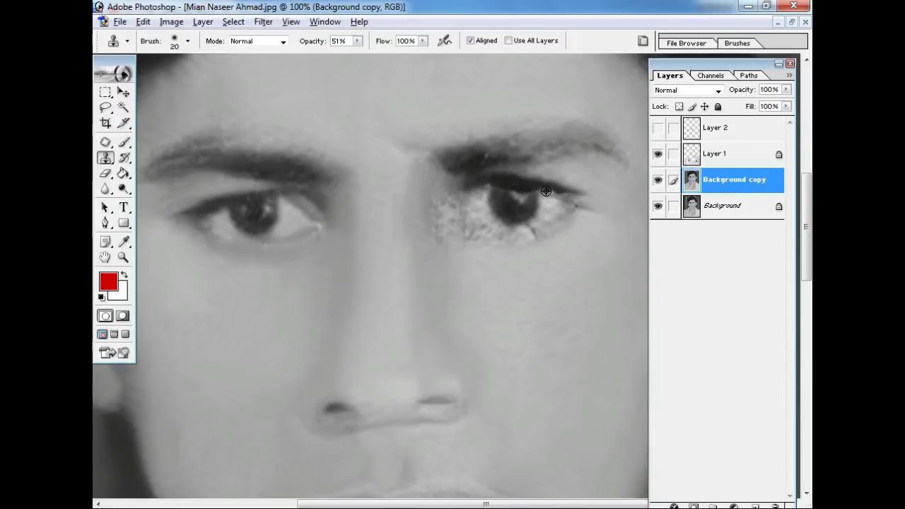
pyautogui.moveTo(546, 218); pyautogui.dragTo(545, 245)
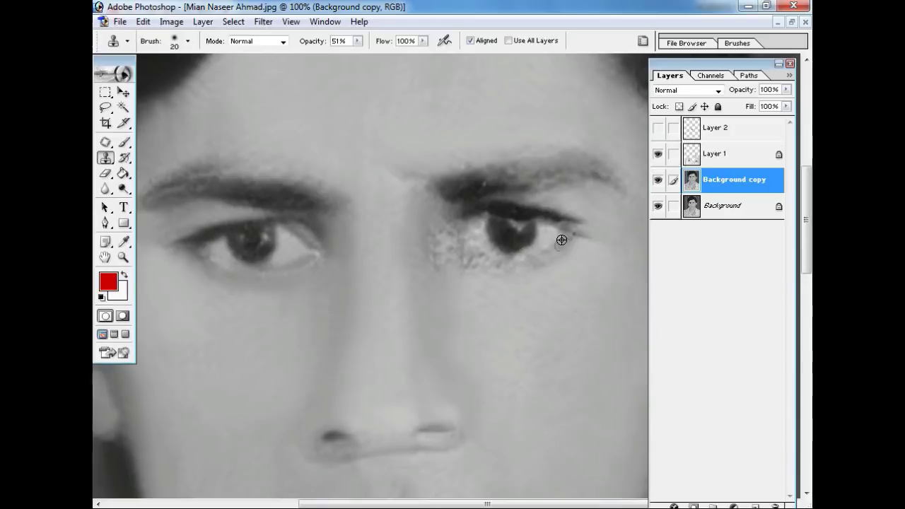
pyautogui.hotkey('ctrl', '-')
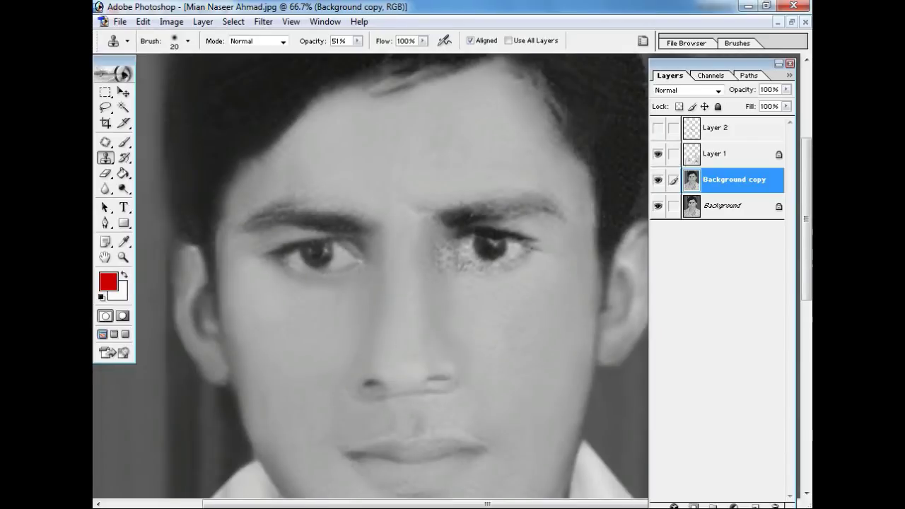
pyautogui.hotkey('ctrl', '+')
pyautogui.hotkey('ctrl', '+')
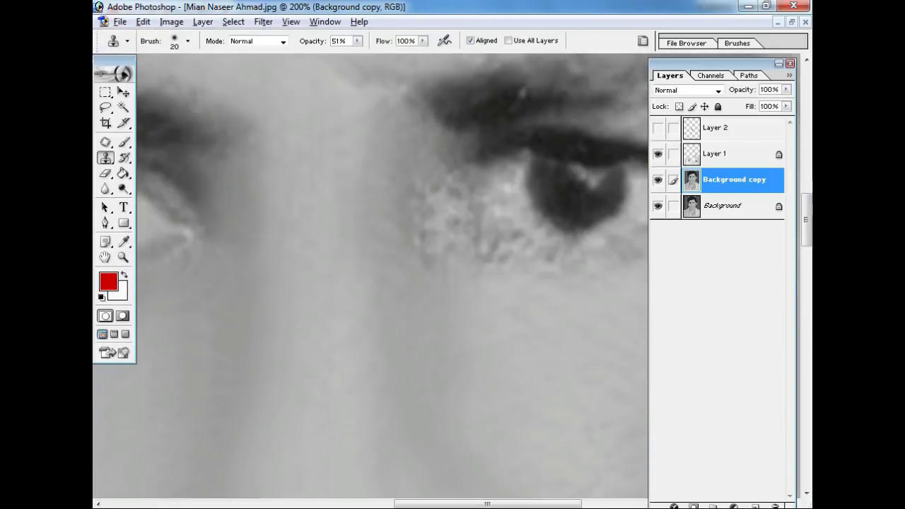
pyautogui.moveTo(635, 248); pyautogui.dragTo(414, 269)
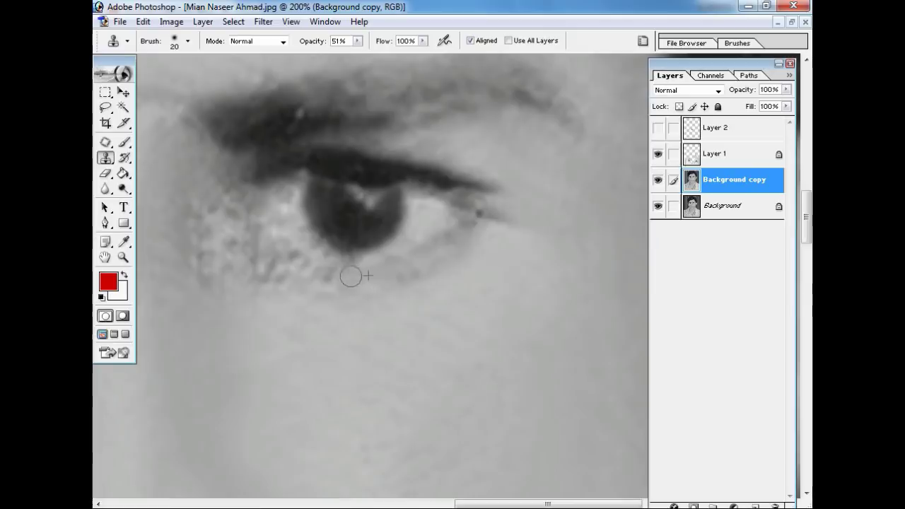
pyautogui.scroll(-2, 346, 273)
# Step: Set the clone brush back to 30, then marquee-select a rectangle around the left eye
pyautogui.hotkey('ctrl', '-')
pyautogui.hotkey('ctrl', '-')
pyautogui.press(']')
pyautogui.hotkey('ctrl', '+')
pyautogui.press(']')
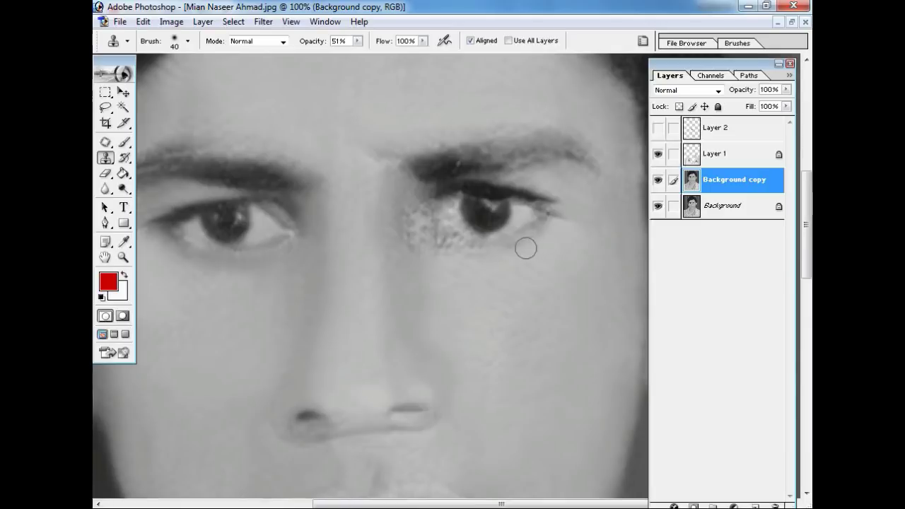
pyautogui.hotkey('ctrl', '-')
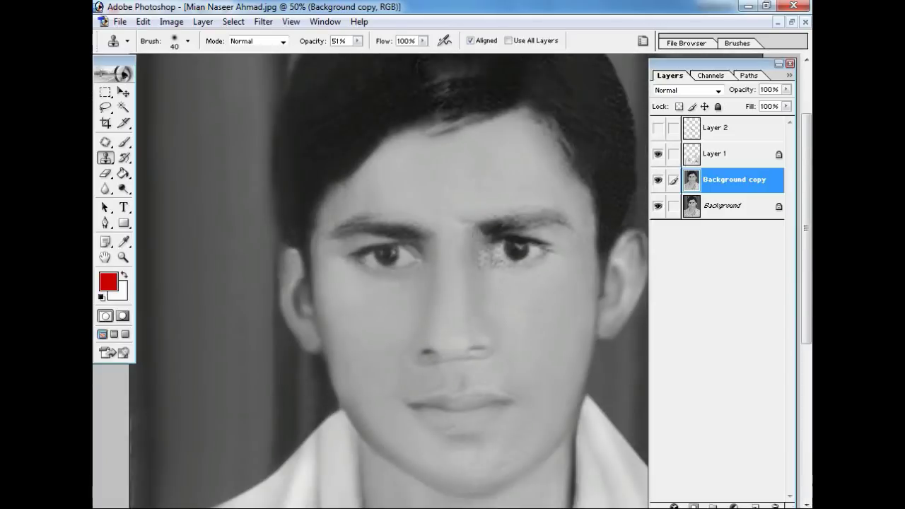
pyautogui.hotkey('ctrl', '+')
pyautogui.press('[')
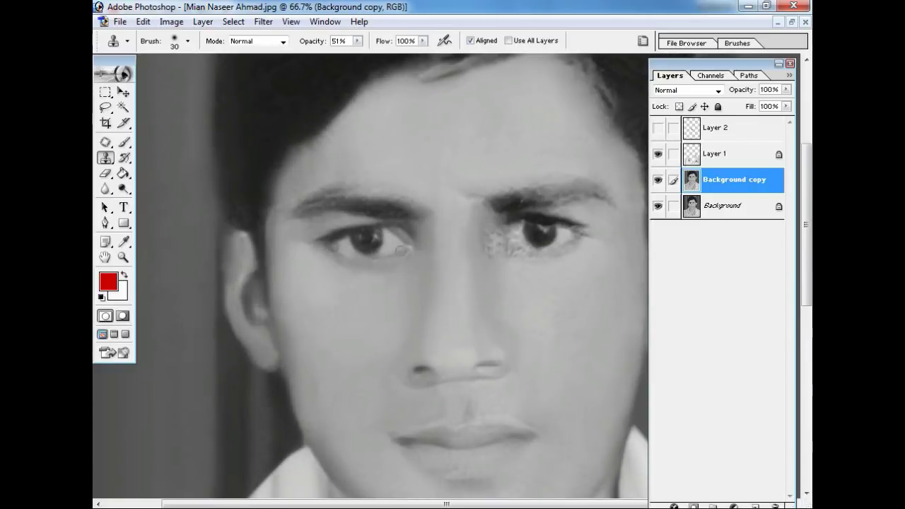
pyautogui.press('m')
pyautogui.moveTo(375, 217); pyautogui.dragTo(424, 273)
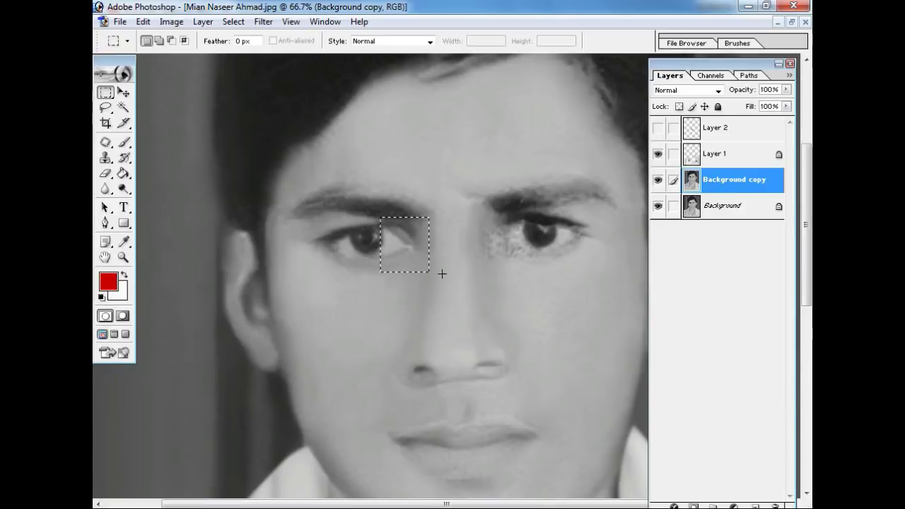
# Step: Copy the left-eye selection to a new layer, flip it horizontally, and move it over the right eye
pyautogui.hotkey('ctrl', 'j')
pyautogui.hotkey('ctrl', 't')
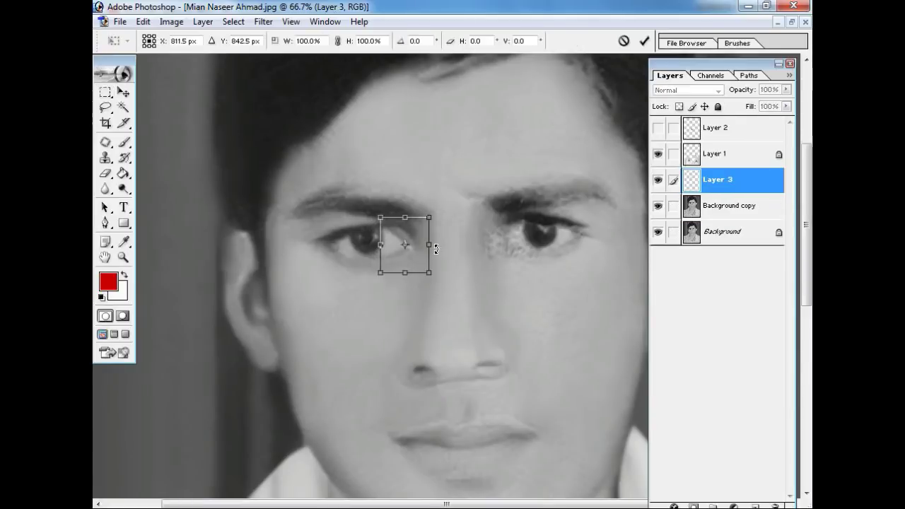
pyautogui.rightClick(415, 235)
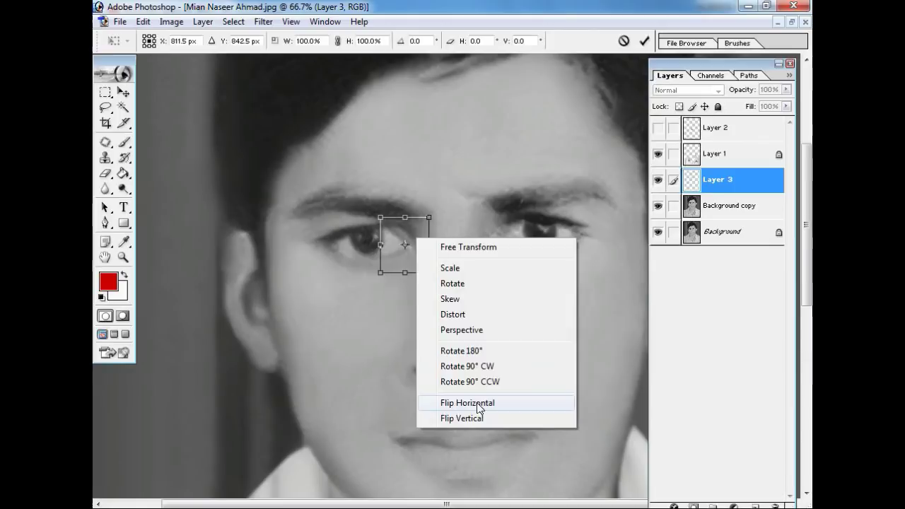
pyautogui.click(476, 402)
pyautogui.press('Return')
pyautogui.press('v')
pyautogui.moveTo(465, 341); pyautogui.dragTo(563, 334)
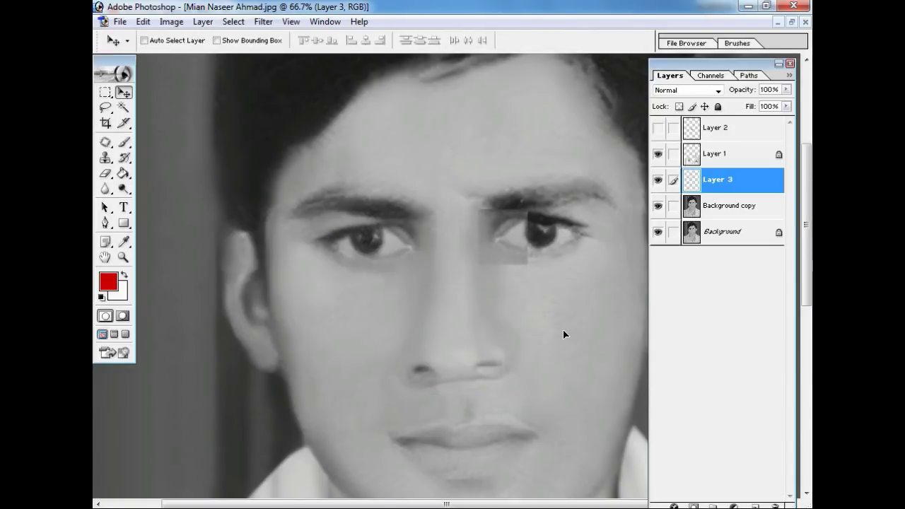
# Step: Blend the patch's hard upper edge with a 90 px Eraser, then toggle Layer 3 to compare
pyautogui.press('Up')
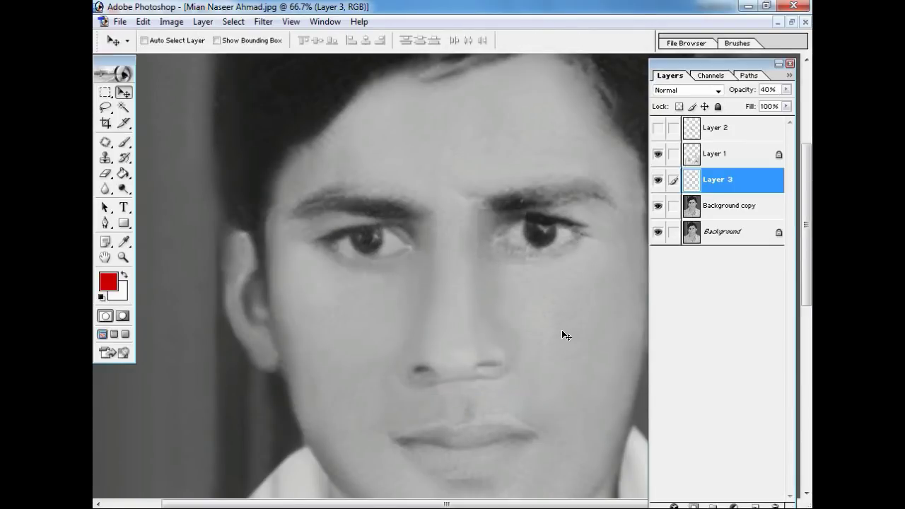
pyautogui.press('Up')
pyautogui.press('Up')
pyautogui.press('e')
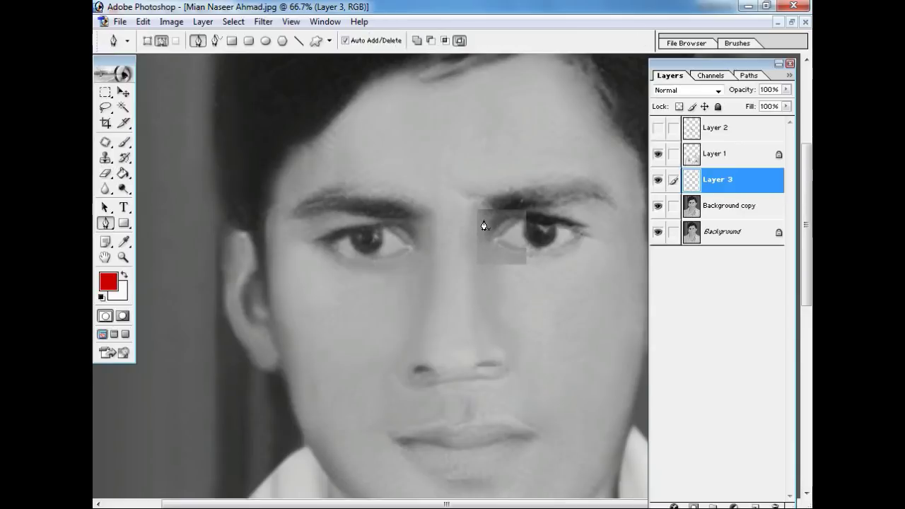
pyautogui.press('[')
pyautogui.press('[')
pyautogui.press('[')
pyautogui.moveTo(527, 209)
pyautogui.mouseDown()
pyautogui.moveTo(495, 212)
pyautogui.moveTo(538, 276)
pyautogui.mouseUp()
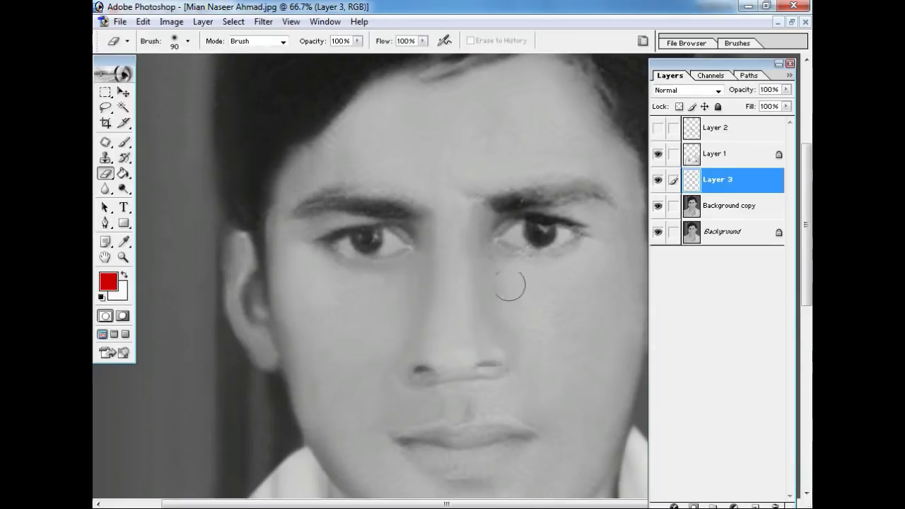
pyautogui.hotkey('ctrl', '-')
pyautogui.hotkey('ctrl', '-')
pyautogui.click(658, 181)
pyautogui.press('v')
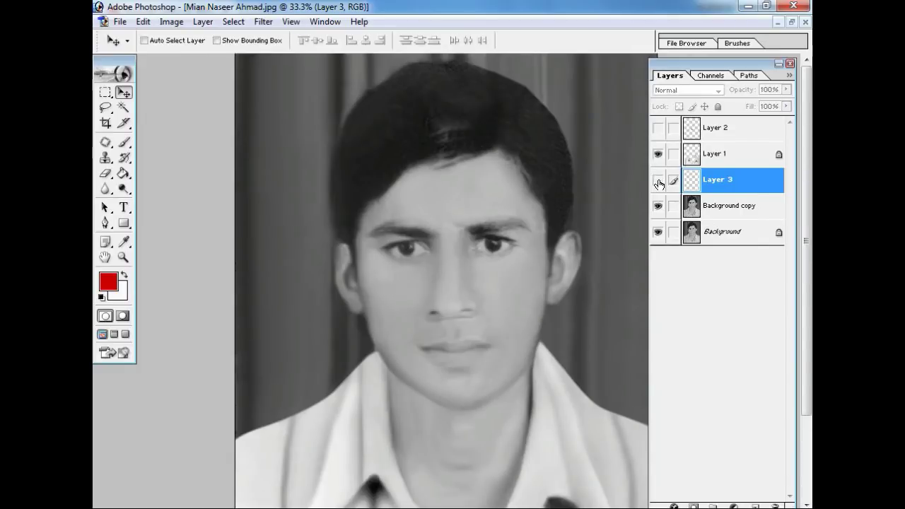
# Step: Zoom out to compare the portrait with Layer 3 hidden and shown, then zoom back into the face
pyautogui.press('e')
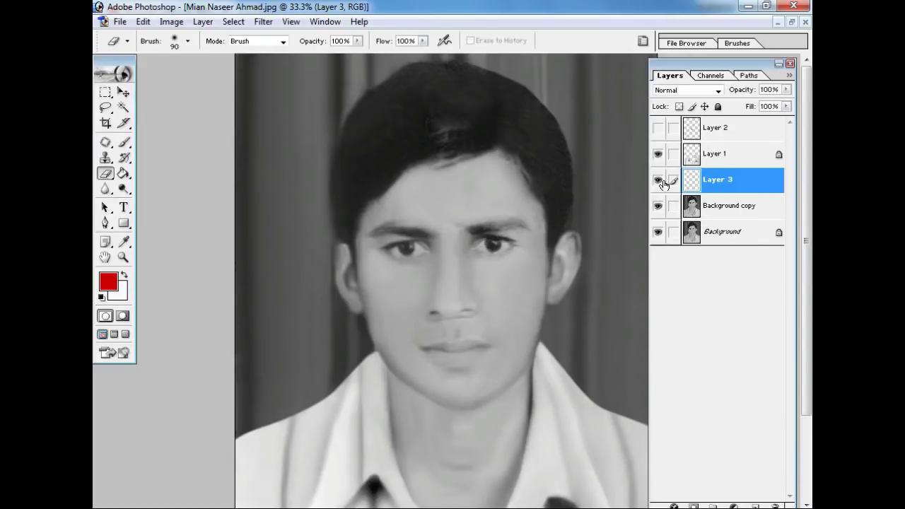
pyautogui.hotkey('ctrl', '-')
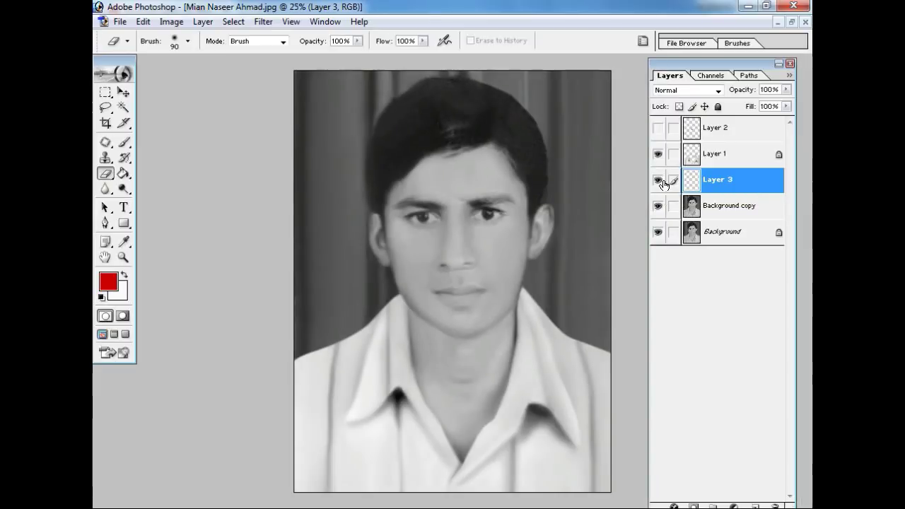
pyautogui.hotkey('ctrl', '-')
pyautogui.click(664, 184)
pyautogui.click(663, 184)
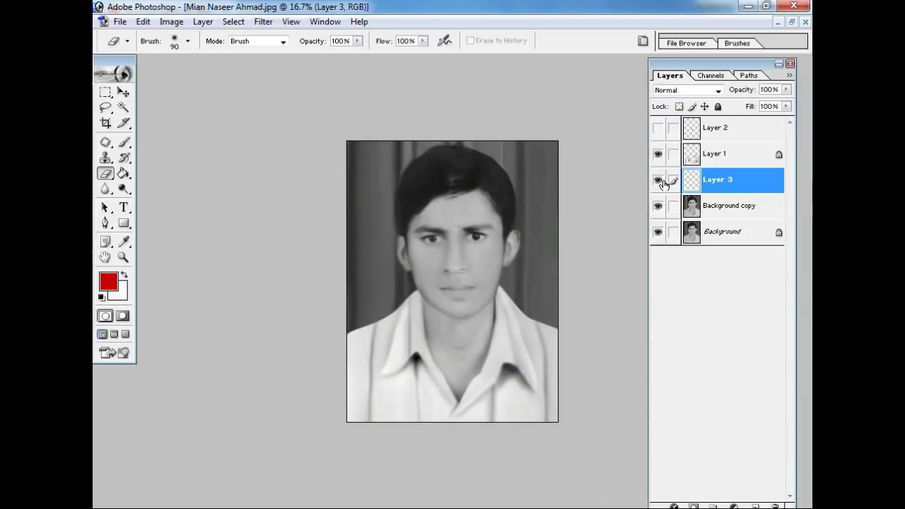
pyautogui.hotkey('ctrl', '+')
pyautogui.hotkey('ctrl', '+')
pyautogui.hotkey('ctrl', '+')
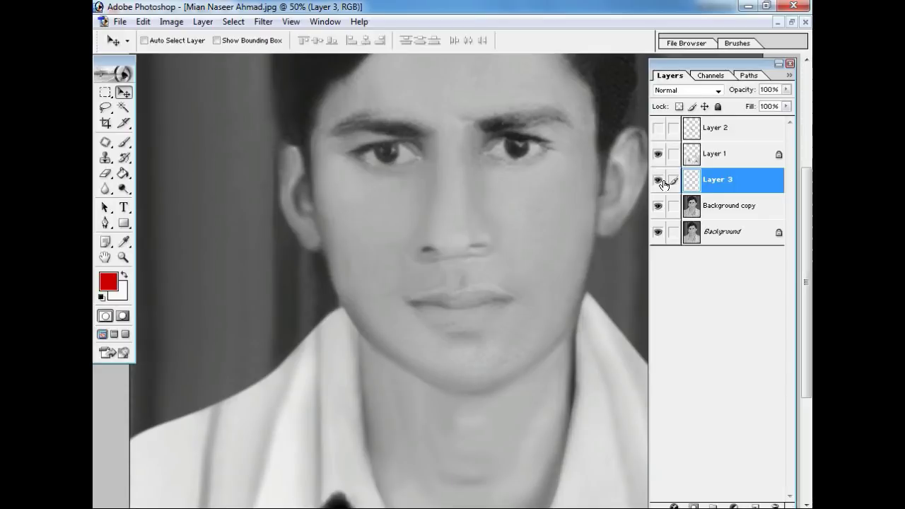
pyautogui.press('e')
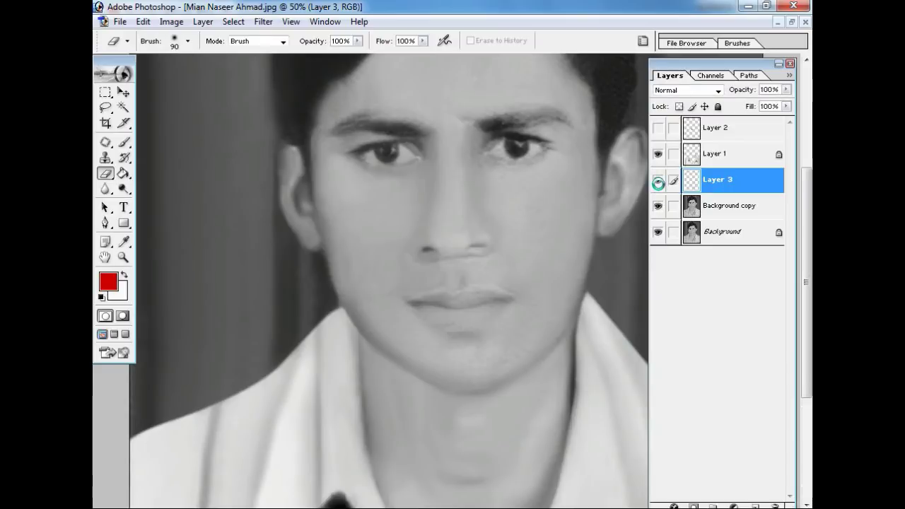
# Step: Merge Layer 3 down into Background copy and launch the Noiseware Professional filter
pyautogui.hotkey('ctrl', 'e')
pyautogui.hotkey('ctrl', '-')
pyautogui.hotkey('ctrl', '-')
pyautogui.hotkey('ctrl', '+')
pyautogui.press('v')
pyautogui.click(263, 22)
pyautogui.click(490, 332)
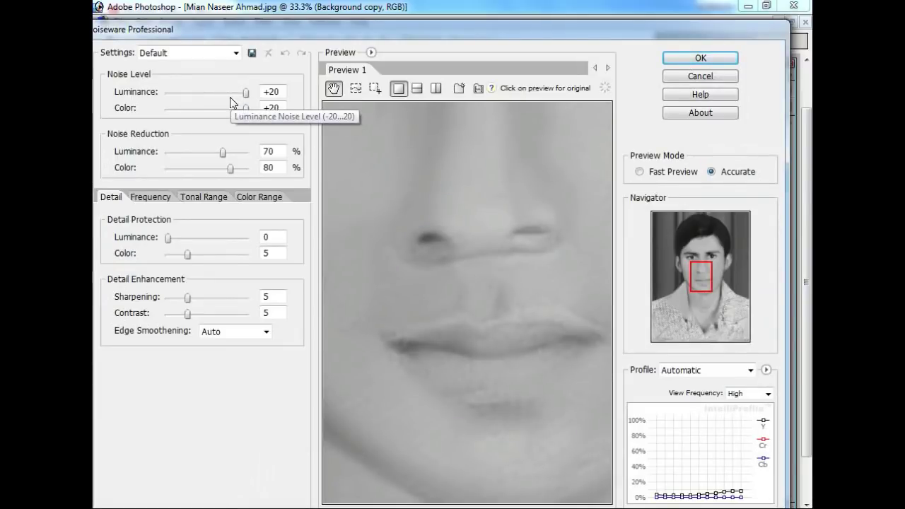
# Step: Apply Noiseware with luminance noise +10 and colour noise +13, checking eye and lip previews
pyautogui.moveTo(245, 93)
pyautogui.mouseDown()
pyautogui.moveTo(229, 92)
pyautogui.moveTo(232, 108)
pyautogui.moveTo(225, 92)
pyautogui.mouseUp()
pyautogui.moveTo(461, 302); pyautogui.dragTo(595, 209)
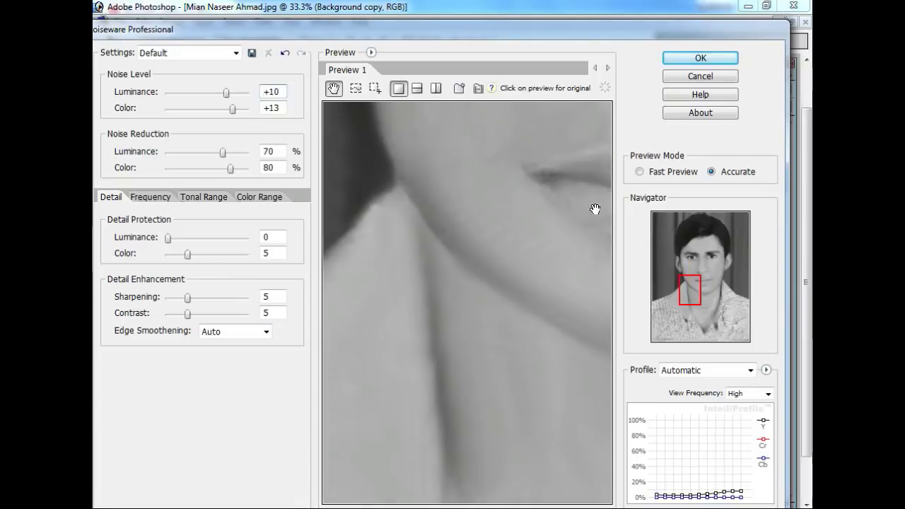
pyautogui.moveTo(493, 178)
pyautogui.mouseDown()
pyautogui.moveTo(469, 299)
pyautogui.moveTo(512, 347)
pyautogui.moveTo(468, 248)
pyautogui.mouseUp()
pyautogui.moveTo(493, 380); pyautogui.dragTo(509, 247)
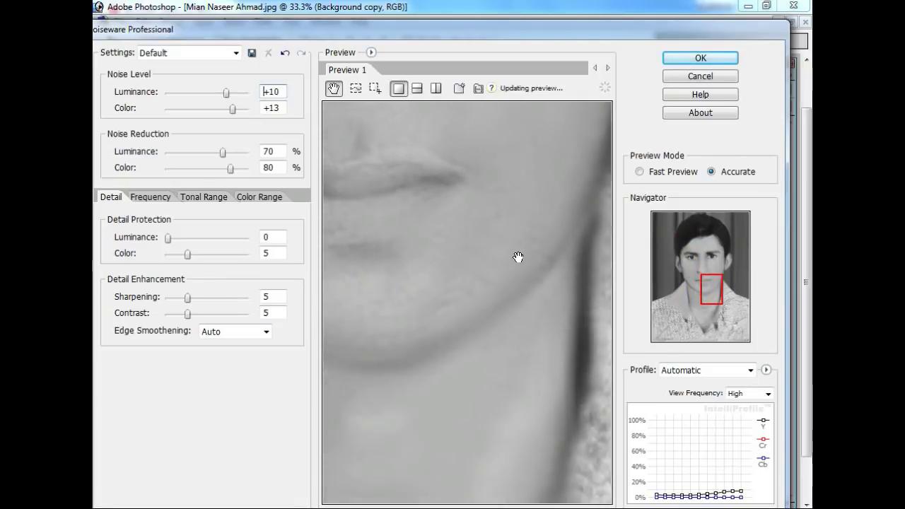
pyautogui.click(702, 58)
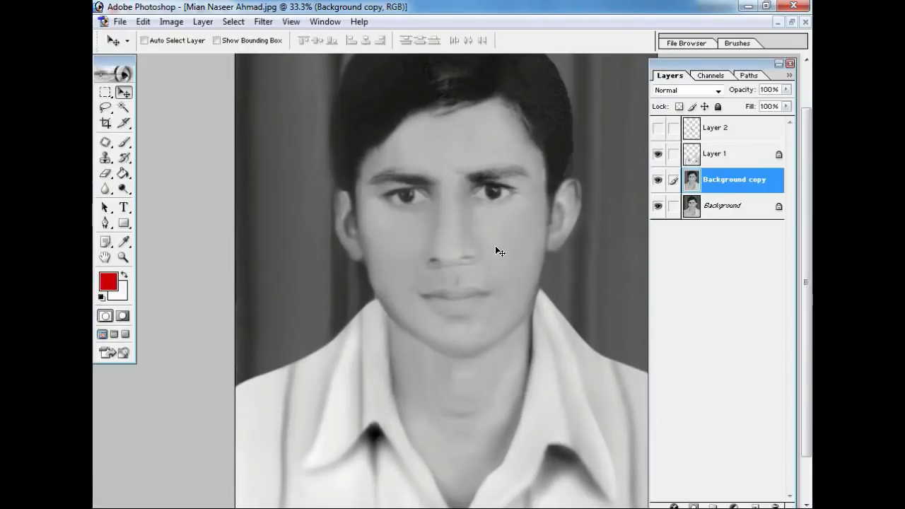
# Step: Set up the Clone Stamp at size 70 and 33% opacity, sampling a source on the chin
pyautogui.press('s')
pyautogui.hotkey('ctrl', '+')
pyautogui.scroll(-3, 495, 241)
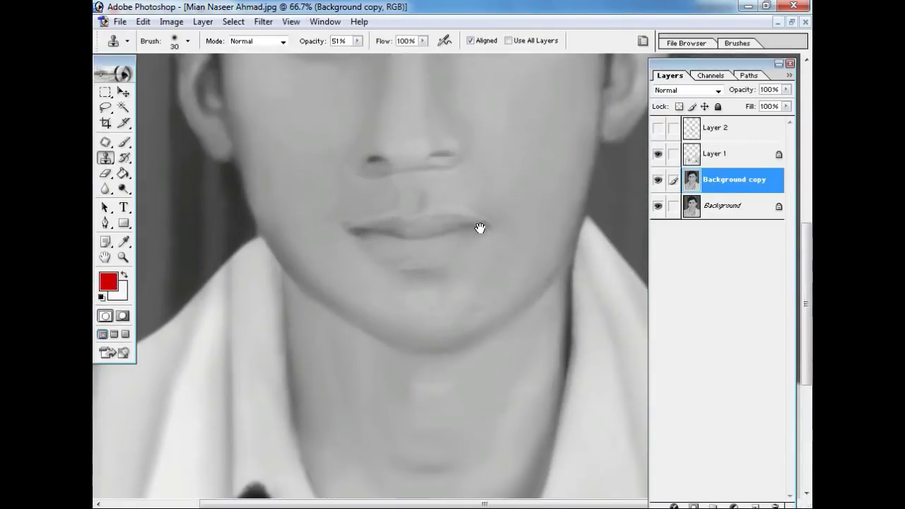
pyautogui.press(']')
pyautogui.moveTo(358, 44); pyautogui.dragTo(346, 58)
pyautogui.click(471, 306)
pyautogui.keyDown('alt'); pyautogui.click(468, 323); pyautogui.keyUp('alt')
pyautogui.keyDown('alt'); pyautogui.click(434, 278); pyautogui.keyUp('alt')
# Step: Toggle Background copy repeatedly to compare against the cracked original, then un-maximize the portrait window
pyautogui.hotkey('ctrl', '-')
pyautogui.hotkey('ctrl', '-')
pyautogui.hotkey('ctrl', '-')
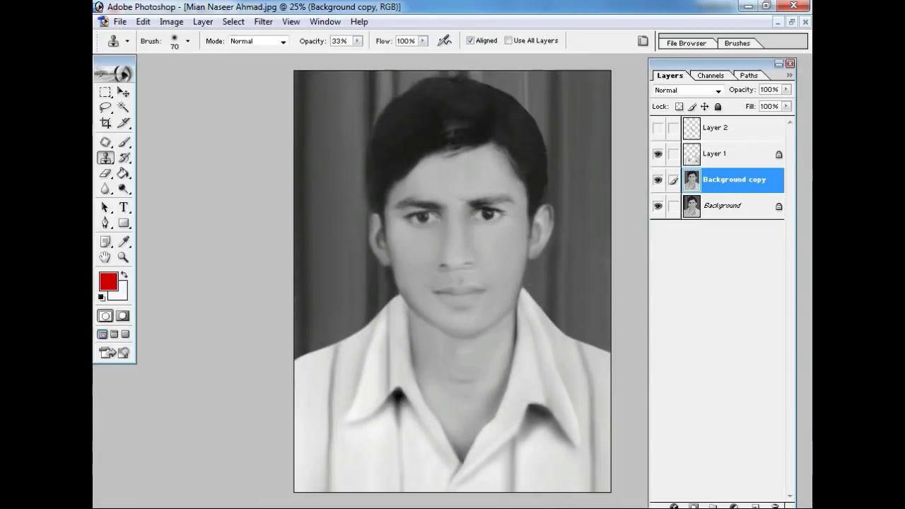
pyautogui.click(657, 181)
pyautogui.click(657, 181)
pyautogui.click(657, 183)
pyautogui.click(657, 183)
pyautogui.click(657, 183)
pyautogui.click(657, 183)
pyautogui.click(657, 183)
pyautogui.click(657, 182)
pyautogui.press('c')
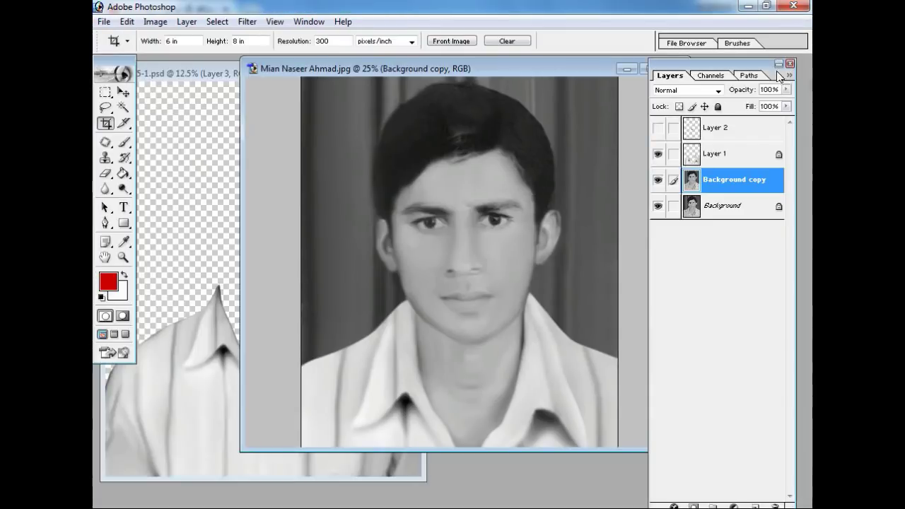
pyautogui.click(791, 22)
# Step: Close the 5-1.psd document and the Layers palette, and shift the portrait window right
pyautogui.hotkey('ctrl', 'Tab')
pyautogui.hotkey('ctrl', 'w')
pyautogui.click(453, 206)
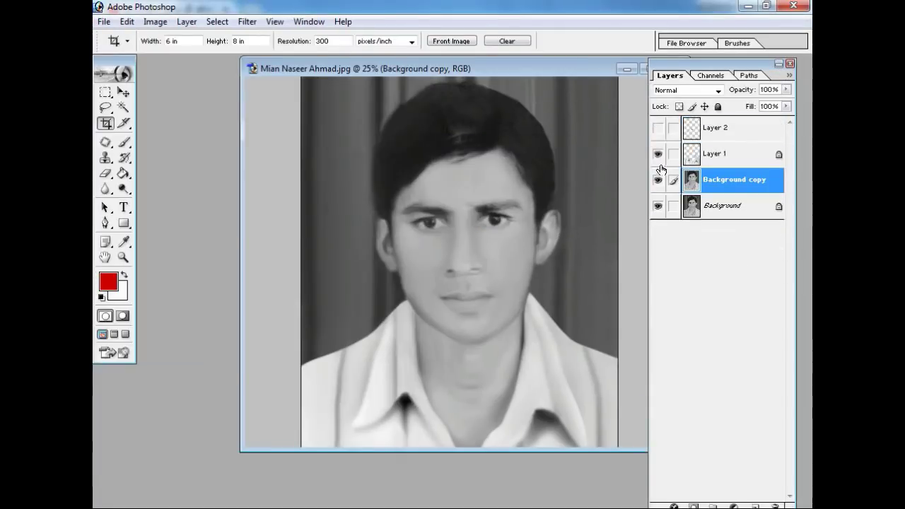
pyautogui.click(791, 64)
pyautogui.moveTo(539, 73); pyautogui.dragTo(672, 74)
# Step: Save the restored portrait as a layered Photoshop PSD in the Downloads folder
pyautogui.hotkey('ctrl', 'shift', 's')
pyautogui.click(340, 308)
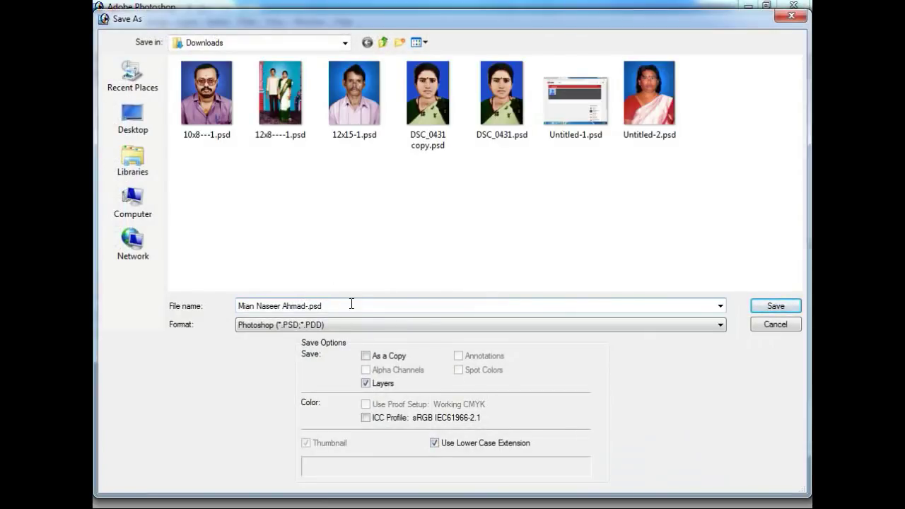
pyautogui.tripleClick(352, 303)
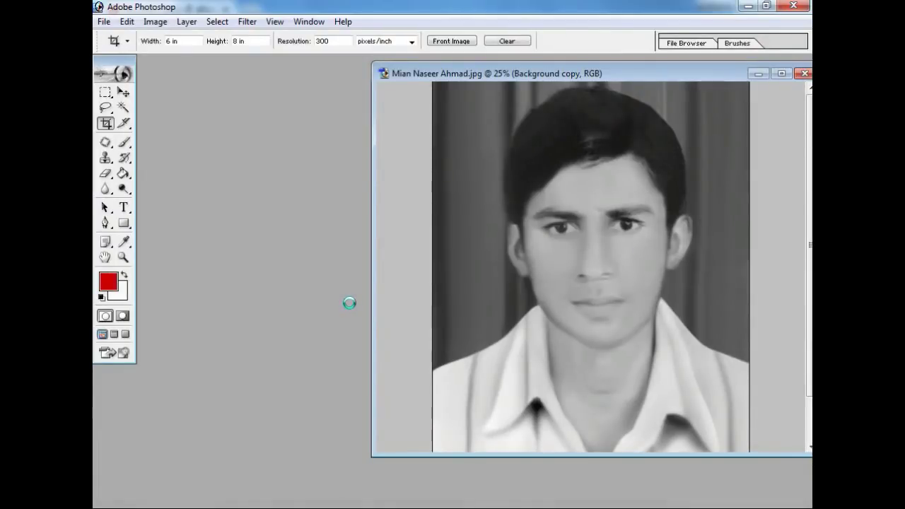
pyautogui.hotkey('ctrl', 'o')
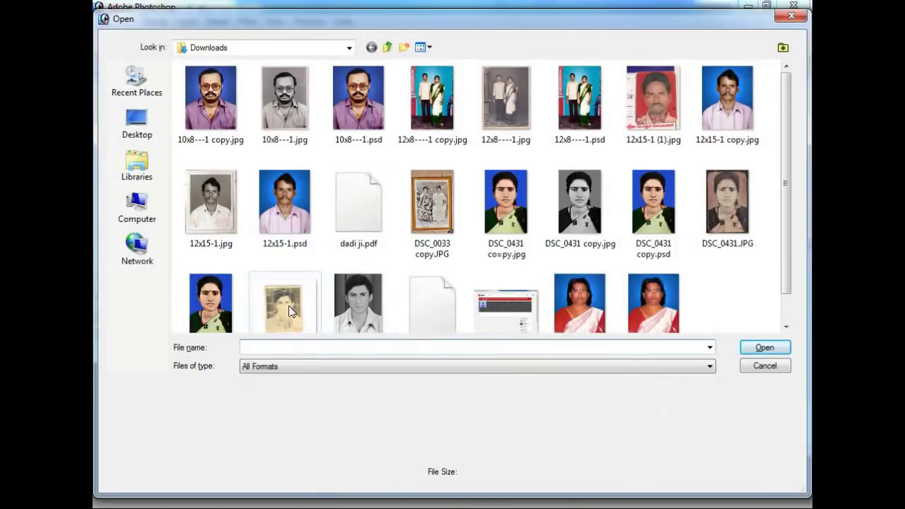
# Step: Open the cracked original JPG, hide the panels, and resize and zoom both document windows
pyautogui.doubleClick(288, 311)
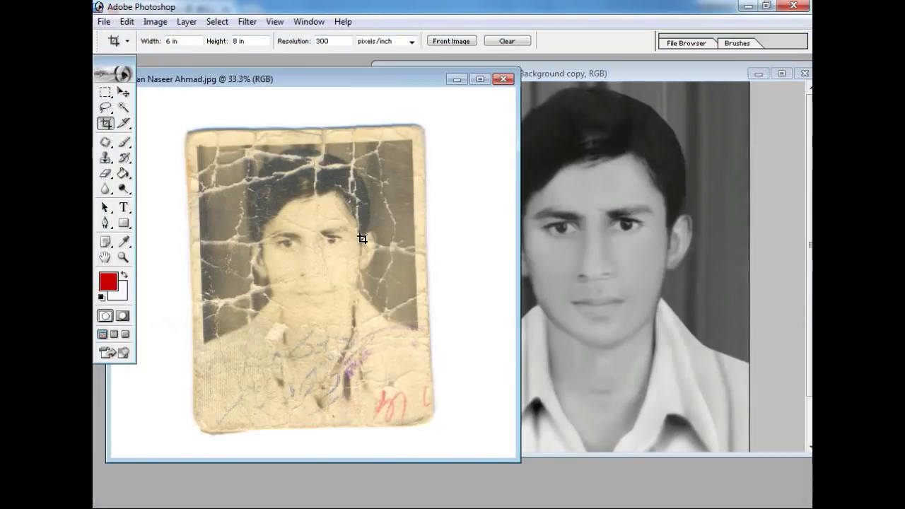
pyautogui.press('Tab')
pyautogui.click(544, 263)
pyautogui.hotkey('ctrl', '-')
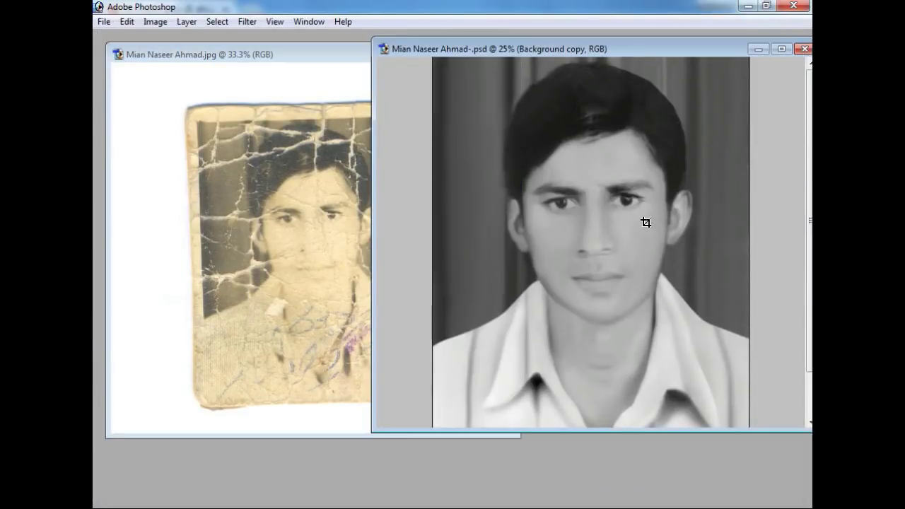
pyautogui.hotkey('ctrl', '-')
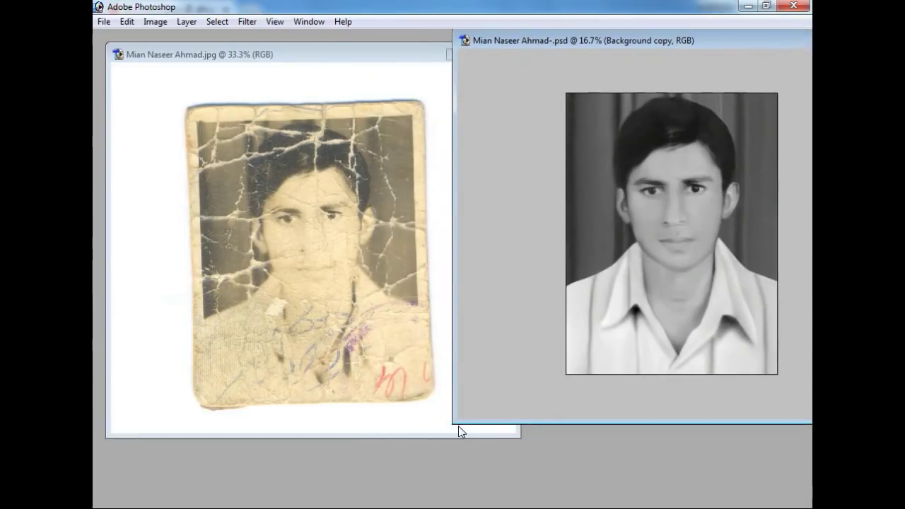
pyautogui.moveTo(461, 428); pyautogui.dragTo(479, 506)
pyautogui.hotkey('ctrl', '+')
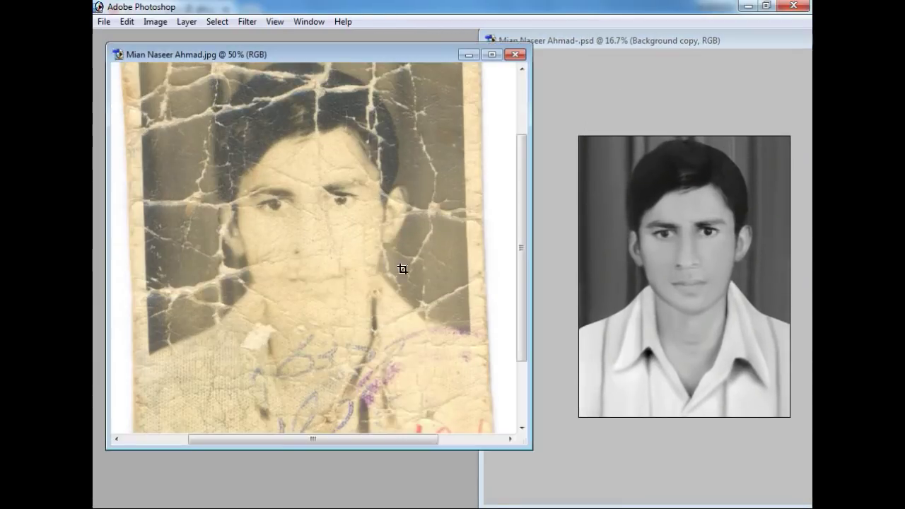
pyautogui.moveTo(534, 448); pyautogui.dragTo(488, 508)
# Step: Position the original and the restored PSD at 25% side by side for comparison
pyautogui.press('c')
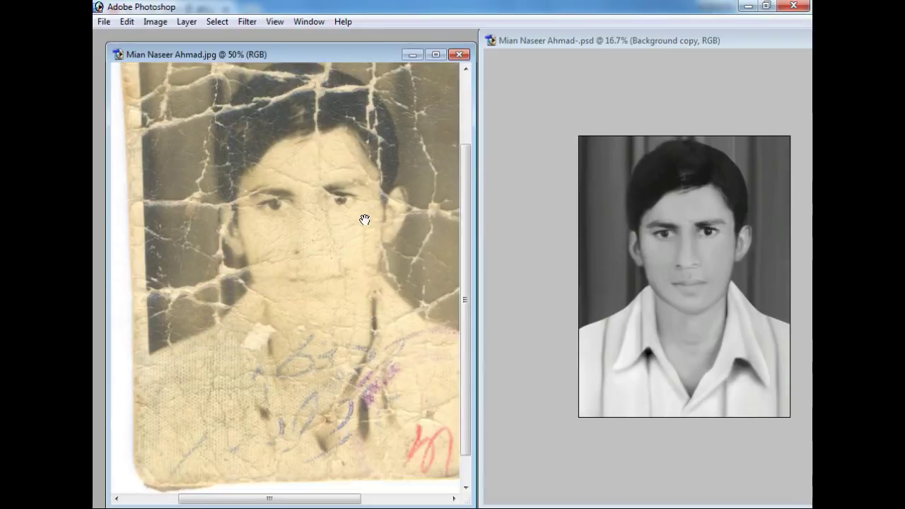
pyautogui.moveTo(370, 211); pyautogui.dragTo(343, 226)
pyautogui.moveTo(315, 58)
pyautogui.mouseDown()
pyautogui.moveTo(315, 45)
pyautogui.moveTo(273, 44)
pyautogui.mouseUp()
pyautogui.moveTo(480, 79); pyautogui.dragTo(447, 78)
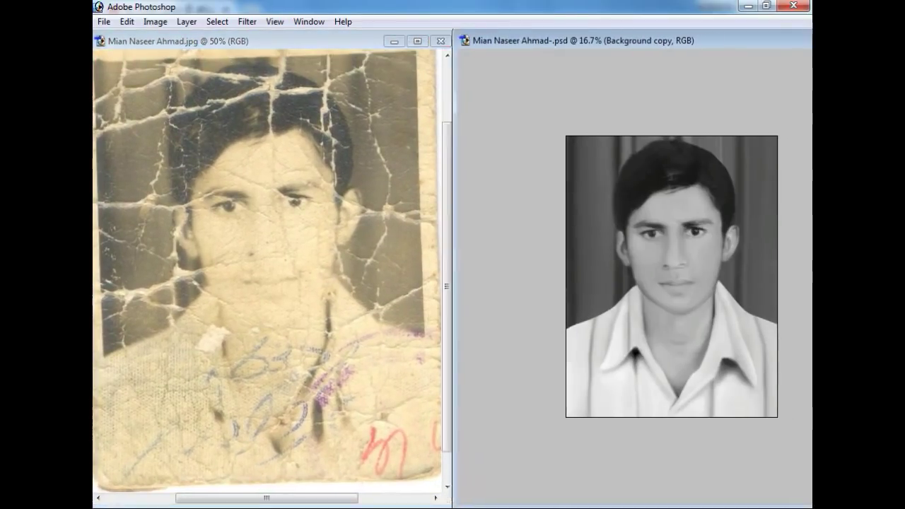
pyautogui.hotkey('ctrl', '+')
pyautogui.moveTo(447, 79)
pyautogui.mouseDown()
pyautogui.moveTo(531, 79)
pyautogui.moveTo(458, 79)
pyautogui.mouseUp()
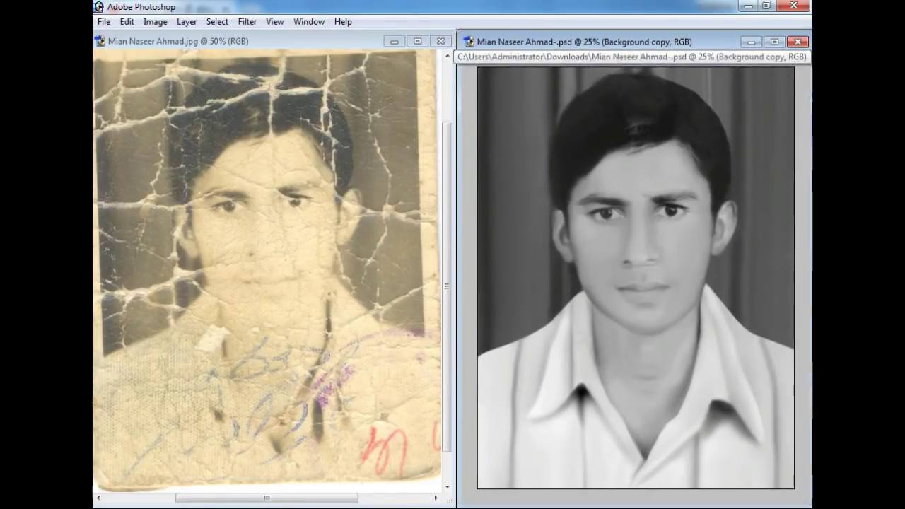
pyautogui.moveTo(467, 42); pyautogui.dragTo(463, 43)
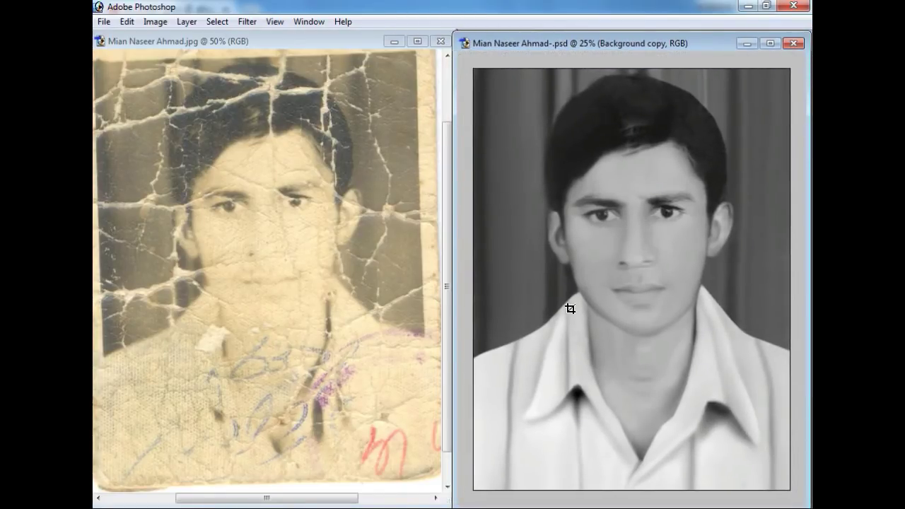